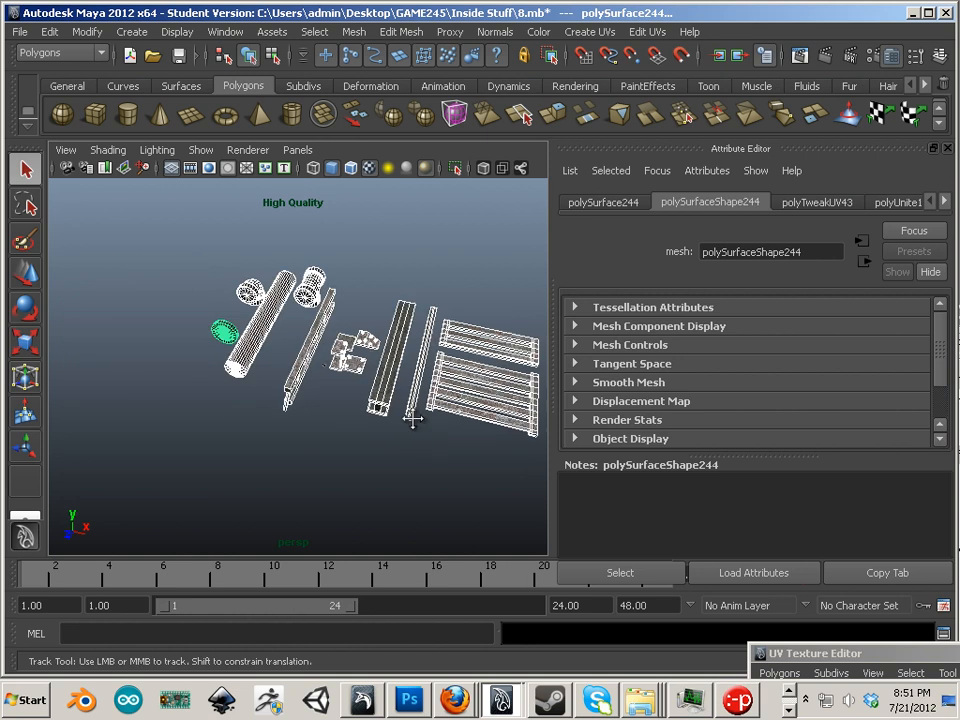
- Select all the pipe, girder, beam, plate and pallet pieces in the scene and display them in wireframe
{"action": "left_click_drag", "start_coordinate": [414, 418], "coordinate": [261, 422], "text": "alt"}
{"action": "right_click_drag", "start_coordinate": [261, 422], "coordinate": [302, 420], "text": "alt"}
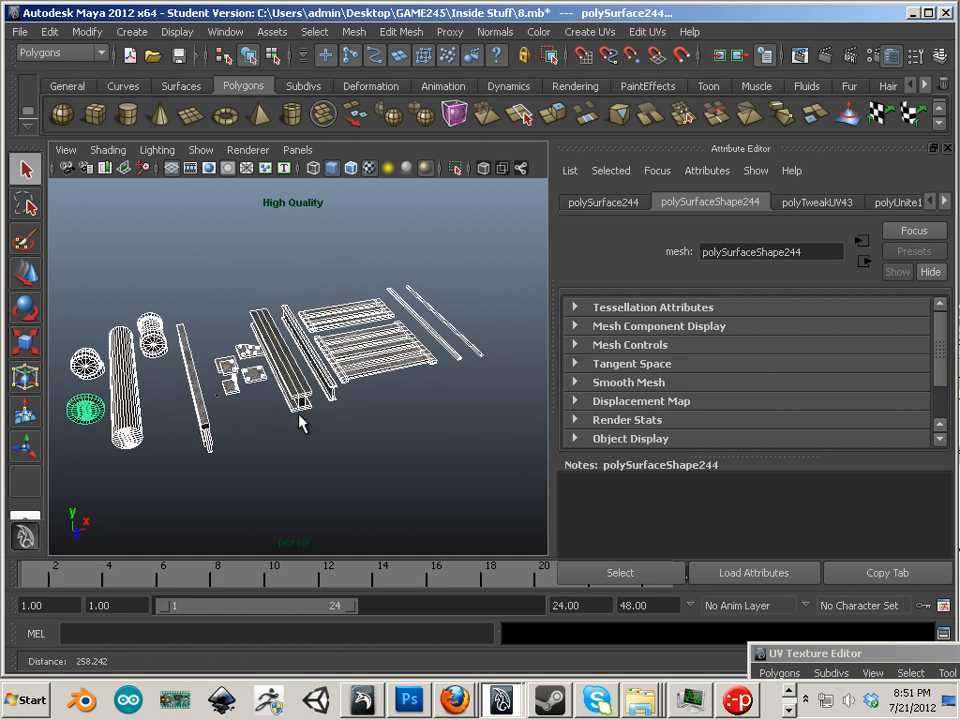
{"action": "left_click_drag", "start_coordinate": [302, 420], "coordinate": [220, 380], "text": "alt"}
{"action": "middle_click_drag", "start_coordinate": [220, 380], "coordinate": [124, 305], "text": "alt"}
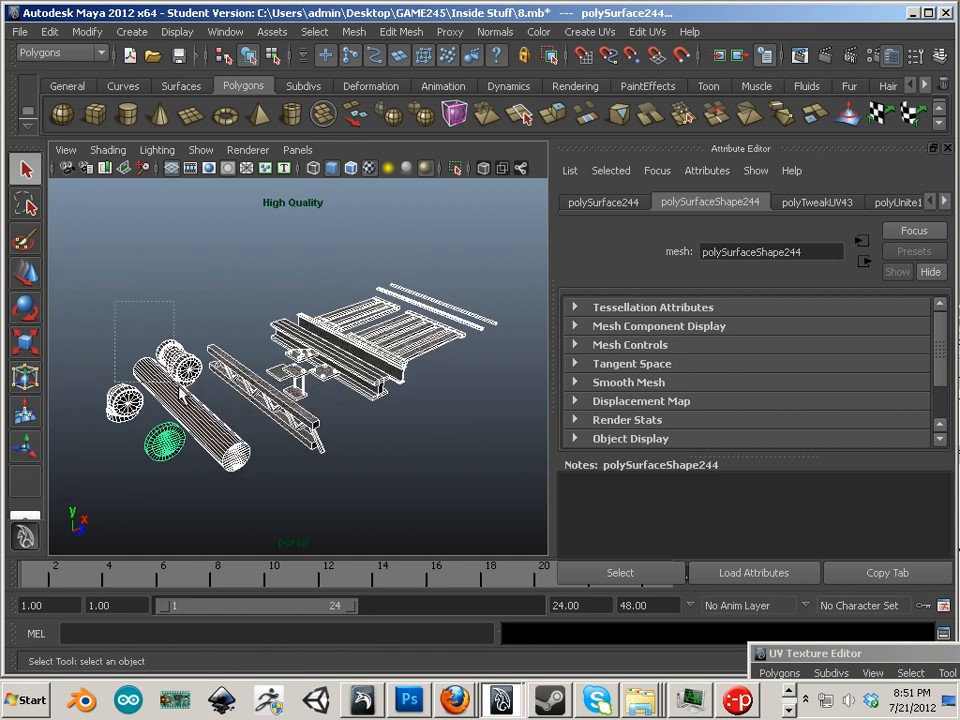
{"action": "left_click_drag", "start_coordinate": [181, 391], "coordinate": [200, 381]}
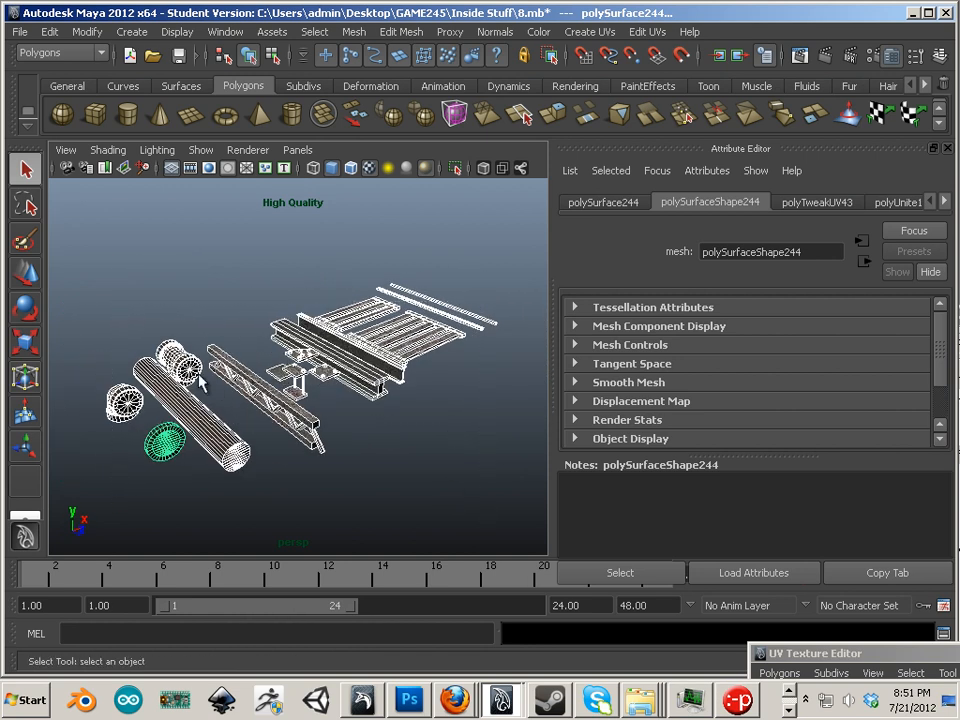
{"action": "left_click", "coordinate": [116, 279]}
{"action": "key", "text": "6"}
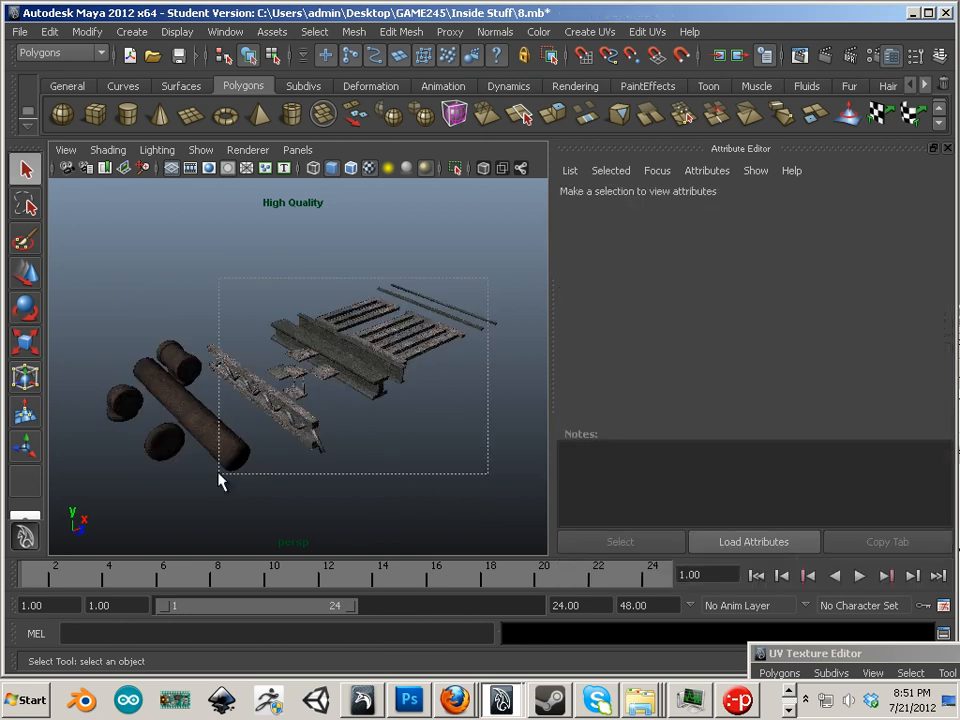
{"action": "left_click_drag", "start_coordinate": [222, 482], "coordinate": [150, 470]}
{"action": "key", "text": "4"}
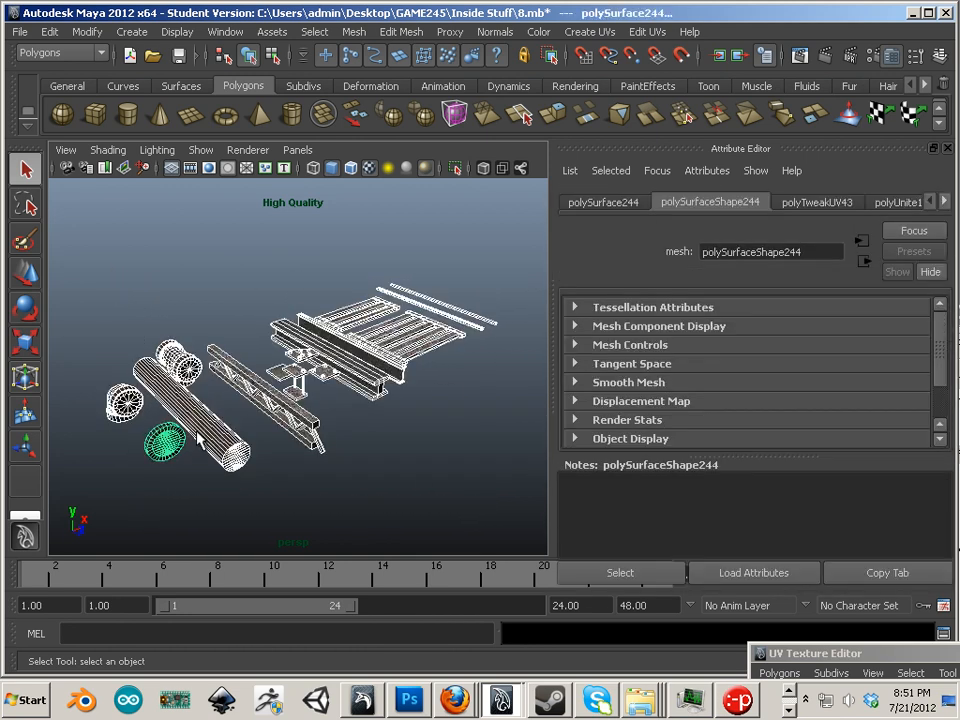
{"action": "left_click_drag", "start_coordinate": [199, 439], "coordinate": [288, 363], "text": "alt"}
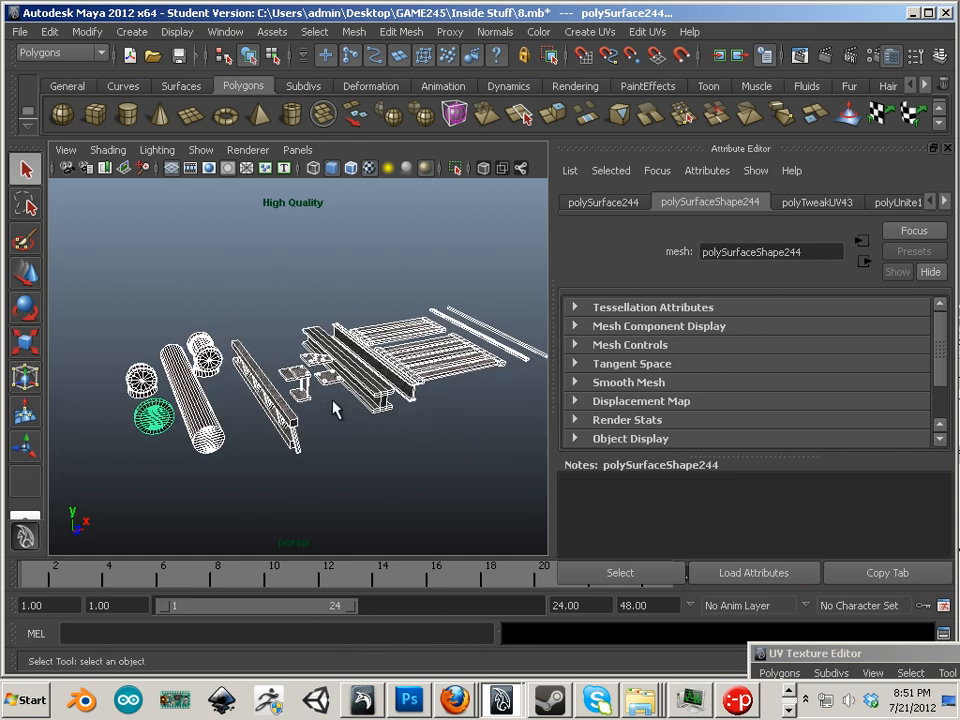
- Start exporting the selected pieces and choose the Cleanwarehouse folder on the Desktop as the destination
{"action": "left_click", "coordinate": [19, 34]}
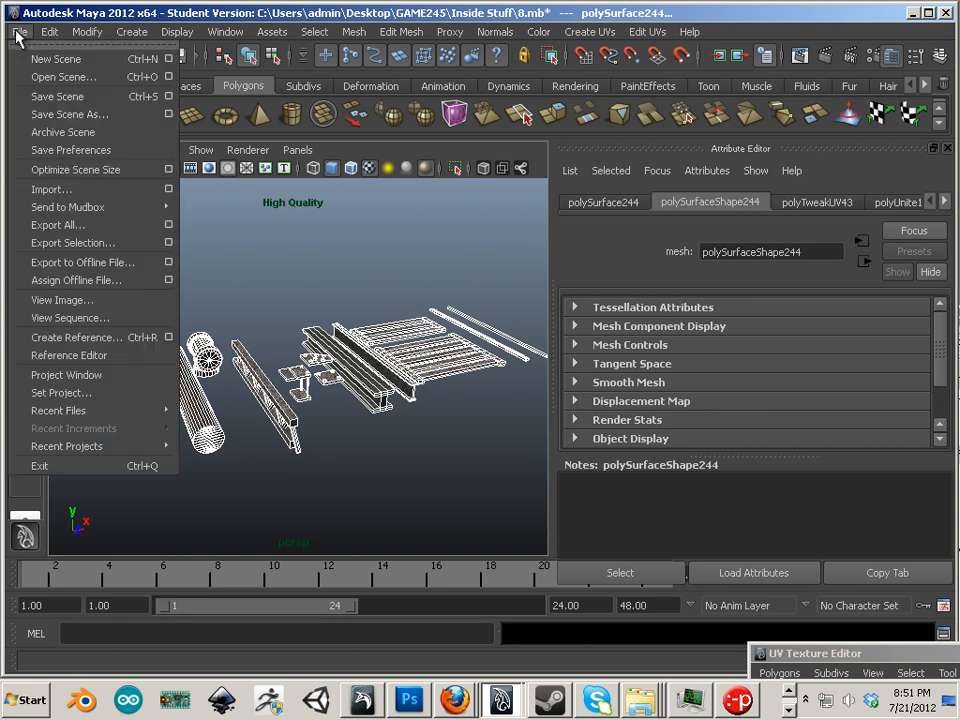
{"action": "left_click", "coordinate": [97, 243]}
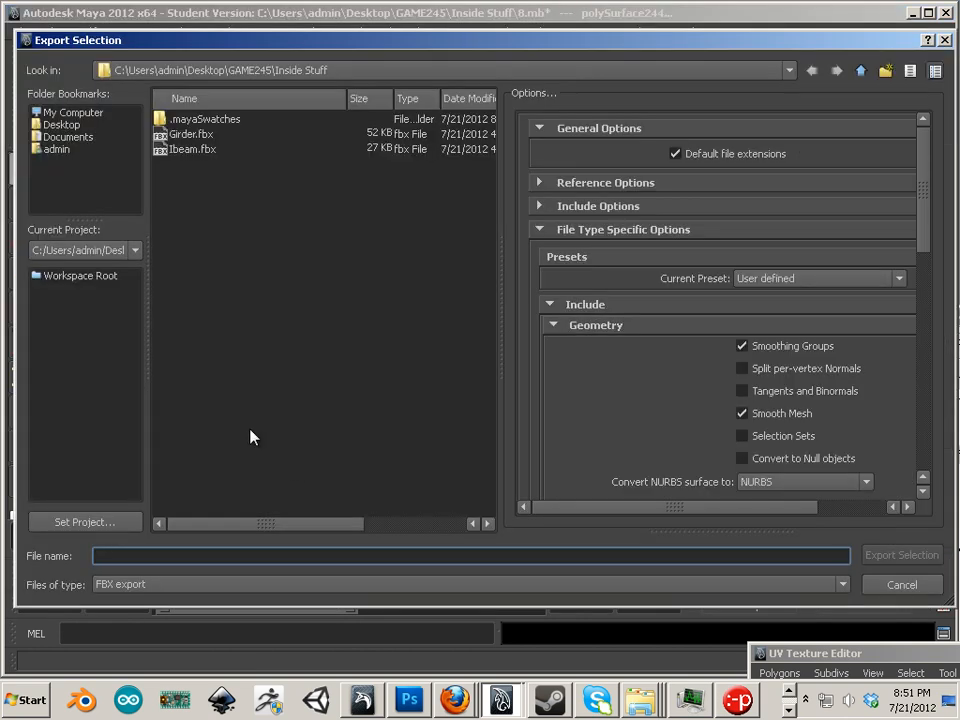
{"action": "left_click", "coordinate": [70, 125]}
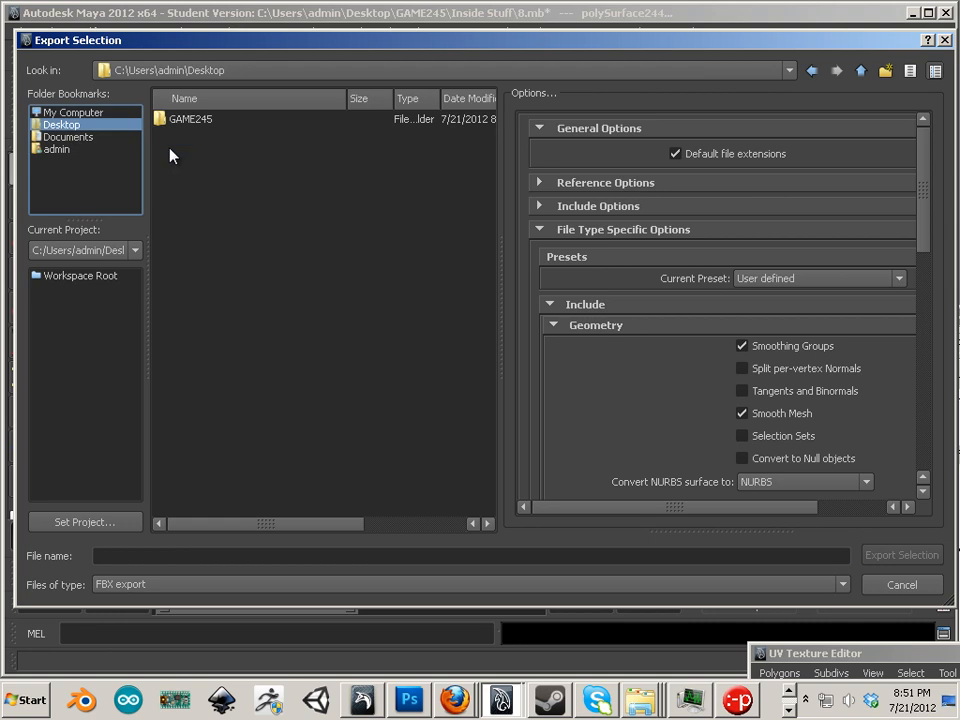
{"action": "left_click", "coordinate": [188, 120]}
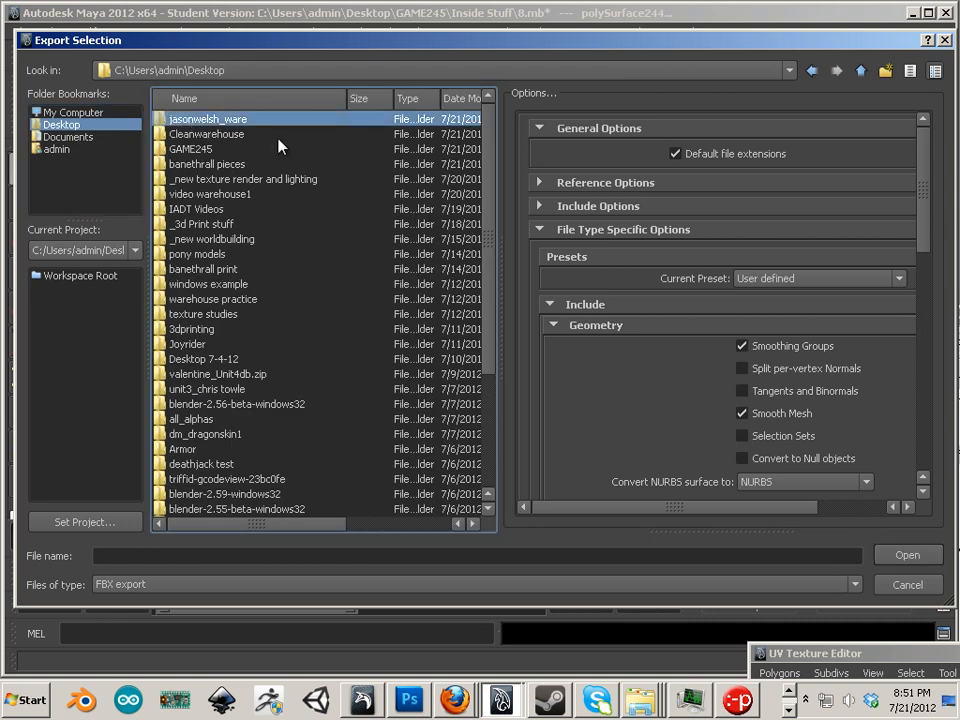
{"action": "left_click", "coordinate": [197, 136]}
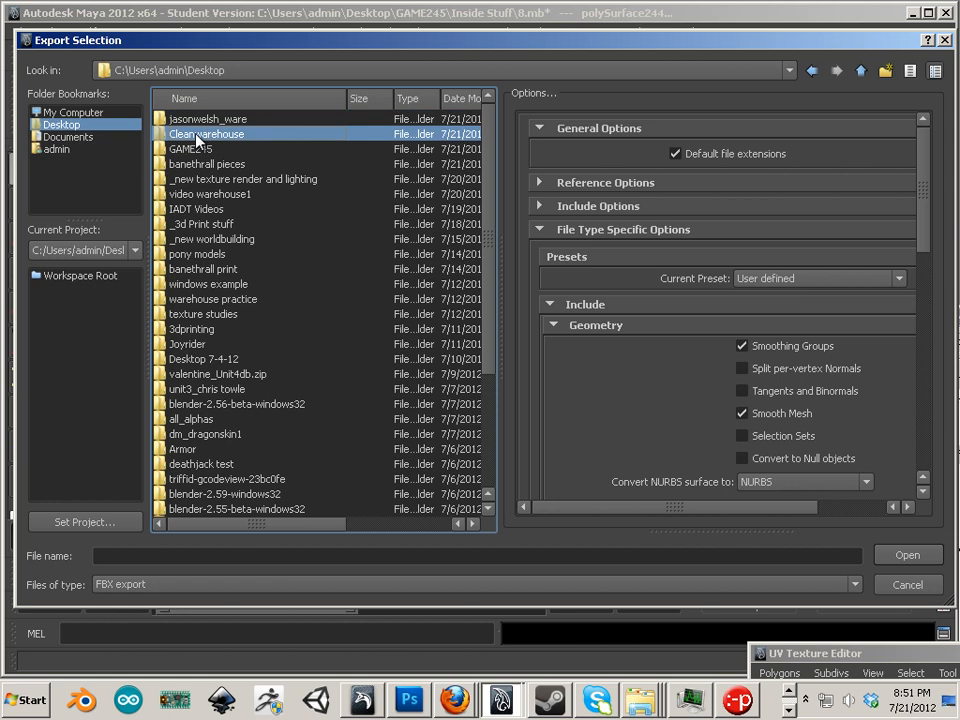
{"action": "double_click", "coordinate": [188, 136]}
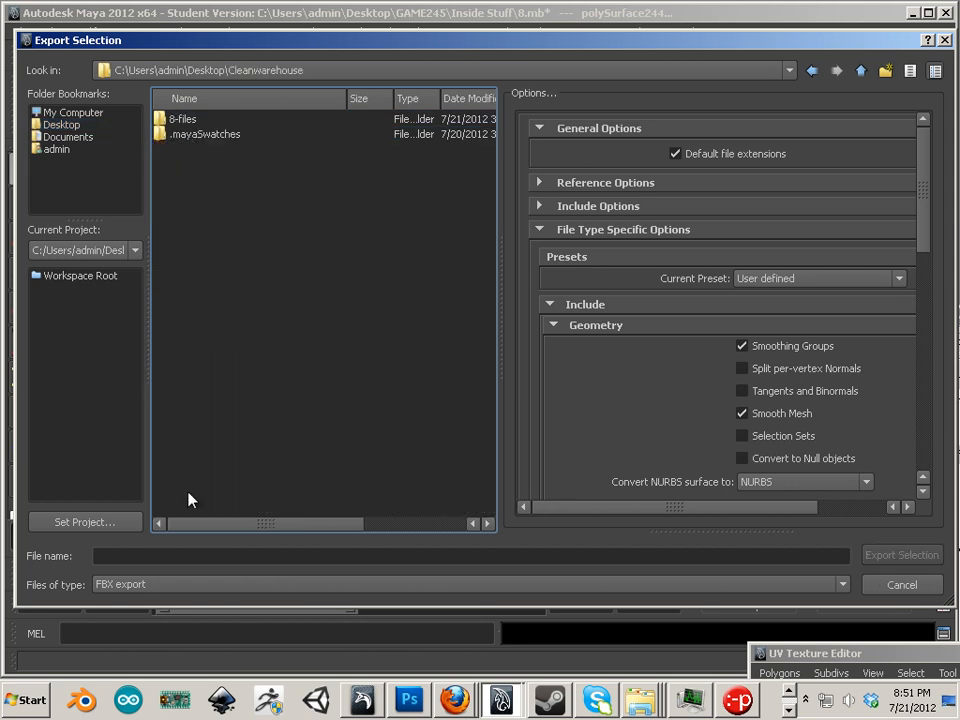
- Export the selection in OBJexport format with the file name "pieces"
{"action": "left_click", "coordinate": [121, 553]}
{"action": "left_click", "coordinate": [204, 584]}
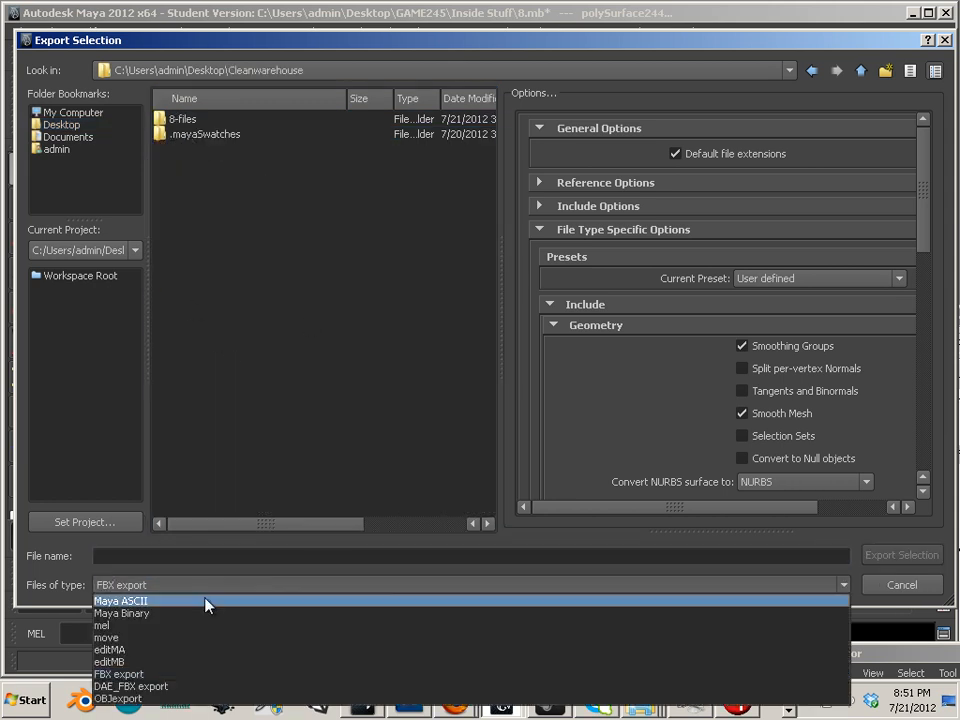
{"action": "left_click", "coordinate": [178, 697]}
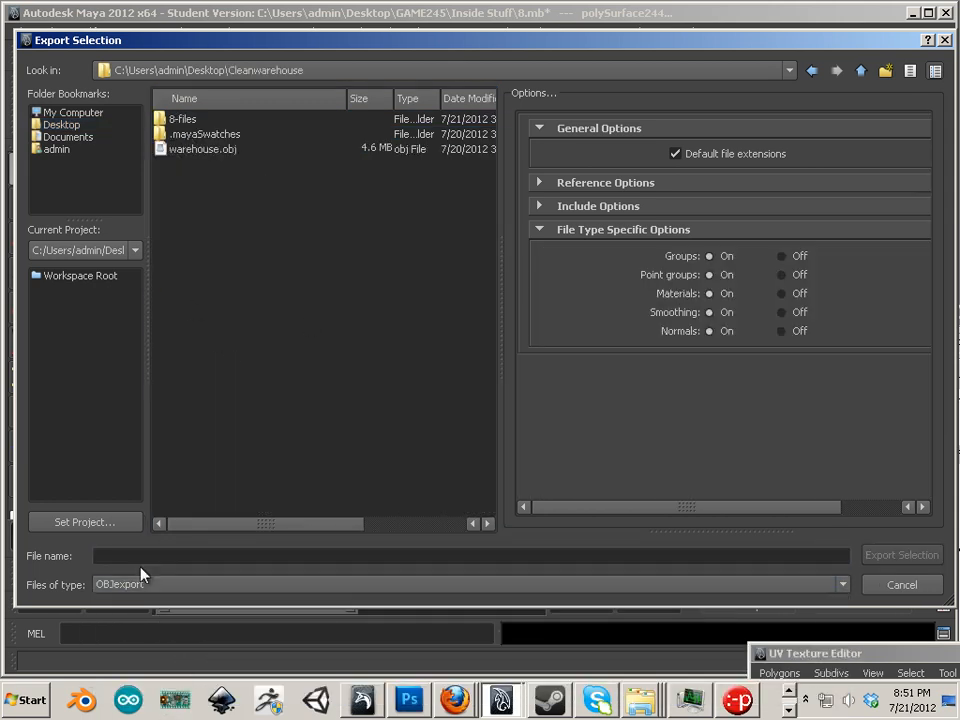
{"action": "left_click", "coordinate": [145, 556]}
{"action": "type", "text": "pieces"}
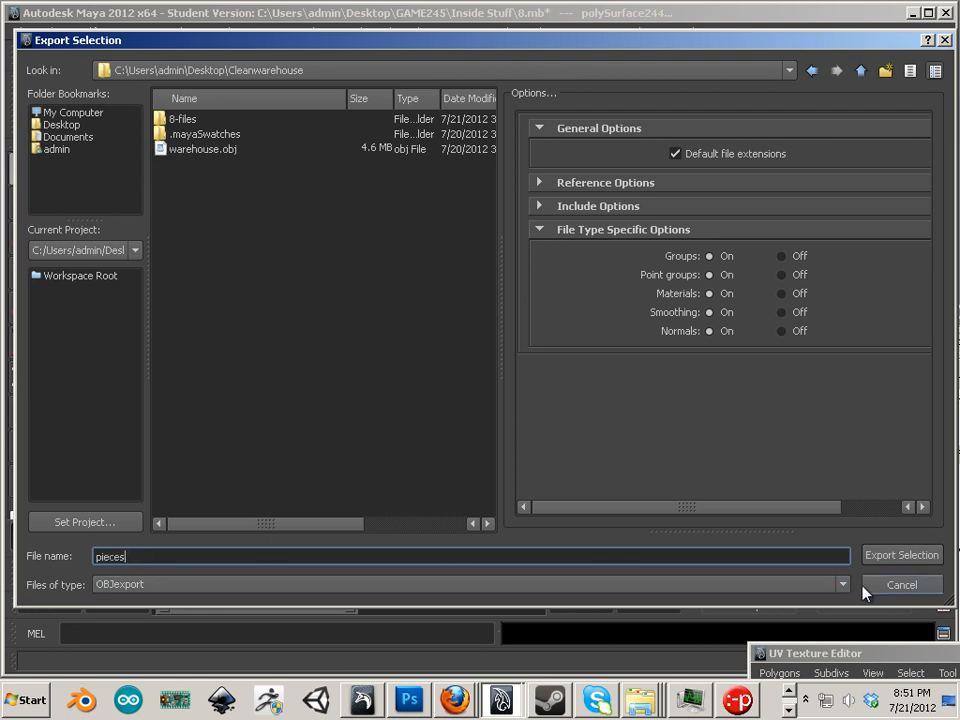
{"action": "left_click", "coordinate": [884, 557]}
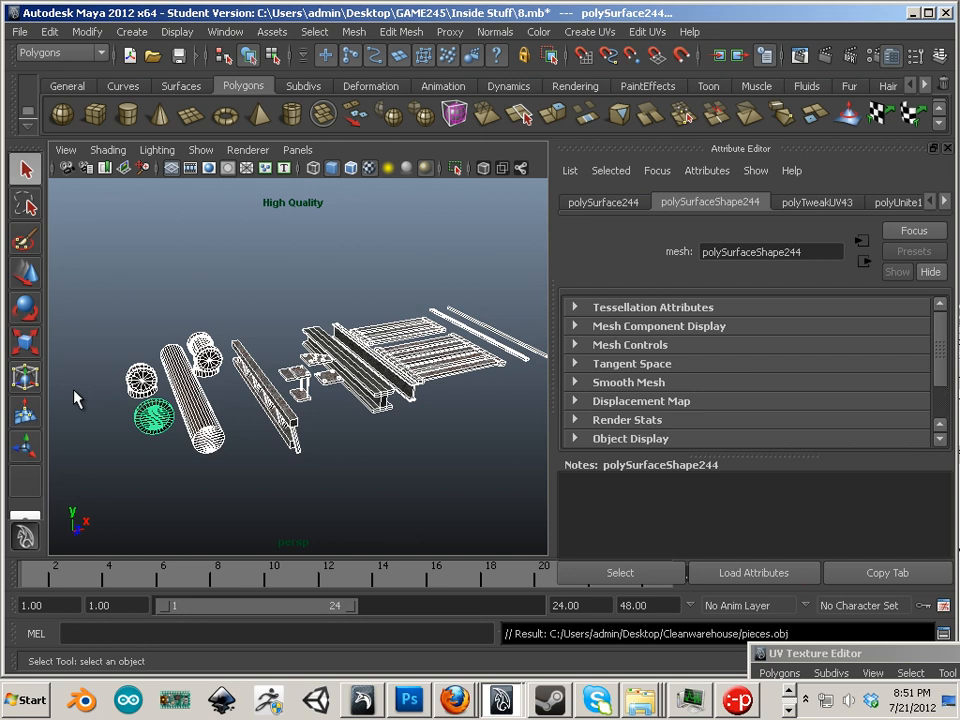
- Save the current scene as a Student Version file
{"action": "left_click", "coordinate": [19, 33]}
{"action": "left_click", "coordinate": [44, 104]}
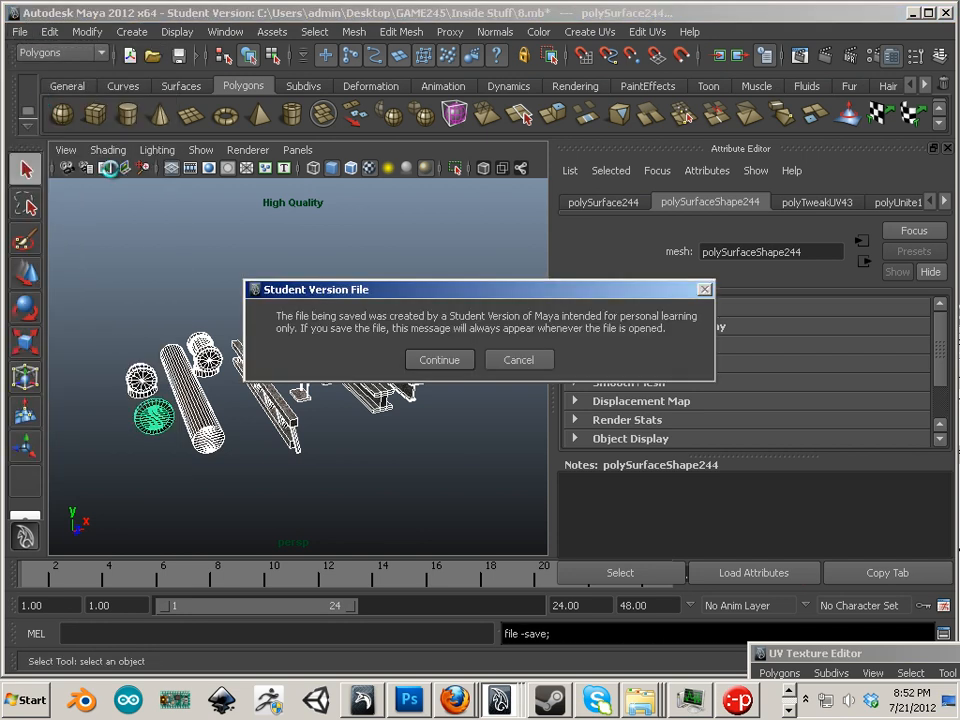
{"action": "left_click", "coordinate": [440, 360]}
- Open the unit4 warehouse scene (.mb) from the Cleanwarehouse folder
{"action": "left_click", "coordinate": [19, 31]}
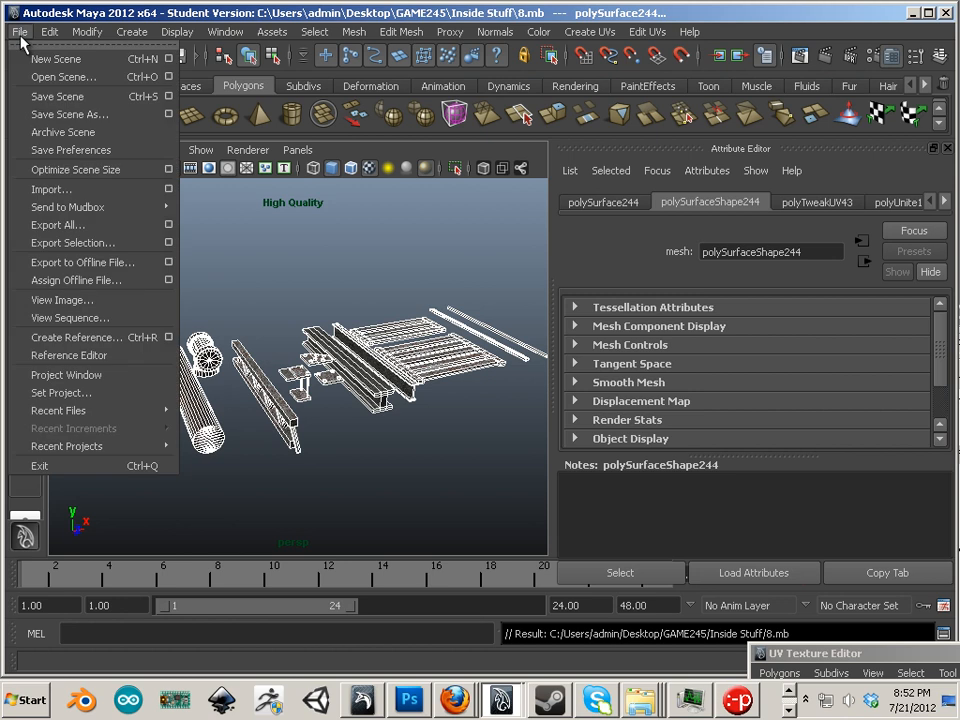
{"action": "left_click", "coordinate": [60, 73]}
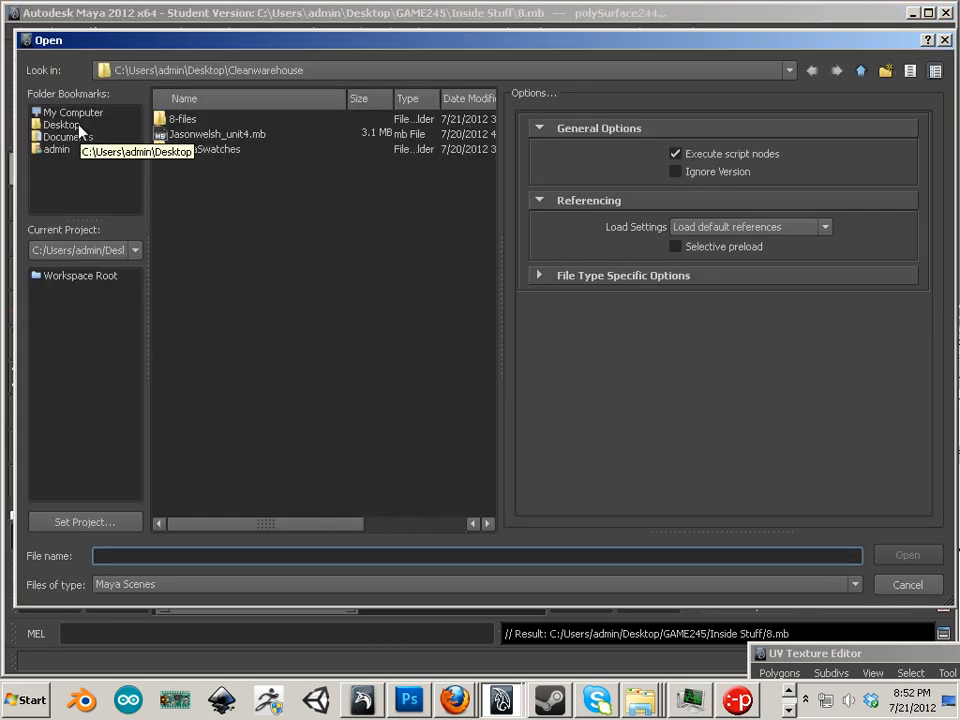
{"action": "double_click", "coordinate": [204, 134]}
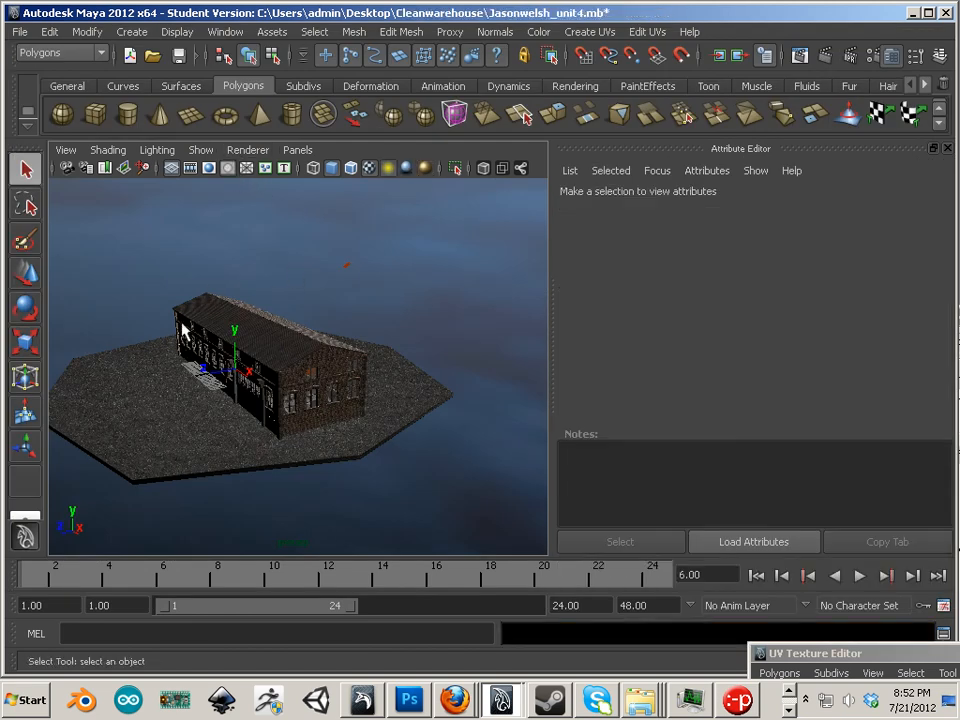
- Examine the textured warehouse's exterior walls, windows and roof from several sides and at close range
{"action": "left_click_drag", "start_coordinate": [184, 328], "coordinate": [272, 339], "text": "alt"}
{"action": "middle_click_drag", "start_coordinate": [210, 350], "coordinate": [287, 330], "text": "alt"}
{"action": "scroll", "coordinate": [287, 330], "scroll_direction": "up", "scroll_amount": 5}
{"action": "left_click_drag", "start_coordinate": [267, 328], "coordinate": [332, 343], "text": "alt"}
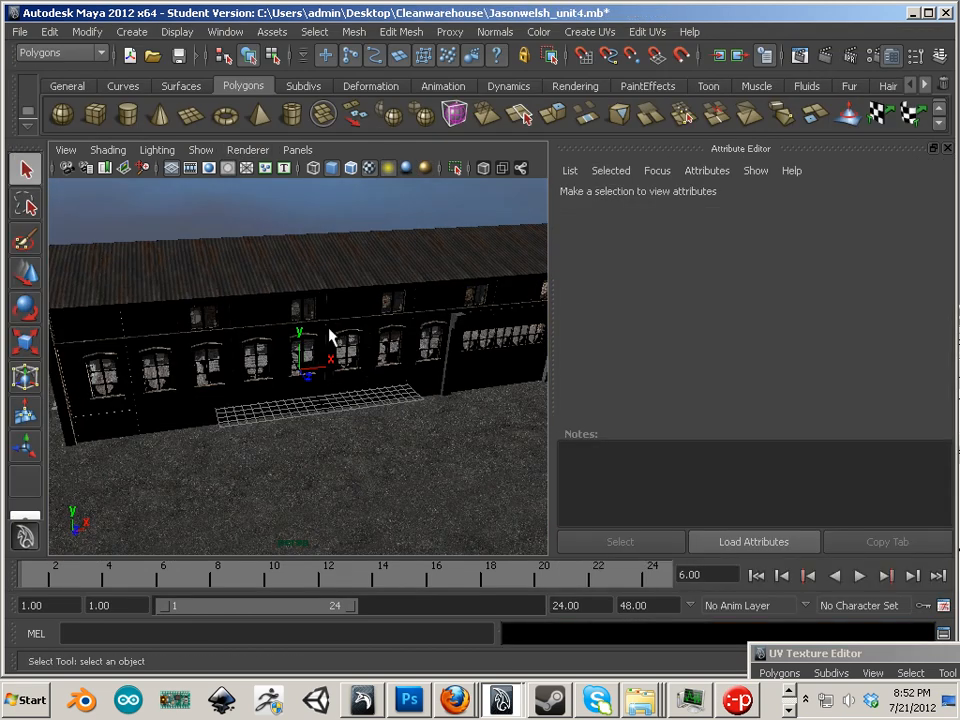
{"action": "left_click_drag", "start_coordinate": [154, 321], "coordinate": [430, 320], "text": "alt"}
{"action": "right_click_drag", "start_coordinate": [375, 323], "coordinate": [440, 328], "text": "alt"}
{"action": "left_click_drag", "start_coordinate": [240, 324], "coordinate": [306, 326], "text": "alt"}
{"action": "right_click_drag", "start_coordinate": [306, 326], "coordinate": [523, 372], "text": "alt"}
{"action": "right_click_drag", "start_coordinate": [352, 309], "coordinate": [41, 255], "text": "alt"}
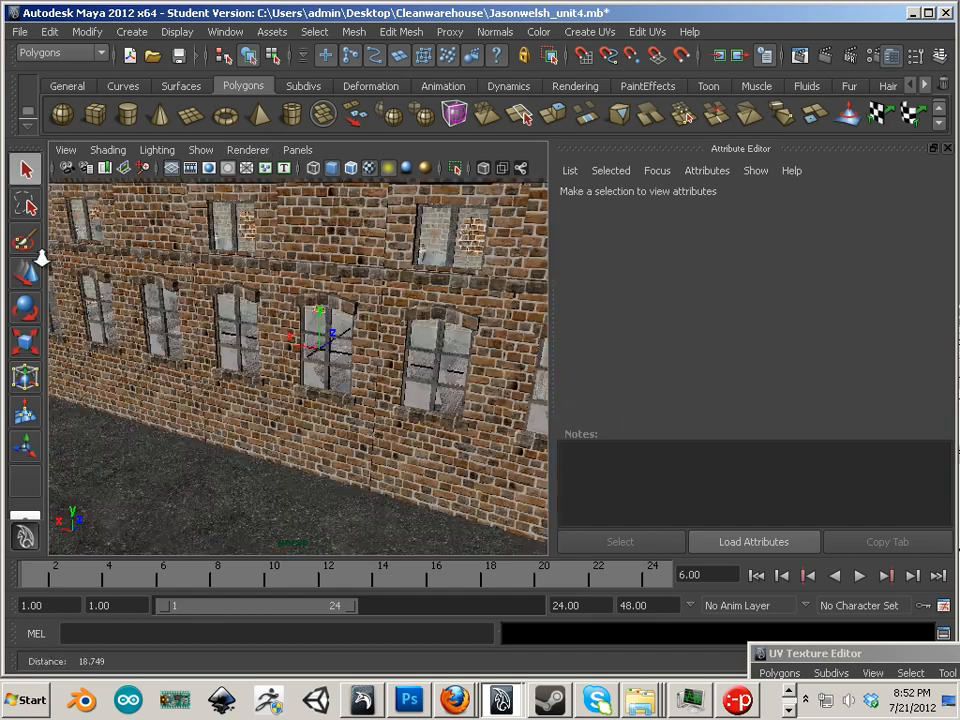
{"action": "right_click_drag", "start_coordinate": [320, 295], "coordinate": [180, 279], "text": "alt"}
{"action": "middle_click_drag", "start_coordinate": [180, 279], "coordinate": [255, 266], "text": "alt"}
{"action": "left_click_drag", "start_coordinate": [175, 282], "coordinate": [222, 300], "text": "alt"}
{"action": "middle_click_drag", "start_coordinate": [222, 285], "coordinate": [175, 312], "text": "alt"}
{"action": "left_click_drag", "start_coordinate": [187, 305], "coordinate": [206, 305], "text": "alt"}
- Switch the perspective view to shaded display without textures and frame the warehouse's long windowed wall
{"action": "left_click_drag", "start_coordinate": [243, 393], "coordinate": [184, 396], "text": "alt"}
{"action": "key", "text": "5"}
{"action": "right_click_drag", "start_coordinate": [184, 396], "coordinate": [245, 398], "text": "alt"}
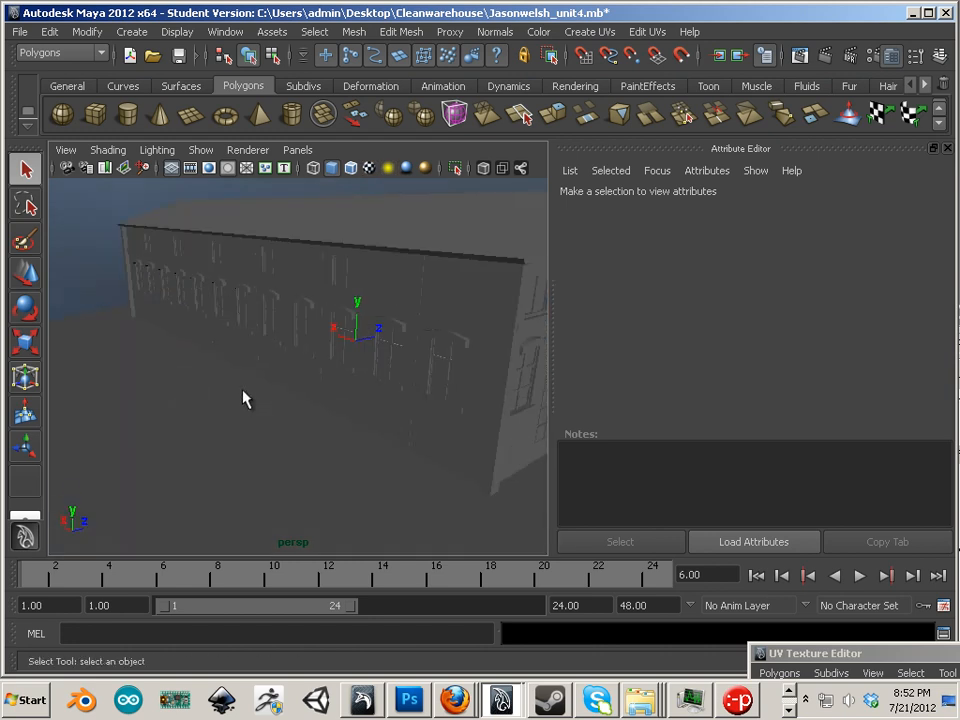
{"action": "left_click_drag", "start_coordinate": [243, 398], "coordinate": [414, 394], "text": "alt"}
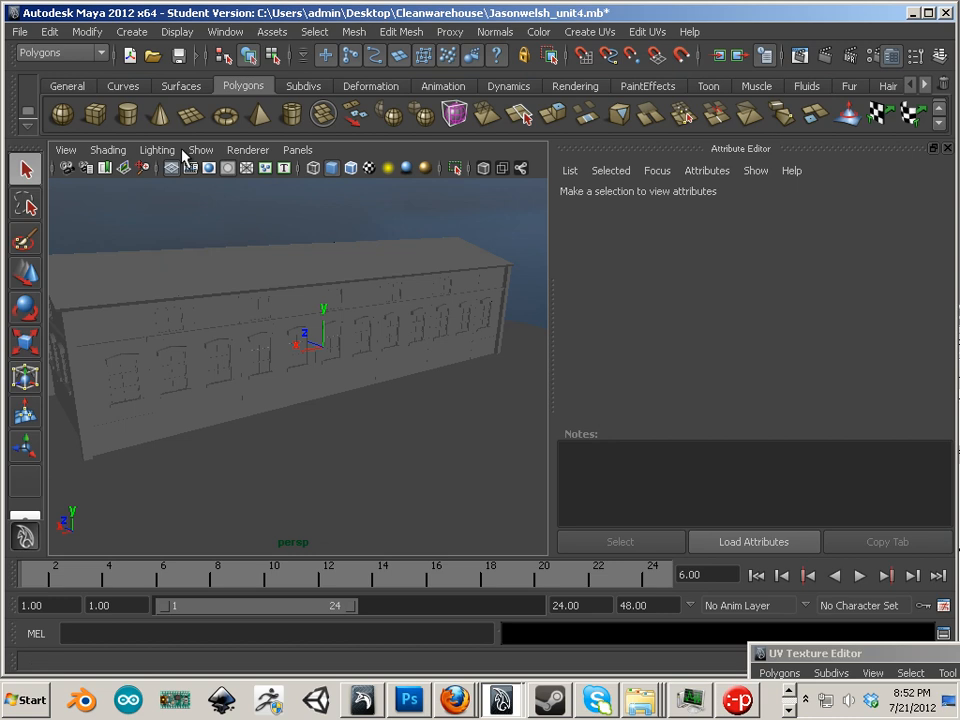
- Import pieces.obj from the Cleanwarehouse folder into the warehouse scene, accepting it as a single mesh
{"action": "left_click", "coordinate": [22, 31]}
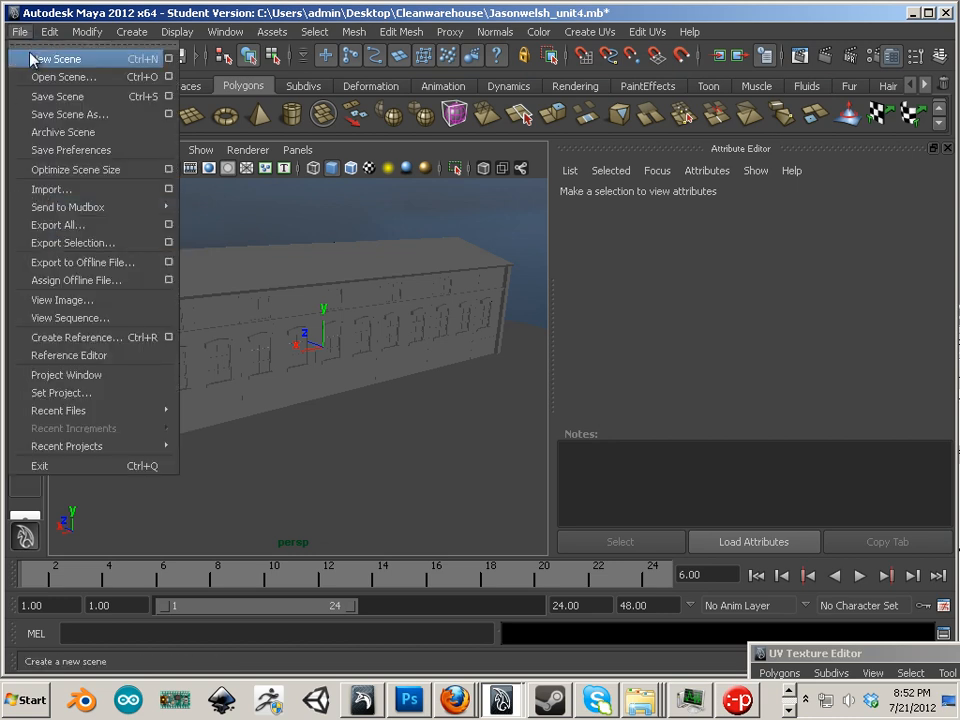
{"action": "left_click", "coordinate": [50, 189]}
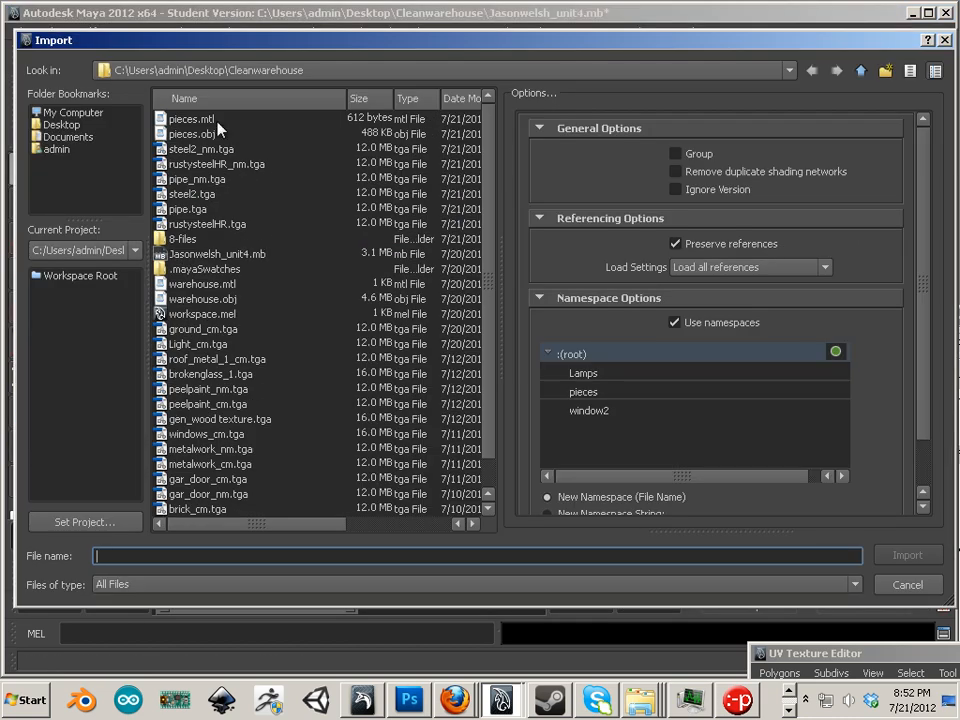
{"action": "double_click", "coordinate": [206, 134]}
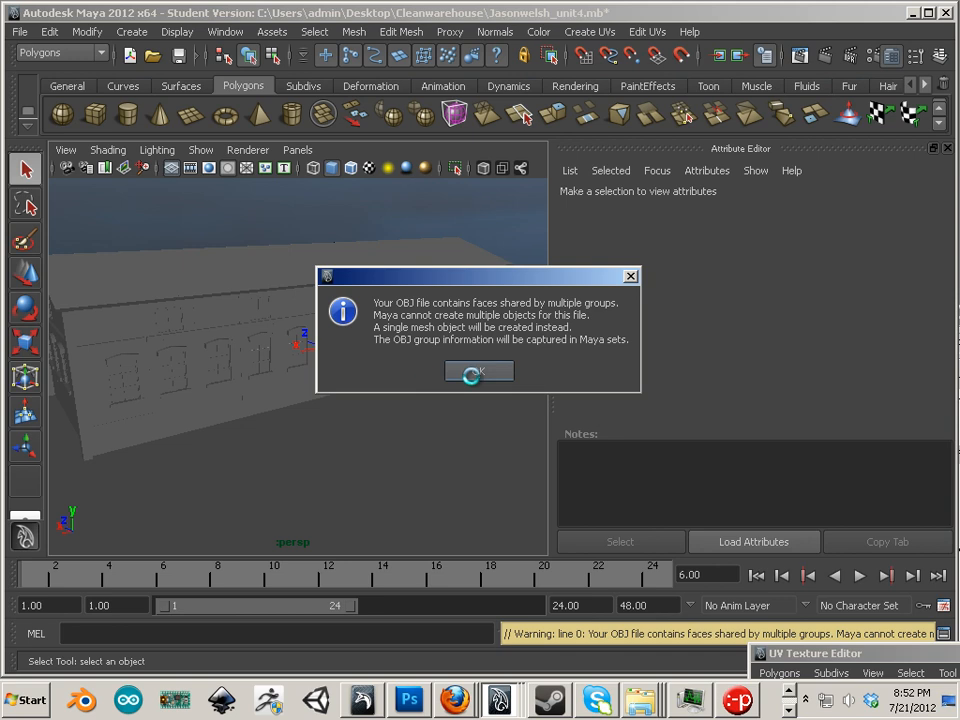
{"action": "left_click", "coordinate": [474, 371]}
- Select the oversized imported pieces mesh and scale it down uniformly towards the size of the warehouse
{"action": "right_click_drag", "start_coordinate": [390, 418], "coordinate": [285, 354], "text": "alt"}
{"action": "left_click_drag", "start_coordinate": [285, 354], "coordinate": [261, 448], "text": "alt"}
{"action": "left_click", "coordinate": [278, 456]}
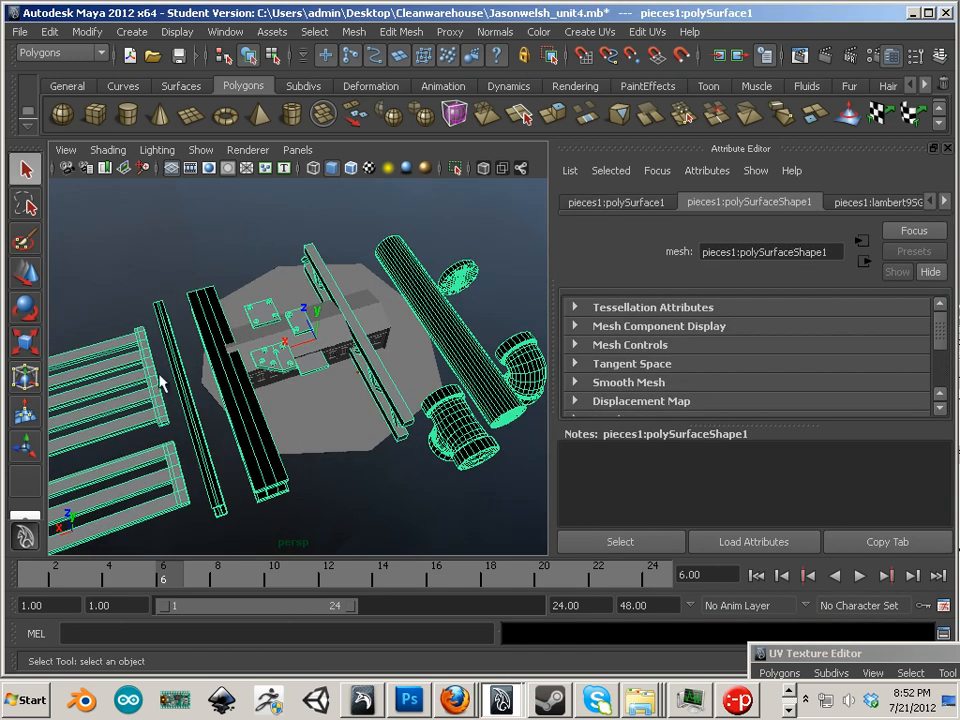
{"action": "left_click", "coordinate": [25, 341]}
{"action": "left_click_drag", "start_coordinate": [313, 341], "coordinate": [8, 322]}
{"action": "left_click_drag", "start_coordinate": [316, 338], "coordinate": [328, 360]}
{"action": "key", "text": "w"}
- Scale the pieces mesh down further to about 0.06 on all axes to suit the warehouse's proportions
{"action": "left_click_drag", "start_coordinate": [276, 430], "coordinate": [223, 401], "text": "alt"}
{"action": "right_click_drag", "start_coordinate": [223, 401], "coordinate": [376, 457], "text": "alt"}
{"action": "middle_click_drag", "start_coordinate": [376, 457], "coordinate": [320, 398], "text": "alt"}
{"action": "right_click_drag", "start_coordinate": [320, 398], "coordinate": [440, 430], "text": "alt"}
{"action": "left_click_drag", "start_coordinate": [300, 419], "coordinate": [346, 410], "text": "alt"}
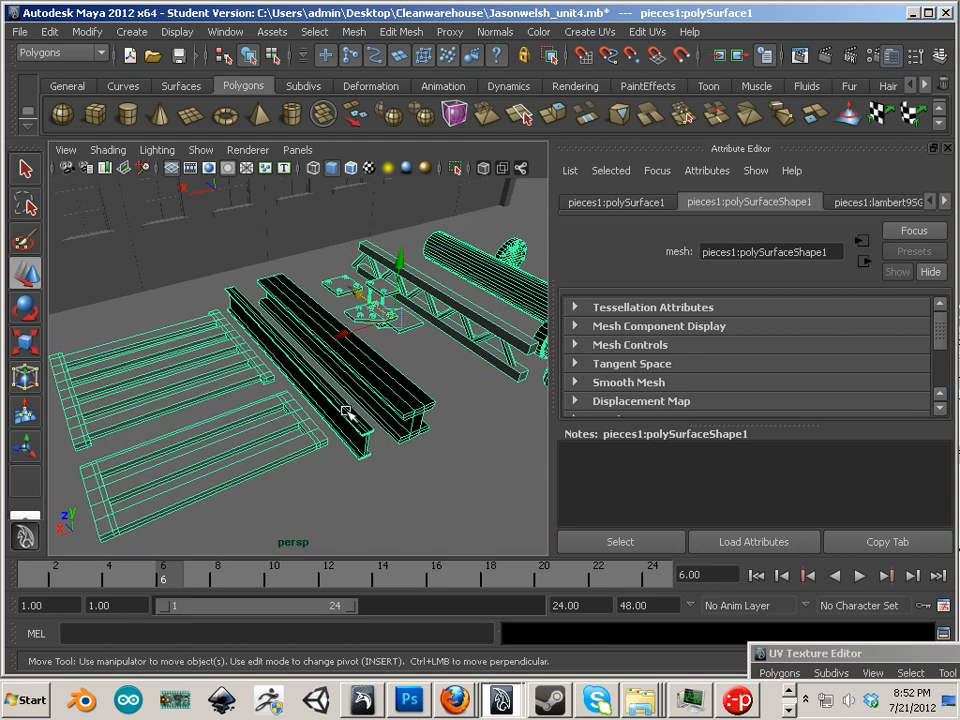
{"action": "left_click", "coordinate": [24, 342]}
{"action": "left_click_drag", "start_coordinate": [392, 326], "coordinate": [281, 376]}
{"action": "right_click_drag", "start_coordinate": [281, 376], "coordinate": [379, 382], "text": "alt"}
{"action": "left_click_drag", "start_coordinate": [380, 383], "coordinate": [439, 356], "text": "alt"}
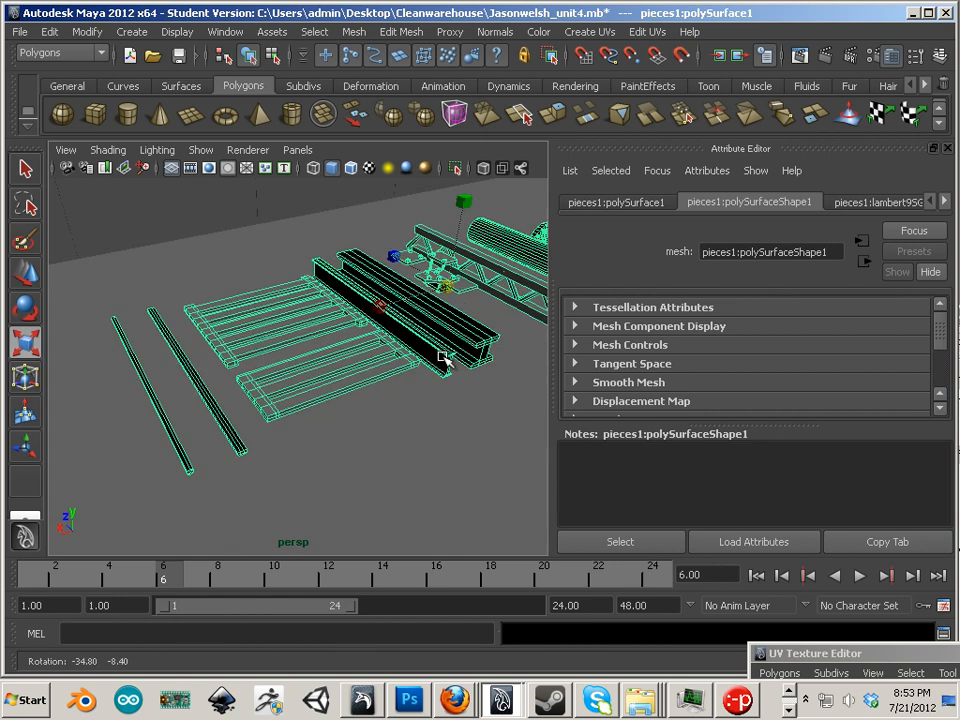
{"action": "middle_click_drag", "start_coordinate": [439, 356], "coordinate": [407, 409], "text": "alt"}
{"action": "right_click_drag", "start_coordinate": [407, 409], "coordinate": [330, 388], "text": "alt"}
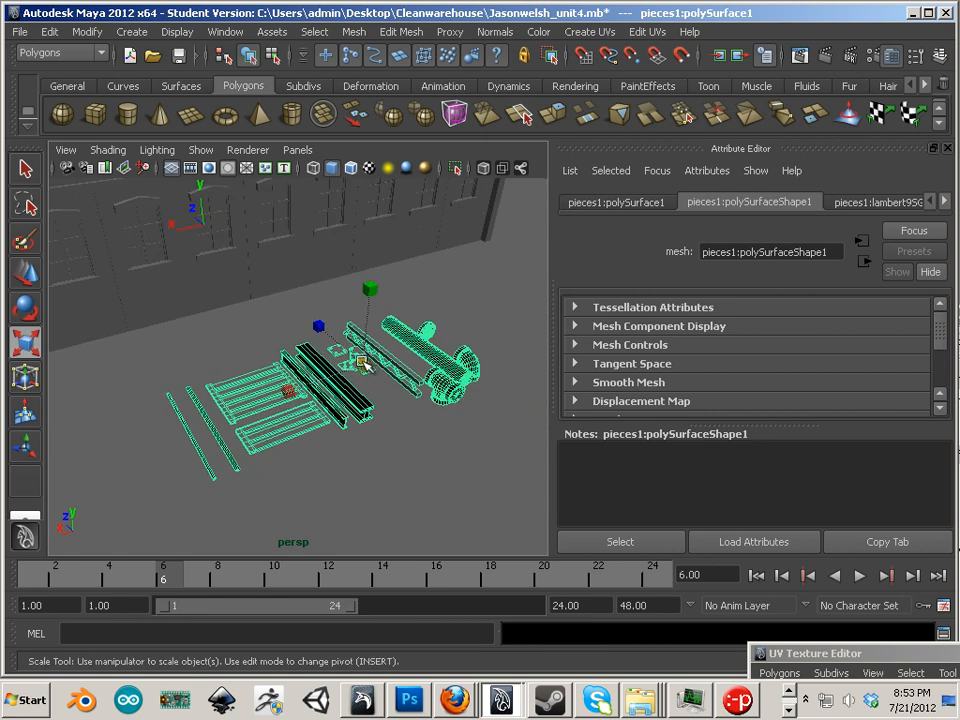
{"action": "left_click_drag", "start_coordinate": [364, 368], "coordinate": [332, 381]}
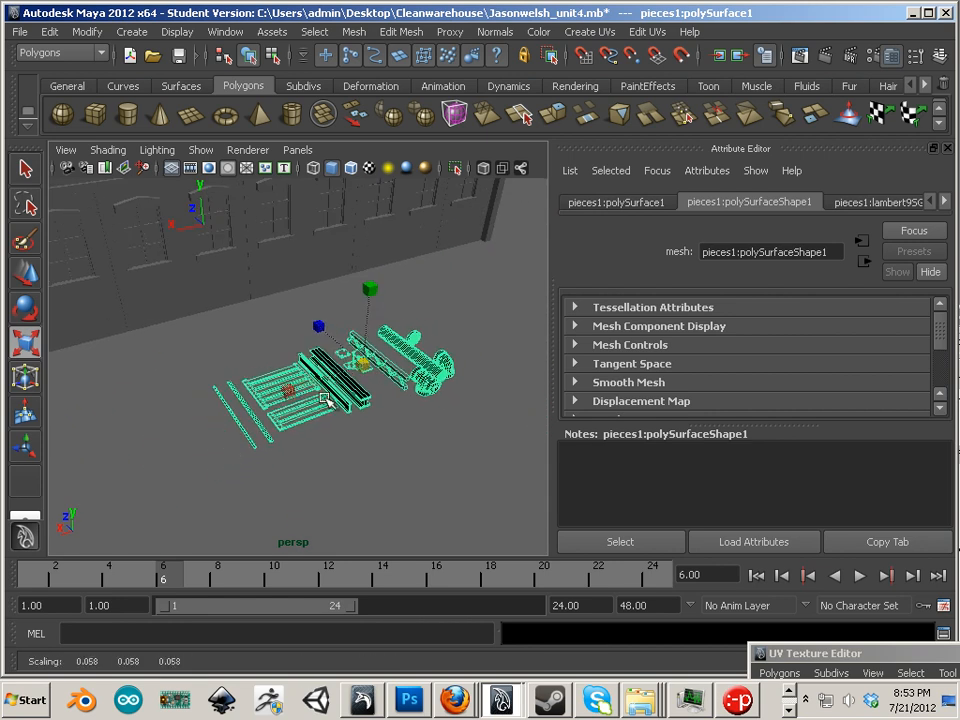
- Undo the joint move of several objects and move only the pieces mesh across the ground towards the warehouse's stepped corner
{"action": "left_click_drag", "start_coordinate": [420, 441], "coordinate": [160, 428], "text": "alt"}
{"action": "right_click_drag", "start_coordinate": [290, 398], "coordinate": [244, 394], "text": "alt"}
{"action": "middle_click_drag", "start_coordinate": [244, 394], "coordinate": [131, 422], "text": "alt"}
{"action": "left_click_drag", "start_coordinate": [136, 417], "coordinate": [375, 536], "text": "alt"}
{"action": "key", "text": "w"}
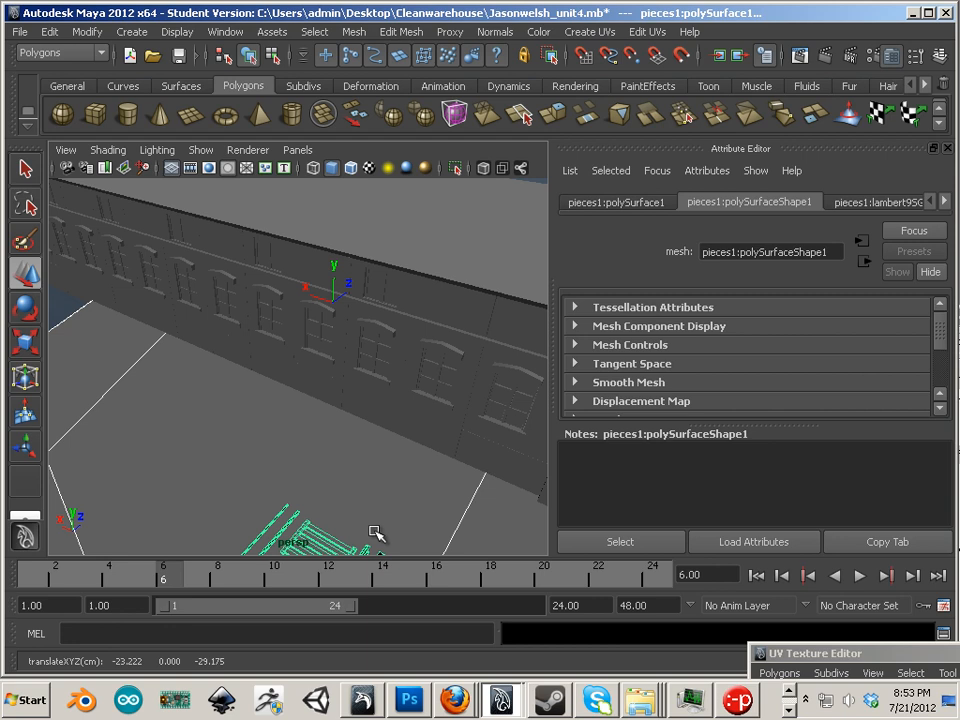
{"action": "key", "text": "ctrl+z"}
{"action": "left_click", "coordinate": [140, 462]}
{"action": "left_click", "coordinate": [131, 448]}
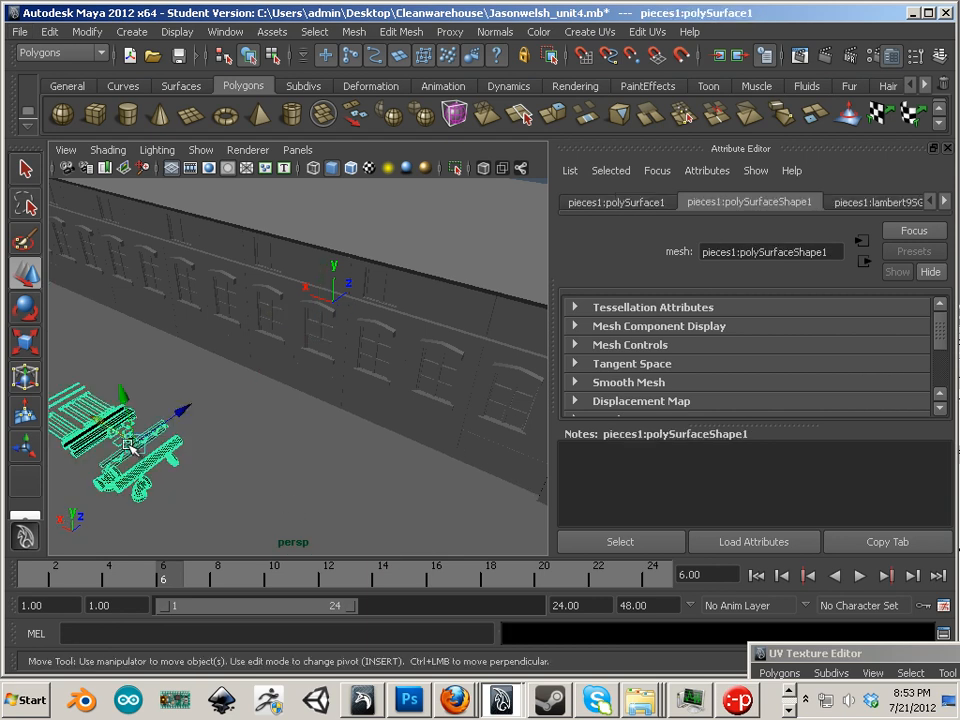
{"action": "left_click_drag", "start_coordinate": [113, 425], "coordinate": [454, 525]}
{"action": "middle_click_drag", "start_coordinate": [454, 525], "coordinate": [296, 401], "text": "alt"}
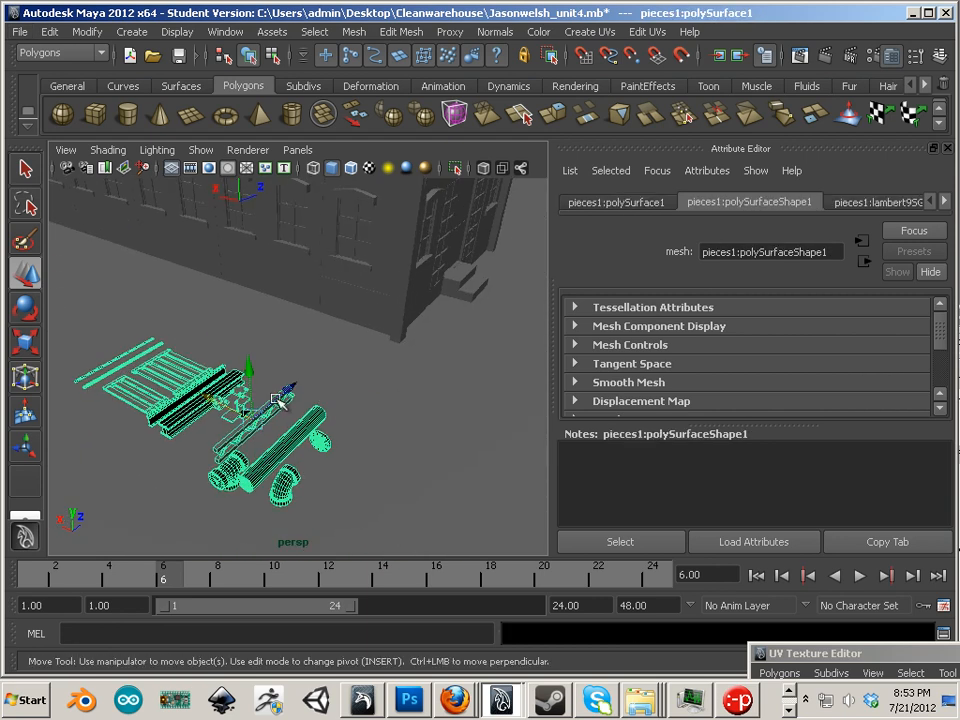
- Move the pieces mesh along the ground to the entrance steps at the warehouse's gable end
{"action": "left_click_drag", "start_coordinate": [287, 391], "coordinate": [533, 311]}
{"action": "middle_click_drag", "start_coordinate": [476, 323], "coordinate": [365, 446], "text": "alt"}
{"action": "left_click_drag", "start_coordinate": [365, 446], "coordinate": [368, 408], "text": "alt"}
{"action": "right_click_drag", "start_coordinate": [381, 424], "coordinate": [427, 436], "text": "alt"}
{"action": "left_click_drag", "start_coordinate": [427, 436], "coordinate": [420, 422], "text": "alt"}
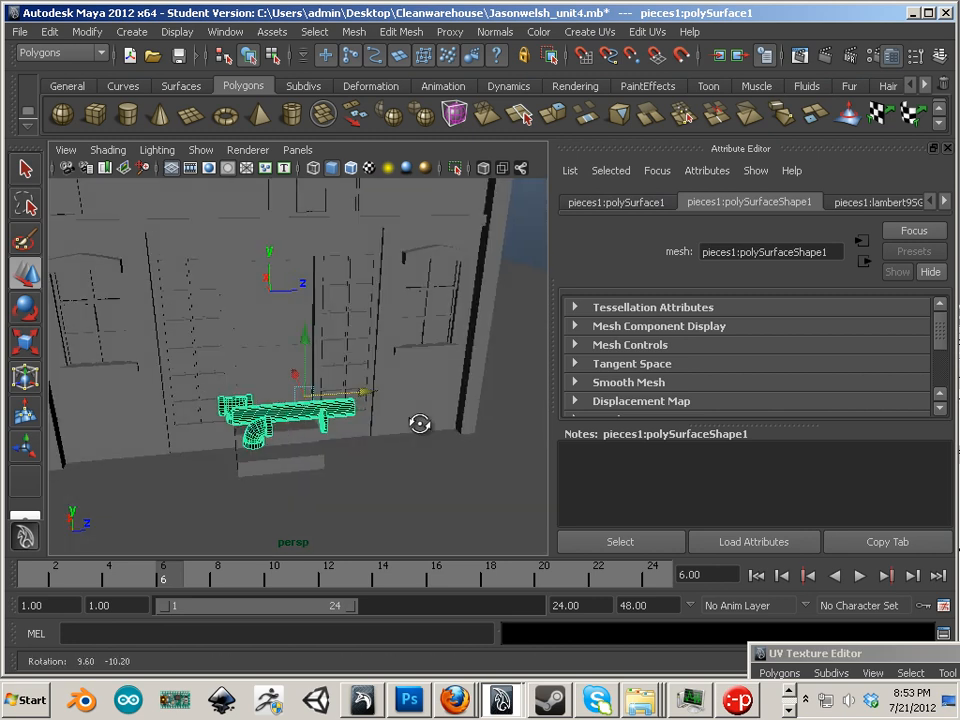
- Rotate the pieces mesh upright and set its Rotate X to -90
{"action": "key", "text": "r"}
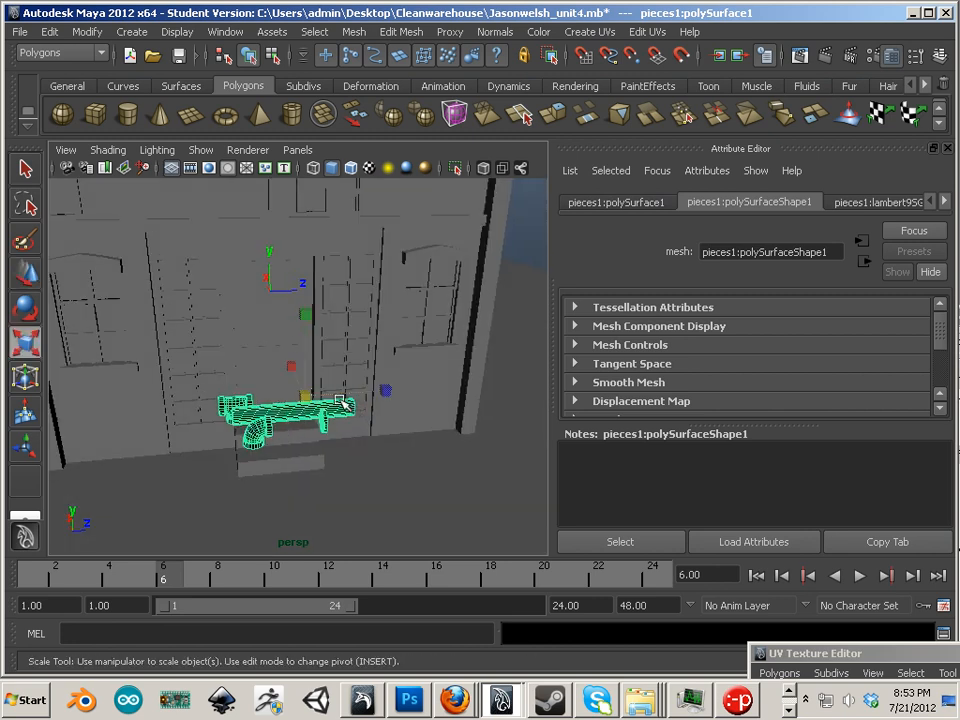
{"action": "key", "text": "e"}
{"action": "left_click_drag", "start_coordinate": [373, 358], "coordinate": [248, 328]}
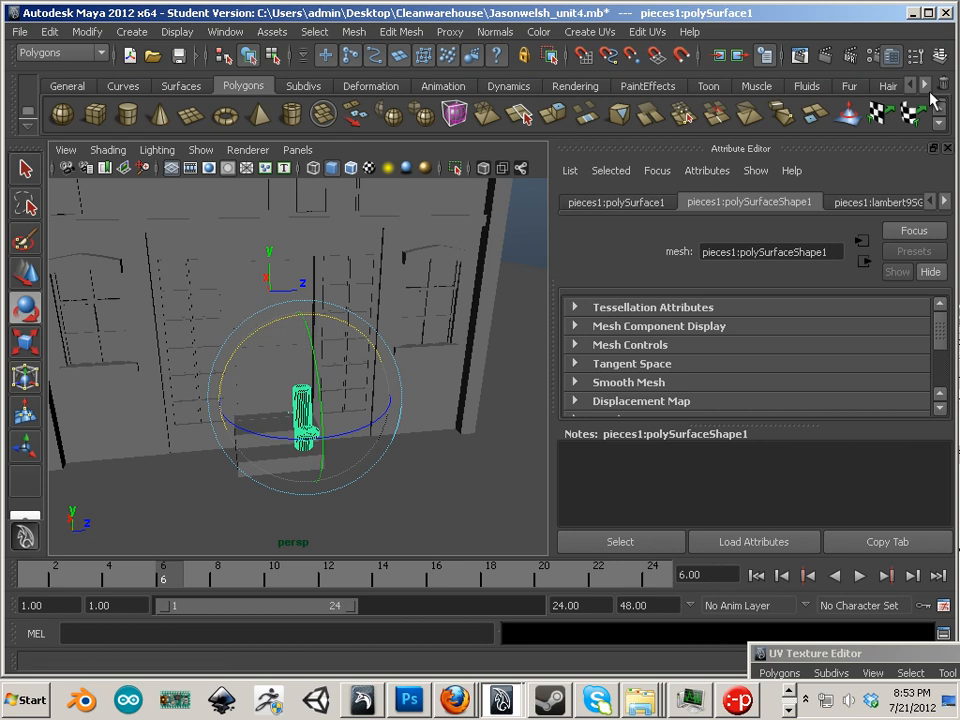
{"action": "left_click", "coordinate": [941, 57]}
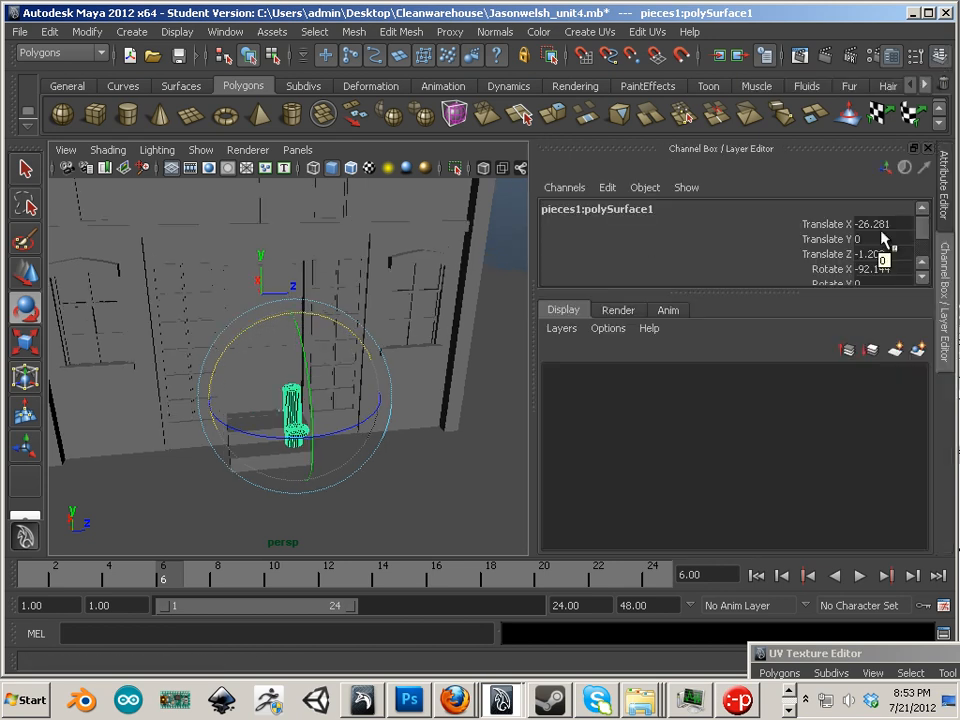
{"action": "double_click", "coordinate": [900, 268]}
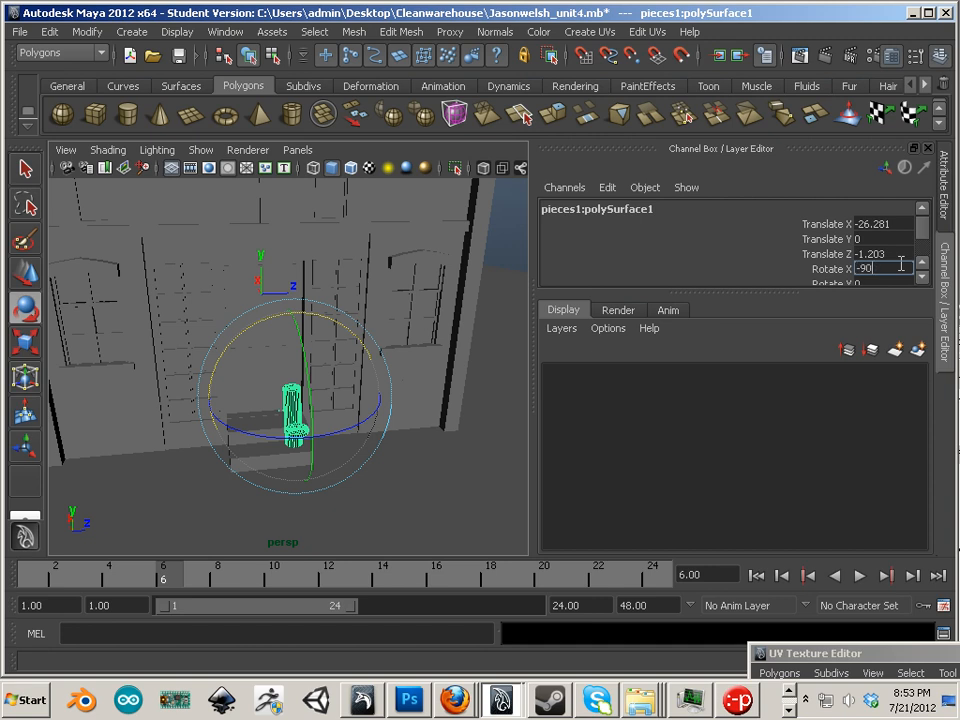
{"action": "key", "text": "Return"}
- Raise the pieces mesh to about 4.23 on Y and scale it up uniformly to about 0.082
{"action": "left_click", "coordinate": [26, 274]}
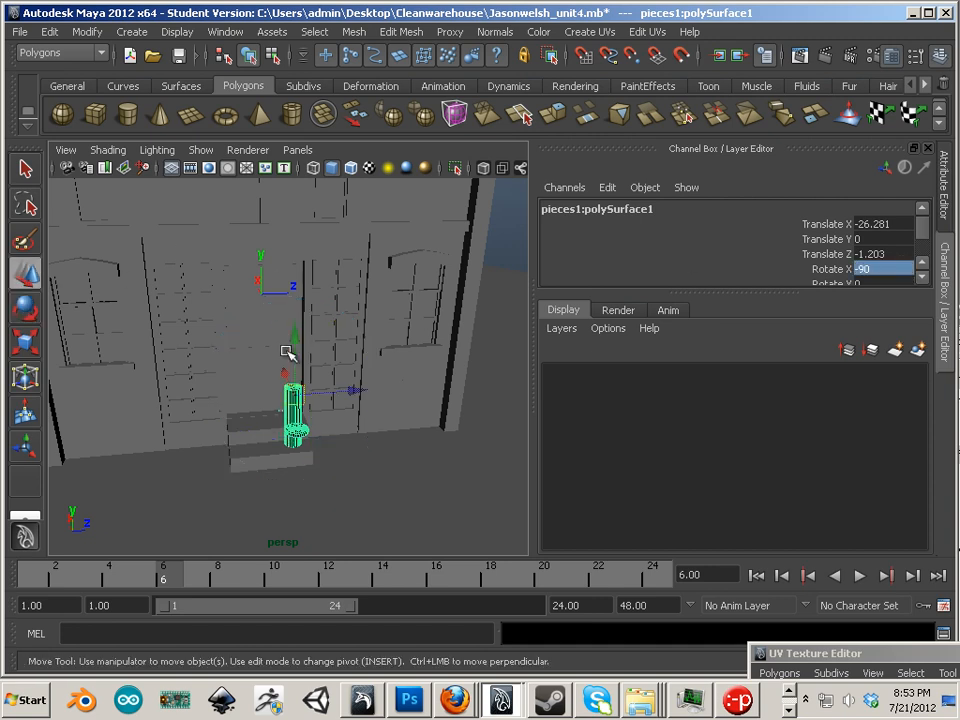
{"action": "left_click_drag", "start_coordinate": [300, 336], "coordinate": [313, 261]}
{"action": "scroll", "coordinate": [298, 351], "scroll_direction": "up", "scroll_amount": 3}
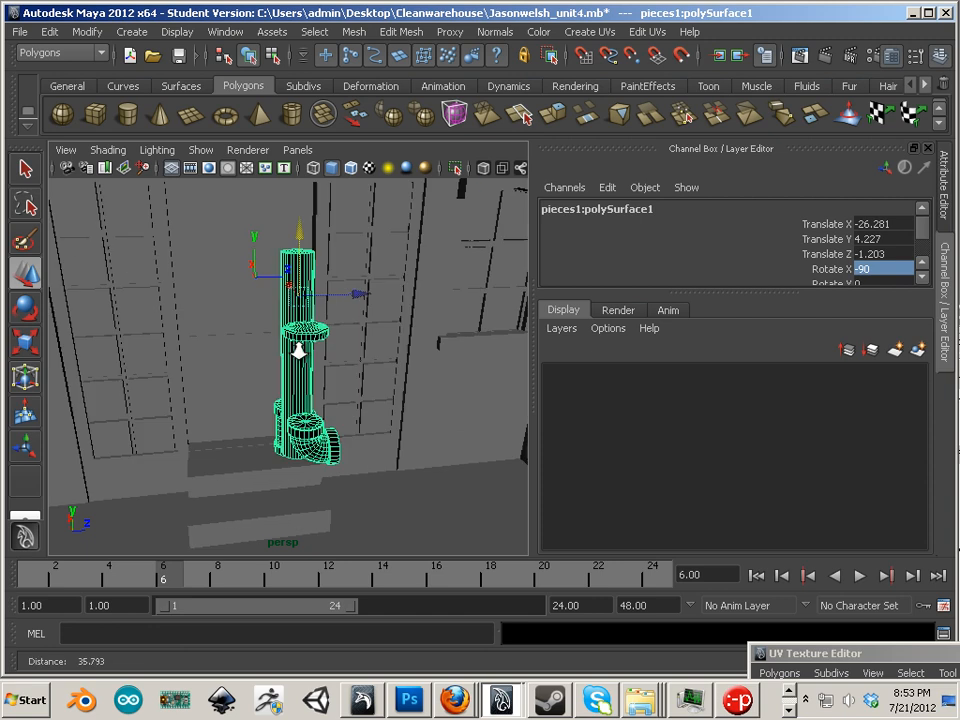
{"action": "left_click_drag", "start_coordinate": [298, 351], "coordinate": [270, 373], "text": "alt"}
{"action": "left_click", "coordinate": [26, 341]}
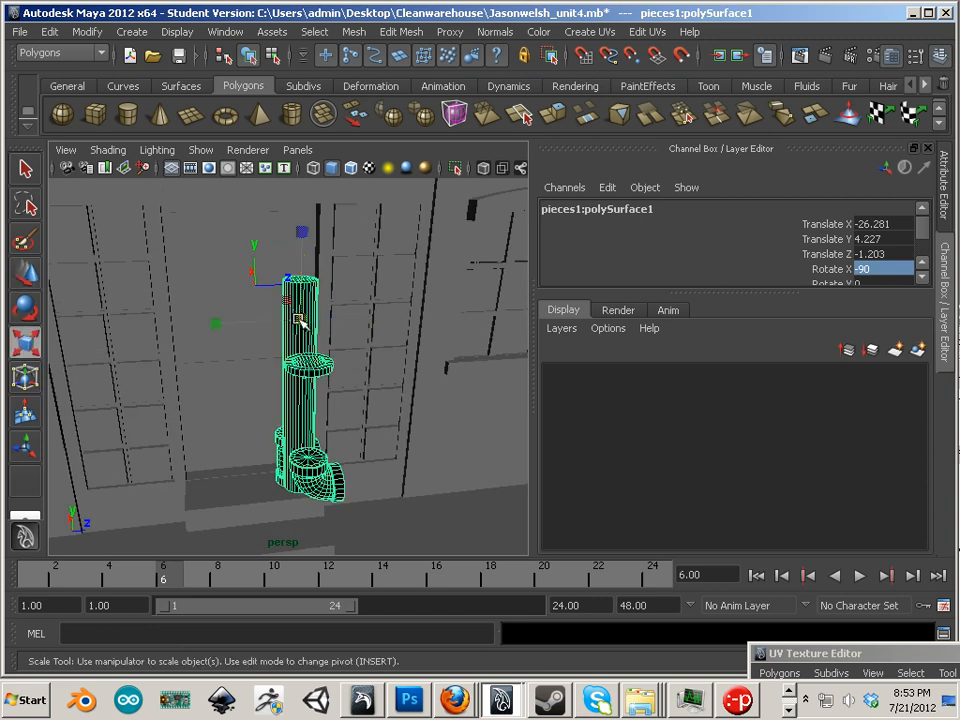
{"action": "left_click_drag", "start_coordinate": [298, 318], "coordinate": [428, 395]}
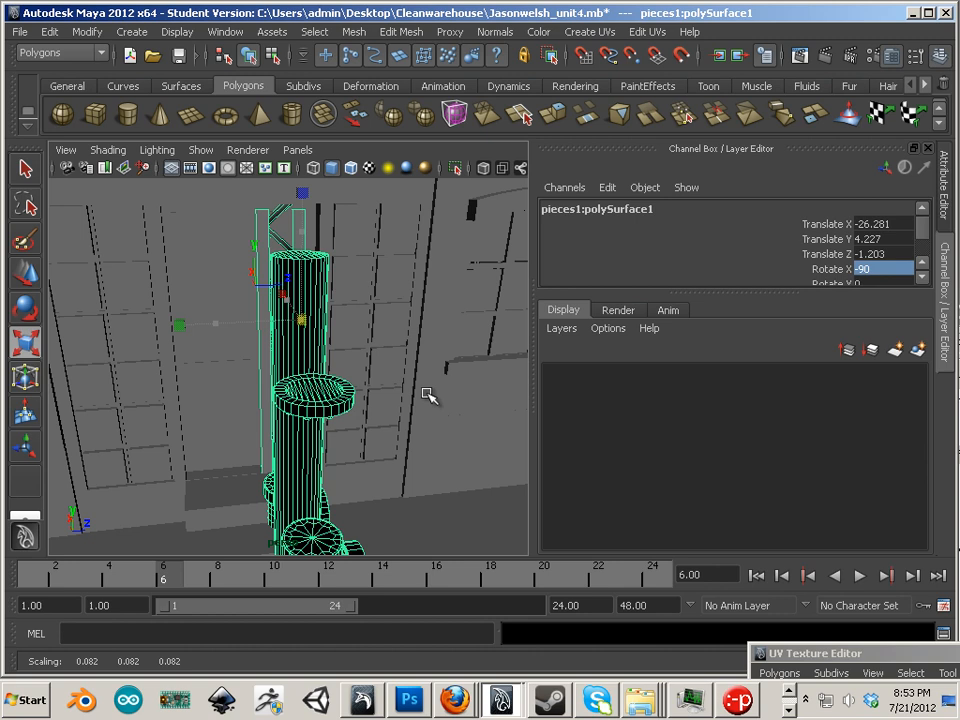
- Move the pieces mesh out from the warehouse's front wall to about -45.6 on X
{"action": "middle_click_drag", "start_coordinate": [428, 395], "coordinate": [321, 369], "text": "alt"}
{"action": "left_click_drag", "start_coordinate": [321, 369], "coordinate": [369, 375], "text": "alt"}
{"action": "right_click_drag", "start_coordinate": [369, 375], "coordinate": [280, 348], "text": "alt"}
{"action": "left_click", "coordinate": [25, 272]}
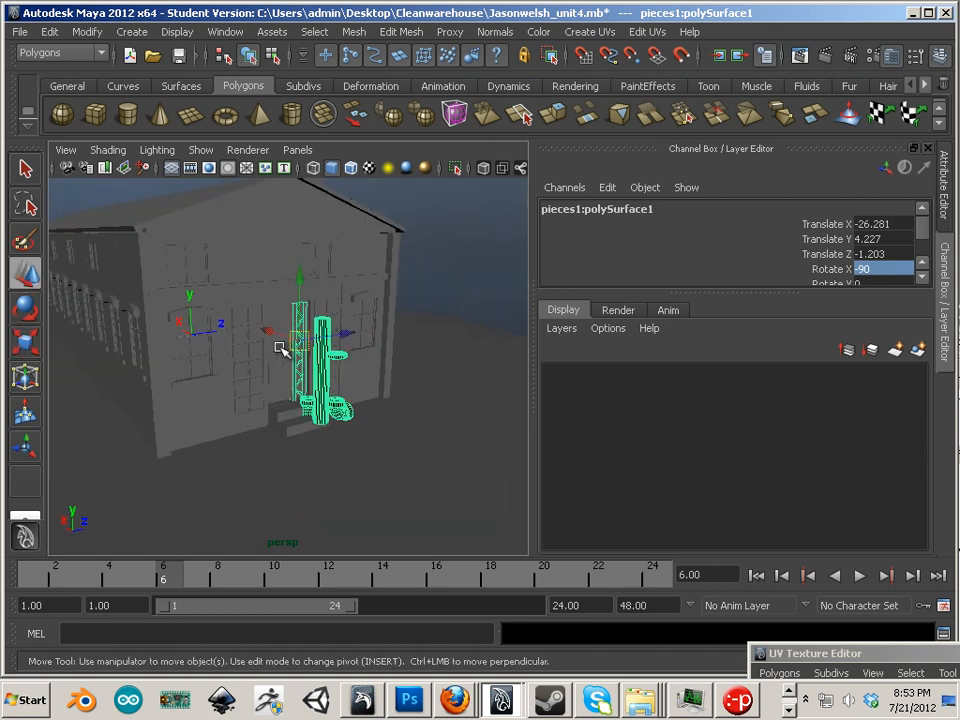
{"action": "left_click_drag", "start_coordinate": [268, 331], "coordinate": [443, 428]}
{"action": "left_click_drag", "start_coordinate": [334, 404], "coordinate": [349, 405], "text": "alt"}
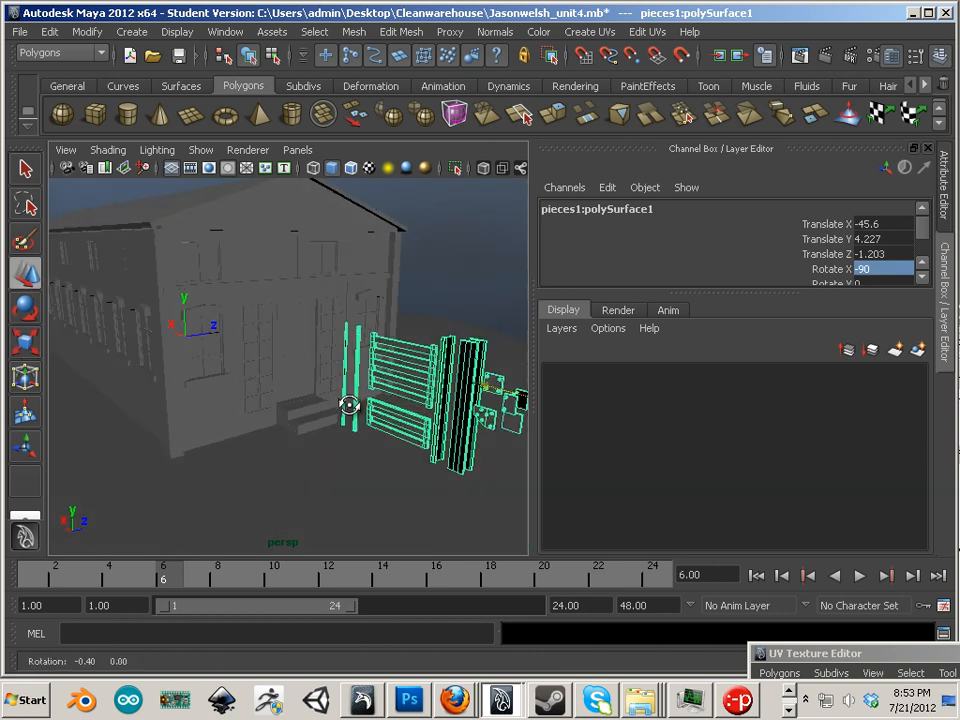
- Scale the pieces mesh down uniformly to 0.060, judging it against the warehouse door and steps
{"action": "middle_click_drag", "start_coordinate": [349, 405], "coordinate": [381, 400], "text": "alt"}
{"action": "left_click_drag", "start_coordinate": [381, 400], "coordinate": [298, 385], "text": "alt"}
{"action": "left_click", "coordinate": [25, 341]}
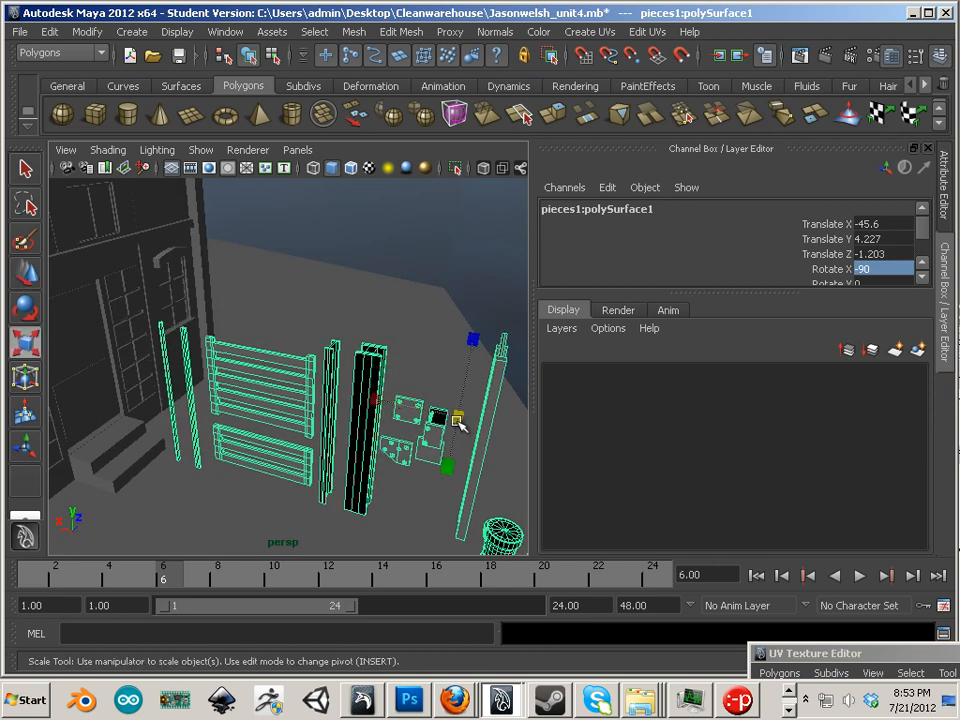
{"action": "left_click_drag", "start_coordinate": [458, 420], "coordinate": [364, 405]}
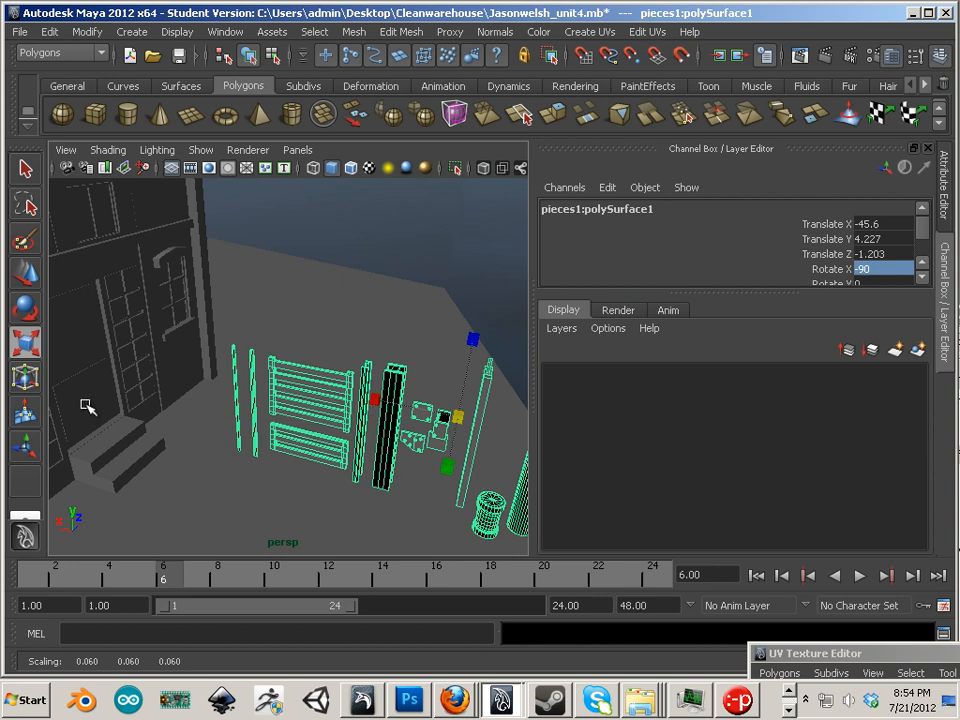
- Rotate the pieces mesh back down about its X axis and set Rotate X to 15
{"action": "left_click_drag", "start_coordinate": [228, 412], "coordinate": [395, 432], "text": "alt"}
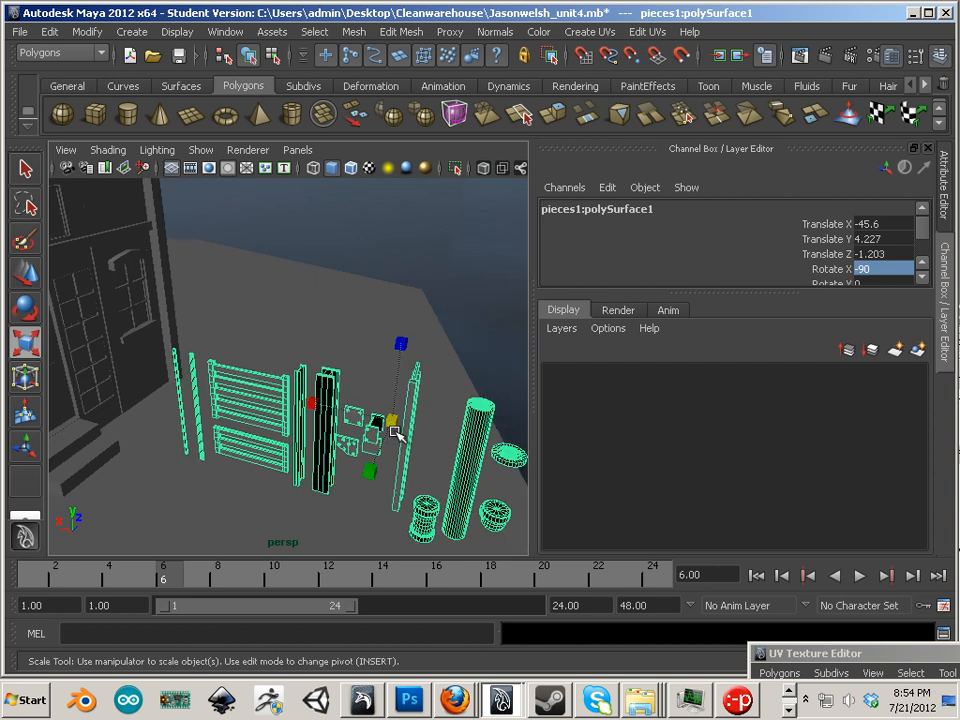
{"action": "left_click_drag", "start_coordinate": [418, 488], "coordinate": [332, 480], "text": "alt"}
{"action": "left_click", "coordinate": [25, 305]}
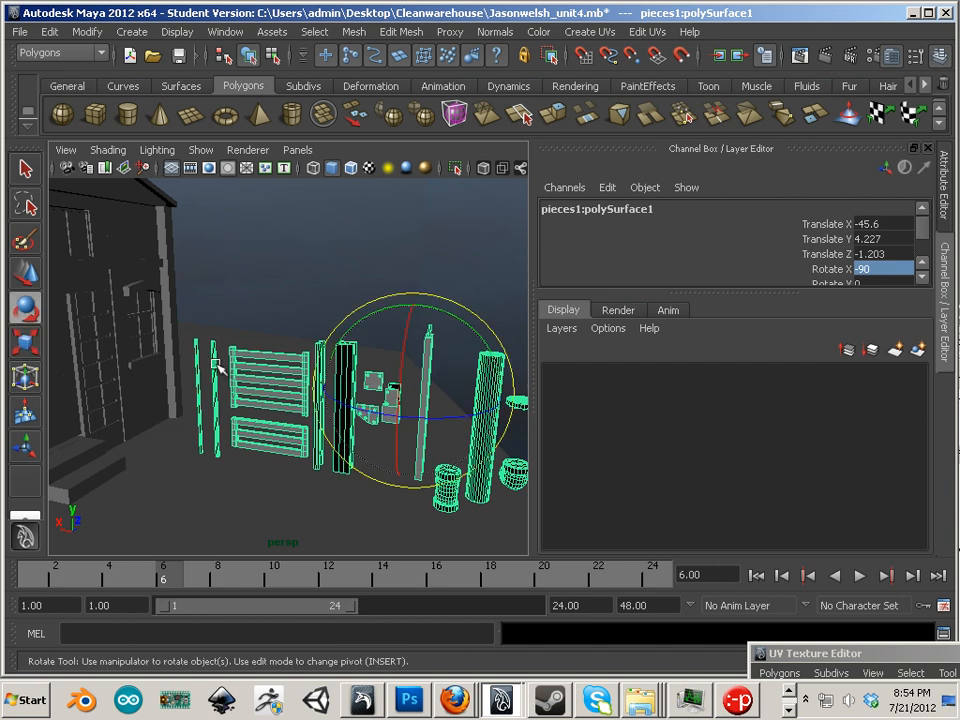
{"action": "left_click_drag", "start_coordinate": [400, 385], "coordinate": [651, 288]}
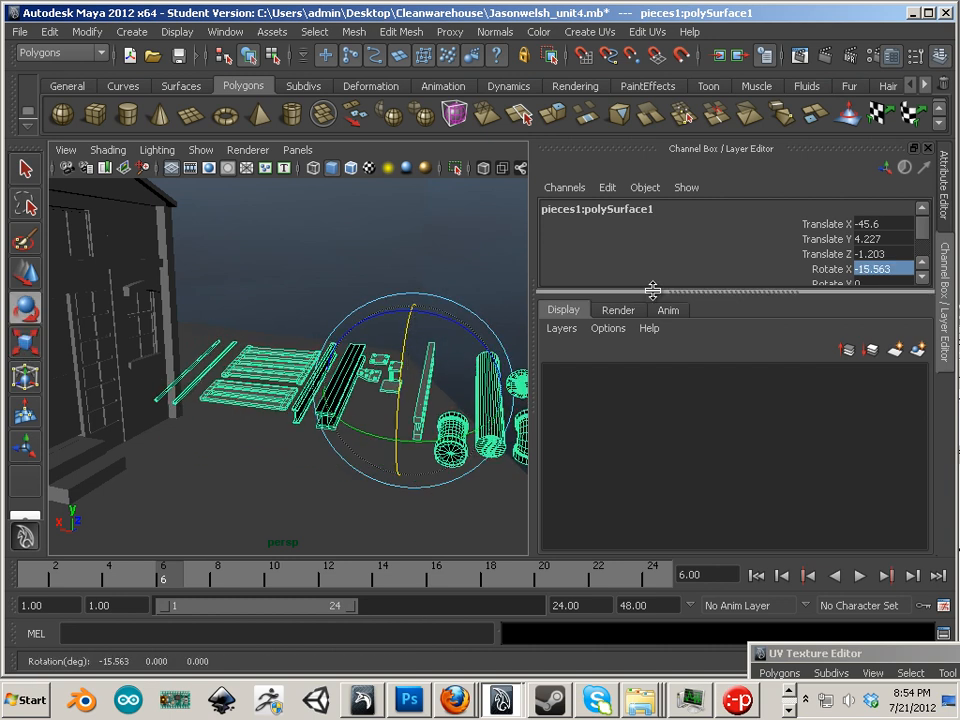
{"action": "left_click", "coordinate": [888, 271]}
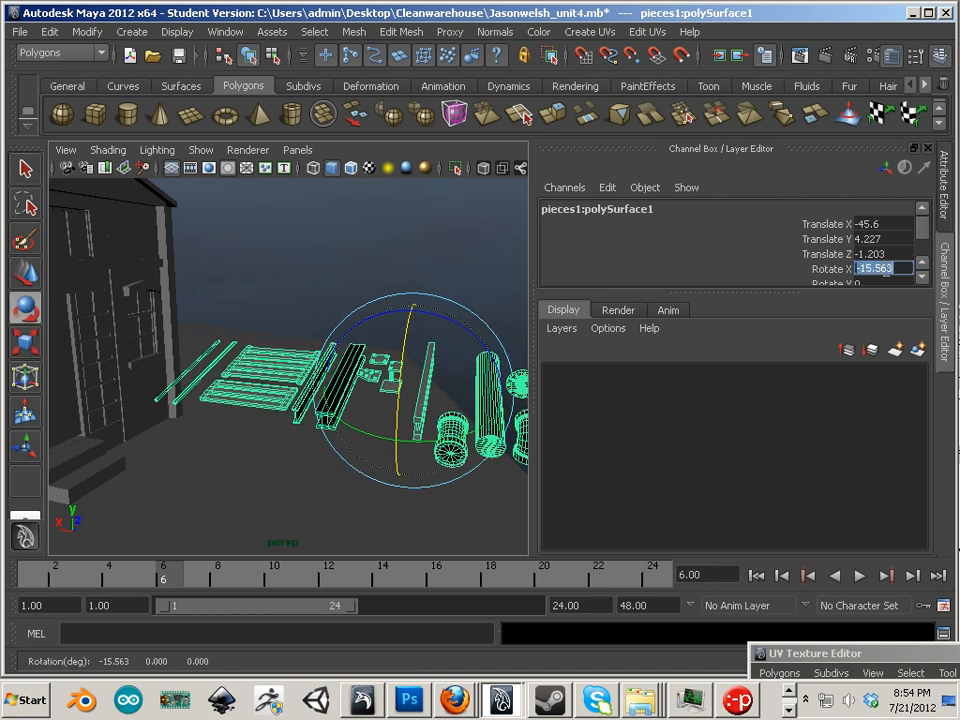
{"action": "key", "text": "Return"}
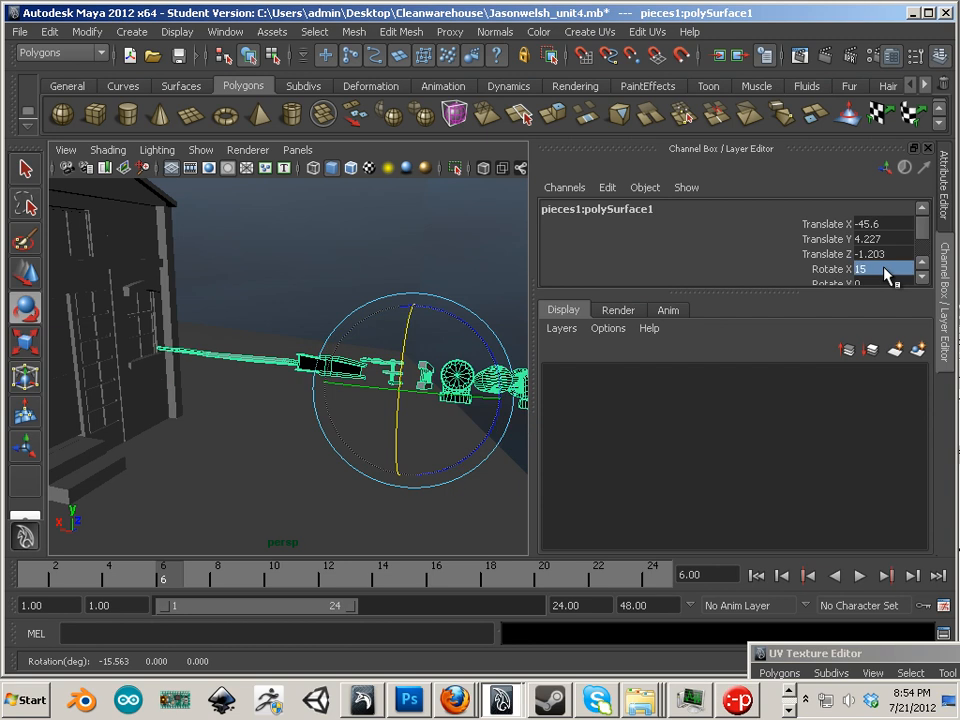
- Set the pieces mesh's Rotate X to 0 so the parts lie flat
{"action": "left_click_drag", "start_coordinate": [276, 336], "coordinate": [269, 347], "text": "alt"}
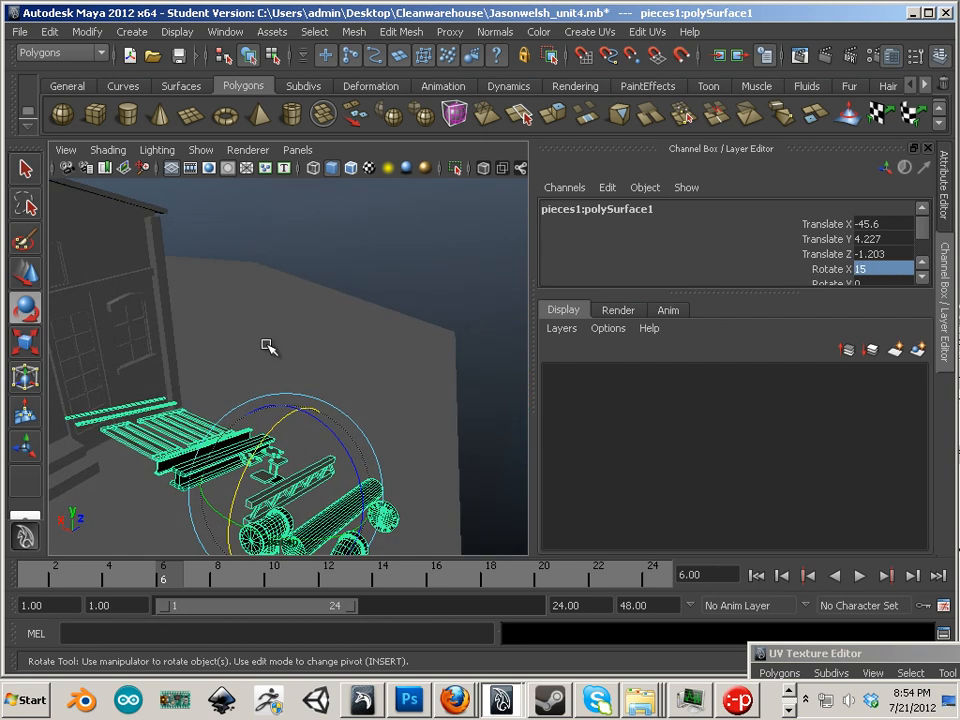
{"action": "left_click", "coordinate": [881, 270]}
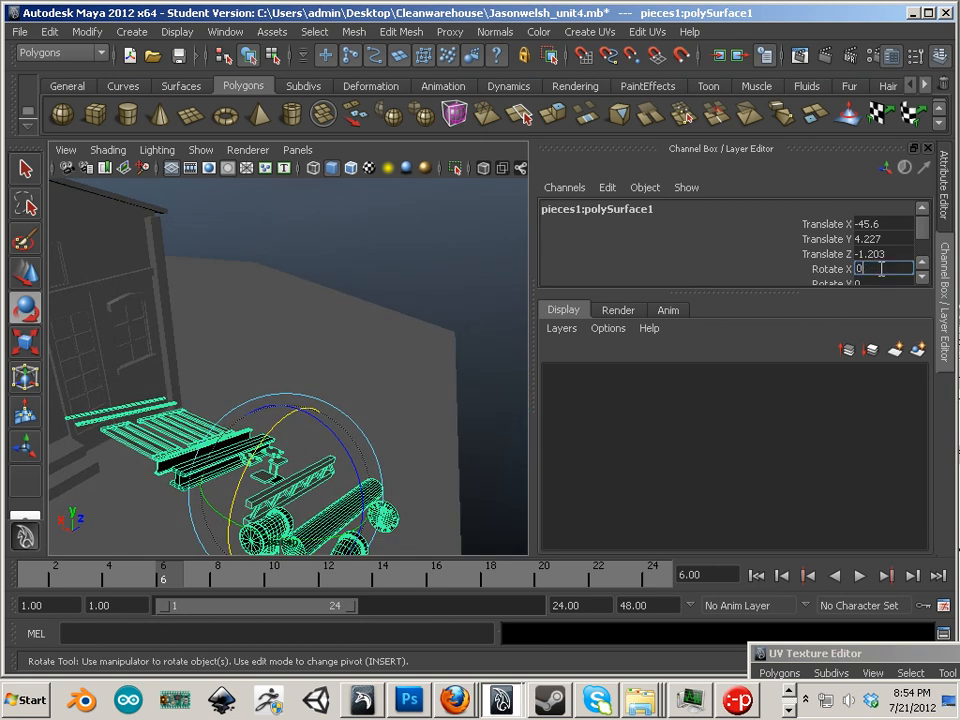
{"action": "key", "text": "Return"}
{"action": "left_click_drag", "start_coordinate": [424, 390], "coordinate": [424, 345], "text": "alt"}
{"action": "left_click_drag", "start_coordinate": [320, 347], "coordinate": [285, 302], "text": "alt"}
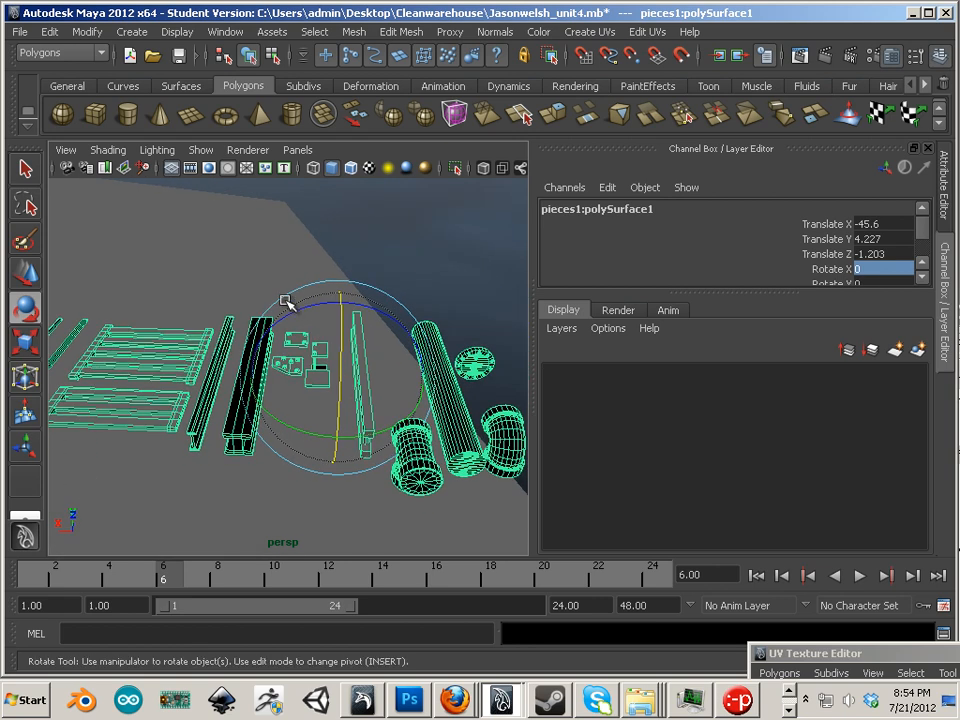
- Open the Hypershade and browse the scene's textures to the ones imported with the pieces
{"action": "left_click", "coordinate": [19, 33]}
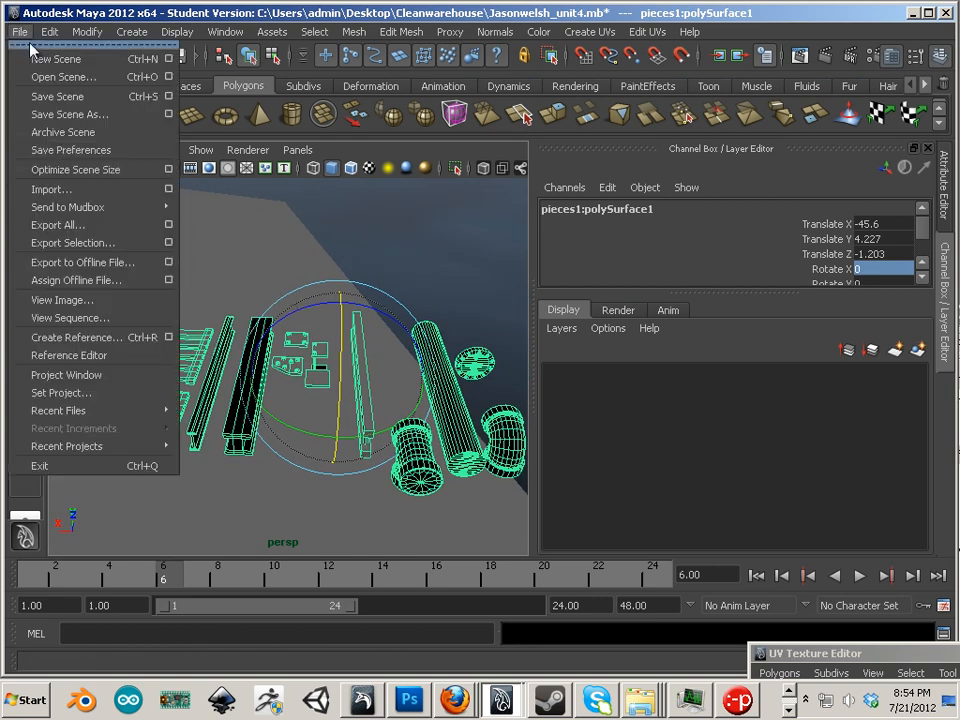
{"action": "mouse_move", "coordinate": [68, 207]}
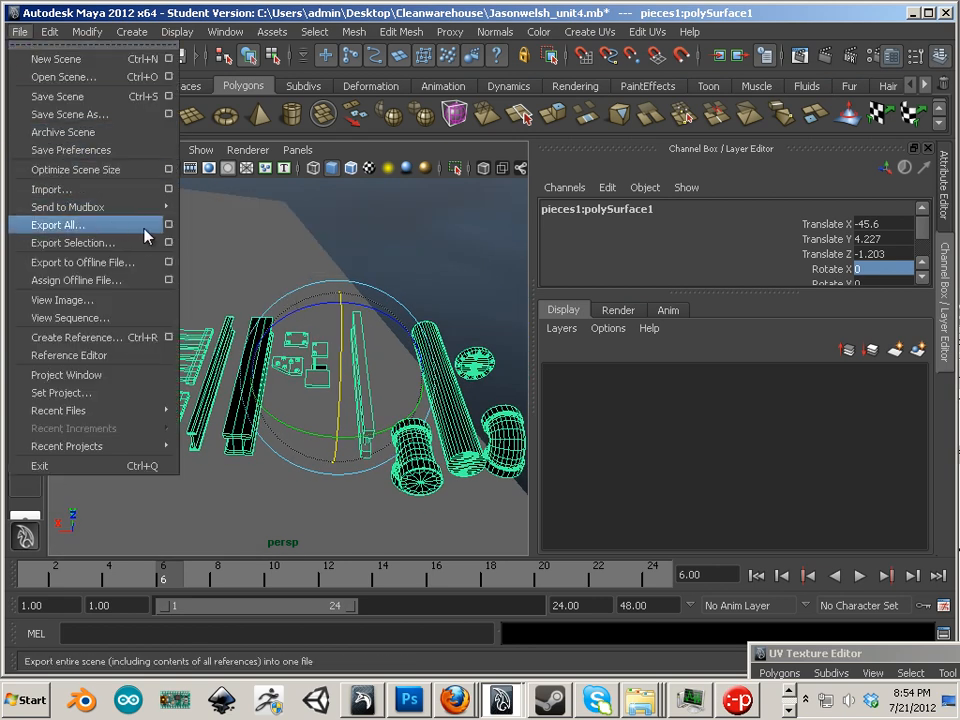
{"action": "left_click", "coordinate": [225, 32]}
{"action": "mouse_move", "coordinate": [243, 76]}
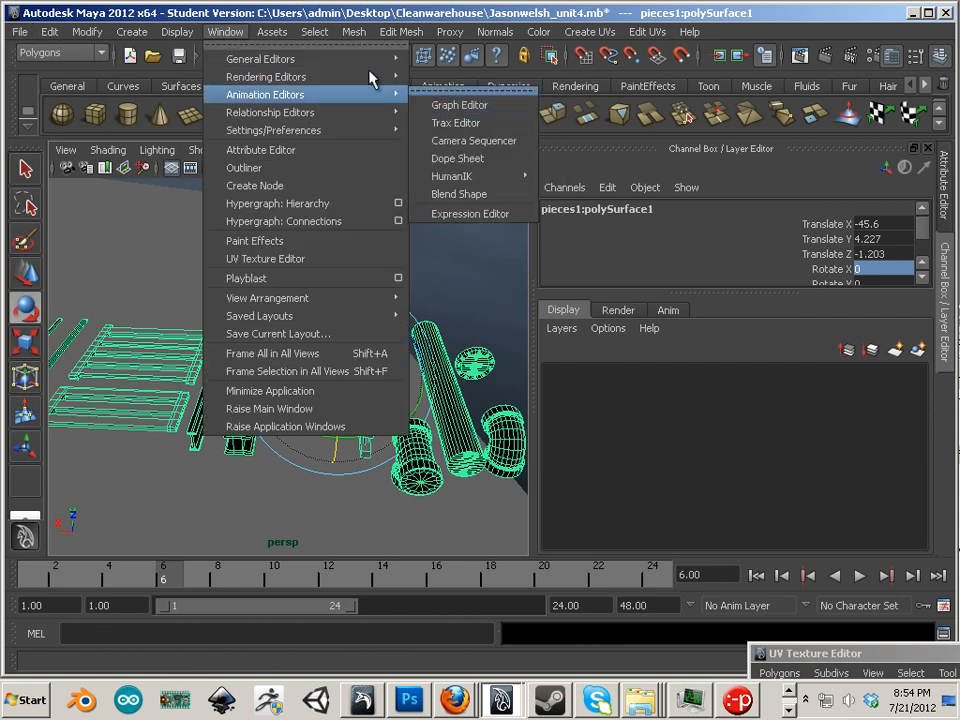
{"action": "left_click", "coordinate": [458, 122]}
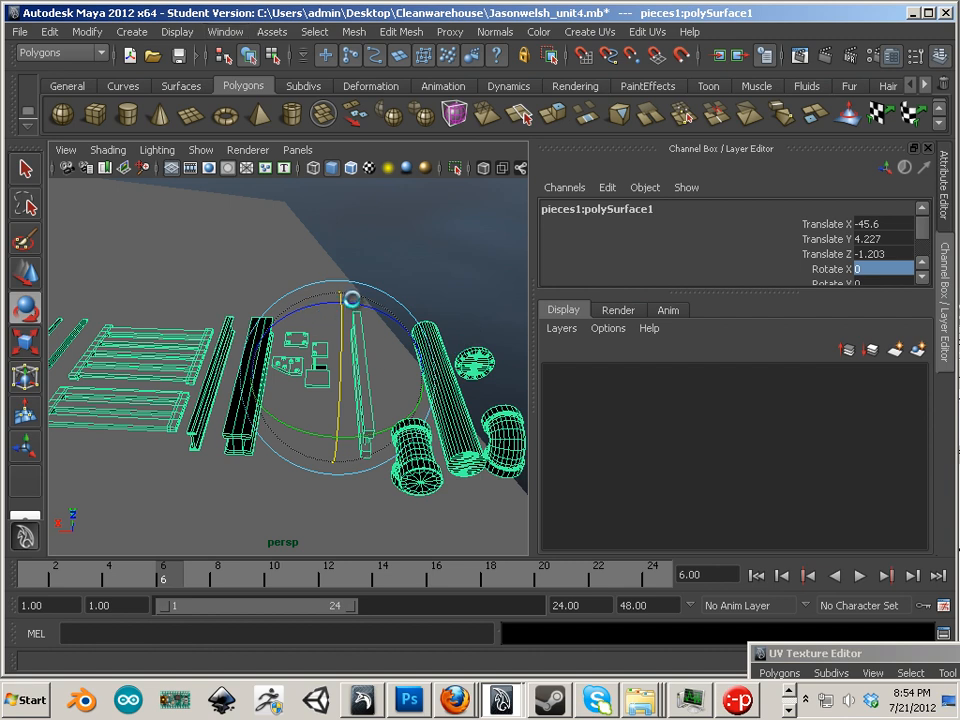
{"action": "left_click", "coordinate": [310, 163]}
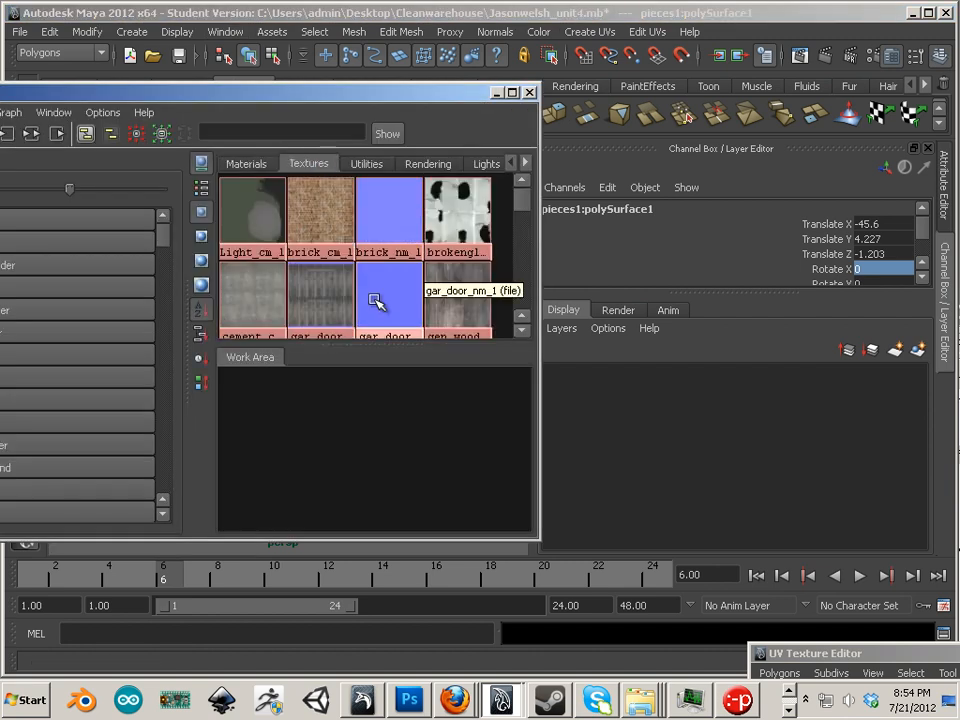
{"action": "scroll", "coordinate": [375, 300], "scroll_direction": "down", "scroll_amount": 5}
{"action": "scroll", "coordinate": [380, 304], "scroll_direction": "up", "scroll_amount": 2}
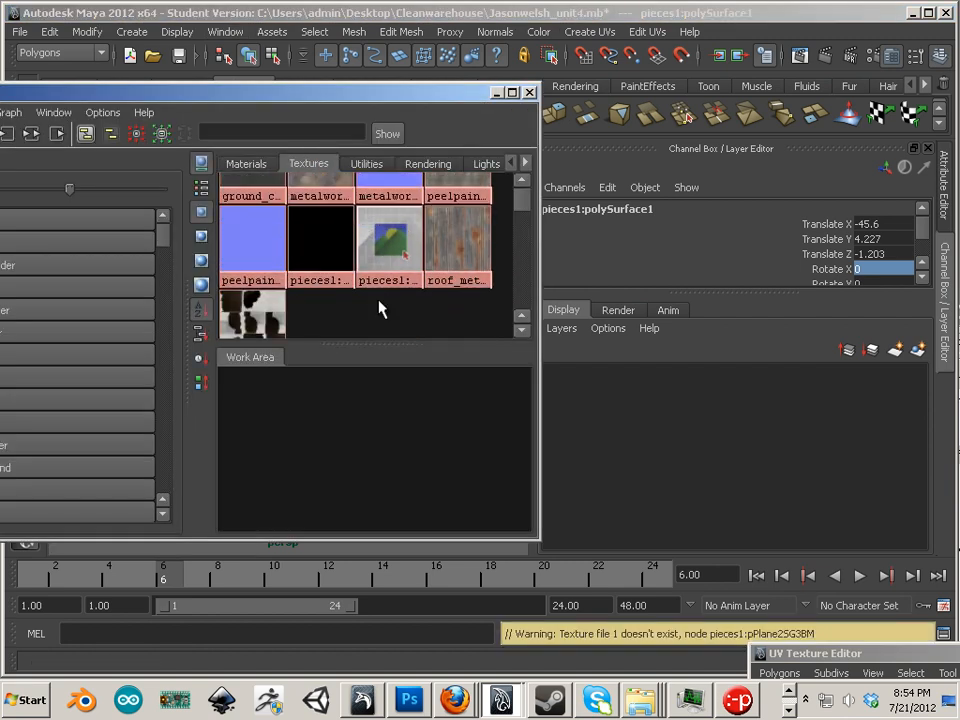
- Inspect the attributes of the imported file textures pieces1:pPlane2SG3F and pieces1:pPlane2SG3BM
{"action": "left_click", "coordinate": [386, 263]}
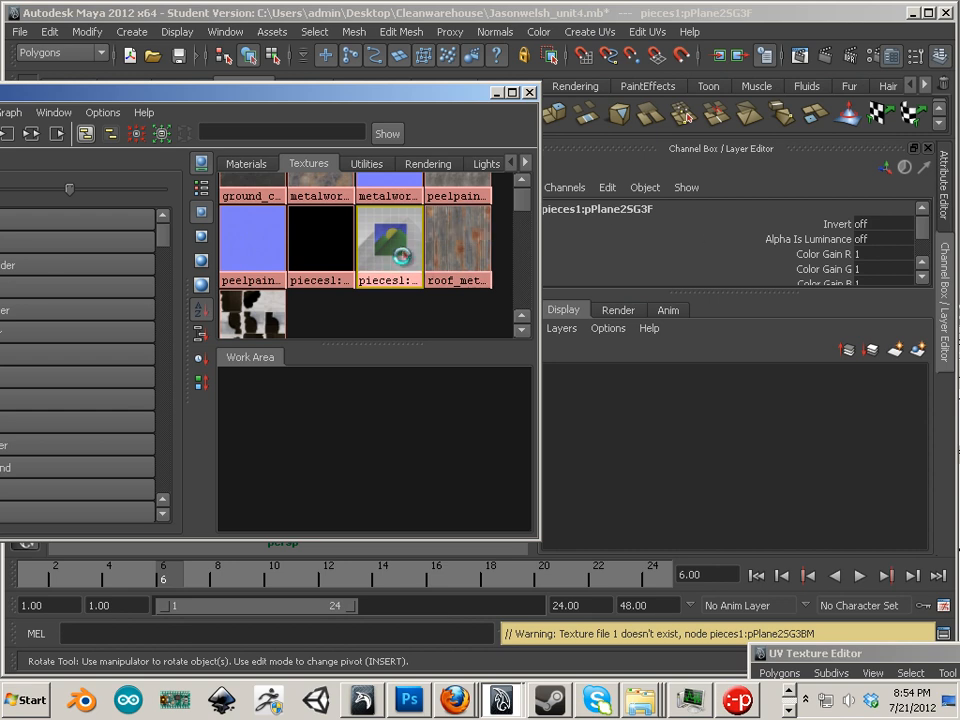
{"action": "double_click", "coordinate": [420, 263]}
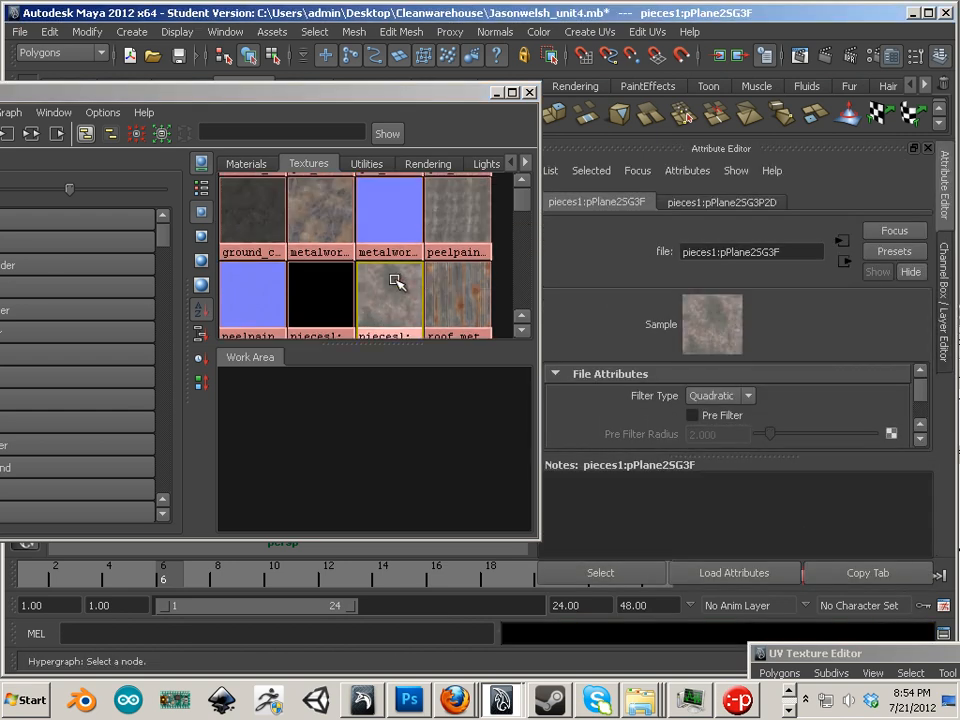
{"action": "left_click", "coordinate": [332, 275]}
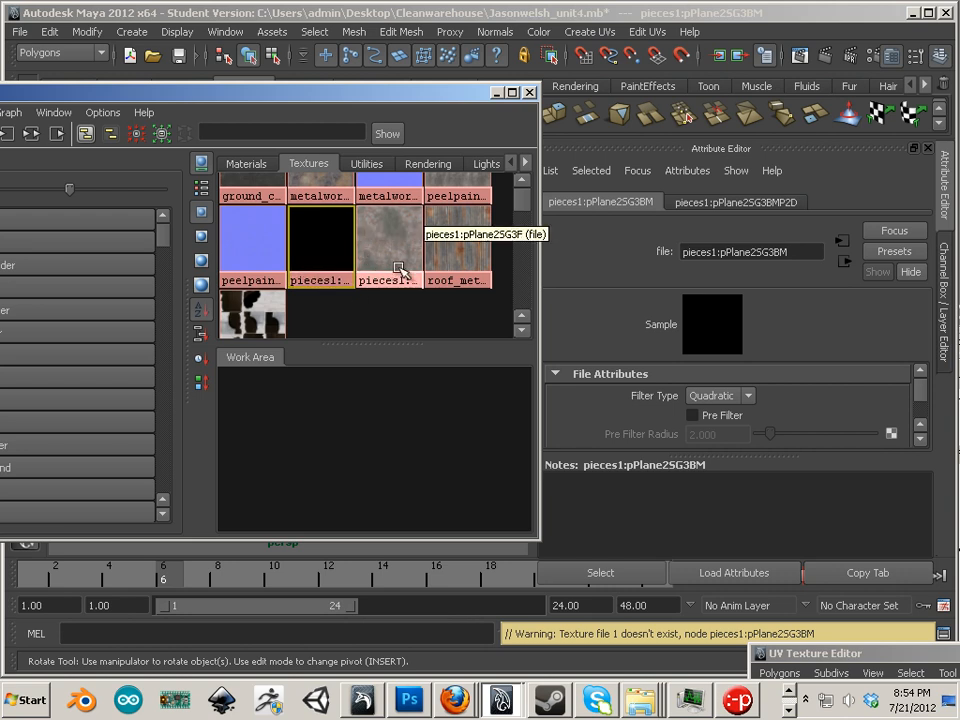
- Delete the imported textures pieces1:pPlane2SG3F and pieces1:pPlane2SG3BM and bring the whole Hypershade window into view
{"action": "left_click", "coordinate": [389, 268]}
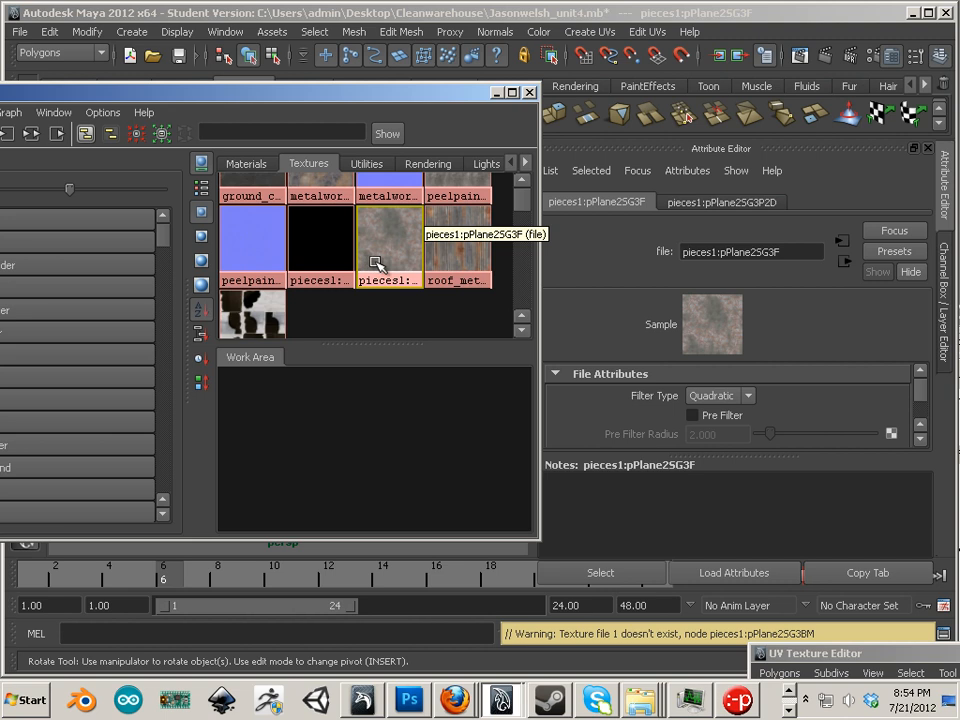
{"action": "left_click", "coordinate": [308, 253]}
{"action": "scroll", "coordinate": [393, 280], "scroll_direction": "up", "scroll_amount": 1}
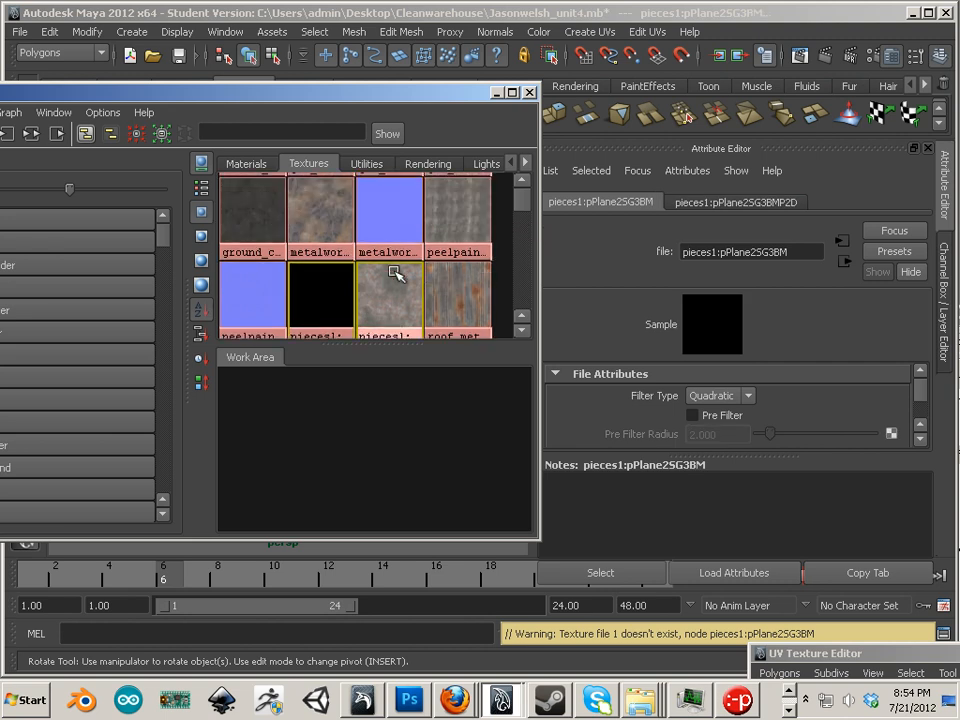
{"action": "scroll", "coordinate": [393, 272], "scroll_direction": "up", "scroll_amount": 2}
{"action": "scroll", "coordinate": [393, 274], "scroll_direction": "up", "scroll_amount": 1}
{"action": "scroll", "coordinate": [393, 276], "scroll_direction": "down", "scroll_amount": 2}
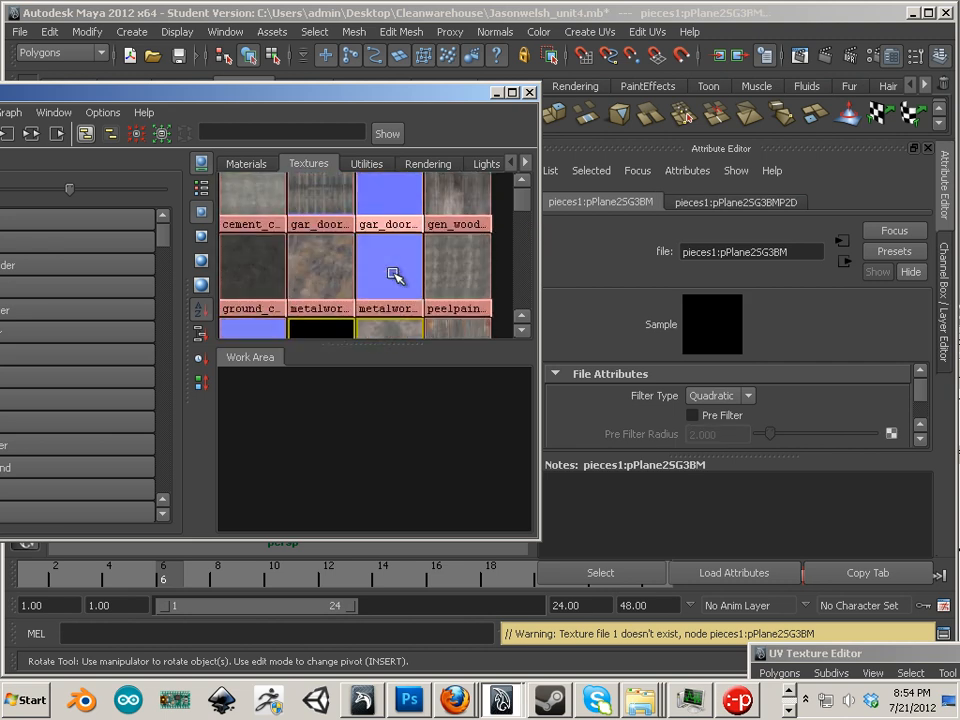
{"action": "scroll", "coordinate": [393, 276], "scroll_direction": "down", "scroll_amount": 1}
{"action": "key", "text": "Delete"}
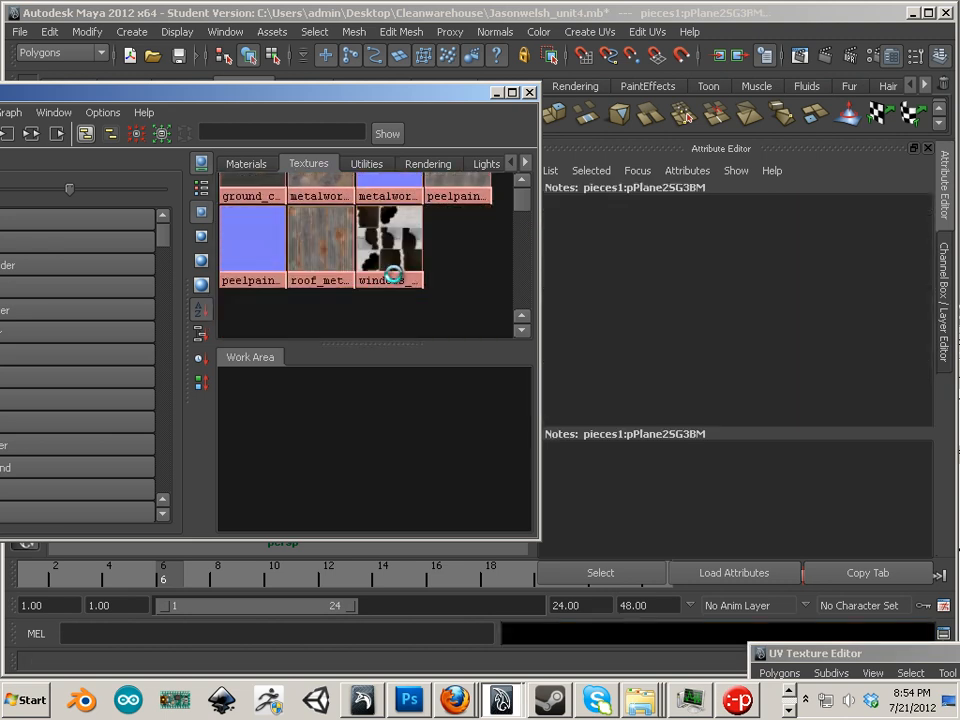
{"action": "left_click_drag", "start_coordinate": [168, 98], "coordinate": [506, 116]}
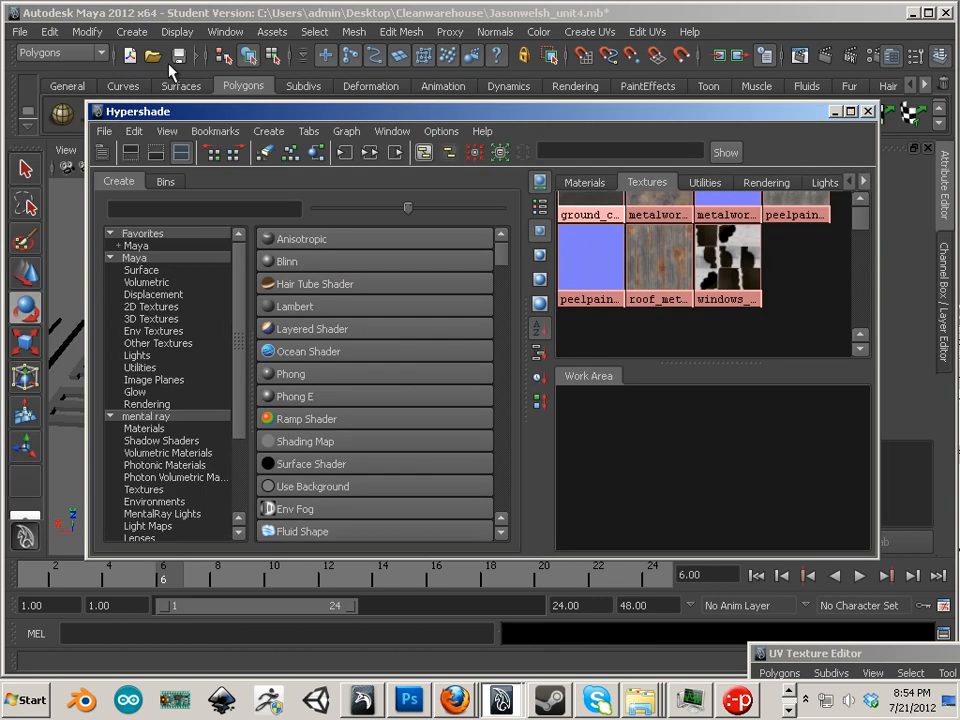
- Set the Maya project to the Cleanwarehouse folder on the Desktop
{"action": "left_click", "coordinate": [20, 31]}
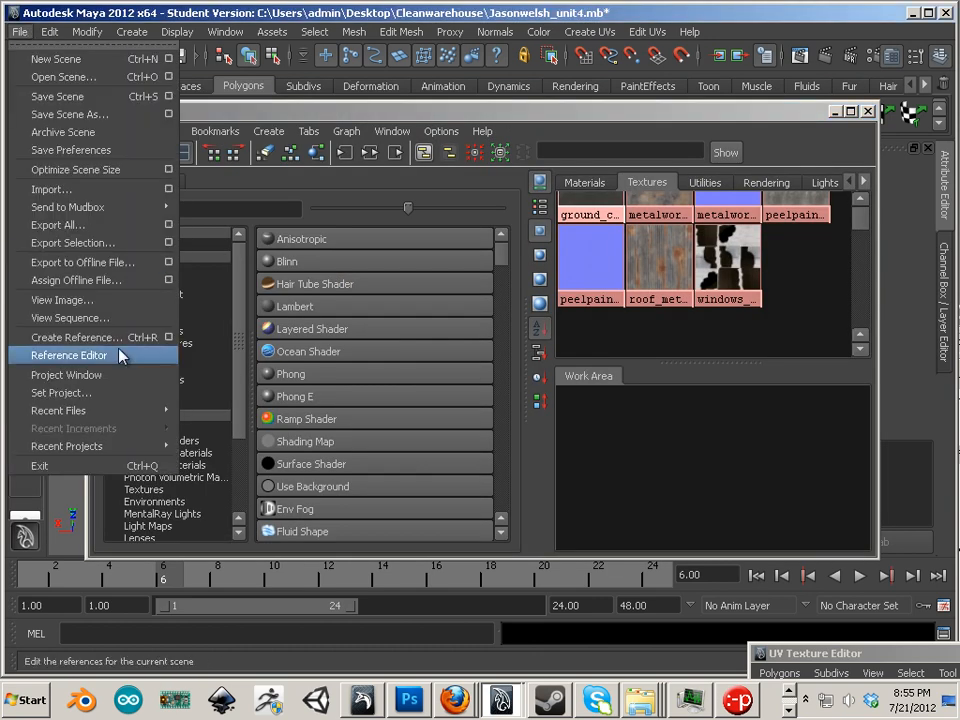
{"action": "left_click", "coordinate": [104, 400]}
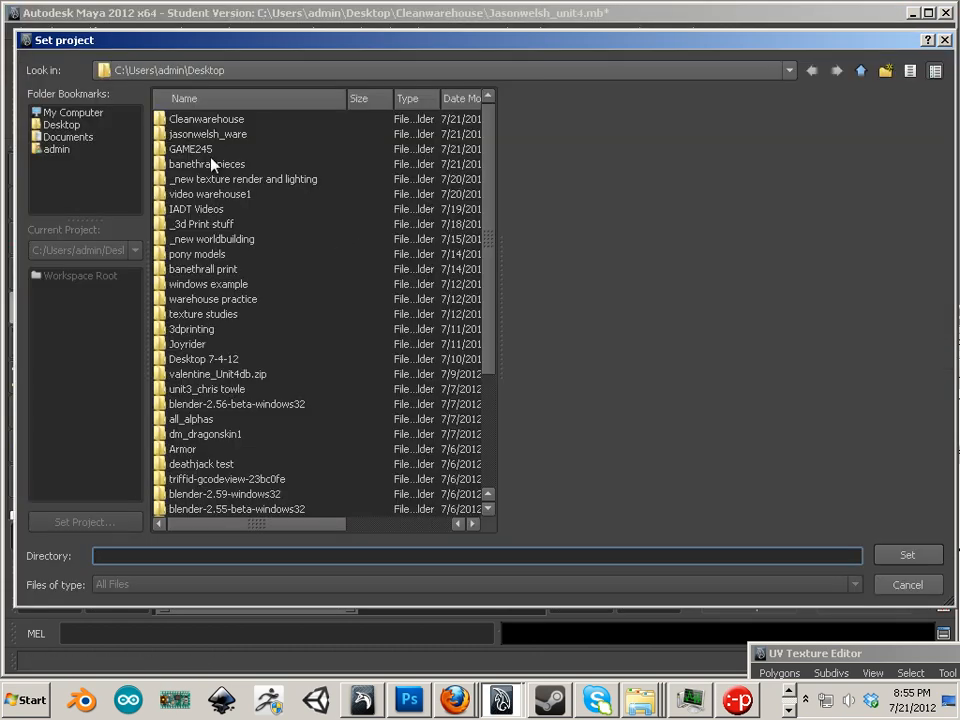
{"action": "double_click", "coordinate": [208, 120]}
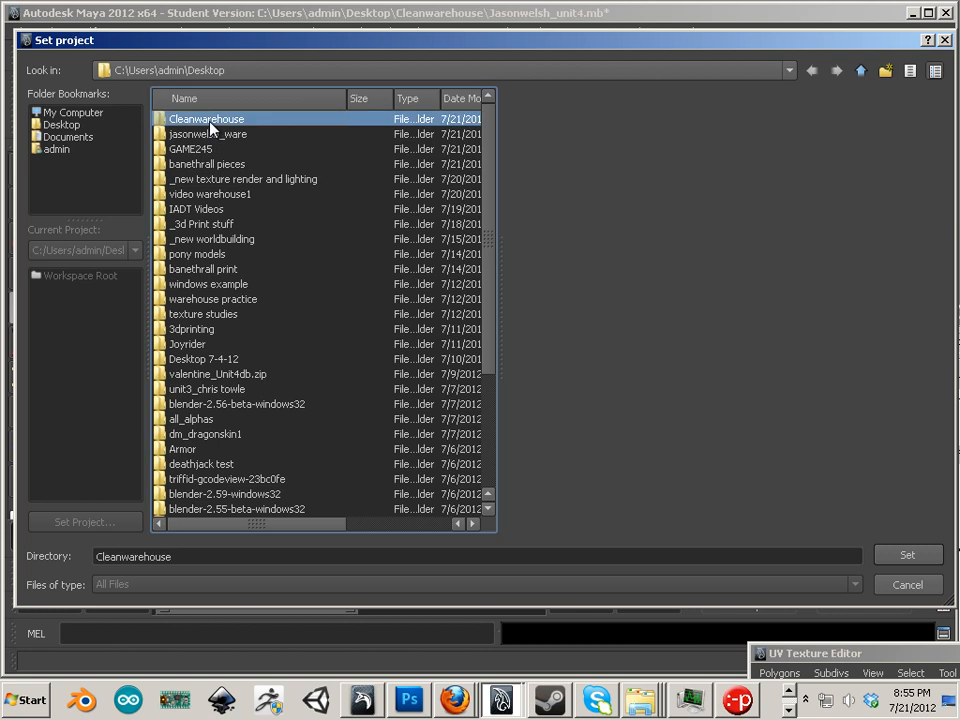
{"action": "left_click", "coordinate": [903, 555]}
- Shift the Hypershade aside, switch to Windows Explorer and look through the Cleanwarehouse folder for the pieces' texture files
{"action": "left_click_drag", "start_coordinate": [697, 111], "coordinate": [496, 79]}
{"action": "left_click_drag", "start_coordinate": [958, 305], "coordinate": [419, 172]}
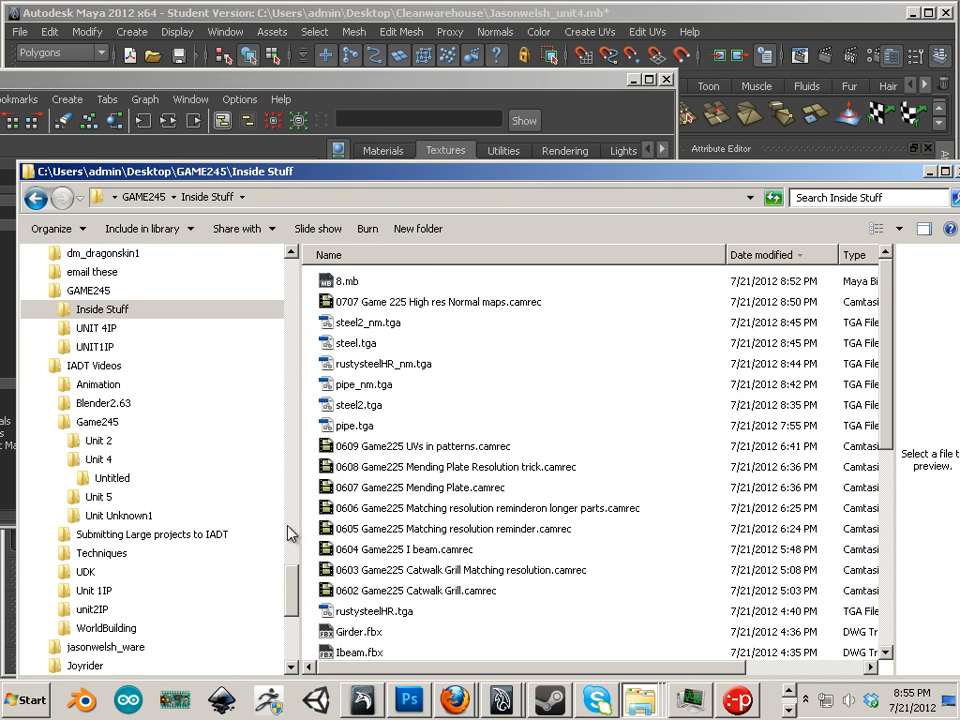
{"action": "left_click_drag", "start_coordinate": [295, 576], "coordinate": [279, 539]}
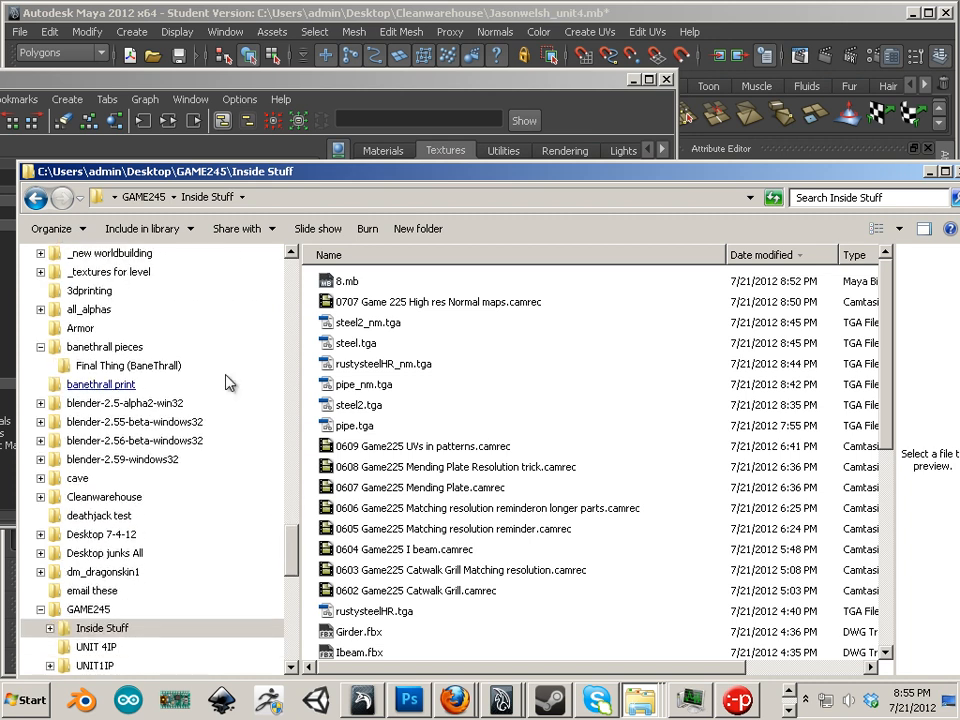
{"action": "left_click", "coordinate": [146, 498]}
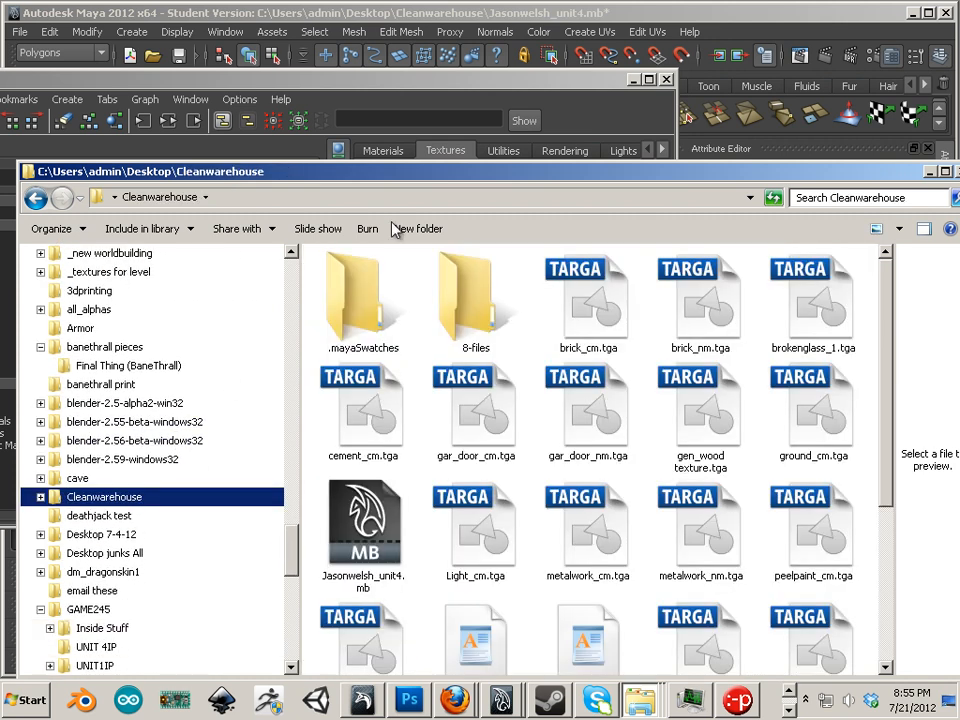
{"action": "left_click_drag", "start_coordinate": [393, 176], "coordinate": [317, 45]}
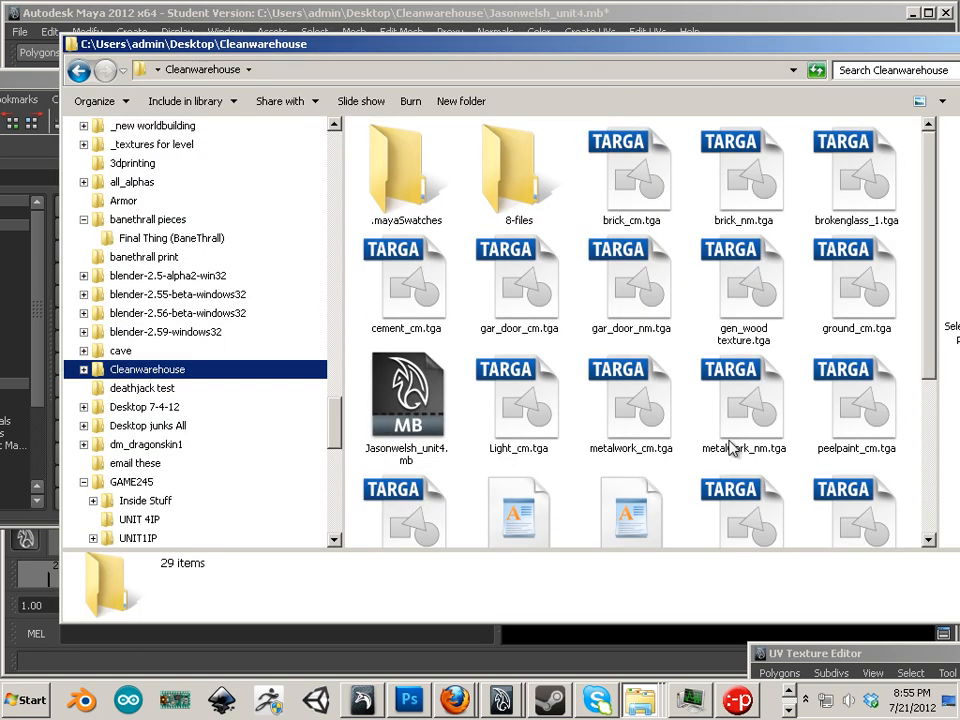
{"action": "scroll", "coordinate": [800, 408], "scroll_direction": "down", "scroll_amount": 2}
{"action": "left_click", "coordinate": [800, 440]}
{"action": "scroll", "coordinate": [800, 458], "scroll_direction": "down", "scroll_amount": 2}
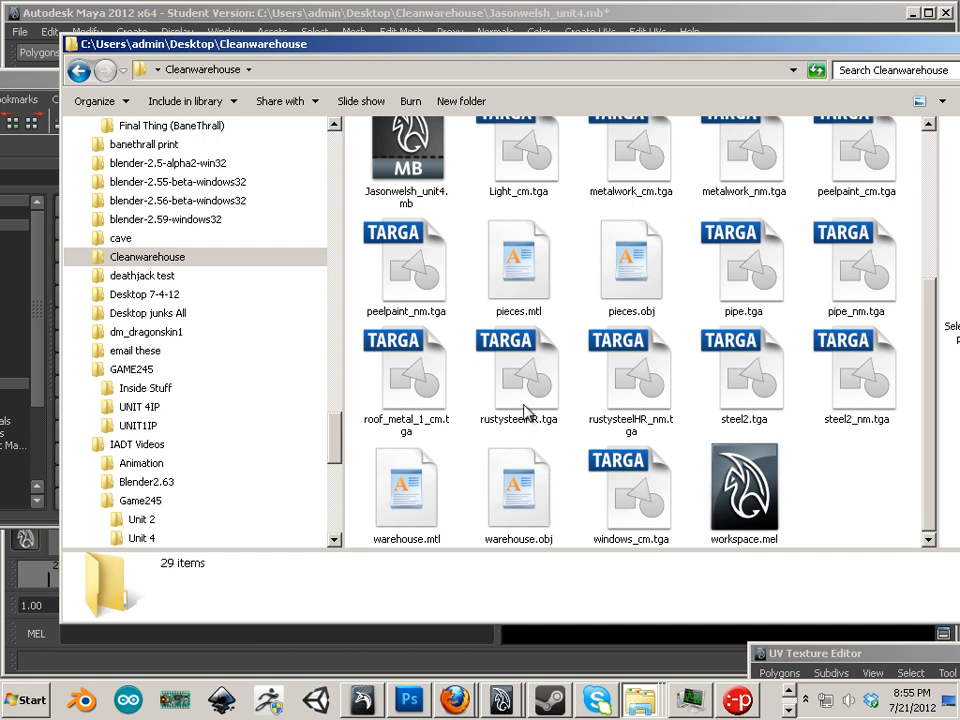
{"action": "scroll", "coordinate": [524, 410], "scroll_direction": "up", "scroll_amount": 3}
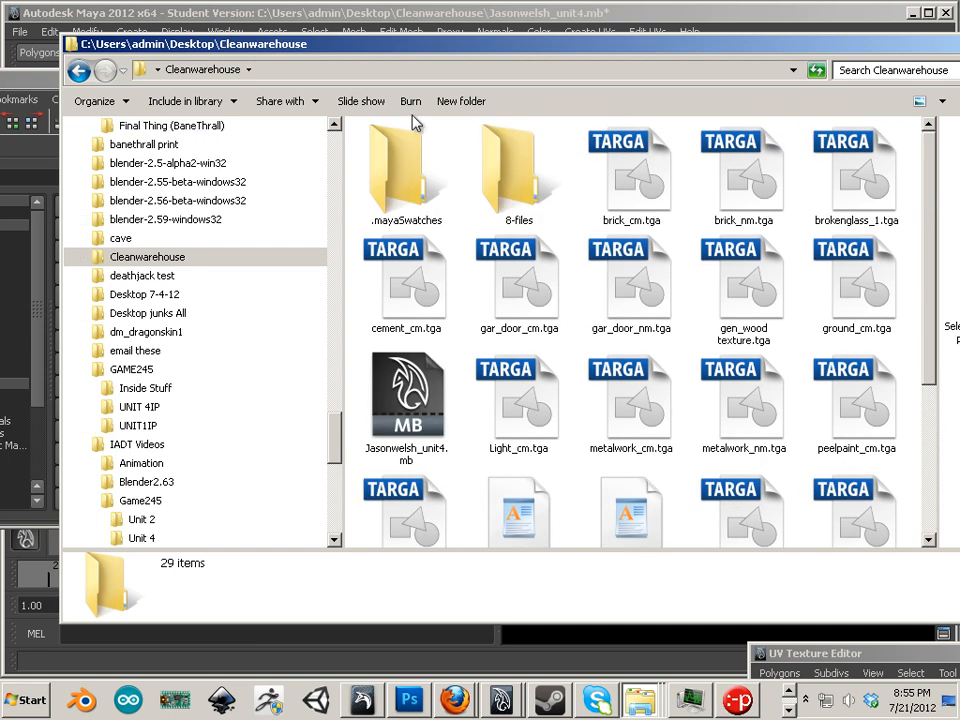
- Show the Cleanwarehouse folder as a detailed list sorted by date, newest first
{"action": "left_click", "coordinate": [943, 103]}
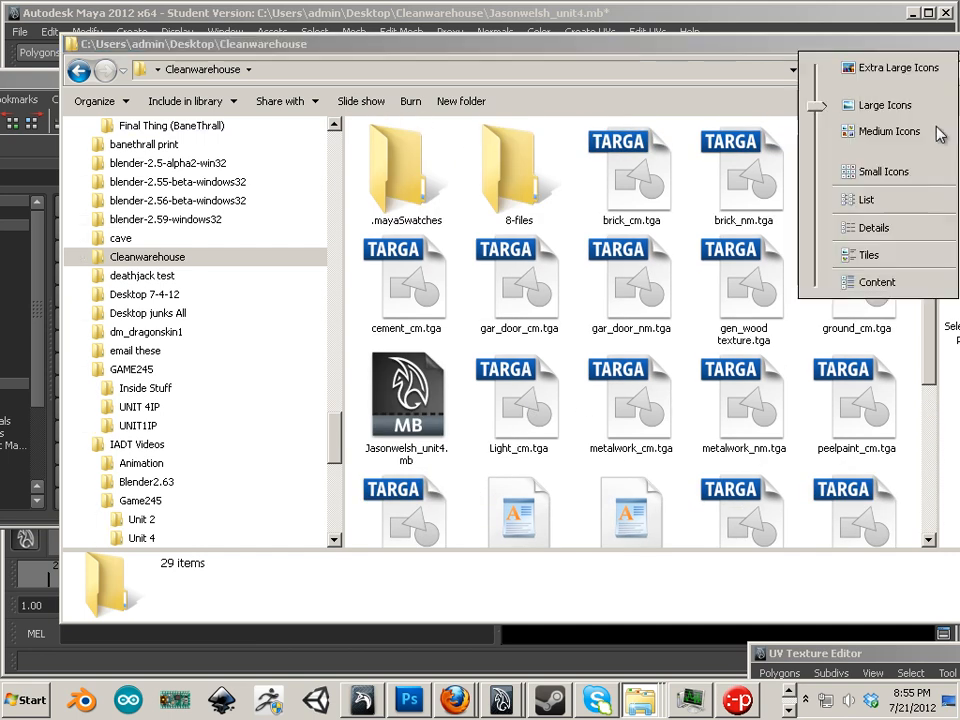
{"action": "left_click", "coordinate": [876, 229]}
{"action": "left_click", "coordinate": [557, 136]}
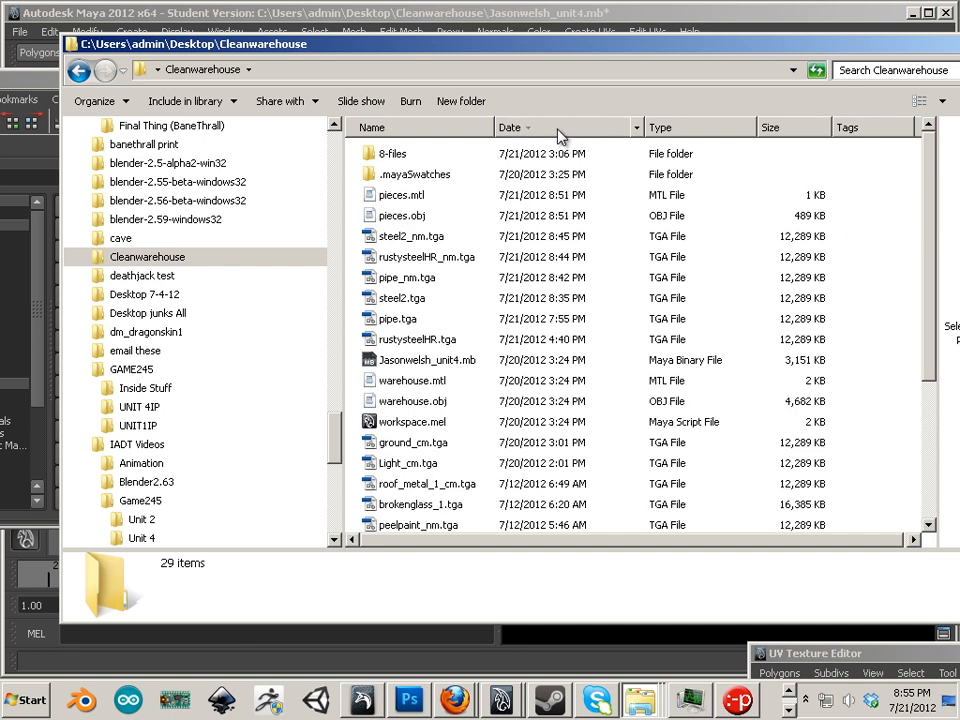
{"action": "left_click", "coordinate": [556, 136]}
{"action": "left_click", "coordinate": [546, 140]}
- Import steel2_nm, rustysteelHR_nm, pipe_nm, steel2, pipe and rustysteelHR TGA files from the folder into Maya's Hypershade textures
{"action": "left_click", "coordinate": [415, 238]}
{"action": "left_click", "coordinate": [422, 257], "text": "shift"}
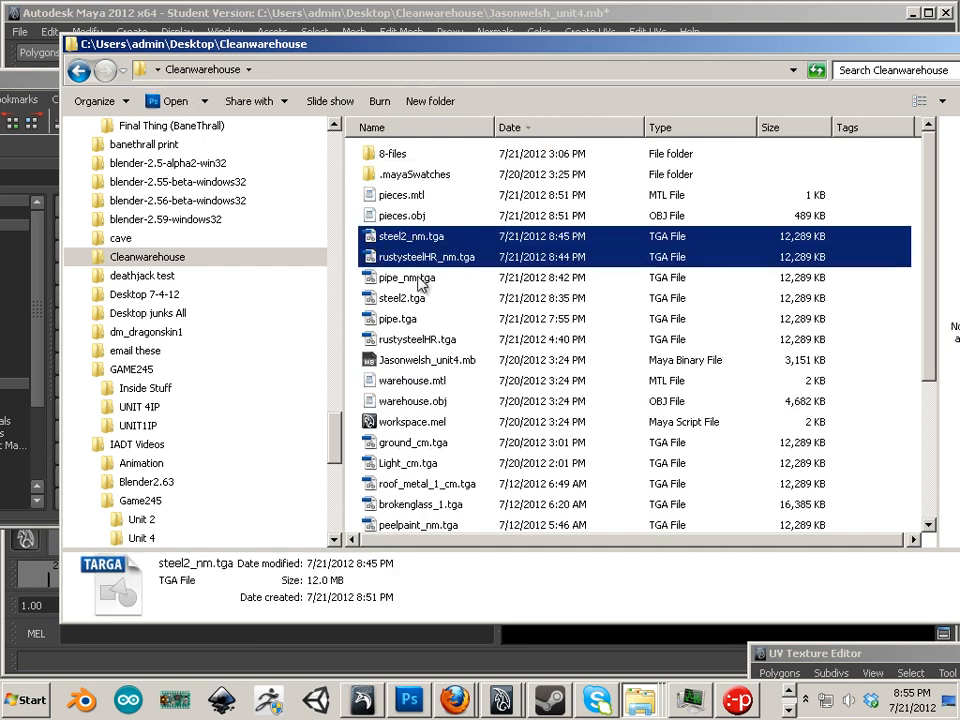
{"action": "left_click", "coordinate": [420, 278], "text": "shift"}
{"action": "left_click", "coordinate": [420, 299], "text": "shift"}
{"action": "left_click", "coordinate": [415, 320], "text": "shift"}
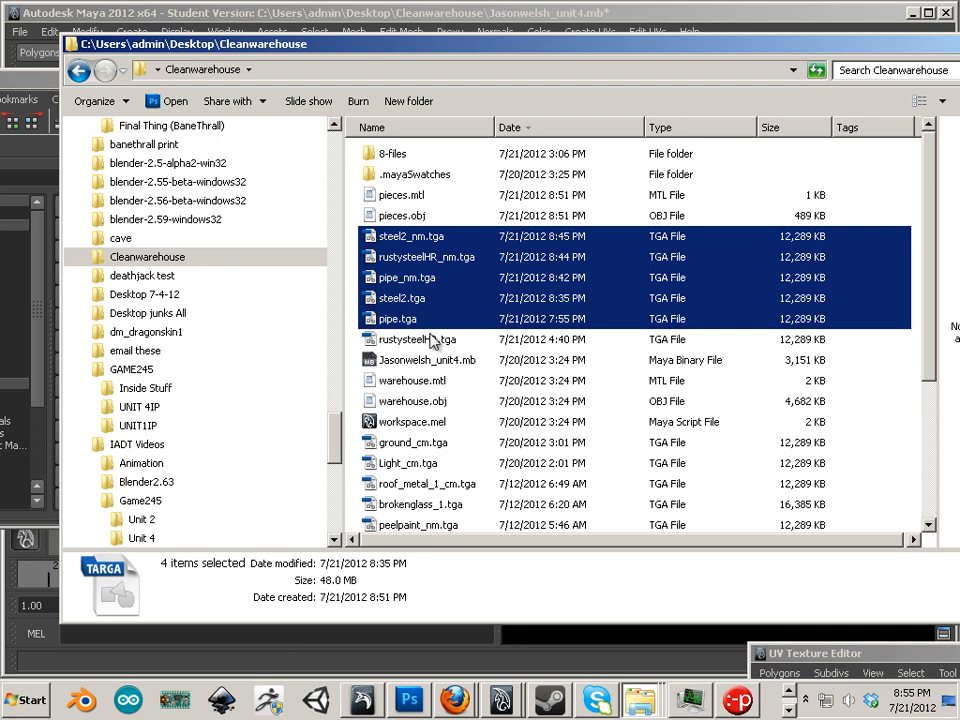
{"action": "left_click", "coordinate": [435, 340], "text": "shift"}
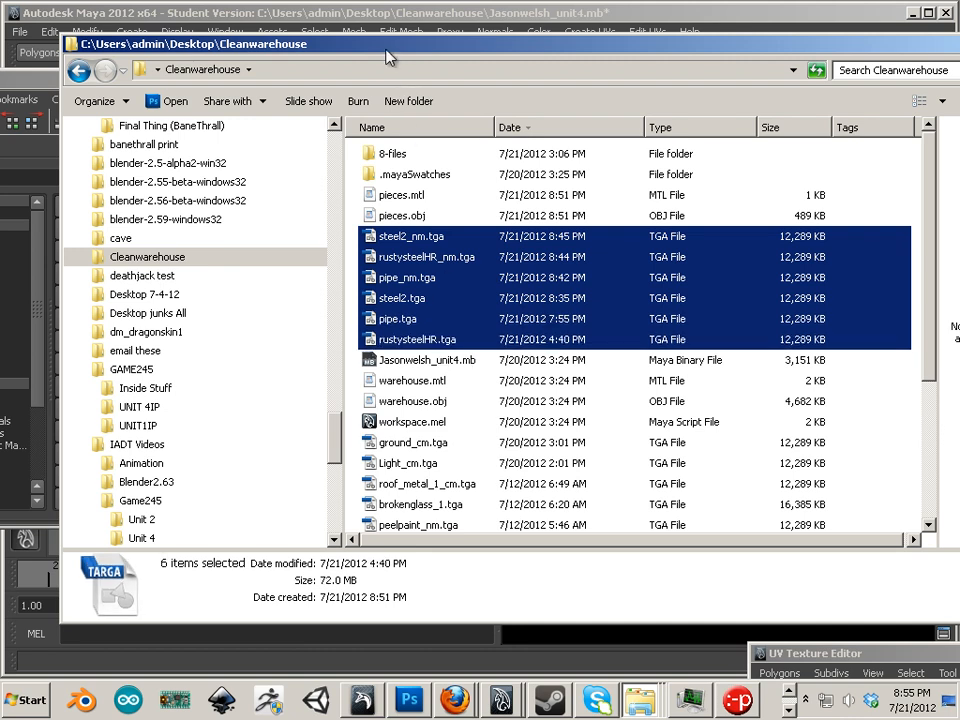
{"action": "left_click_drag", "start_coordinate": [381, 50], "coordinate": [959, 101]}
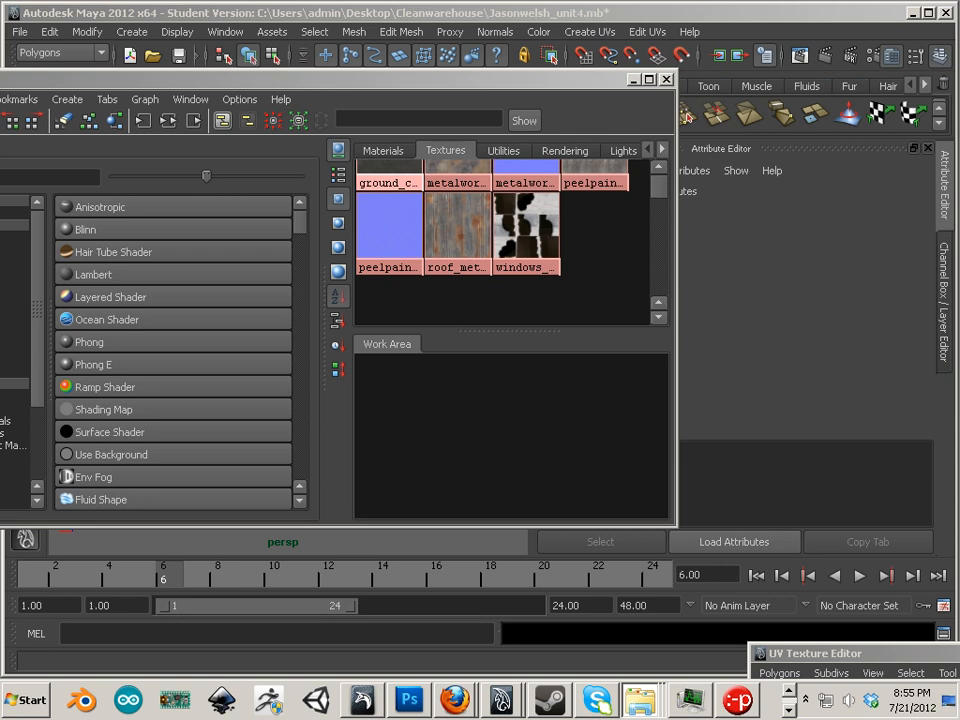
{"action": "left_click_drag", "start_coordinate": [753, 235], "coordinate": [593, 254]}
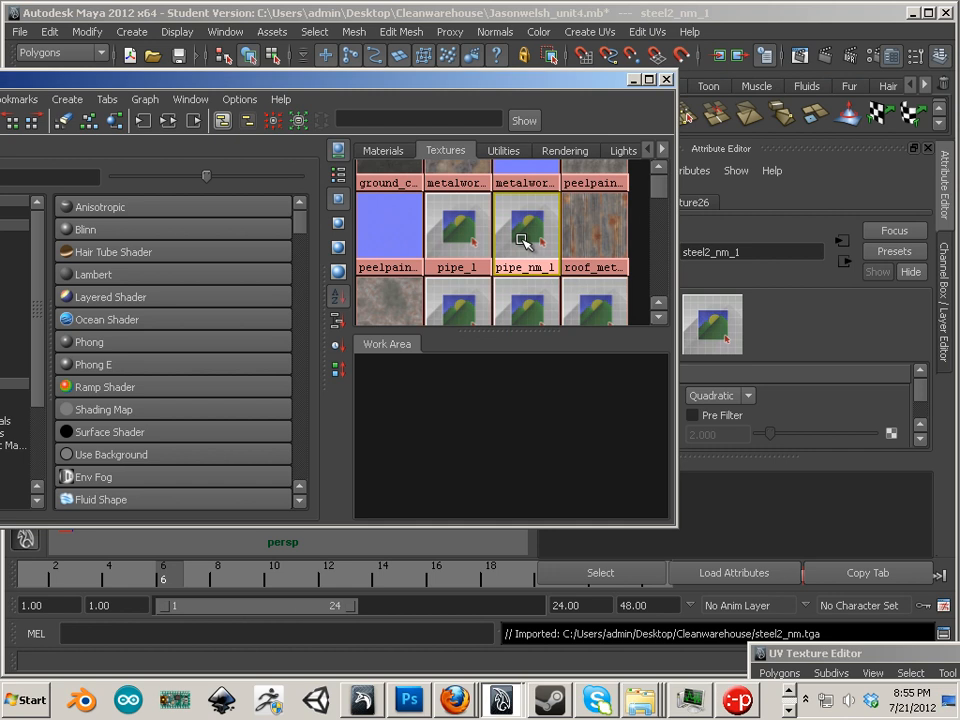
- Load the preview swatches of the newly imported pipe, rustysteelHR and steel2 color and normal textures
{"action": "left_click", "coordinate": [523, 240]}
{"action": "left_click", "coordinate": [470, 241]}
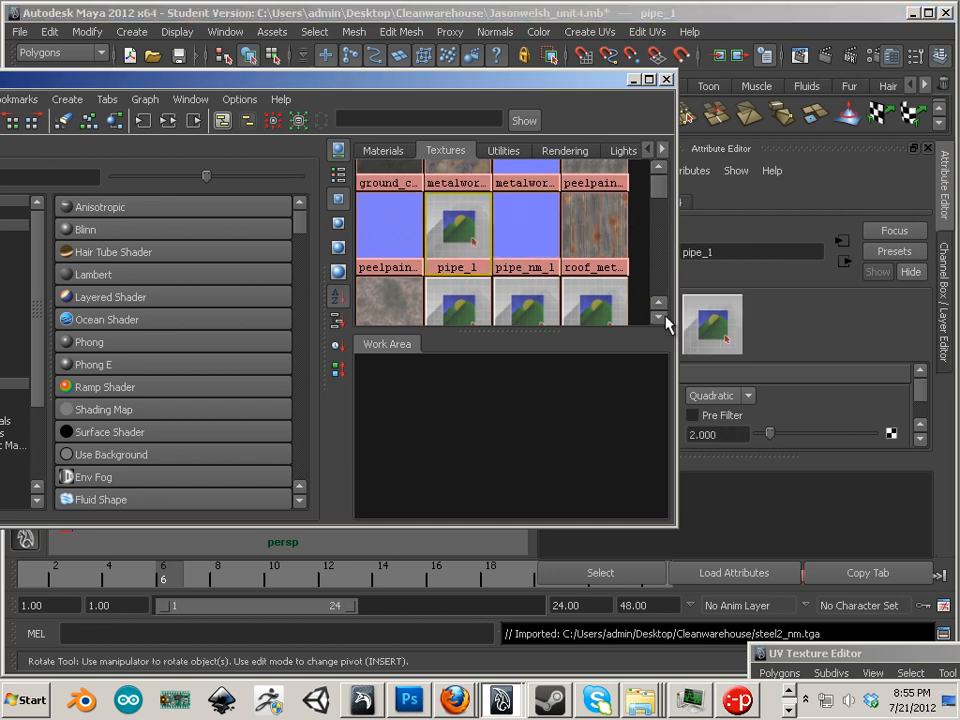
{"action": "left_click", "coordinate": [707, 330]}
{"action": "left_click", "coordinate": [463, 300]}
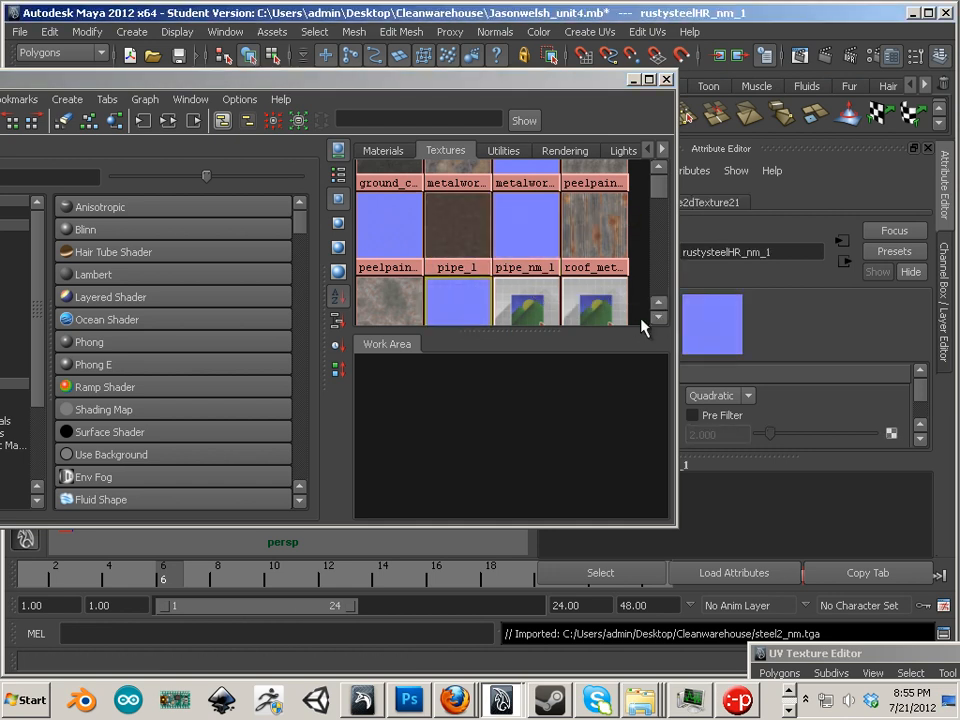
{"action": "left_click", "coordinate": [553, 300]}
{"action": "left_click", "coordinate": [603, 311]}
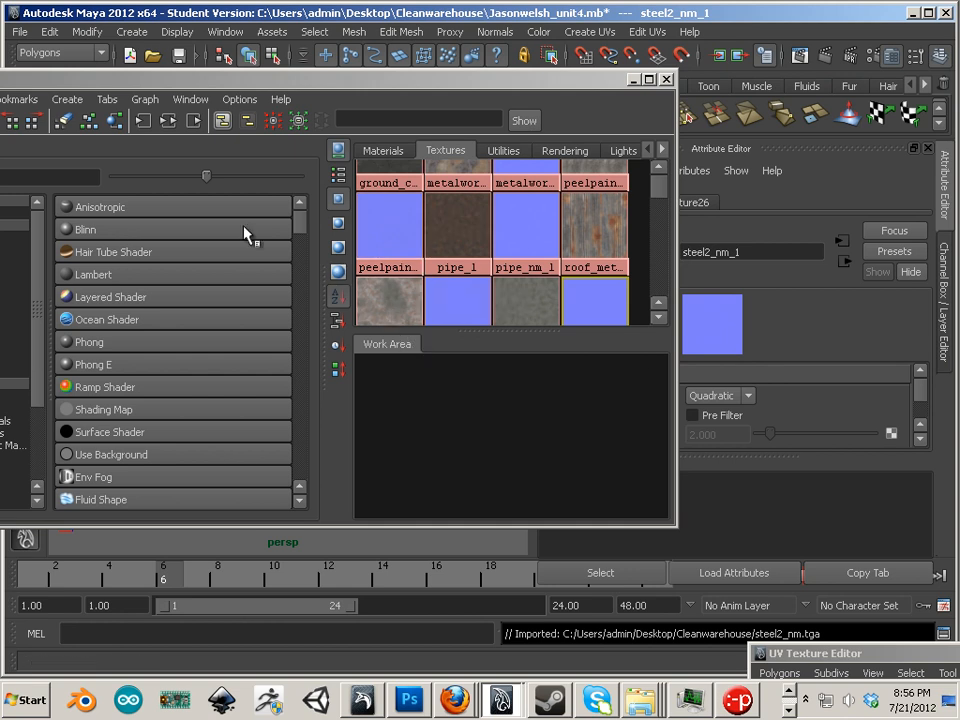
- Create three Lambert materials and spread them apart in the Hypershade work area
{"action": "left_click", "coordinate": [70, 277]}
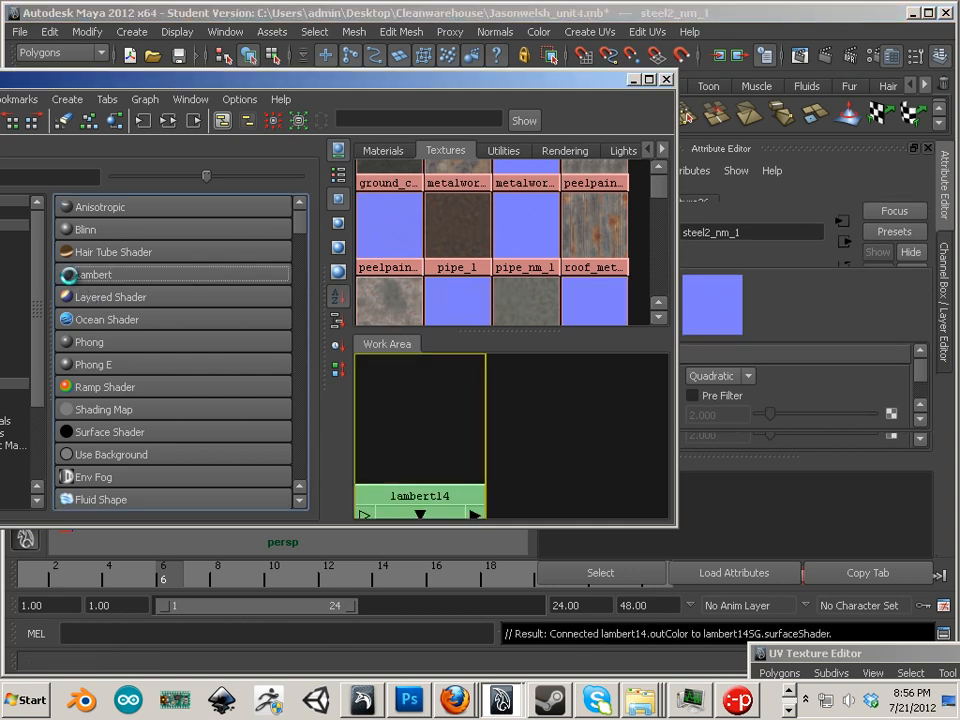
{"action": "left_click", "coordinate": [70, 277]}
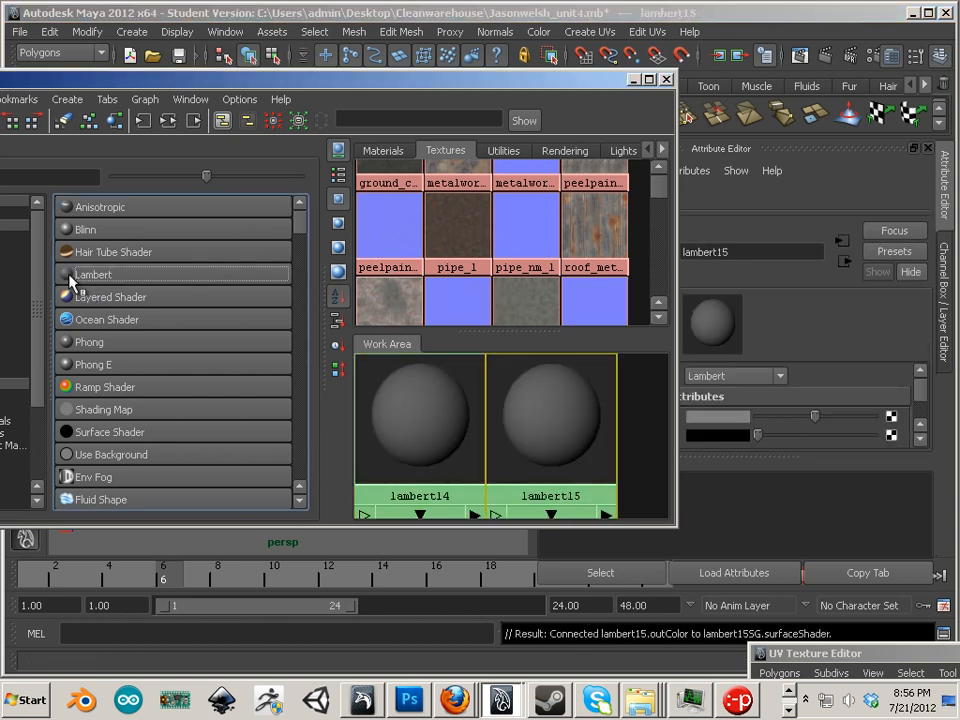
{"action": "left_click", "coordinate": [70, 277]}
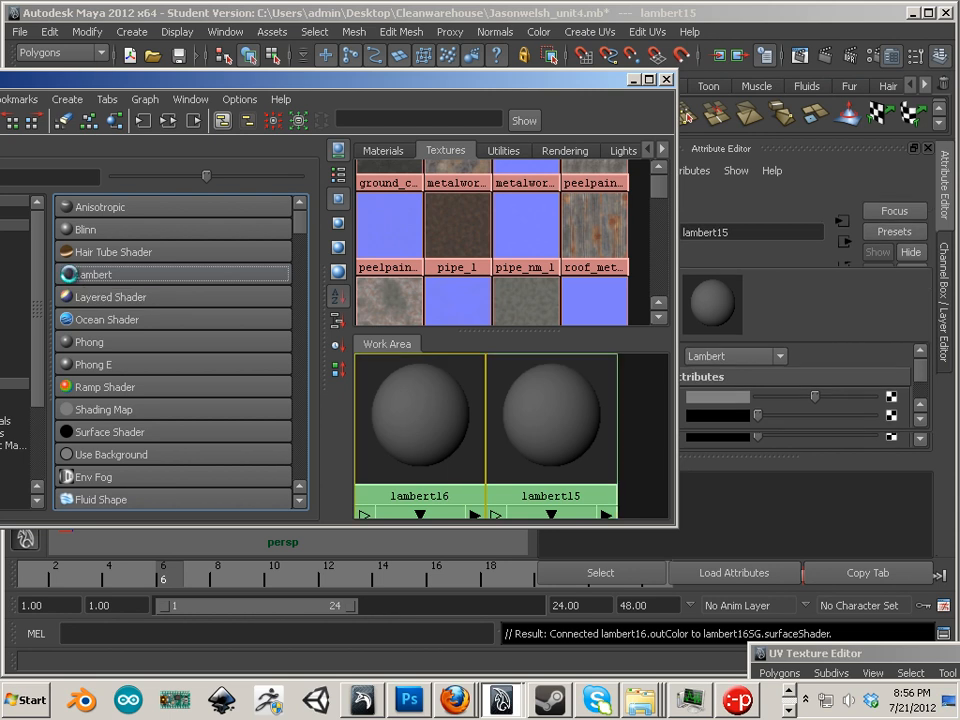
{"action": "scroll", "coordinate": [533, 300], "scroll_direction": "down", "scroll_amount": 2}
{"action": "scroll", "coordinate": [560, 295], "scroll_direction": "down", "scroll_amount": 2}
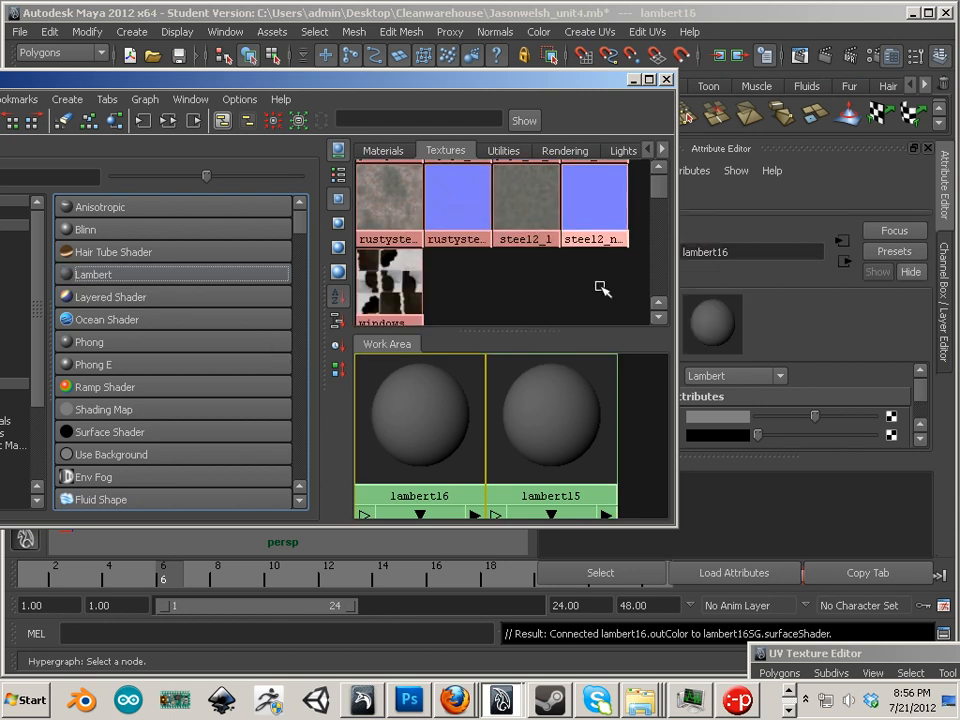
{"action": "scroll", "coordinate": [602, 290], "scroll_direction": "up", "scroll_amount": 2}
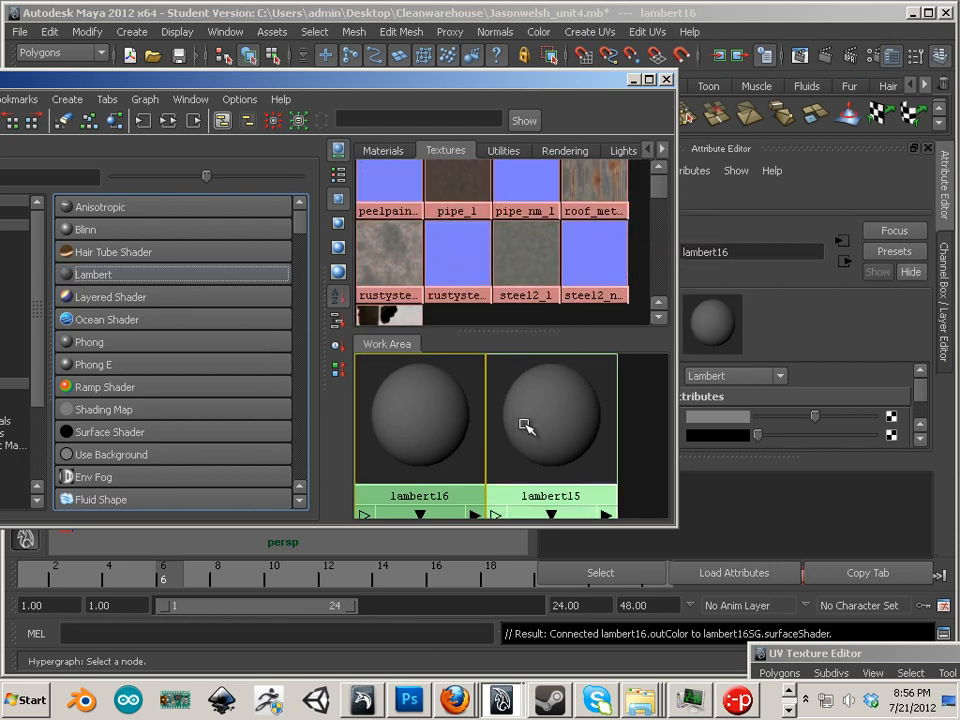
{"action": "left_click_drag", "start_coordinate": [525, 425], "coordinate": [565, 451]}
{"action": "left_click_drag", "start_coordinate": [398, 409], "coordinate": [439, 491]}
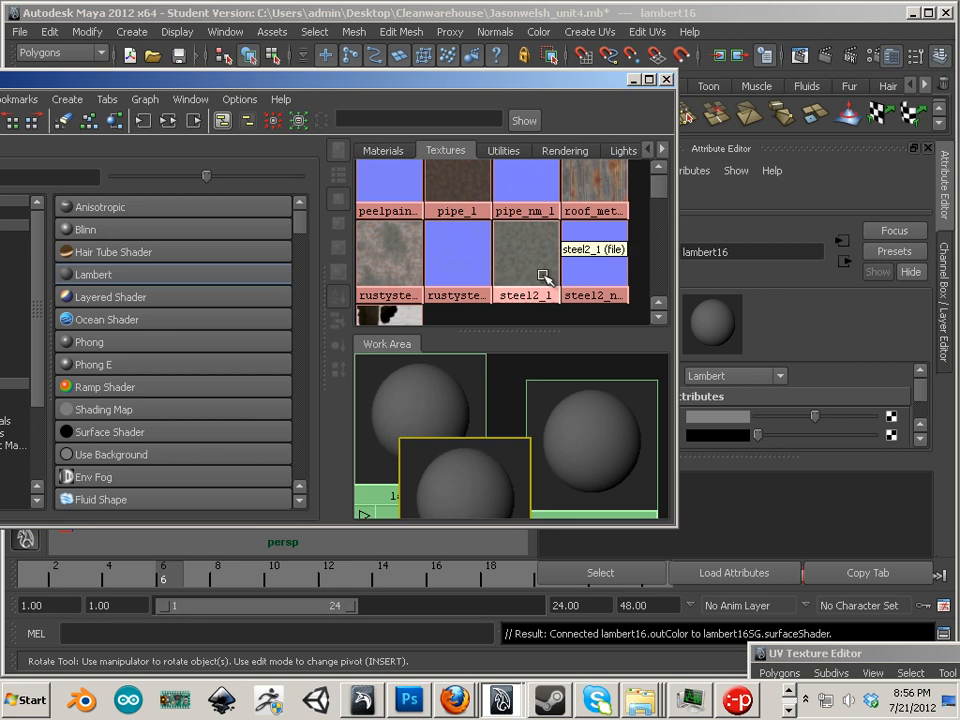
- Connect pipe_1, steel2_1 and rustysteelHR_1 to the color of lambert15, lambert16 and lambert14 respectively
{"action": "scroll", "coordinate": [542, 270], "scroll_direction": "up", "scroll_amount": 2}
{"action": "left_click", "coordinate": [460, 232]}
{"action": "middle_click_drag", "start_coordinate": [460, 232], "coordinate": [584, 436]}
{"action": "left_click", "coordinate": [617, 496]}
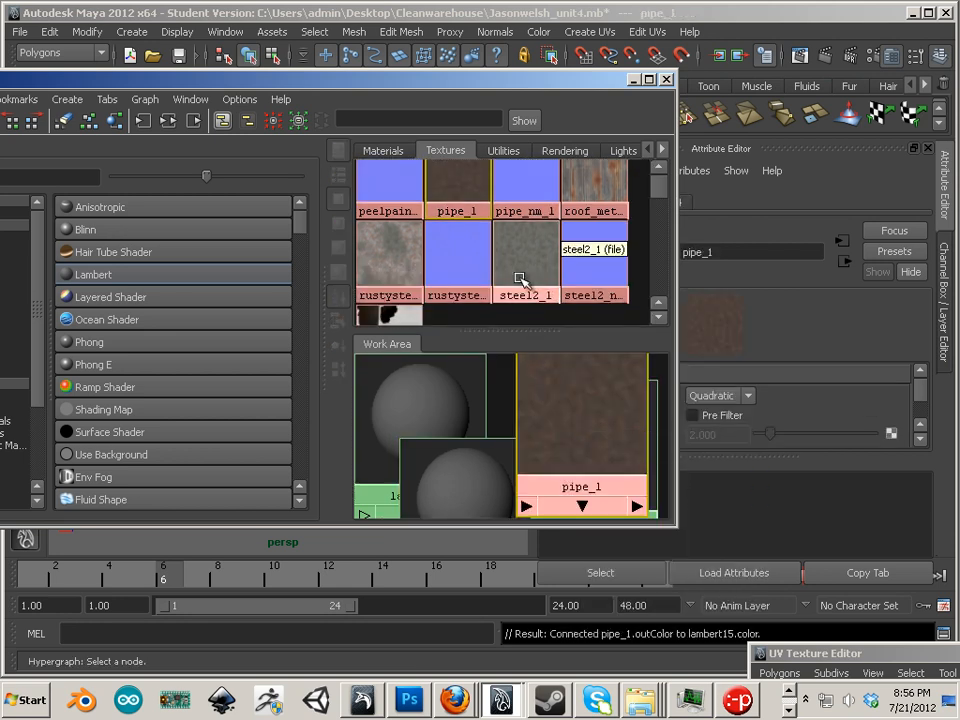
{"action": "middle_click_drag", "start_coordinate": [475, 490], "coordinate": [474, 488]}
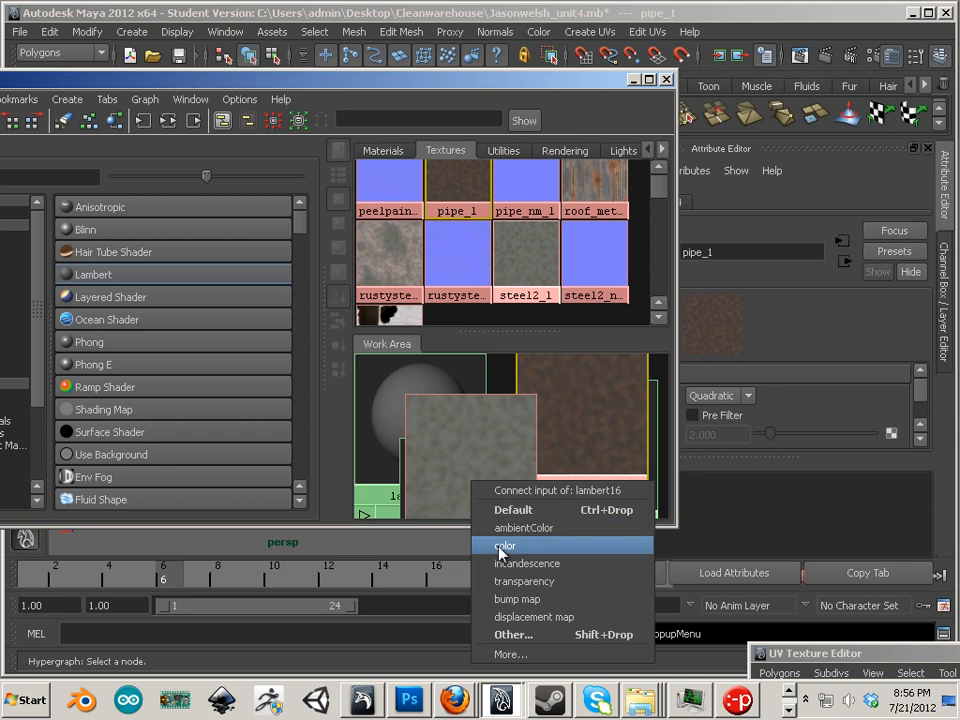
{"action": "left_click", "coordinate": [512, 544]}
{"action": "middle_click_drag", "start_coordinate": [396, 268], "coordinate": [386, 420]}
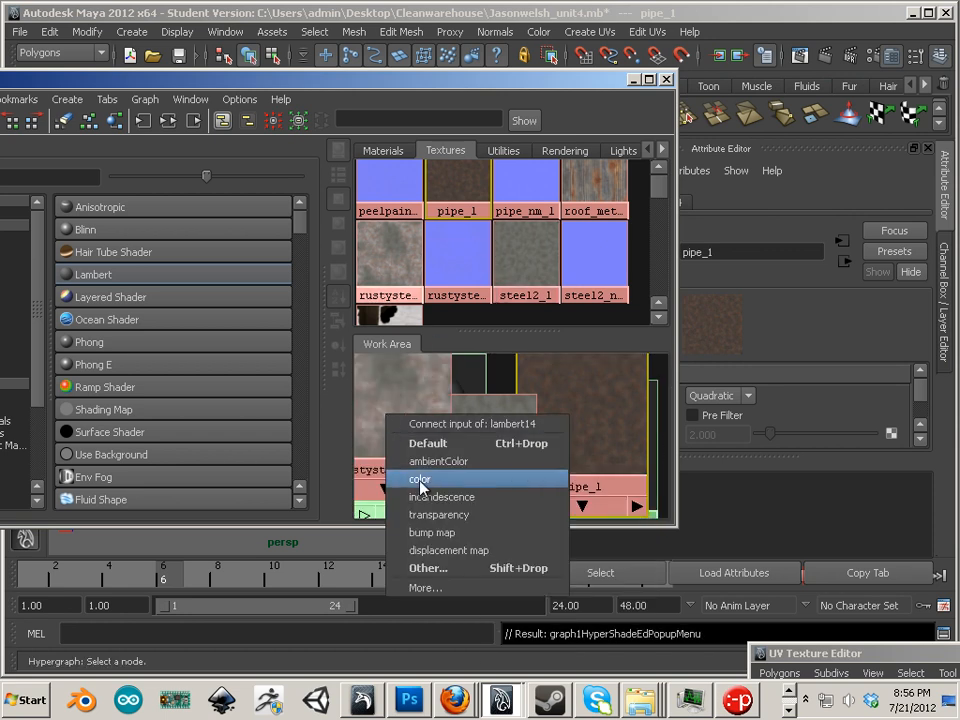
{"action": "left_click", "coordinate": [420, 478]}
- Graph the input and output connections of the pipe_1, steel2_1 and rustysteelHR_1 textures in the work area
{"action": "mouse_move", "coordinate": [578, 272]}
{"action": "middle_mouse_down"}
{"action": "mouse_move", "coordinate": [600, 372]}
{"action": "mouse_move", "coordinate": [585, 257]}
{"action": "middle_mouse_up"}
{"action": "left_click", "coordinate": [585, 257]}
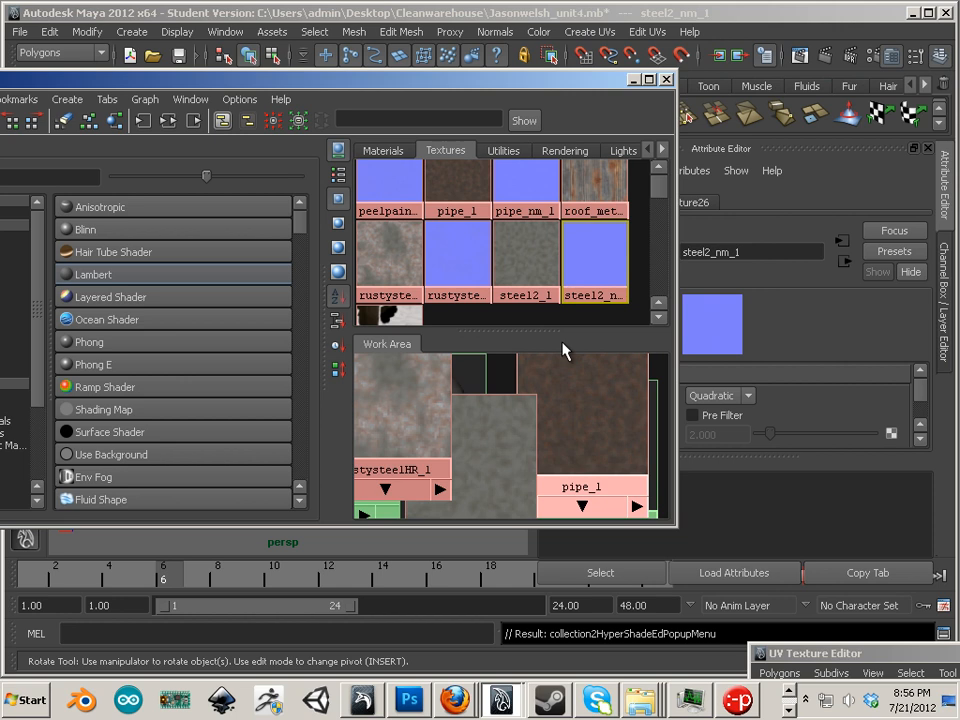
{"action": "left_click", "coordinate": [557, 422]}
{"action": "left_click", "coordinate": [507, 448]}
{"action": "left_click", "coordinate": [428, 436]}
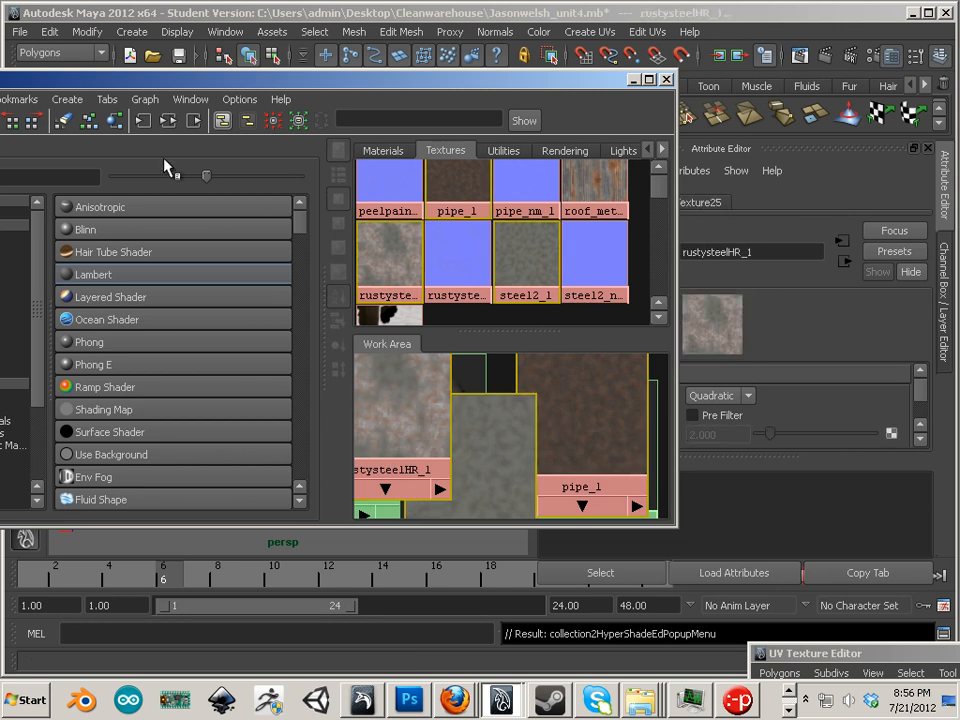
{"action": "left_click", "coordinate": [152, 122]}
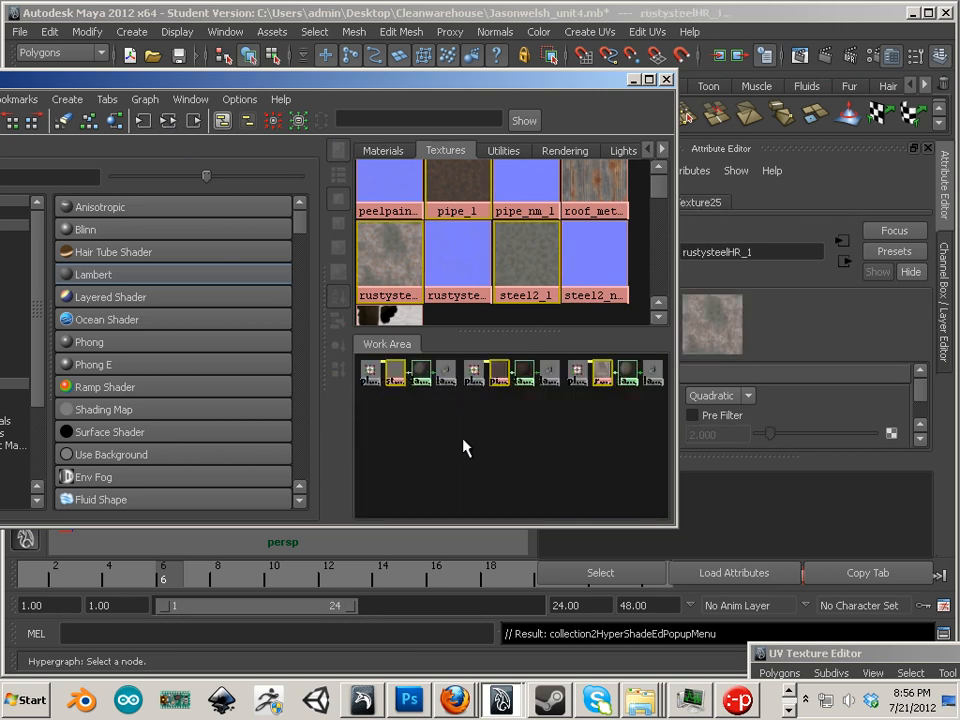
- Connect steel2_nm_1 to the bump map of lambert16 and use its bump node as Tangent Space Normals
{"action": "right_click_drag", "start_coordinate": [470, 443], "coordinate": [494, 446], "text": "alt"}
{"action": "middle_click_drag", "start_coordinate": [494, 446], "coordinate": [553, 499], "text": "alt"}
{"action": "right_click_drag", "start_coordinate": [553, 499], "coordinate": [600, 501], "text": "alt"}
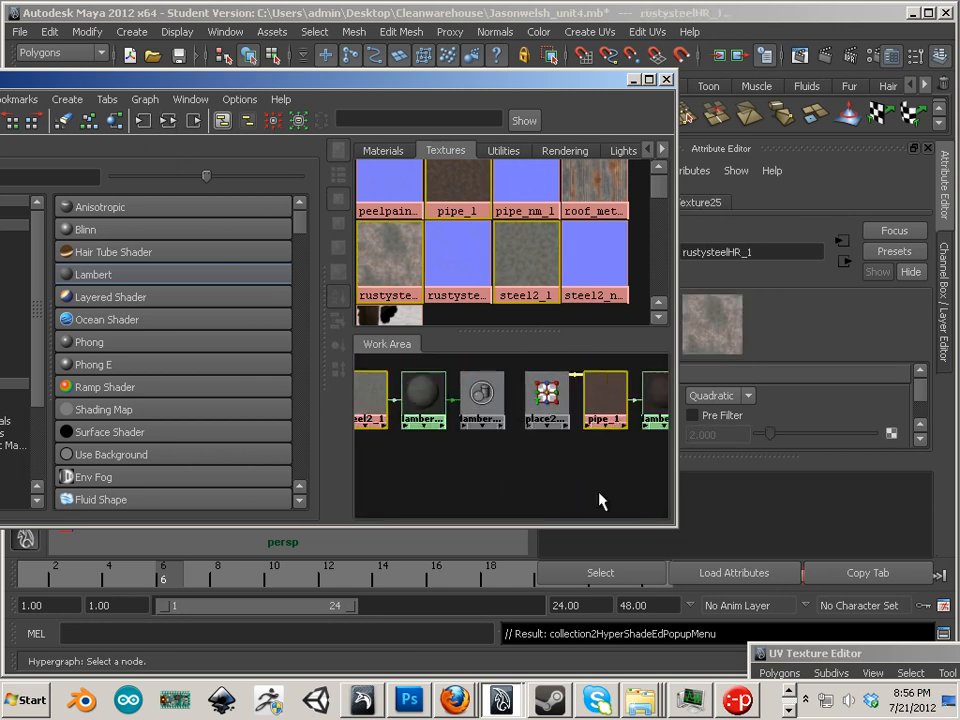
{"action": "middle_click_drag", "start_coordinate": [472, 445], "coordinate": [575, 473], "text": "alt"}
{"action": "right_click_drag", "start_coordinate": [575, 473], "coordinate": [566, 461], "text": "alt"}
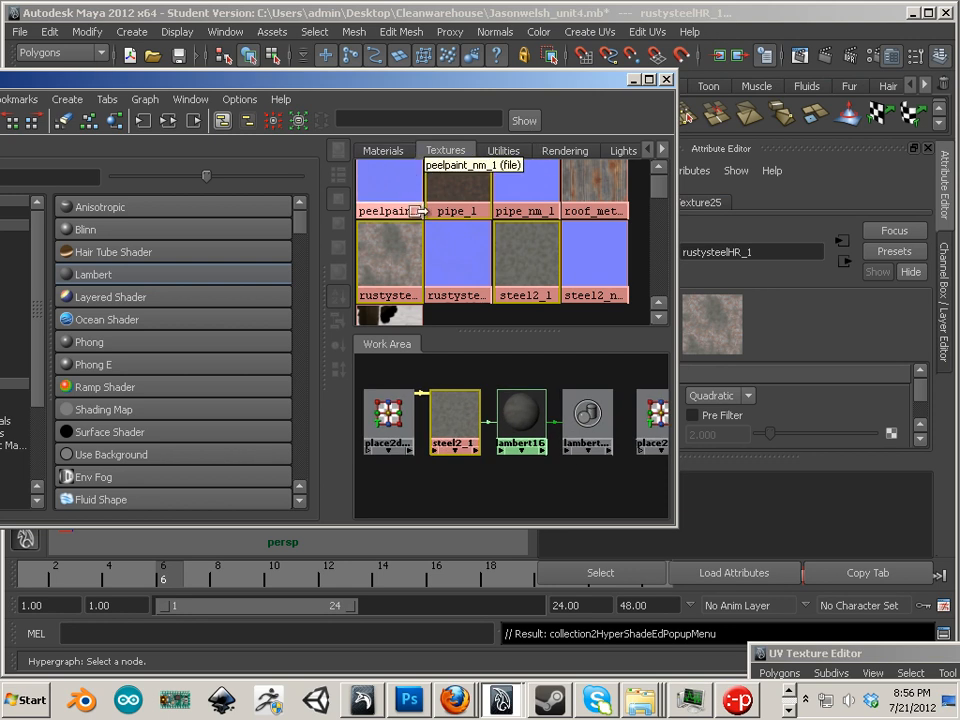
{"action": "middle_click_drag", "start_coordinate": [589, 268], "coordinate": [519, 432]}
{"action": "left_click", "coordinate": [551, 538]}
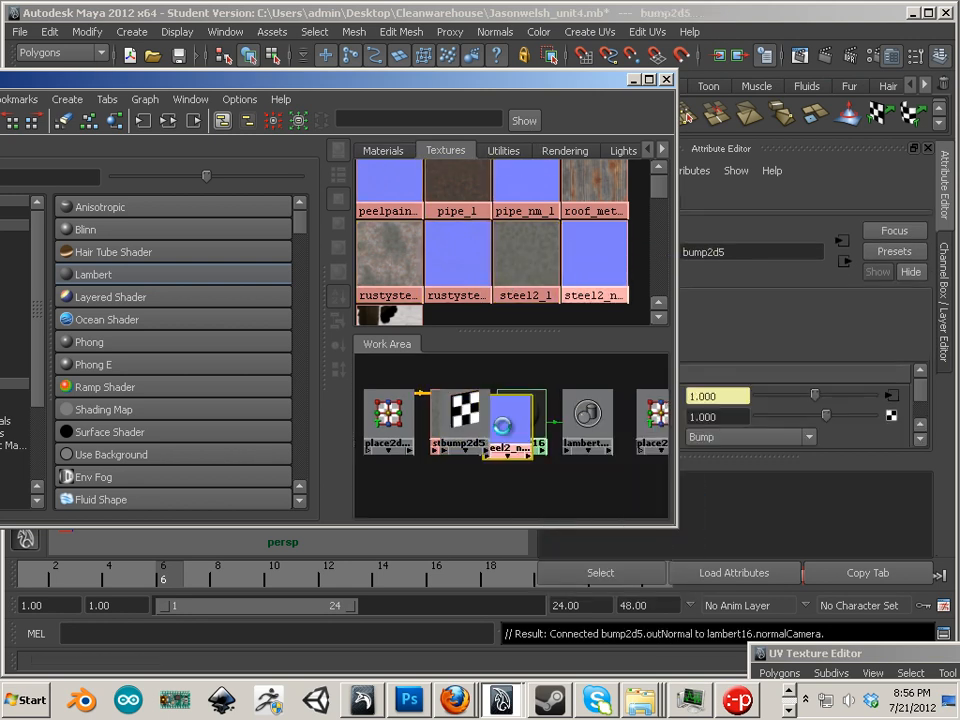
{"action": "left_click", "coordinate": [466, 428]}
{"action": "left_click", "coordinate": [748, 437]}
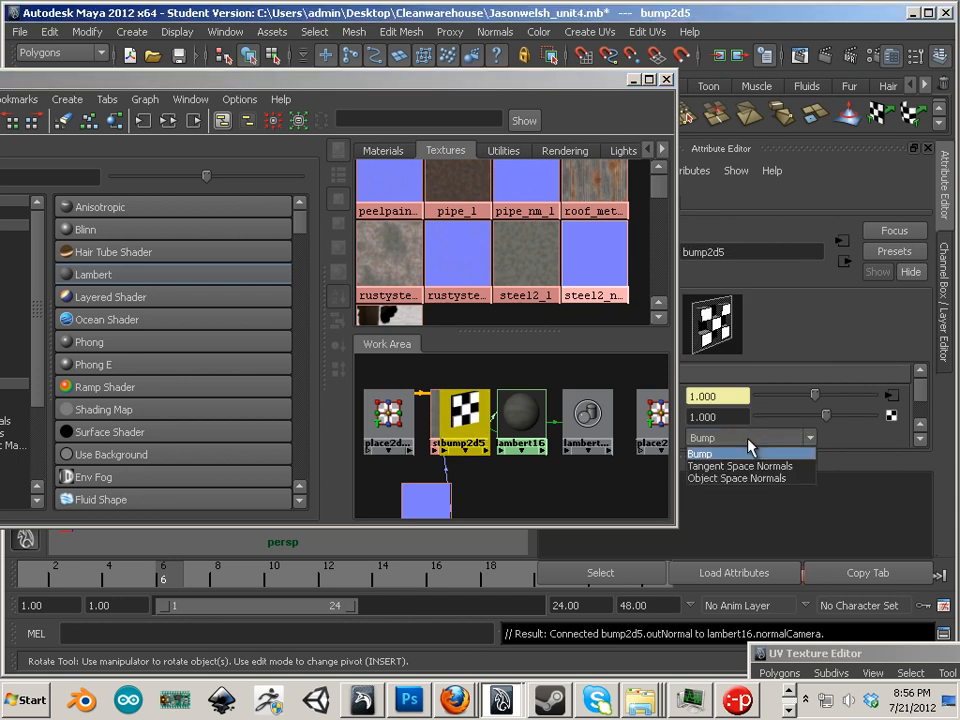
{"action": "left_click", "coordinate": [744, 466]}
- Connect pipe_nm_1 to the bump map of lambert15 and use its bump node as Tangent Space Normals
{"action": "middle_click_drag", "start_coordinate": [602, 465], "coordinate": [474, 416], "text": "alt"}
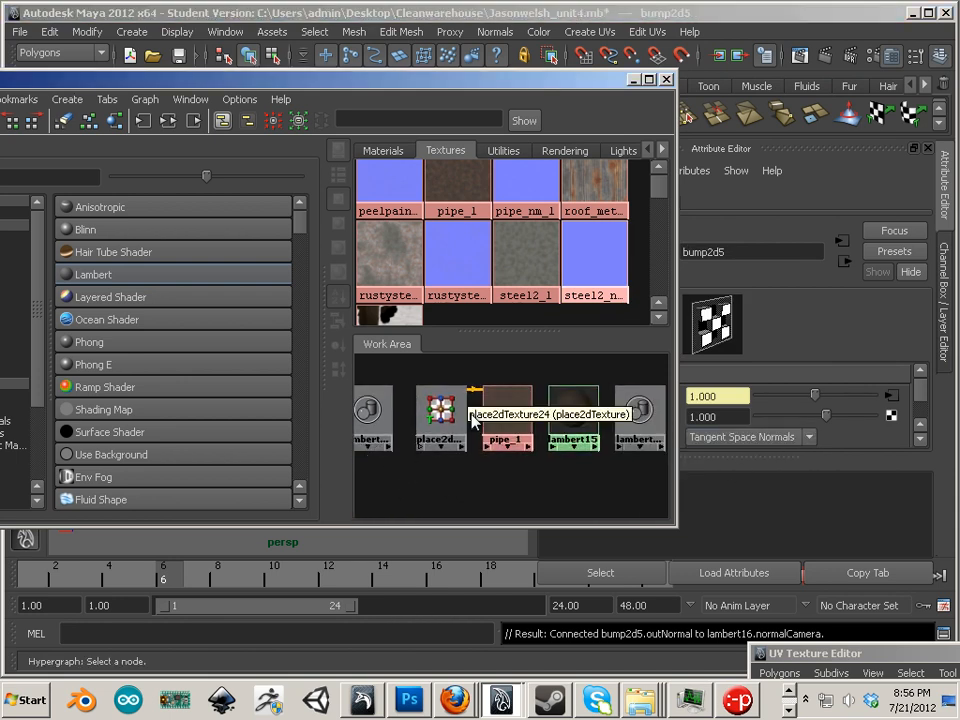
{"action": "left_click", "coordinate": [513, 412]}
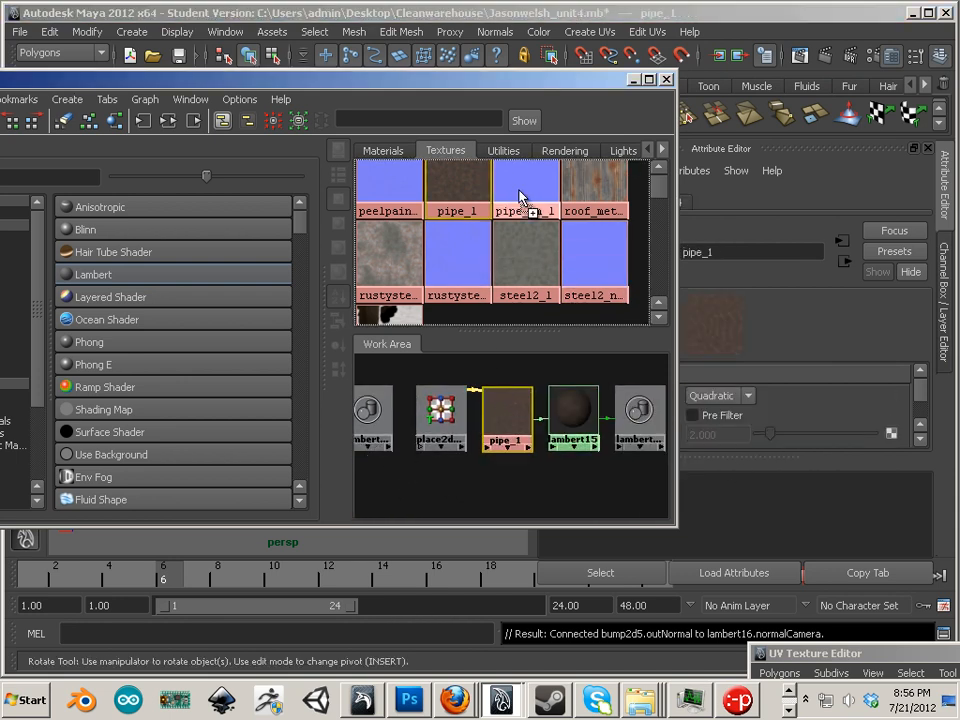
{"action": "middle_click_drag", "start_coordinate": [521, 197], "coordinate": [474, 404]}
{"action": "middle_click_drag", "start_coordinate": [556, 414], "coordinate": [566, 414]}
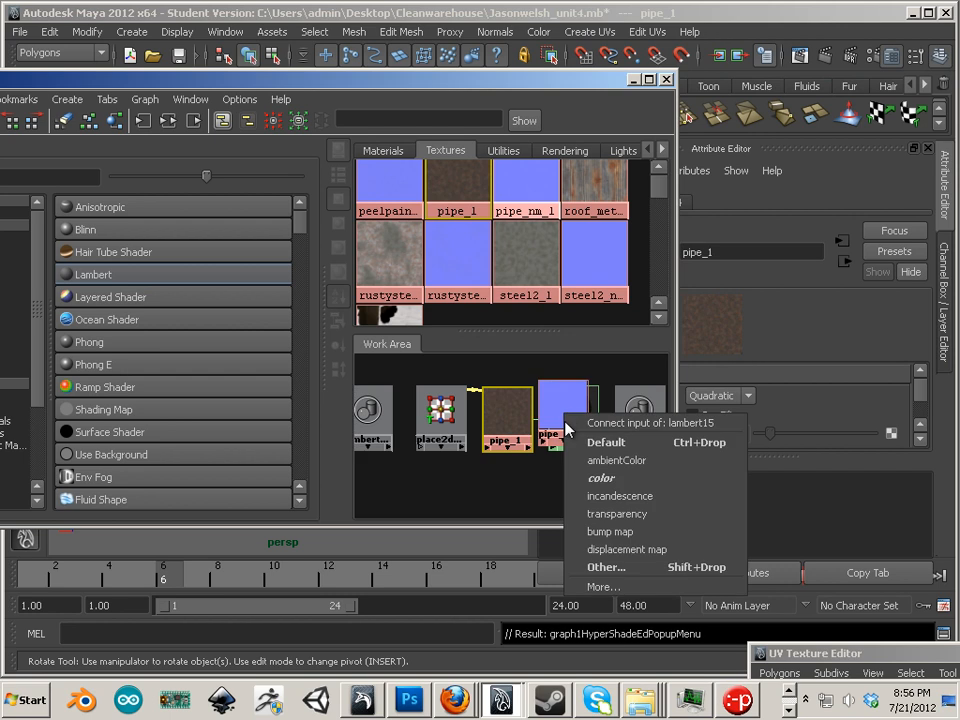
{"action": "left_click", "coordinate": [612, 531]}
{"action": "left_click", "coordinate": [729, 440]}
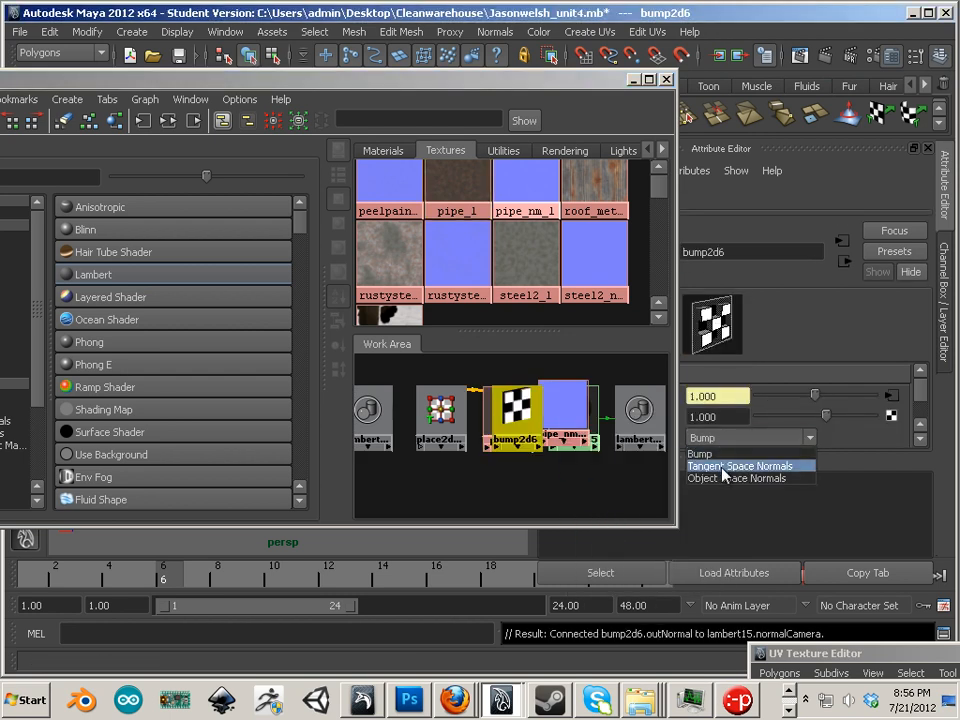
{"action": "left_click", "coordinate": [724, 464]}
- Connect the rustysteelHR normal texture to the bump map of lambert14 and use its bump node as Tangent Space Normals
{"action": "middle_click_drag", "start_coordinate": [568, 461], "coordinate": [302, 467], "text": "alt"}
{"action": "left_click", "coordinate": [533, 420]}
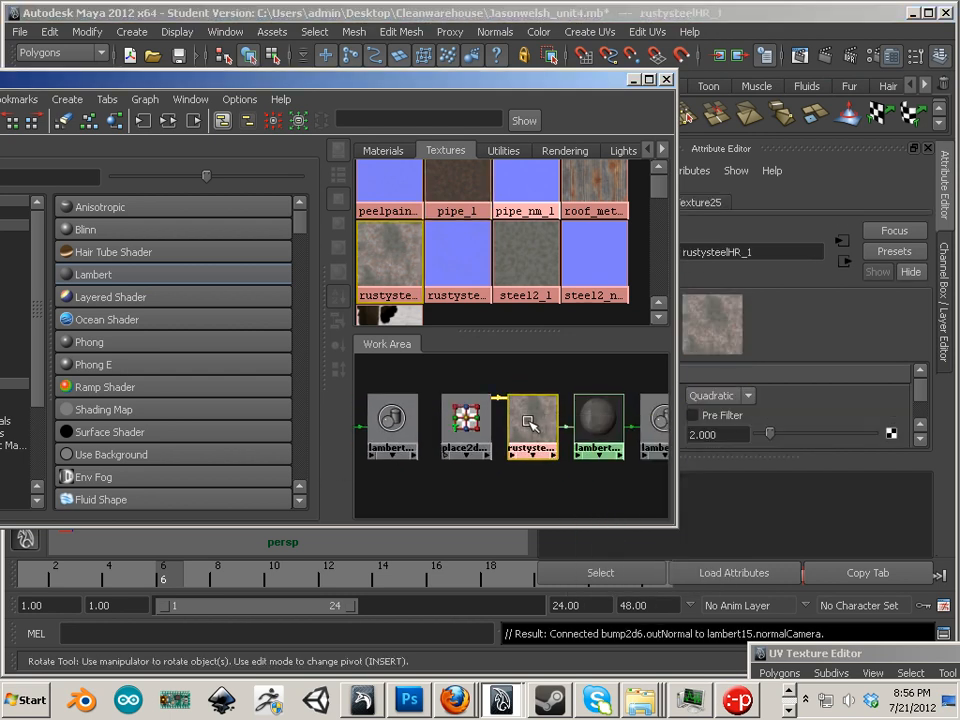
{"action": "middle_click_drag", "start_coordinate": [595, 433], "coordinate": [538, 433], "text": "alt"}
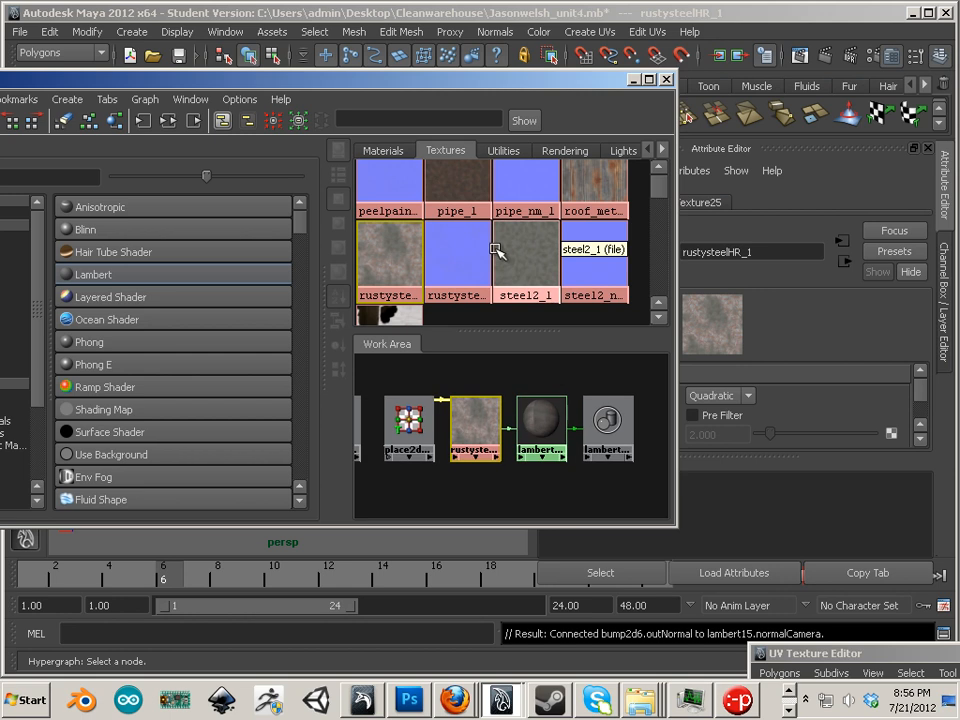
{"action": "middle_click_drag", "start_coordinate": [458, 258], "coordinate": [550, 437]}
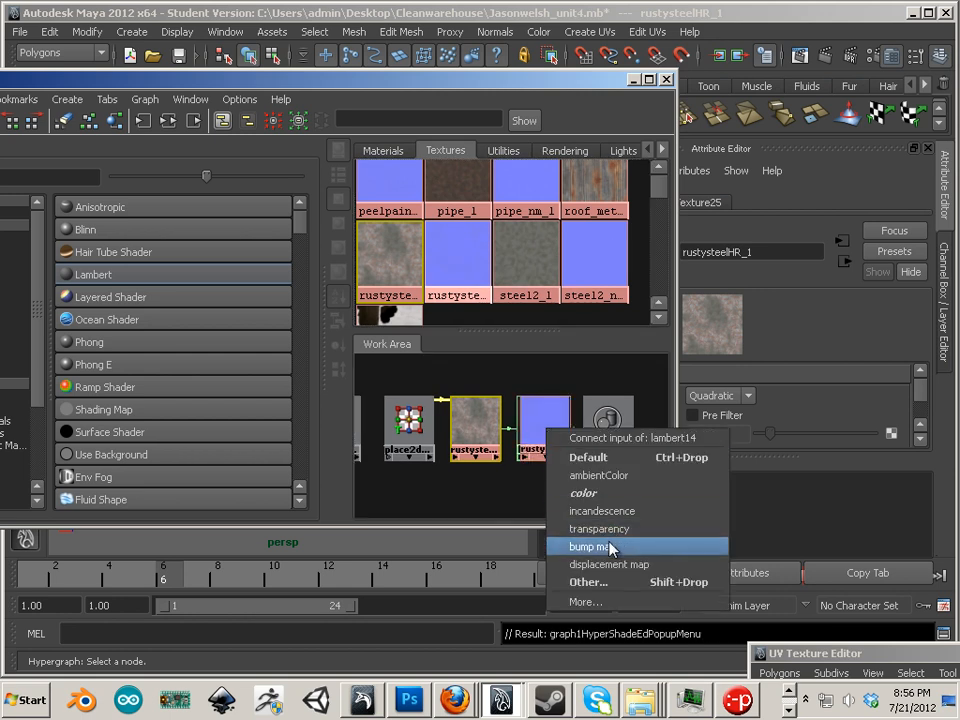
{"action": "left_click", "coordinate": [568, 547]}
{"action": "left_click", "coordinate": [712, 440]}
{"action": "left_click", "coordinate": [700, 462]}
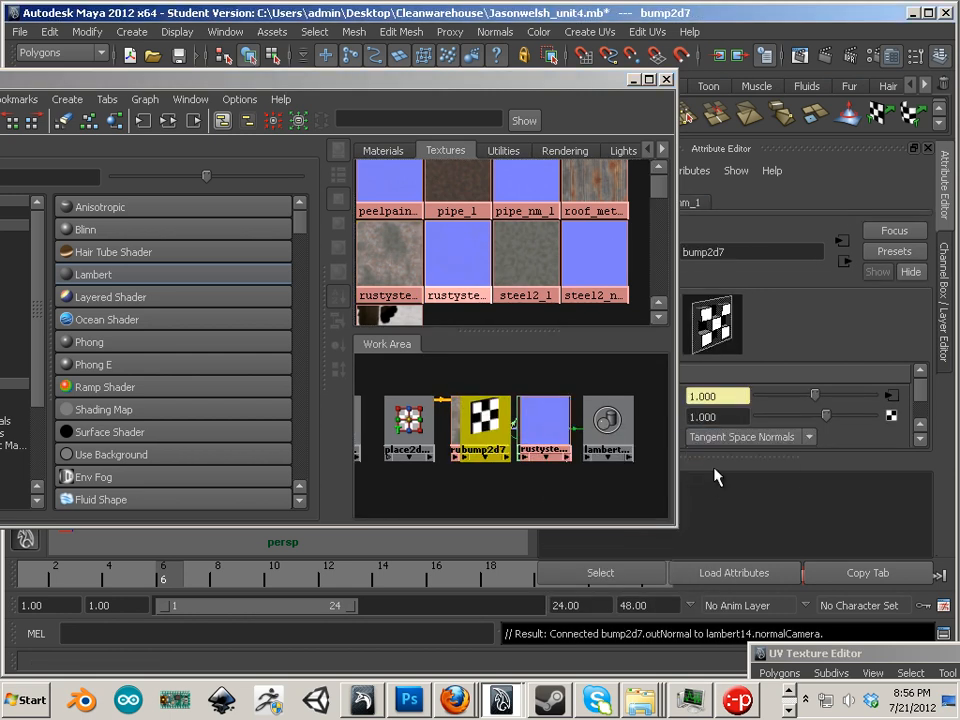
{"action": "left_click", "coordinate": [525, 486]}
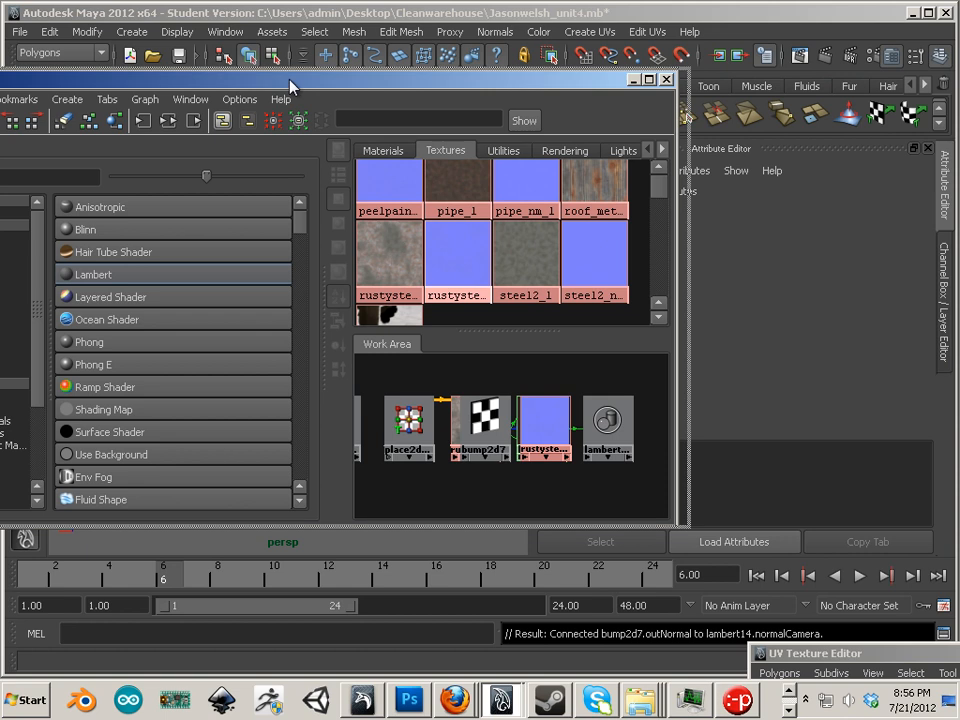
- Assign the lambert15 material to the imported pieces mesh in the perspective view
{"action": "left_click_drag", "start_coordinate": [218, 82], "coordinate": [311, 98]}
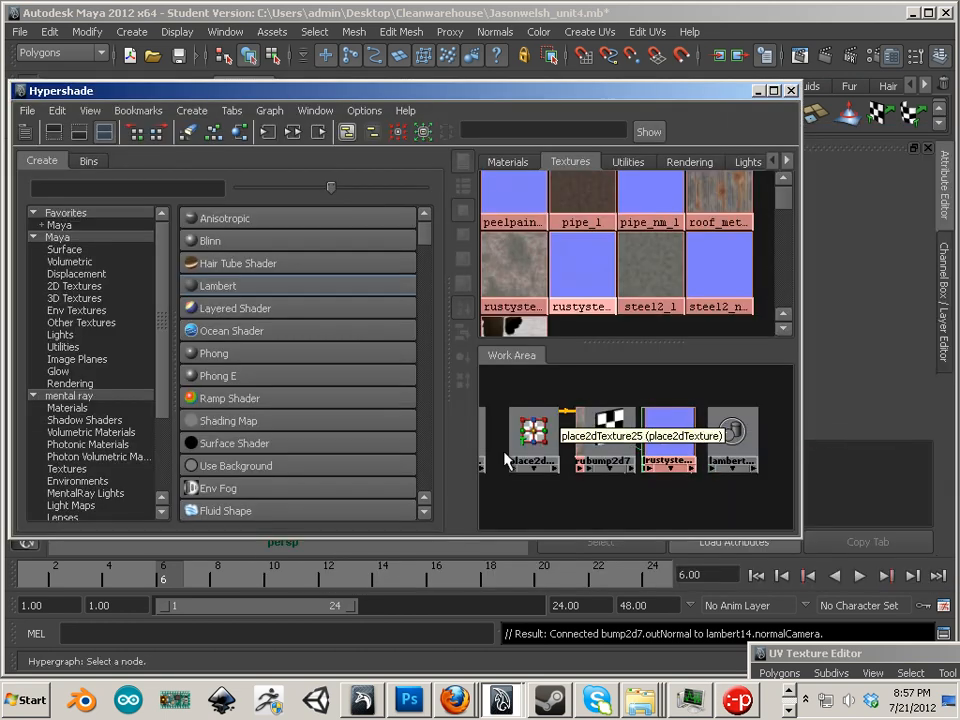
{"action": "left_click", "coordinate": [790, 91]}
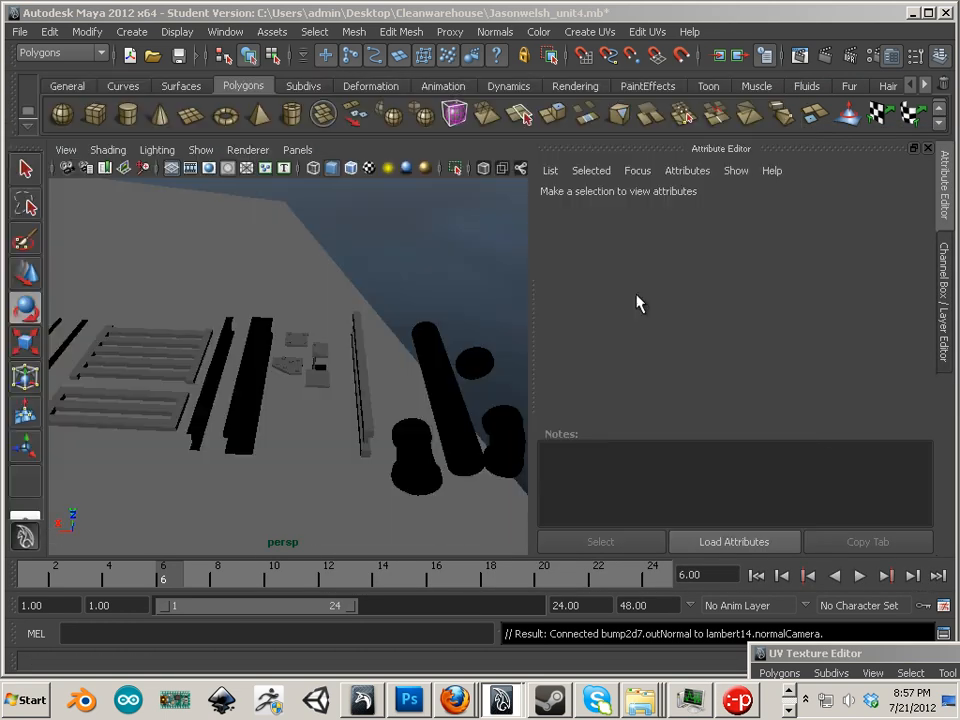
{"action": "left_click_drag", "start_coordinate": [418, 386], "coordinate": [354, 373], "text": "alt"}
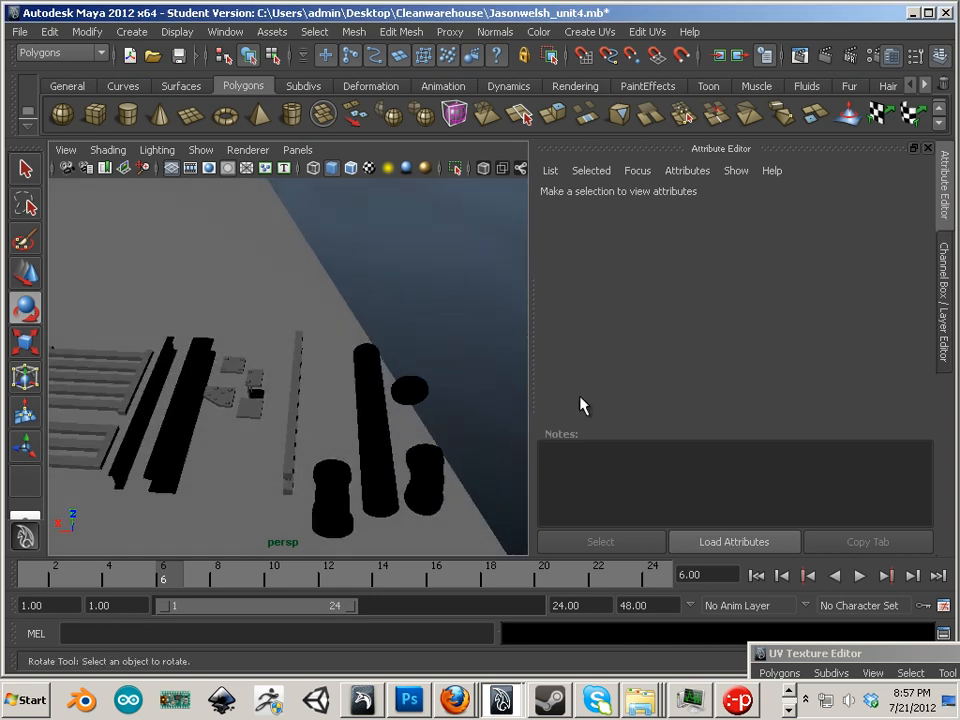
{"action": "left_click_drag", "start_coordinate": [959, 88], "coordinate": [709, 47]}
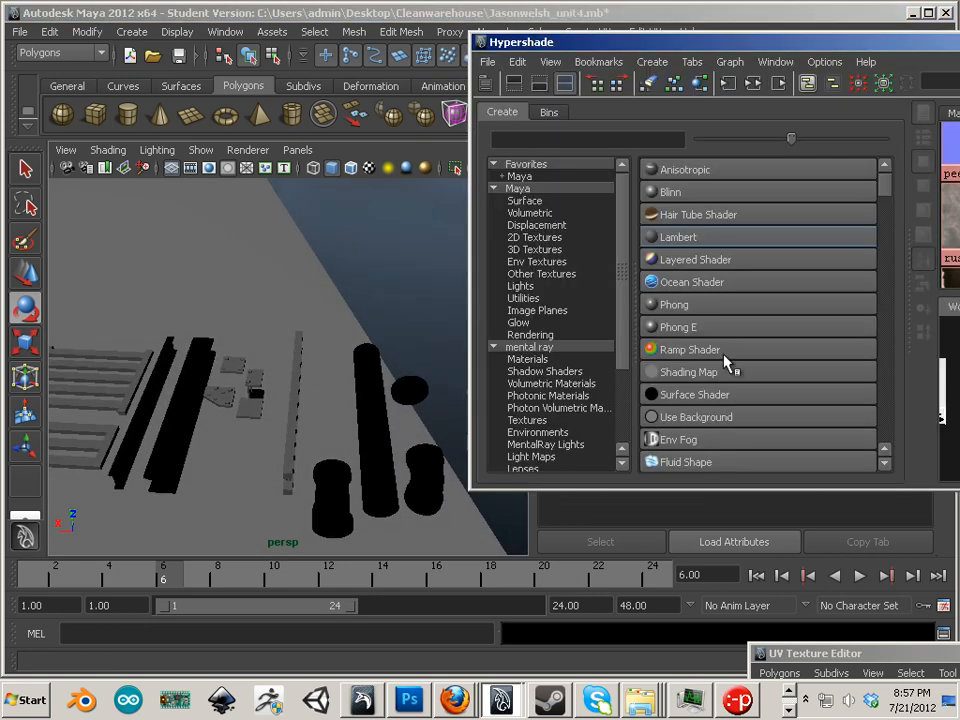
{"action": "double_click", "coordinate": [628, 39]}
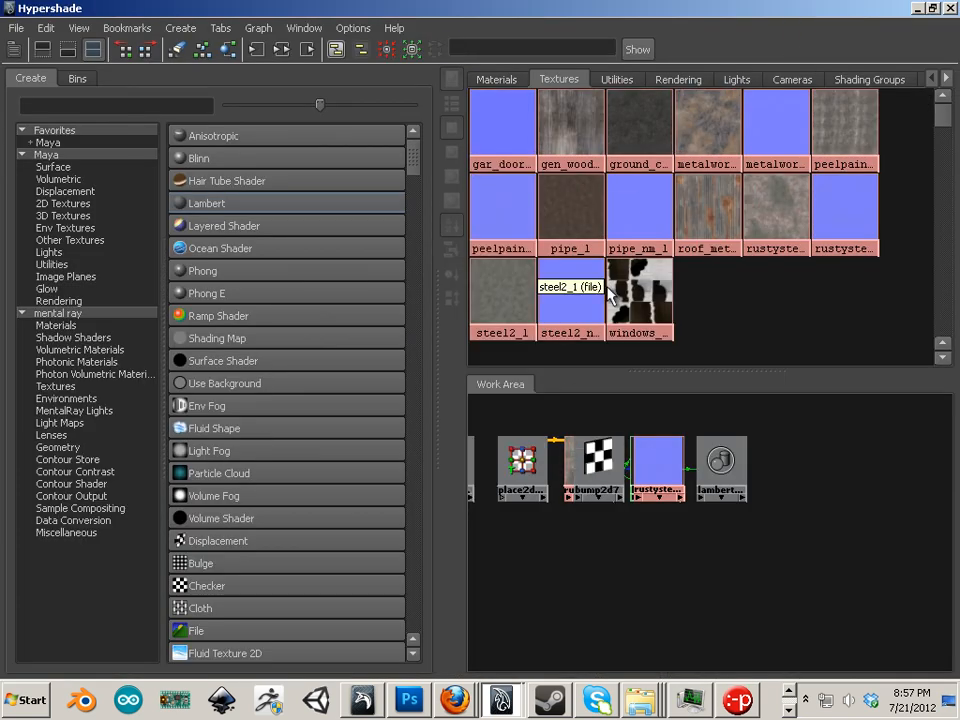
{"action": "left_click_drag", "start_coordinate": [528, 8], "coordinate": [959, 228]}
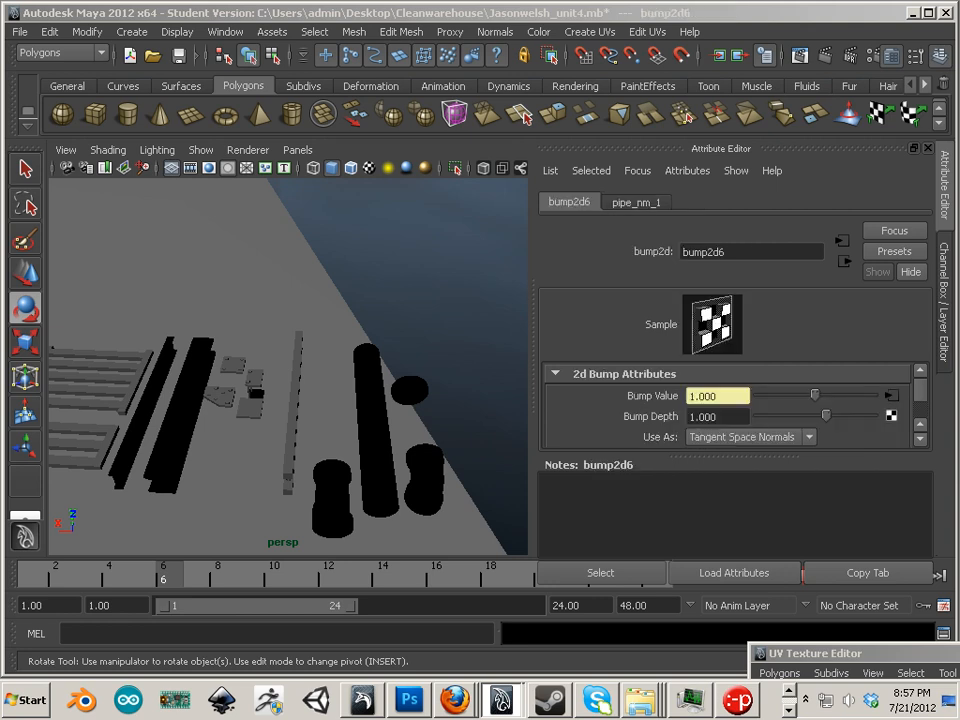
{"action": "middle_click_drag", "start_coordinate": [407, 480], "coordinate": [378, 470]}
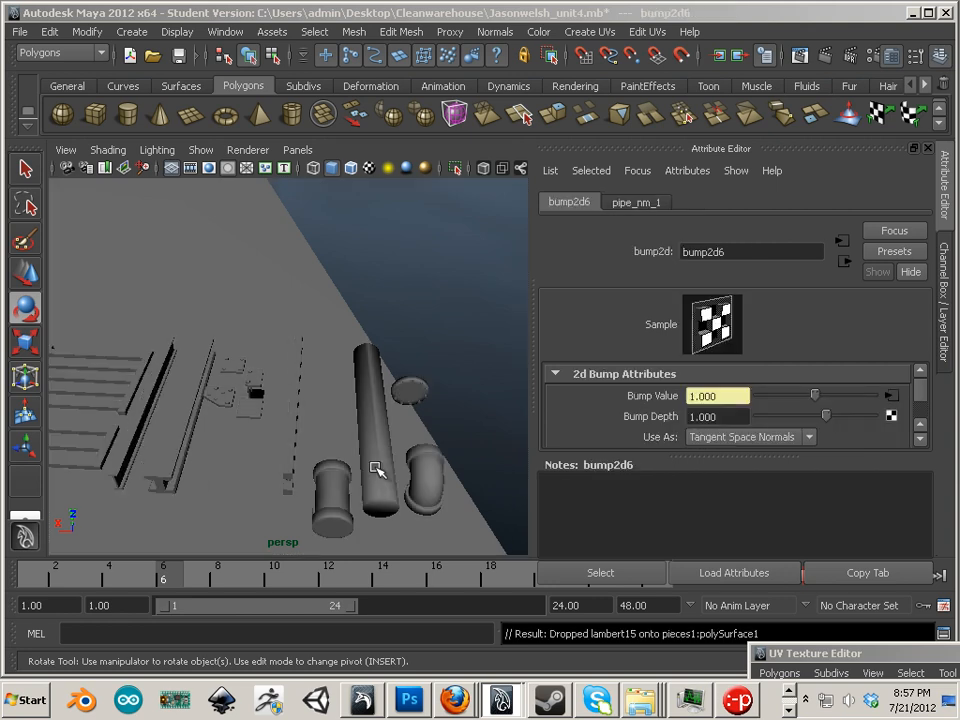
- Select the imported pieces mesh and display the perspective view with textures
{"action": "left_click", "coordinate": [378, 457]}
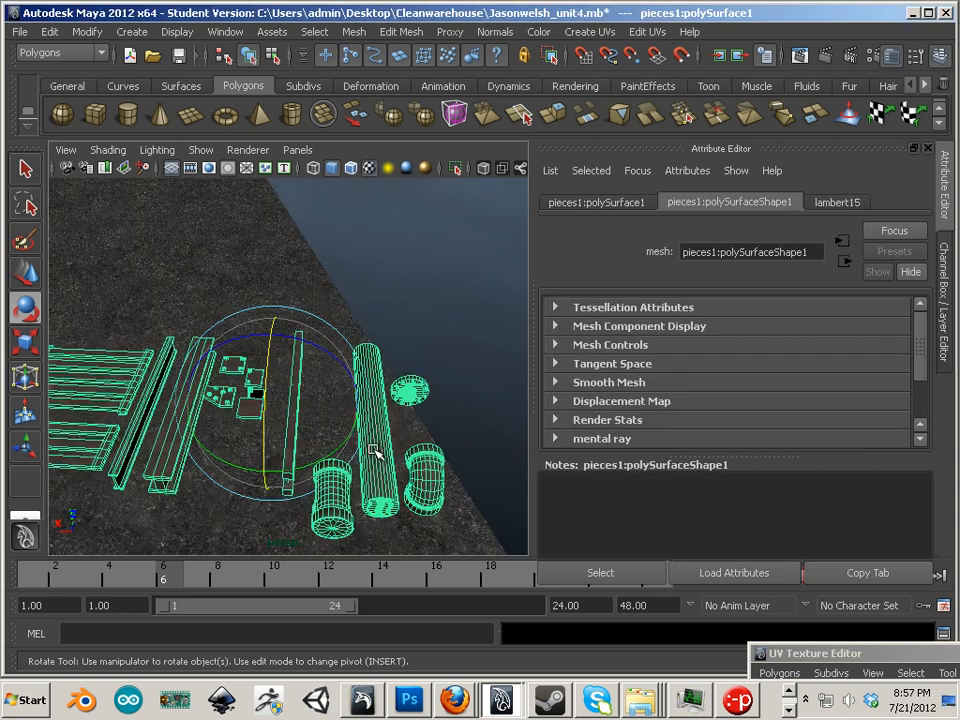
{"action": "middle_click_drag", "start_coordinate": [339, 453], "coordinate": [377, 411], "text": "alt"}
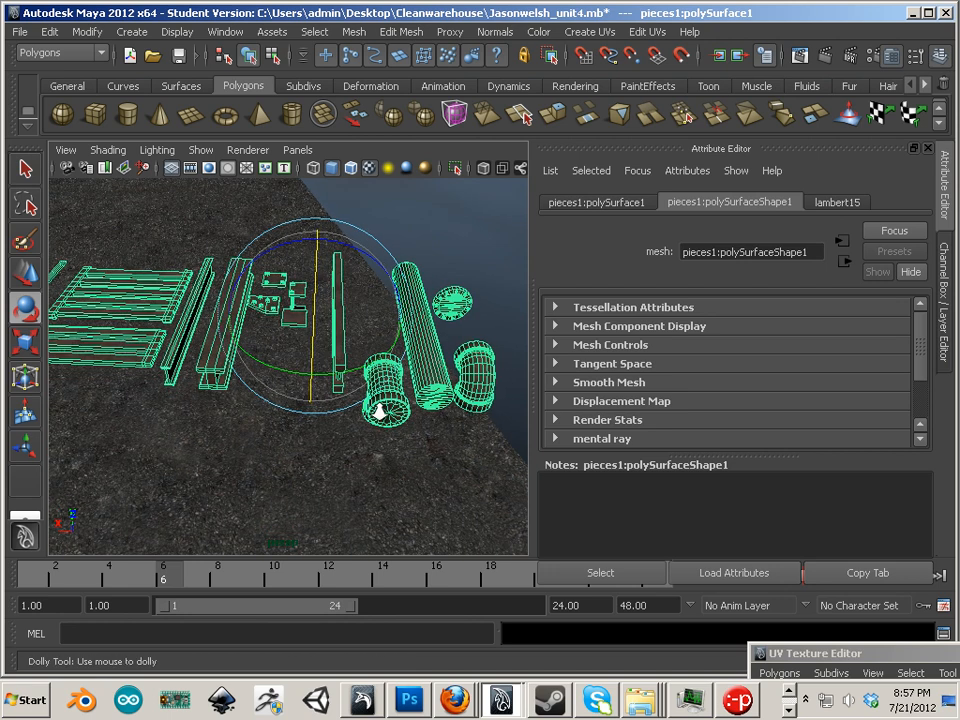
{"action": "right_click_drag", "start_coordinate": [377, 411], "coordinate": [430, 411], "text": "alt"}
{"action": "left_click_drag", "start_coordinate": [350, 400], "coordinate": [381, 422], "text": "alt"}
{"action": "middle_click_drag", "start_coordinate": [381, 422], "coordinate": [395, 365], "text": "alt"}
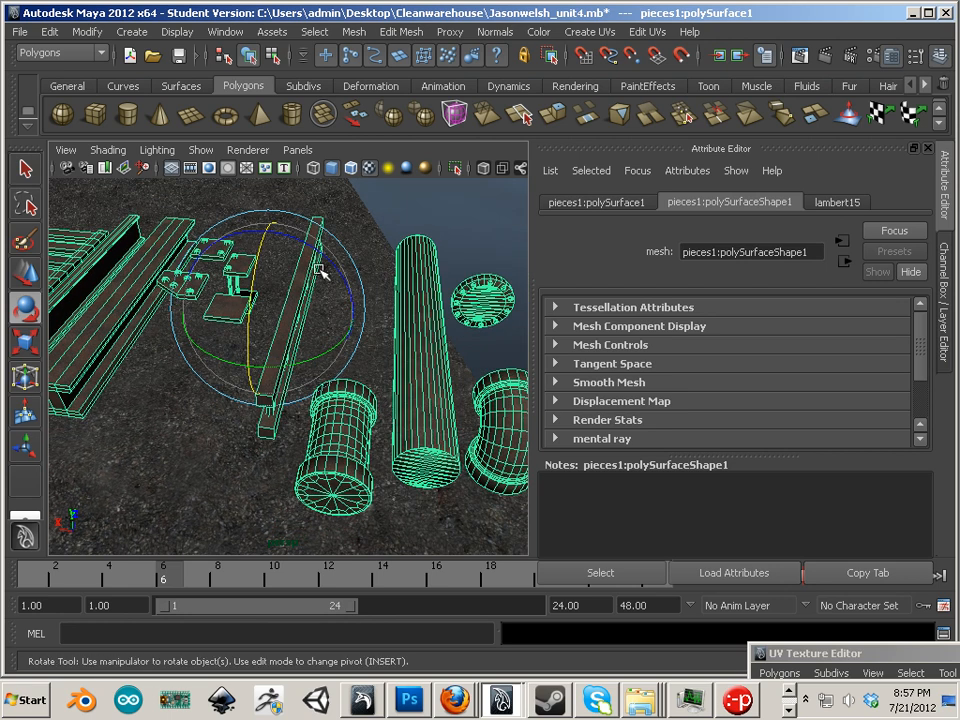
- Try to separate the pieces mesh into individual objects at its place on the ground, and undo the separation
{"action": "left_click", "coordinate": [358, 31]}
{"action": "left_click", "coordinate": [380, 58]}
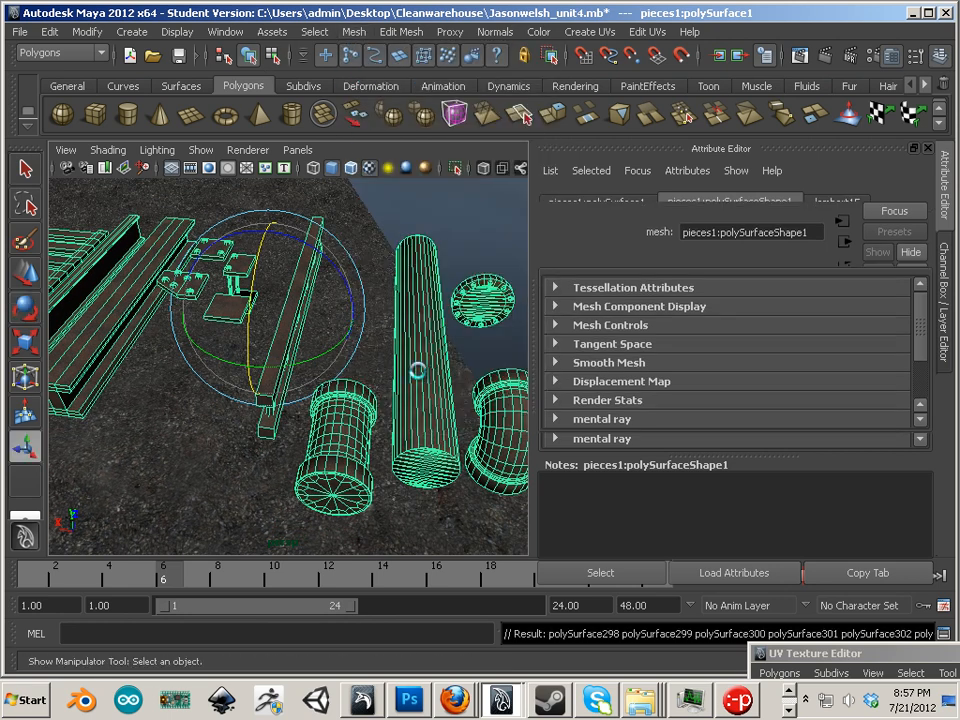
{"action": "scroll", "coordinate": [418, 370], "scroll_direction": "down", "scroll_amount": 5}
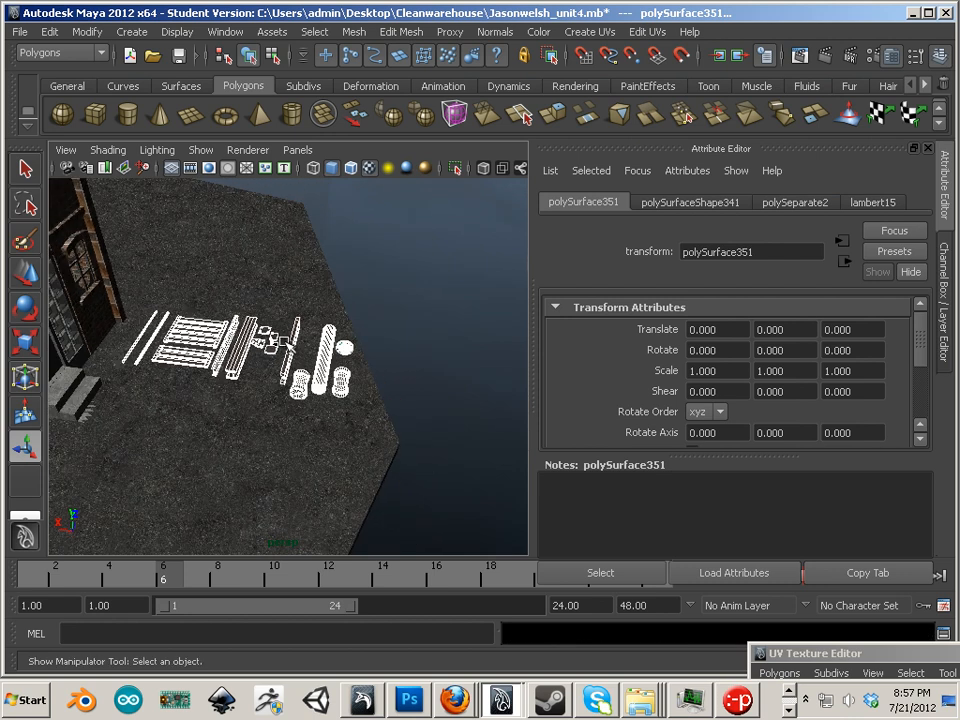
{"action": "key", "text": "ctrl+z"}
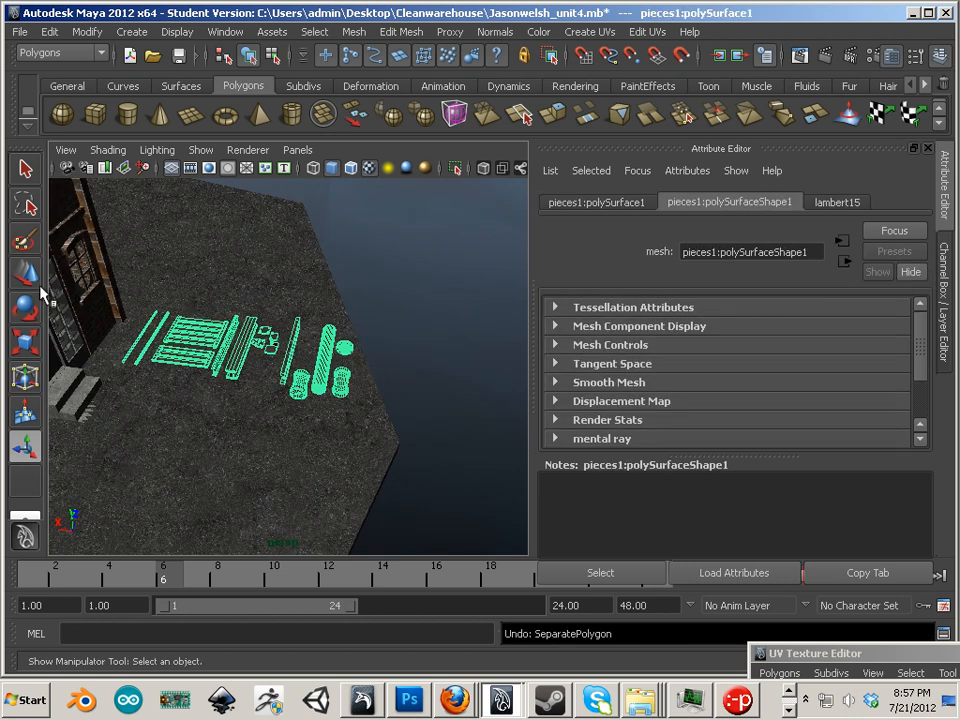
- Move the whole pieces mesh sideways off the ground plane into the empty space beside it
{"action": "left_click", "coordinate": [25, 271]}
{"action": "left_click_drag", "start_coordinate": [250, 320], "coordinate": [288, 355], "text": "alt"}
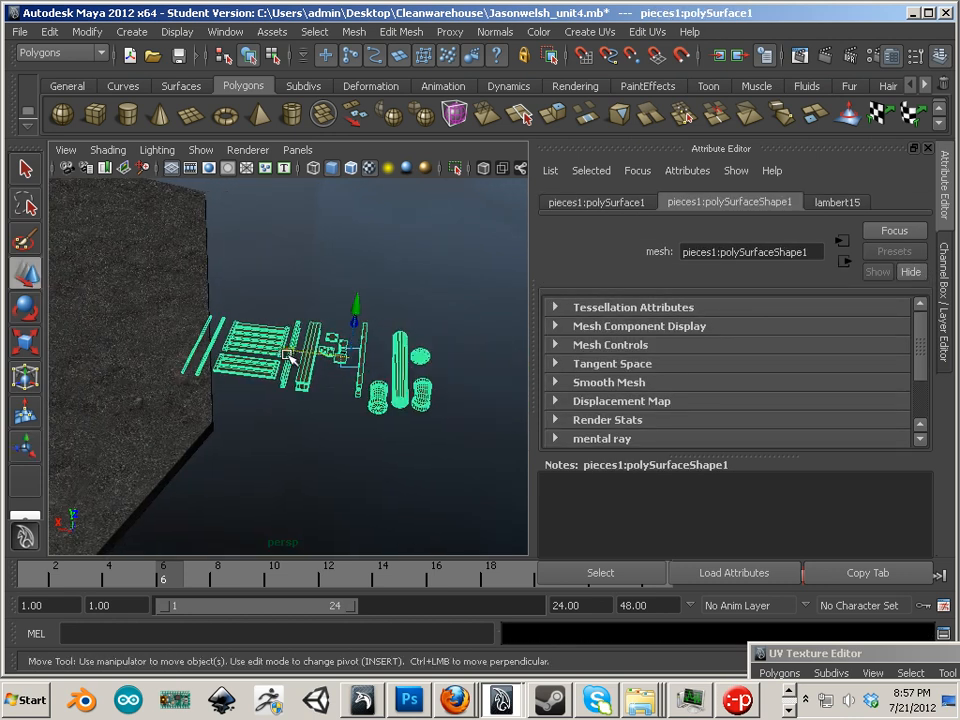
{"action": "middle_click_drag", "start_coordinate": [310, 352], "coordinate": [400, 390], "text": "alt"}
{"action": "scroll", "coordinate": [400, 390], "scroll_direction": "down", "scroll_amount": 3}
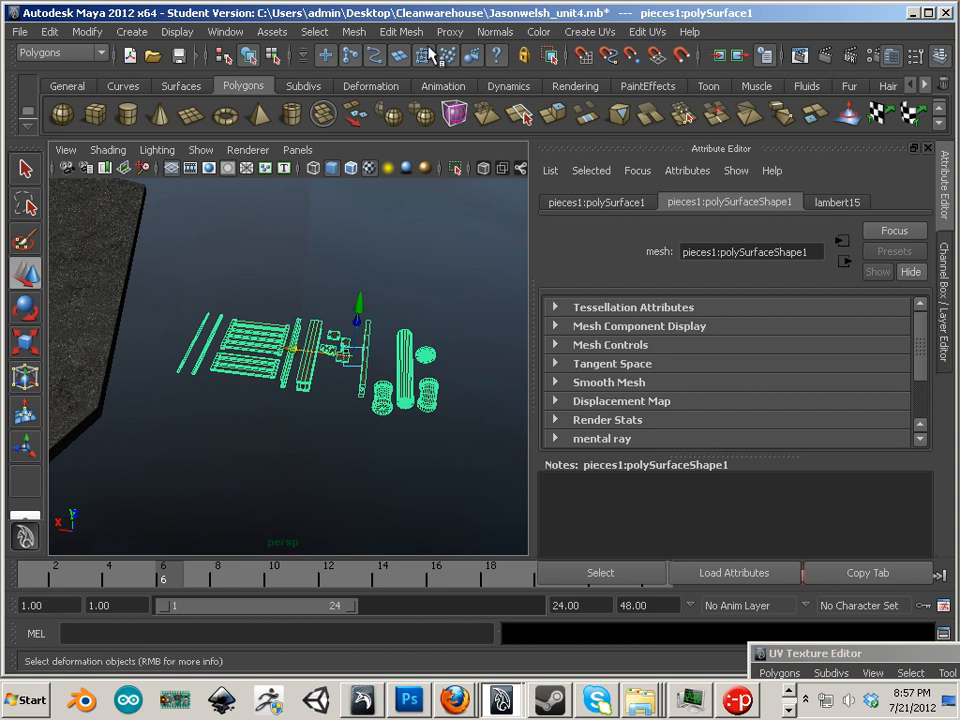
- Separate the pieces mesh into individual objects and check the split by selecting a single bolt on the angled plate
{"action": "left_click", "coordinate": [353, 31]}
{"action": "left_click", "coordinate": [381, 77]}
{"action": "key", "text": "t"}
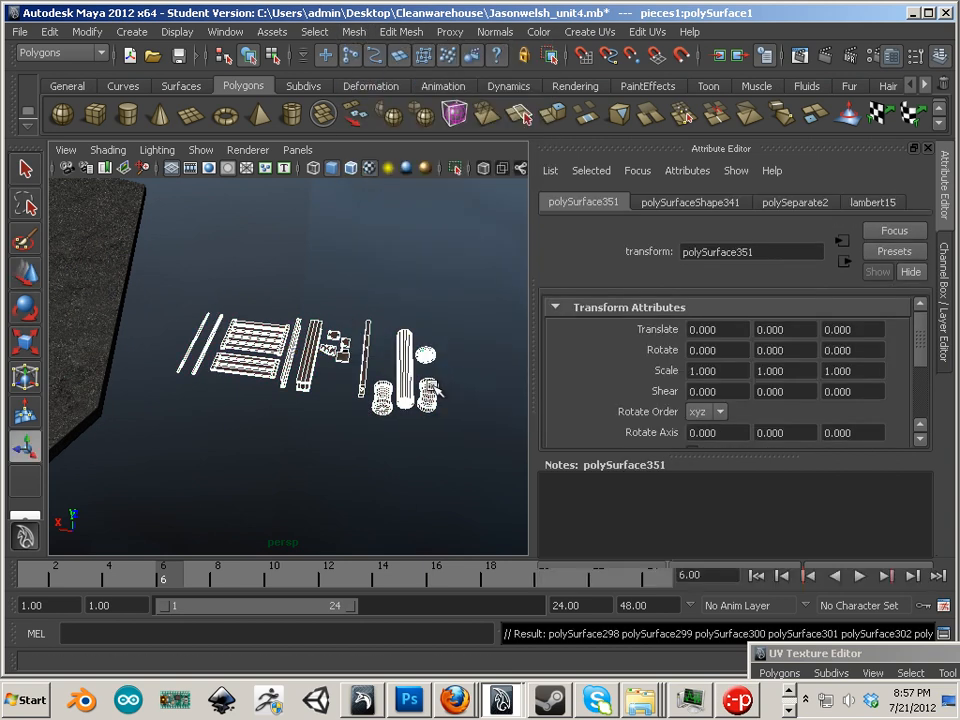
{"action": "left_click", "coordinate": [420, 398]}
{"action": "left_click", "coordinate": [404, 388]}
{"action": "scroll", "coordinate": [403, 392], "scroll_direction": "up", "scroll_amount": 10}
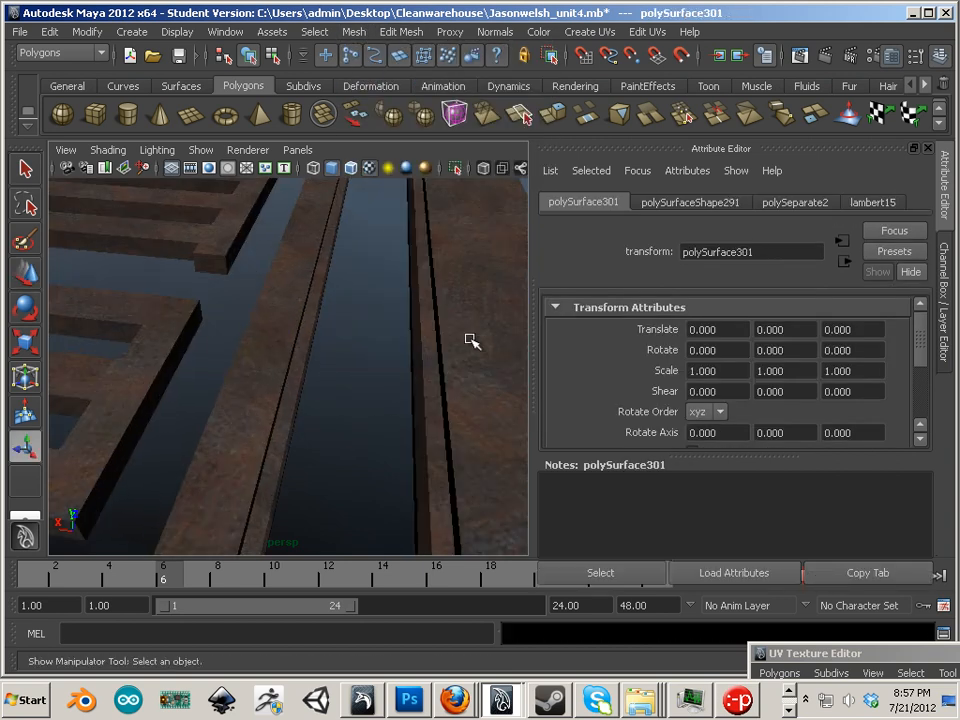
{"action": "left_click", "coordinate": [298, 343]}
{"action": "left_click", "coordinate": [295, 348]}
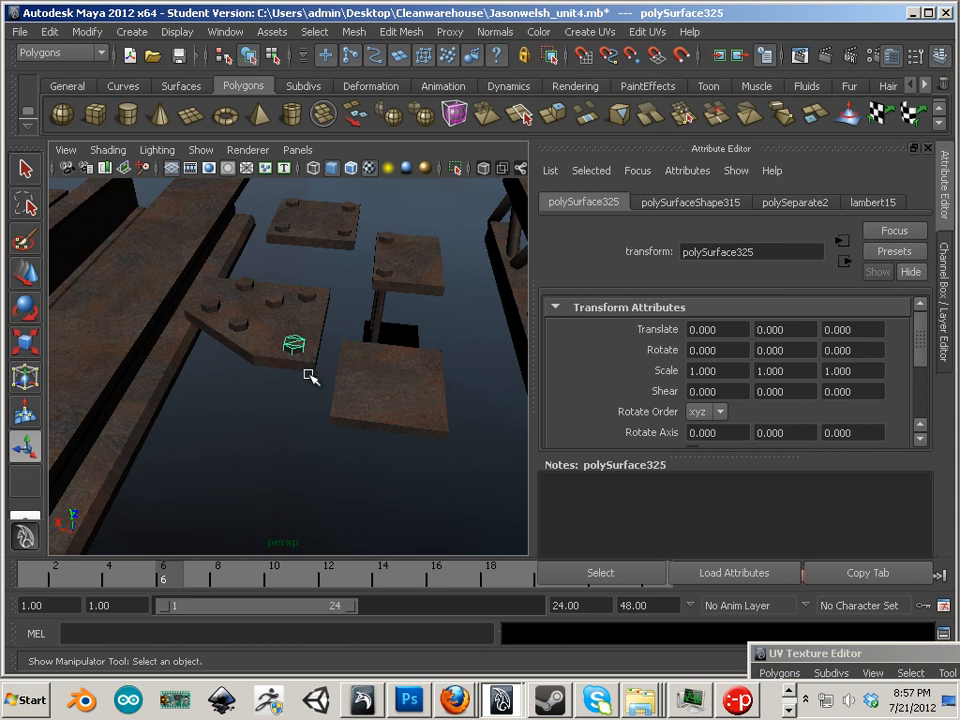
- Combine the square plate and its four bolts into one mesh
{"action": "mouse_move", "coordinate": [311, 375]}
{"action": "left_mouse_down", "text": "alt"}
{"action": "mouse_move", "coordinate": [263, 382]}
{"action": "mouse_move", "coordinate": [306, 379]}
{"action": "left_mouse_up", "text": "alt"}
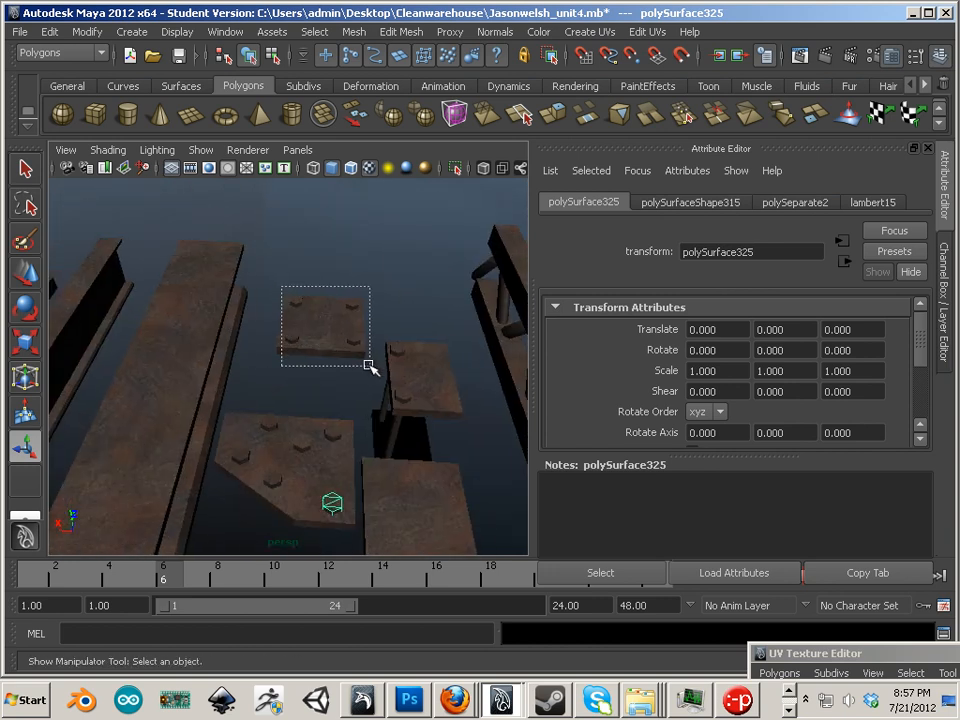
{"action": "left_click_drag", "start_coordinate": [369, 367], "coordinate": [369, 366]}
{"action": "left_click", "coordinate": [354, 31]}
{"action": "left_click", "coordinate": [366, 56]}
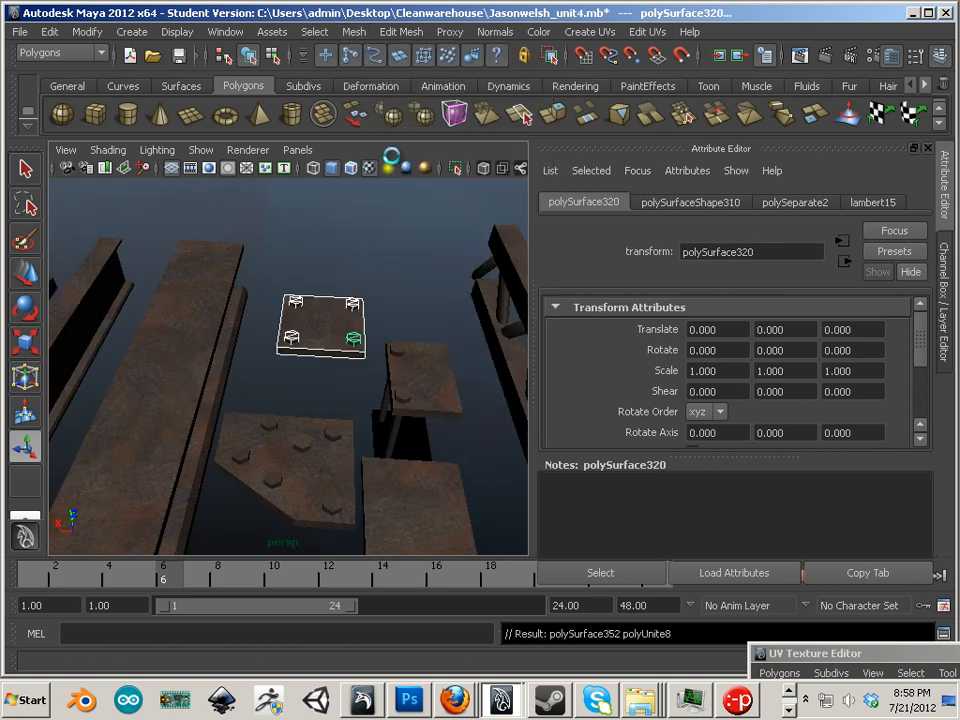
- Combine the black angled bracket, its small plate and its bolts into one mesh
{"action": "left_click_drag", "start_coordinate": [428, 432], "coordinate": [337, 424]}
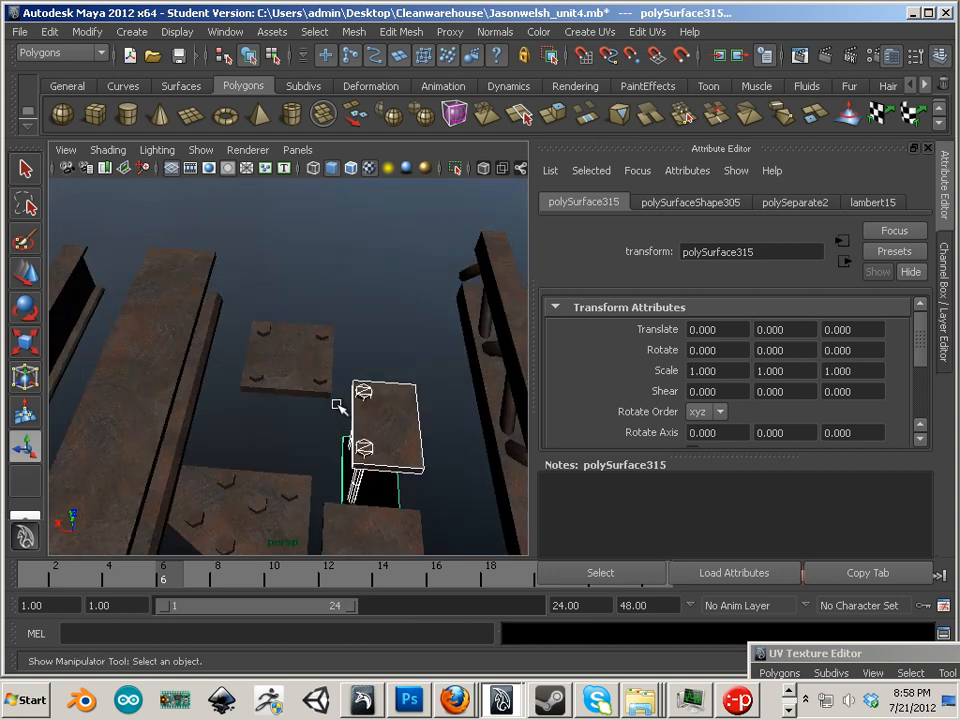
{"action": "left_click_drag", "start_coordinate": [396, 500], "coordinate": [396, 500]}
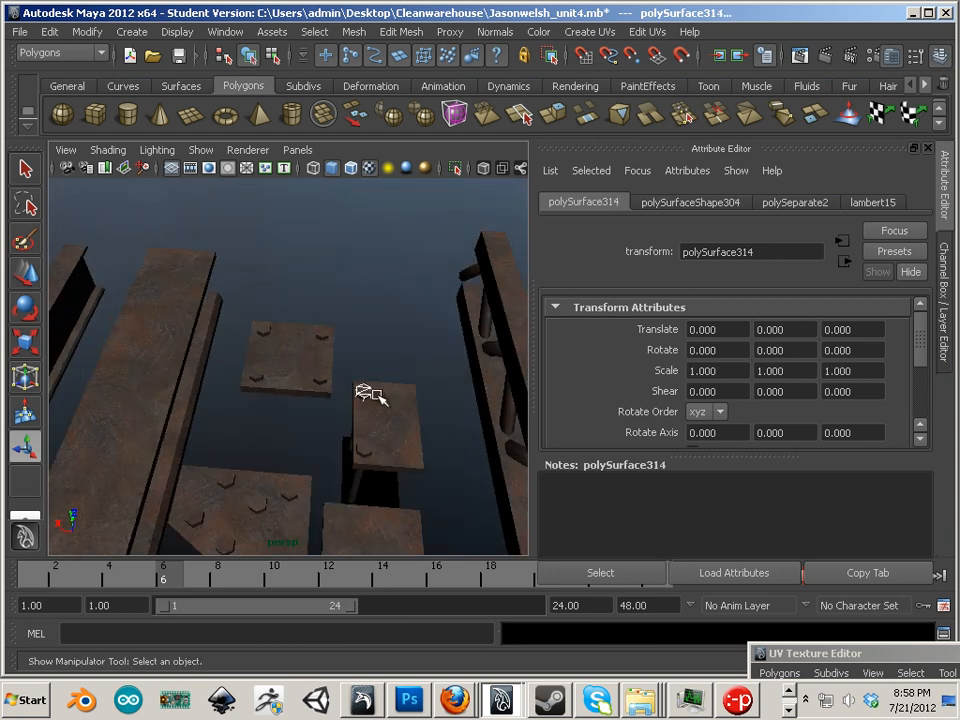
{"action": "left_click_drag", "start_coordinate": [372, 397], "coordinate": [389, 419], "text": "alt"}
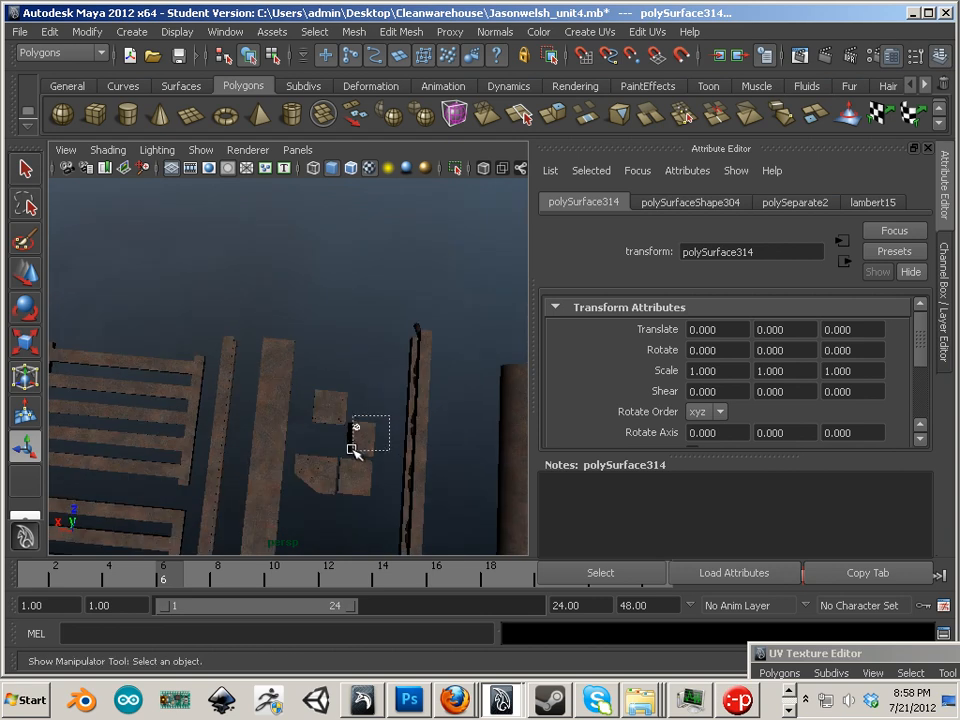
{"action": "left_click", "coordinate": [354, 31]}
{"action": "left_click", "coordinate": [358, 57]}
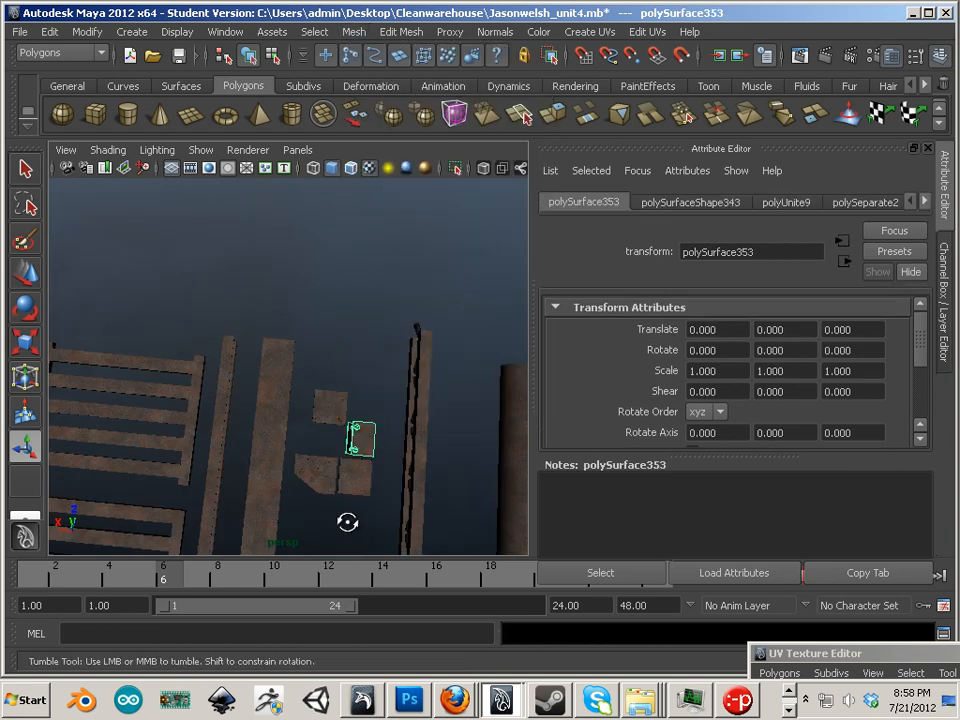
- Combine the corner-cut angled plate and its bolts into one mesh
{"action": "left_click_drag", "start_coordinate": [347, 519], "coordinate": [349, 489], "text": "alt"}
{"action": "right_click_drag", "start_coordinate": [349, 489], "coordinate": [318, 328], "text": "alt"}
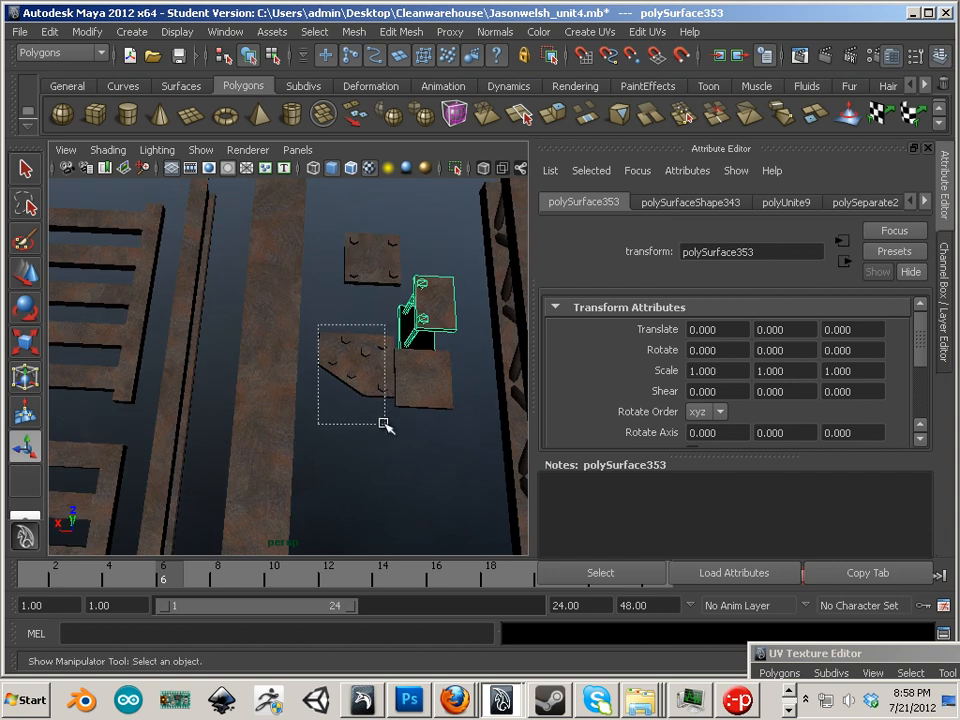
{"action": "left_click_drag", "start_coordinate": [384, 424], "coordinate": [385, 424]}
{"action": "left_click", "coordinate": [352, 31]}
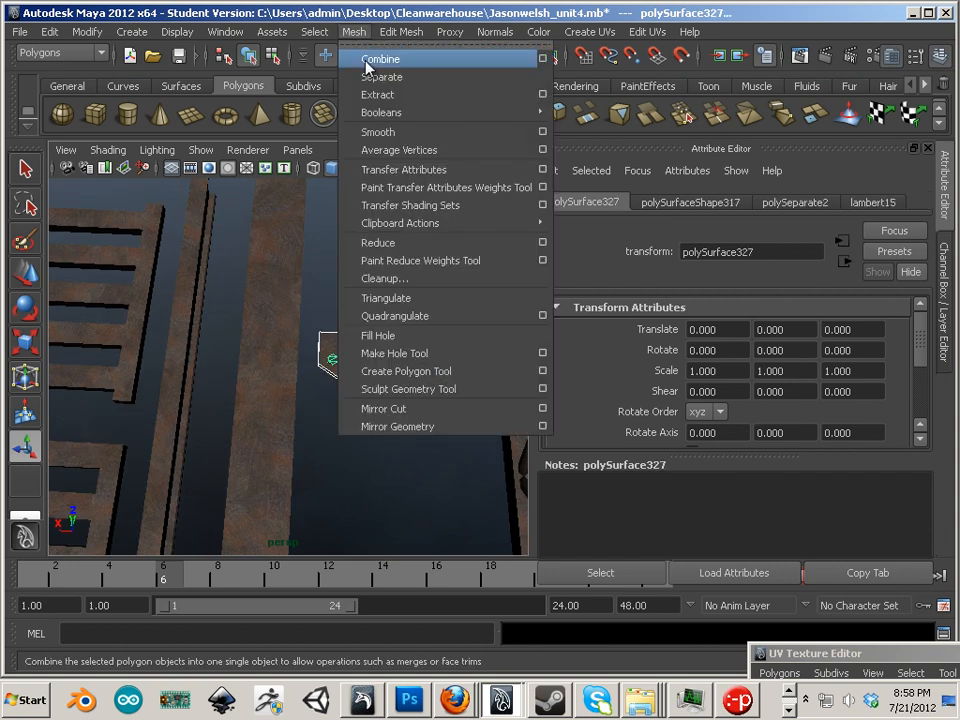
{"action": "left_click", "coordinate": [368, 57]}
- Combine the parts of the long truss beam beside the pipes into one mesh
{"action": "middle_click_drag", "start_coordinate": [495, 358], "coordinate": [353, 372], "text": "alt"}
{"action": "scroll", "coordinate": [350, 368], "scroll_direction": "down", "scroll_amount": 6}
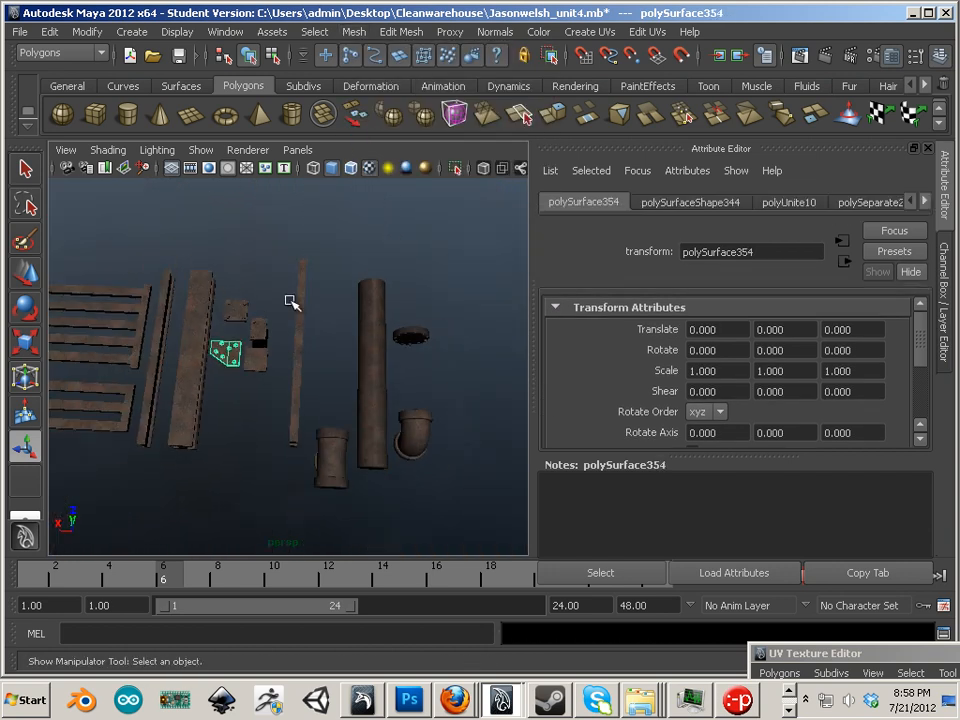
{"action": "left_click_drag", "start_coordinate": [313, 476], "coordinate": [313, 476]}
{"action": "left_click", "coordinate": [352, 31]}
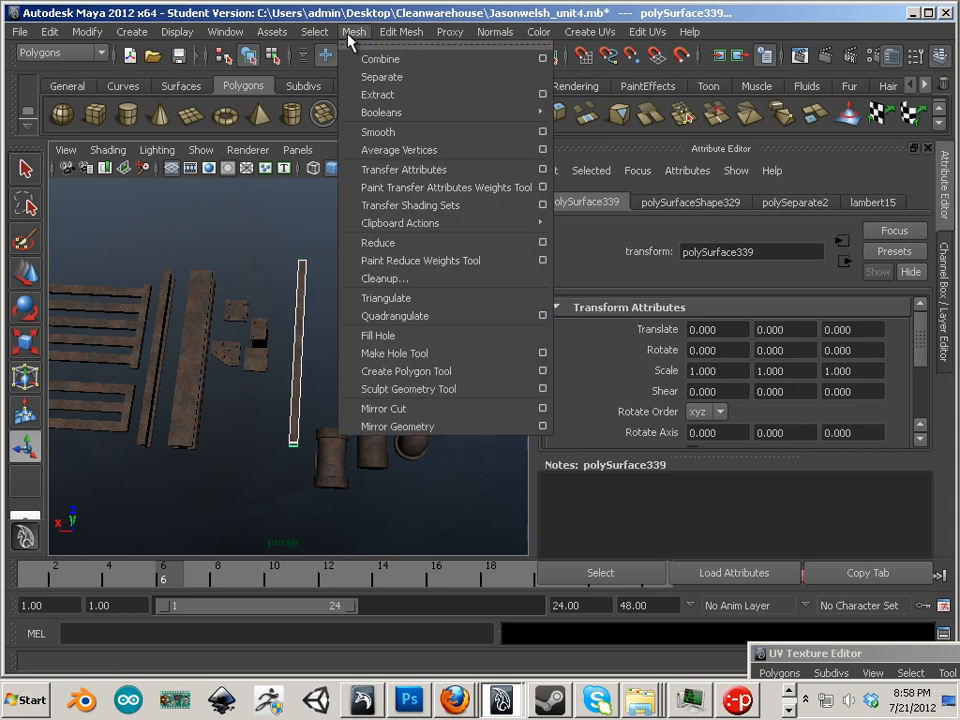
{"action": "left_click", "coordinate": [362, 58]}
- Combine the round flange and its bolts into one mesh
{"action": "left_click_drag", "start_coordinate": [400, 277], "coordinate": [436, 369]}
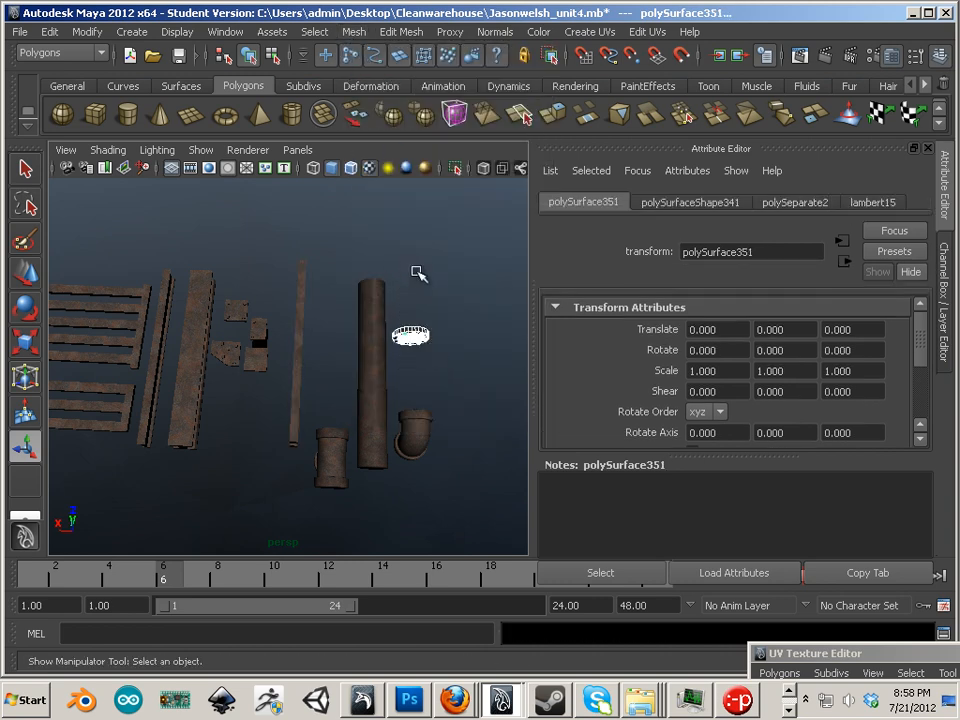
{"action": "left_click", "coordinate": [352, 31]}
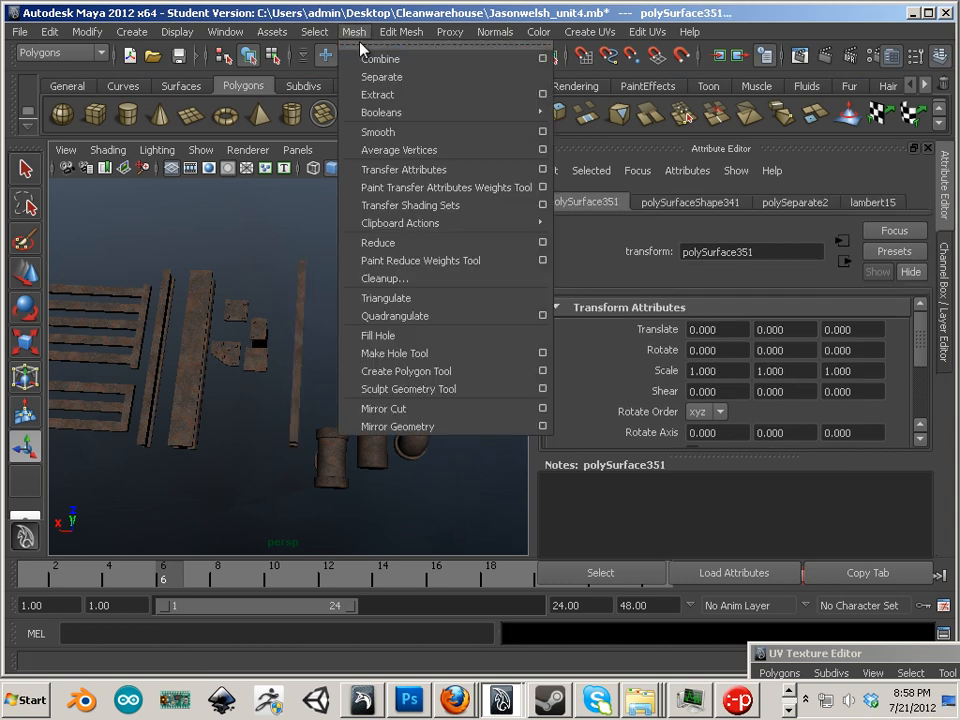
{"action": "left_click", "coordinate": [362, 58]}
- Check that the elbow, long pipe, short pipe fitting and truss beam are each a single object by selecting them one by one
{"action": "middle_click_drag", "start_coordinate": [124, 337], "coordinate": [227, 317], "text": "alt"}
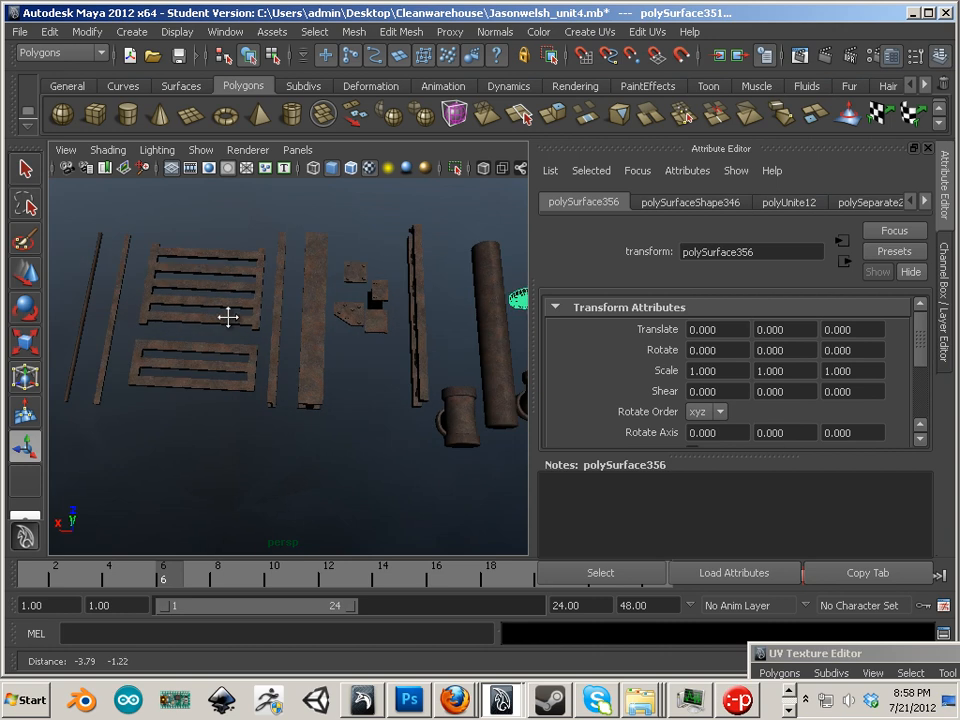
{"action": "scroll", "coordinate": [266, 319], "scroll_direction": "up", "scroll_amount": 3}
{"action": "middle_click_drag", "start_coordinate": [298, 318], "coordinate": [210, 306], "text": "alt"}
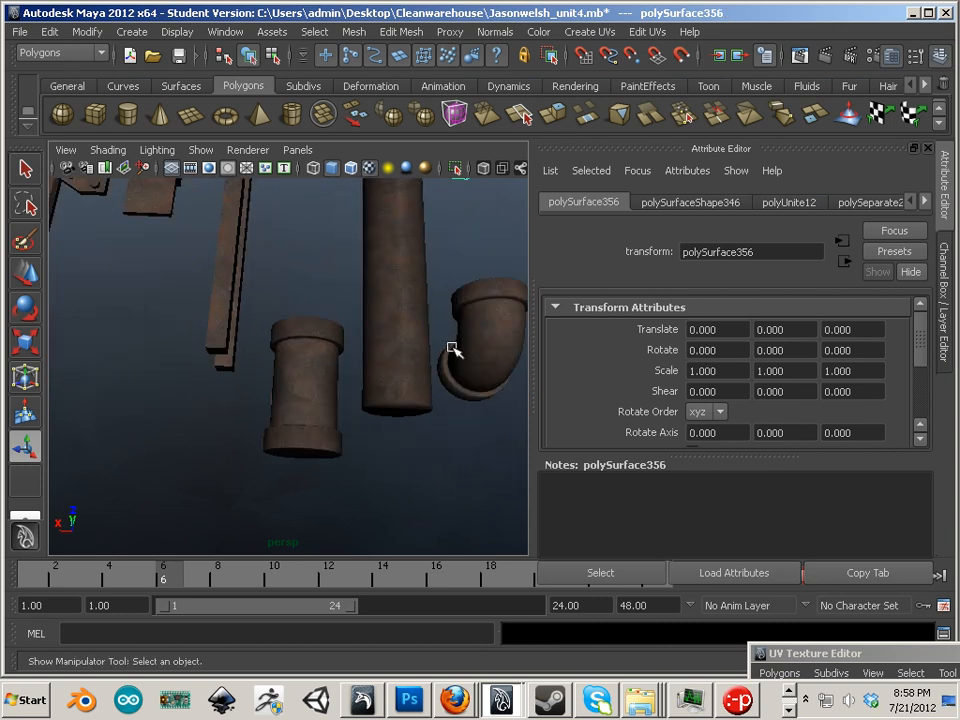
{"action": "left_click", "coordinate": [457, 368]}
{"action": "right_click_drag", "start_coordinate": [459, 371], "coordinate": [343, 327], "text": "alt"}
{"action": "left_click", "coordinate": [343, 325]}
{"action": "left_click", "coordinate": [300, 362]}
{"action": "left_click", "coordinate": [256, 310]}
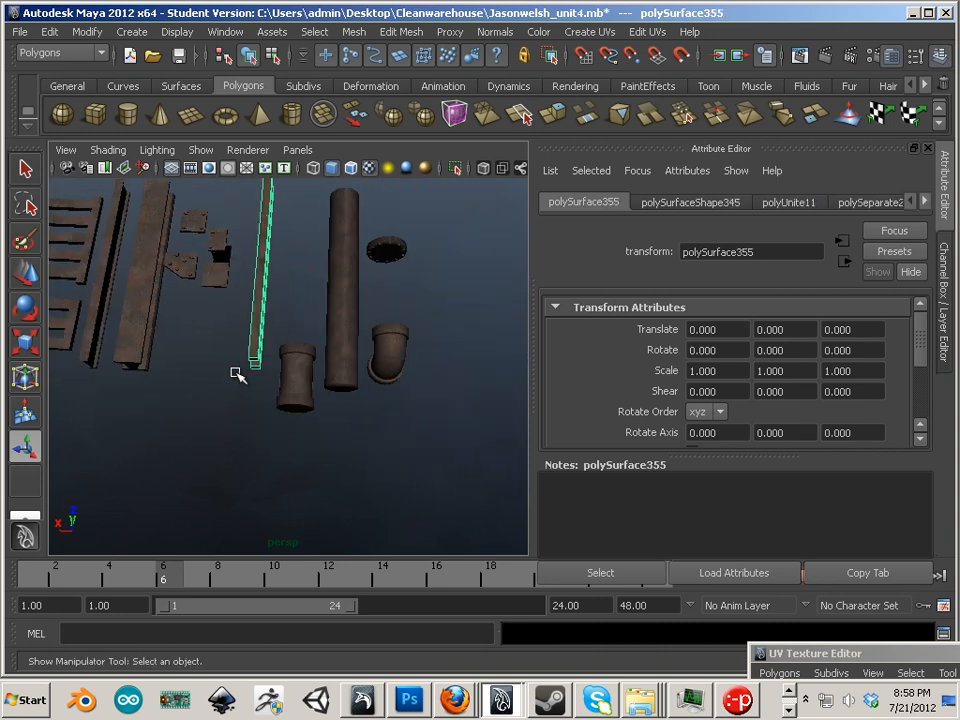
- Center the pivots of all the separated pipes, beams, frames and plates, and clear the selection
{"action": "middle_click_drag", "start_coordinate": [204, 308], "coordinate": [241, 340], "text": "alt"}
{"action": "scroll", "coordinate": [148, 285], "scroll_direction": "down", "scroll_amount": 4}
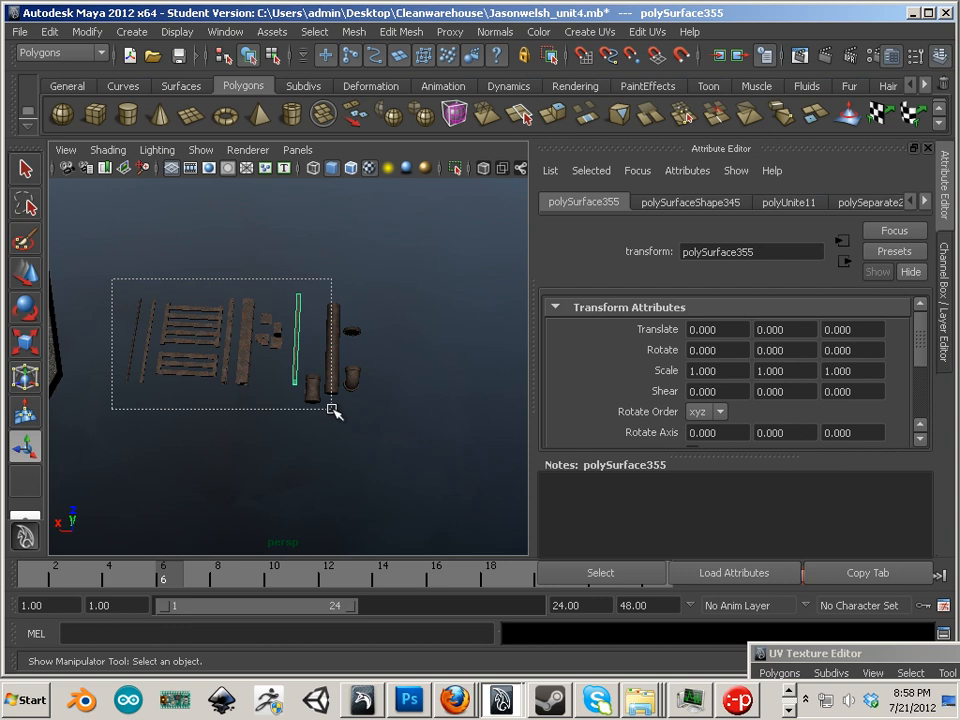
{"action": "left_click_drag", "start_coordinate": [333, 411], "coordinate": [333, 410]}
{"action": "left_click", "coordinate": [87, 31]}
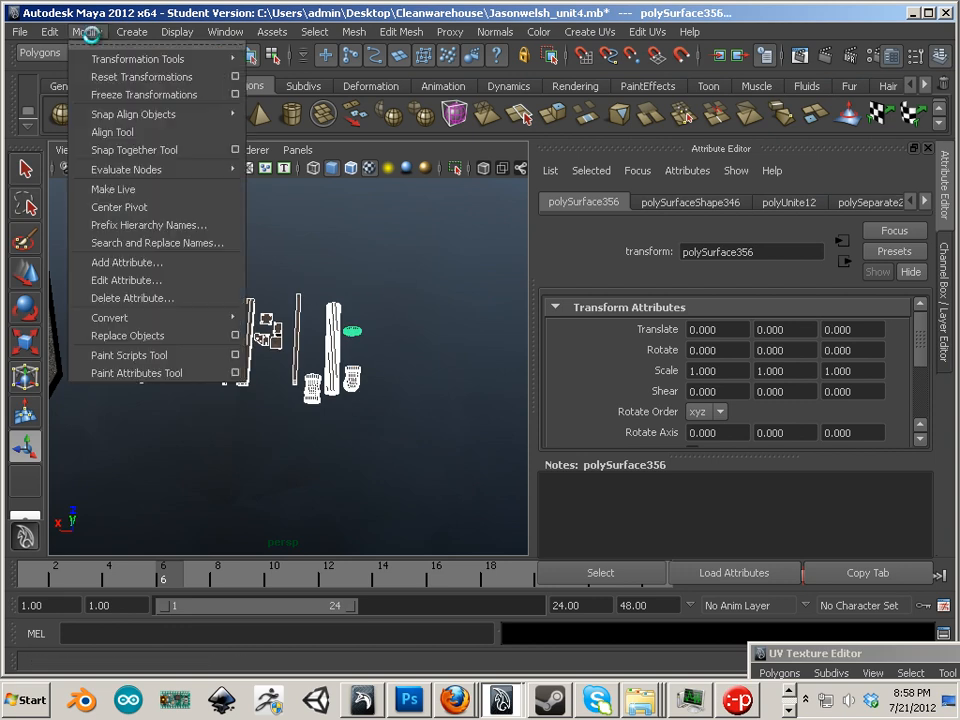
{"action": "left_click", "coordinate": [133, 206]}
{"action": "left_click", "coordinate": [276, 261]}
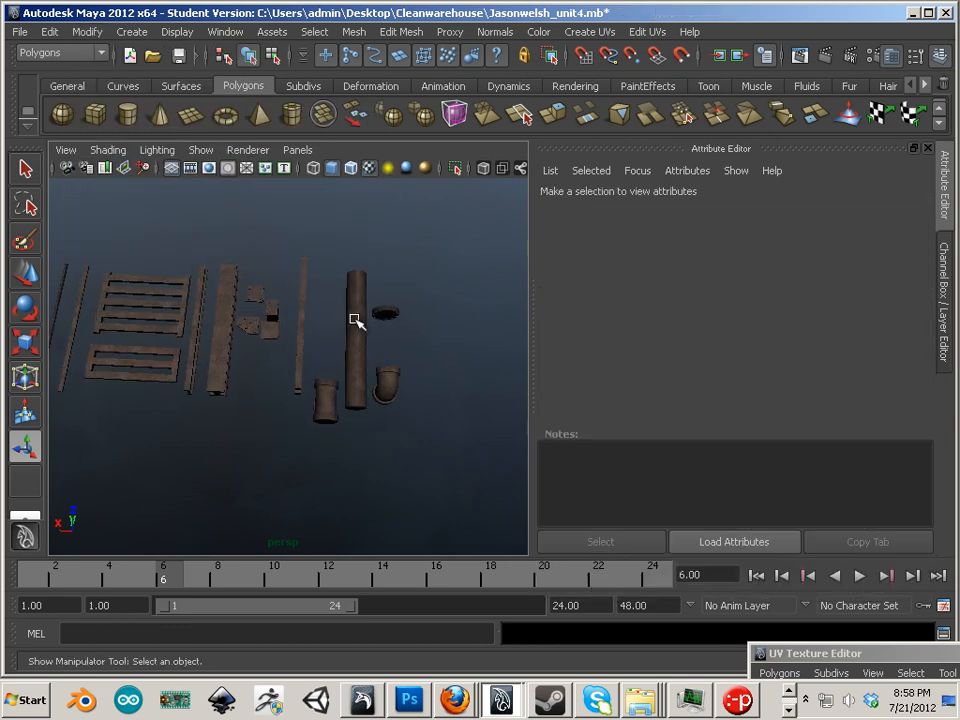
- Shift the elbow, round flange, long pipe, short pipe fitting and truss beam slightly to new individual positions in the layout
{"action": "scroll", "coordinate": [330, 322], "scroll_direction": "up", "scroll_amount": 5}
{"action": "left_click", "coordinate": [364, 379]}
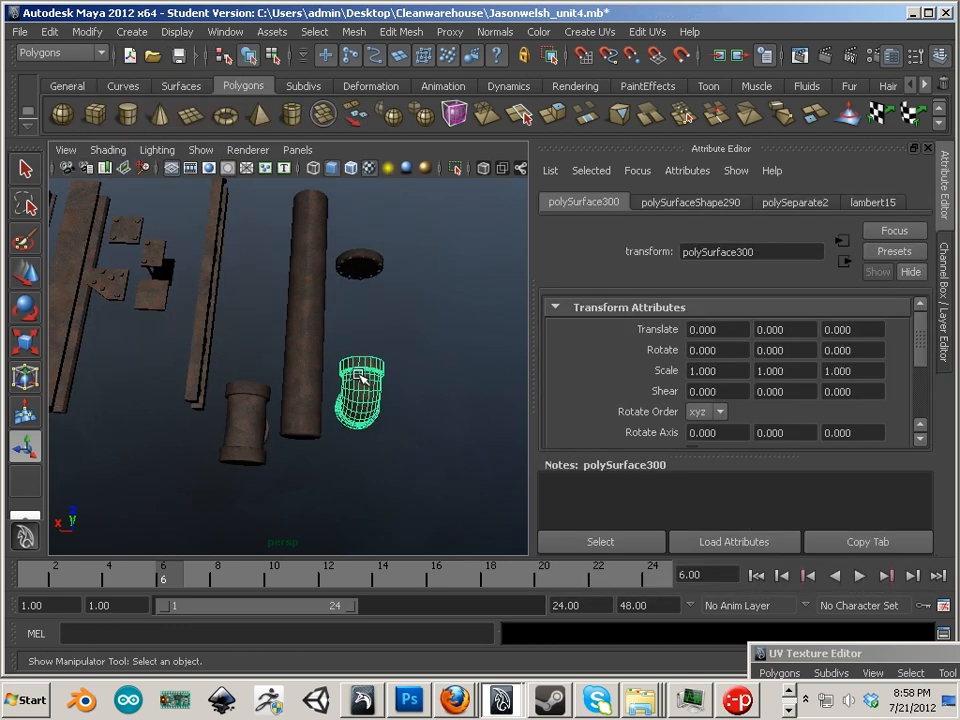
{"action": "left_click", "coordinate": [27, 279]}
{"action": "mouse_move", "coordinate": [359, 335]}
{"action": "left_mouse_down"}
{"action": "mouse_move", "coordinate": [360, 345]}
{"action": "mouse_move", "coordinate": [360, 322]}
{"action": "left_mouse_up"}
{"action": "left_click", "coordinate": [359, 260]}
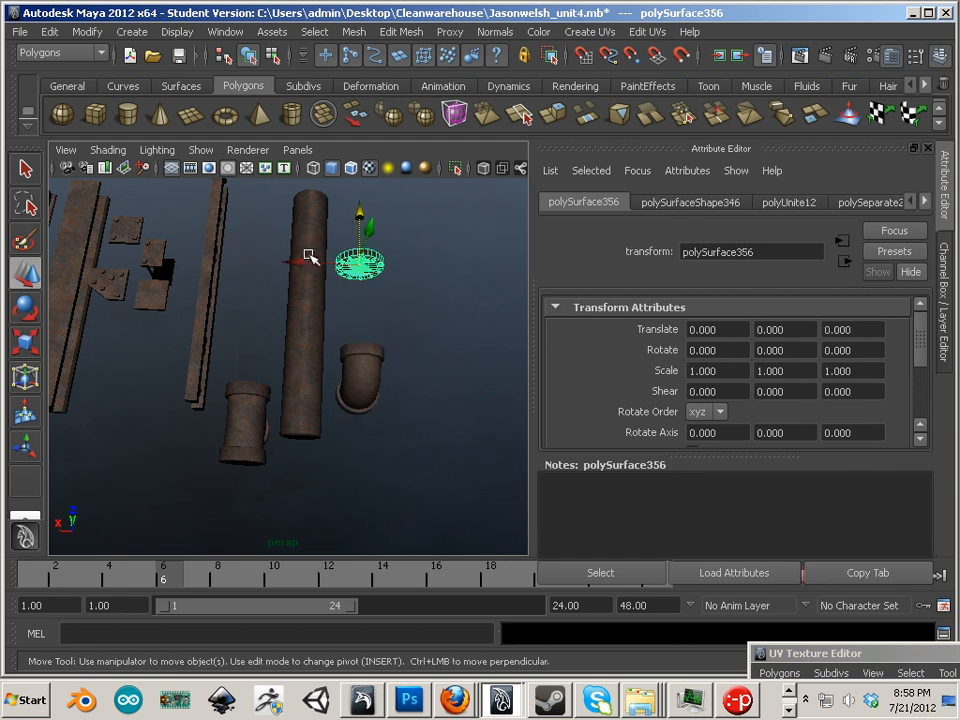
{"action": "left_click_drag", "start_coordinate": [359, 219], "coordinate": [308, 269]}
{"action": "left_click", "coordinate": [312, 272]}
{"action": "left_click", "coordinate": [240, 424]}
{"action": "left_click_drag", "start_coordinate": [249, 369], "coordinate": [250, 363]}
{"action": "left_click", "coordinate": [201, 338]}
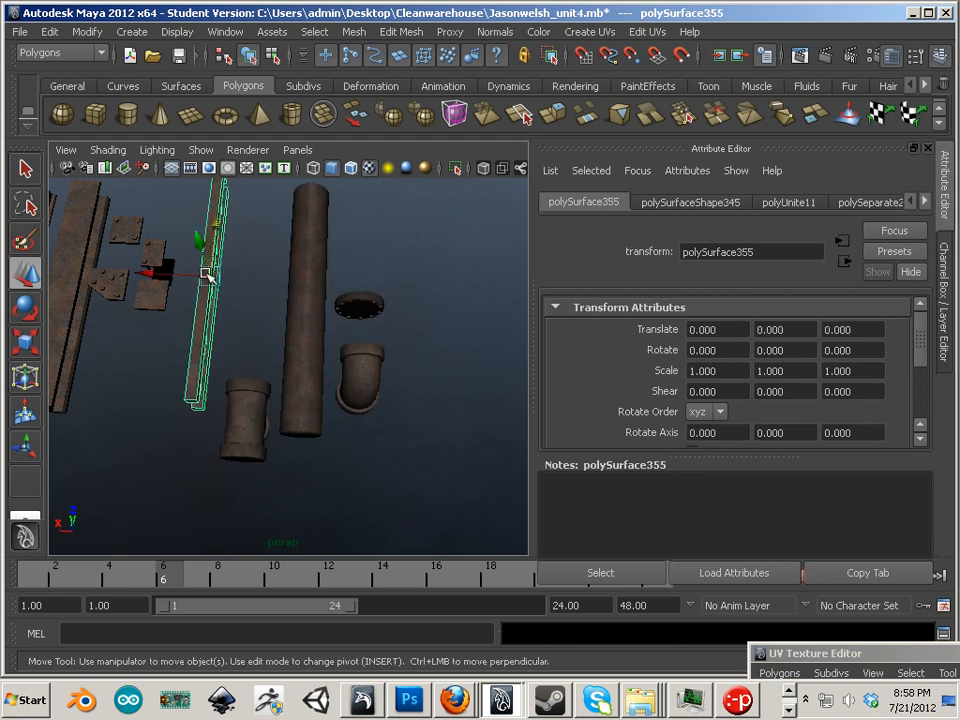
{"action": "left_click_drag", "start_coordinate": [215, 220], "coordinate": [218, 248]}
- Move the bolted bracket about 1.3 units along Z and the plain square plate the opposite way to open a gap between them
{"action": "left_click", "coordinate": [162, 253]}
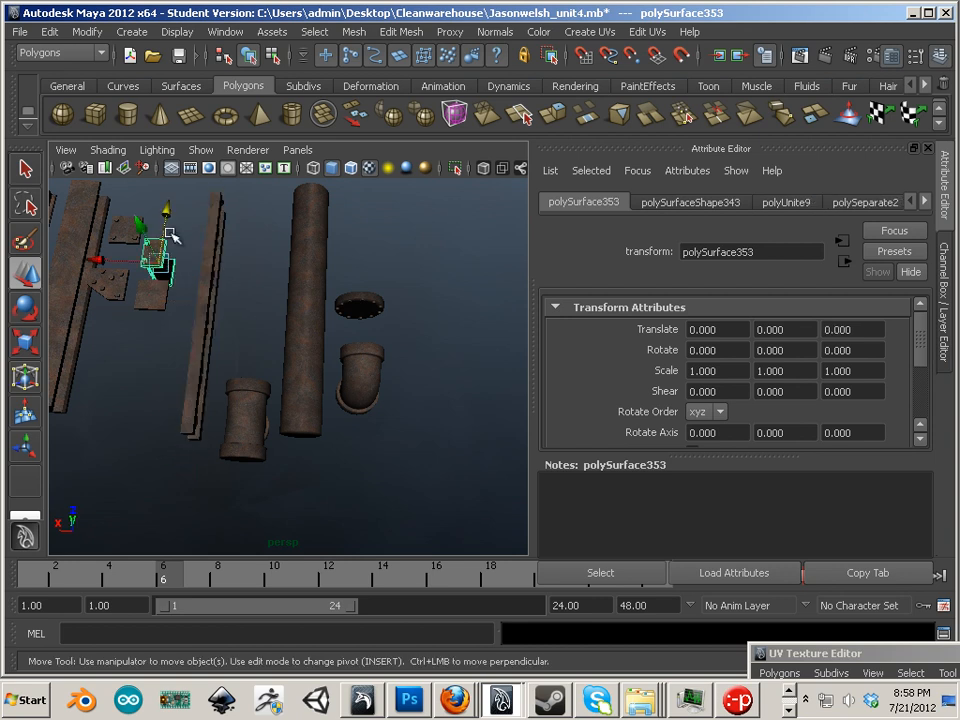
{"action": "left_click", "coordinate": [180, 212]}
{"action": "left_click", "coordinate": [156, 247]}
{"action": "left_click_drag", "start_coordinate": [165, 216], "coordinate": [172, 170]}
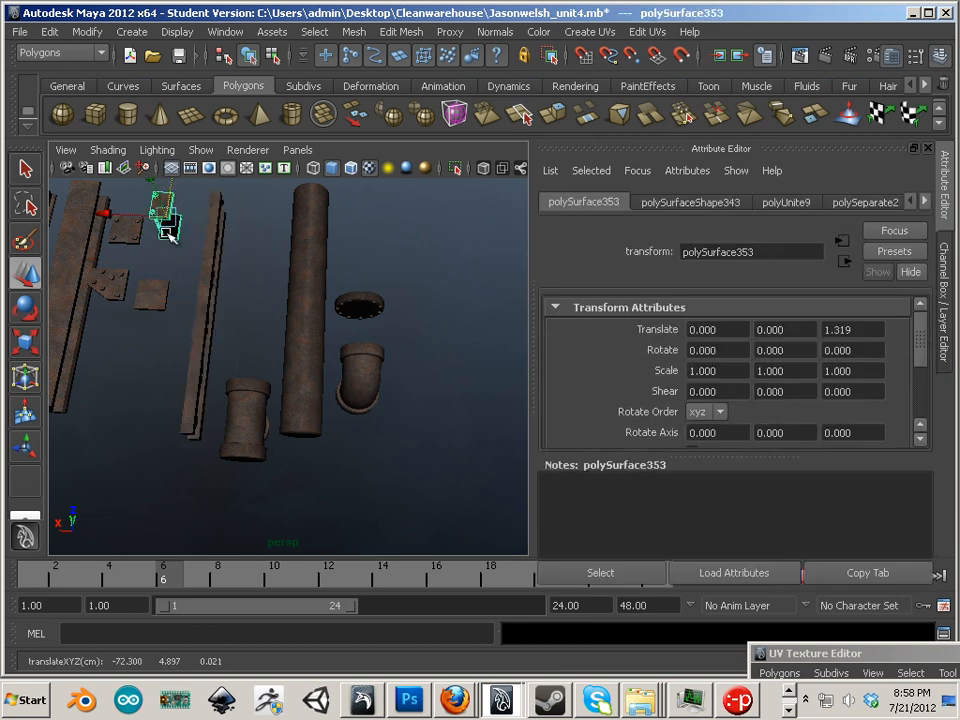
{"action": "left_click", "coordinate": [154, 294]}
{"action": "left_click_drag", "start_coordinate": [157, 268], "coordinate": [154, 296]}
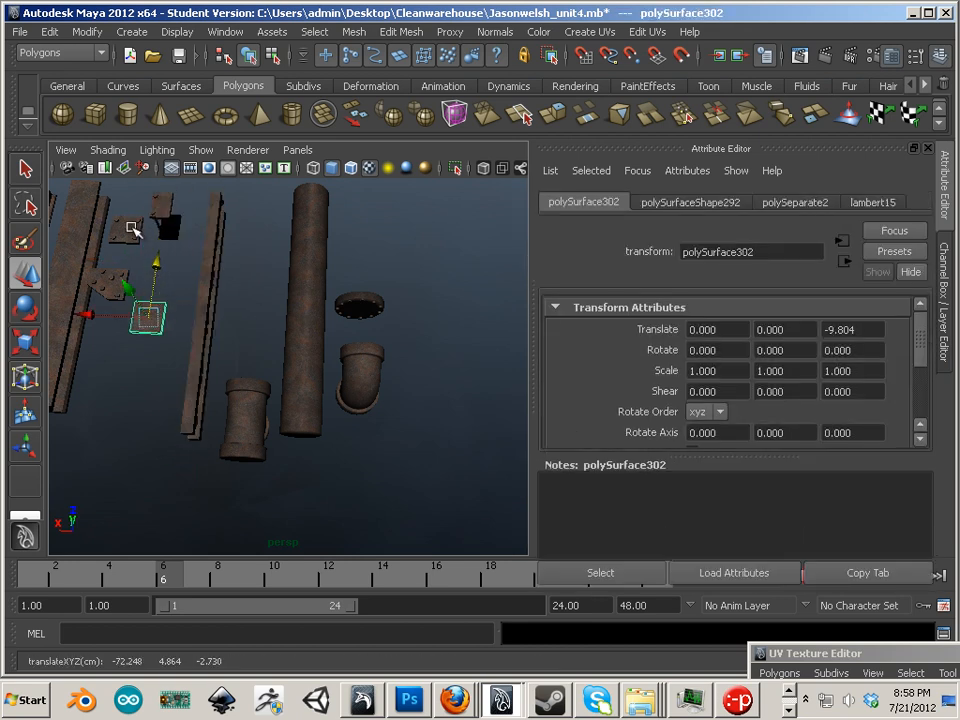
- Move the bolted square plate and the angled plate apart along Z, shifting the angled plate by about -0.5 units
{"action": "left_click", "coordinate": [131, 226]}
{"action": "left_click_drag", "start_coordinate": [128, 213], "coordinate": [132, 192]}
{"action": "left_click", "coordinate": [108, 266]}
{"action": "left_click_drag", "start_coordinate": [104, 258], "coordinate": [104, 283]}
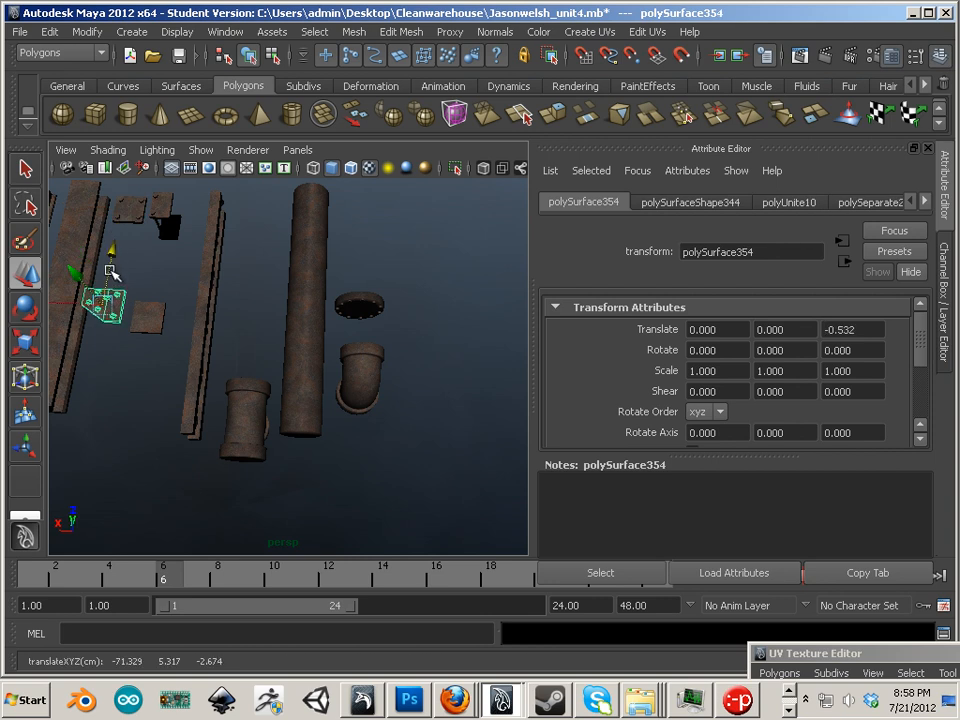
- Assign the lambert14 material to the truss beam
{"action": "middle_click_drag", "start_coordinate": [104, 283], "coordinate": [152, 386], "text": "alt"}
{"action": "scroll", "coordinate": [176, 371], "scroll_direction": "down", "scroll_amount": 5}
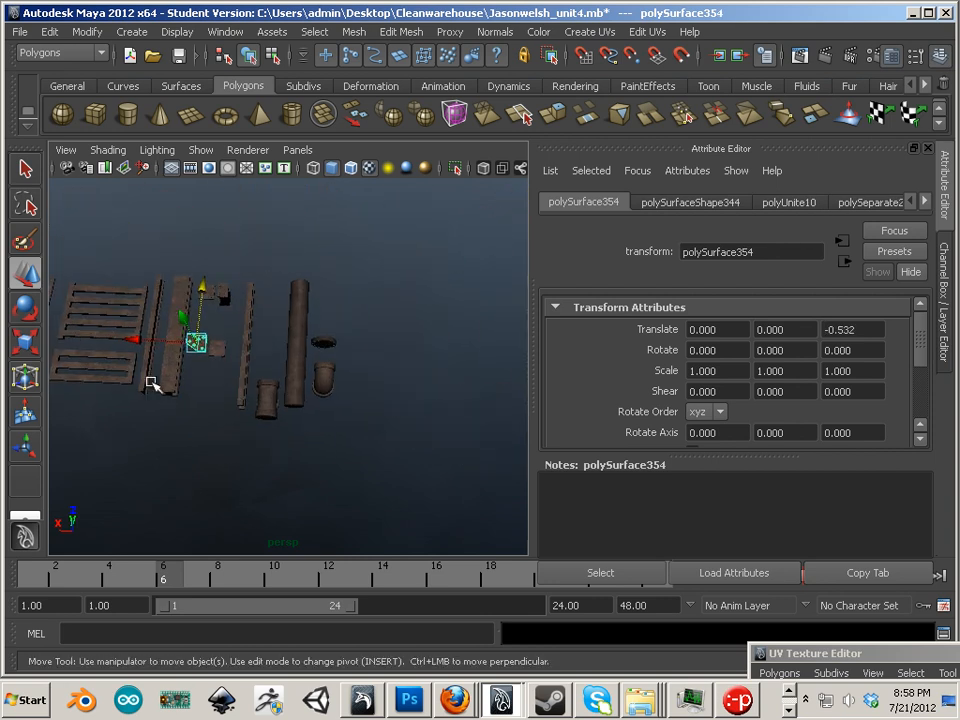
{"action": "scroll", "coordinate": [219, 399], "scroll_direction": "up", "scroll_amount": 5}
{"action": "left_click", "coordinate": [320, 425]}
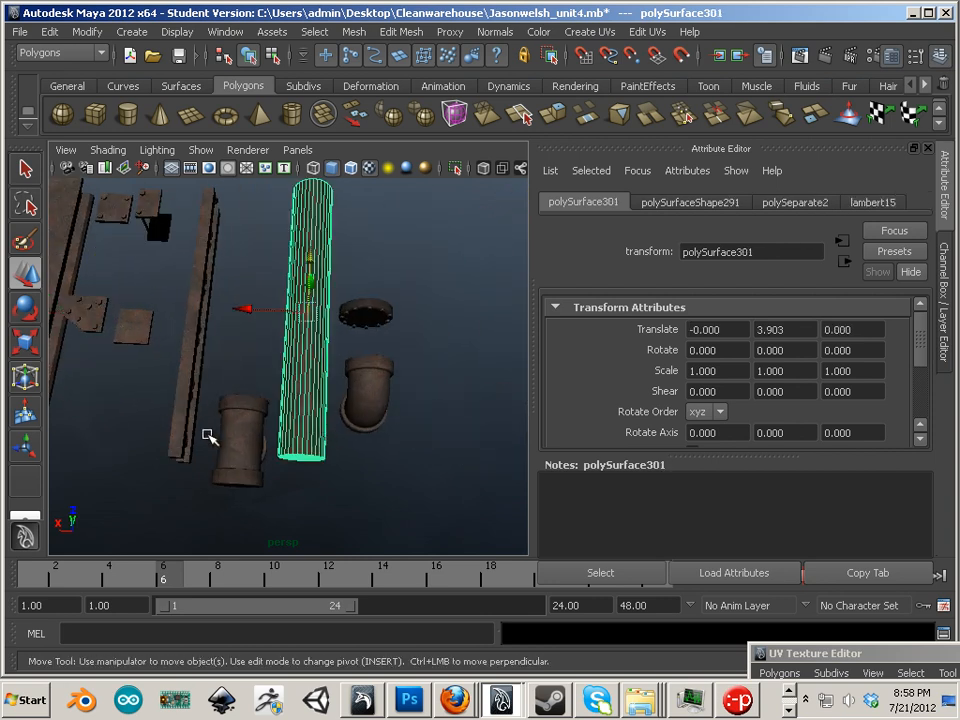
{"action": "scroll", "coordinate": [259, 426], "scroll_direction": "up", "scroll_amount": 2}
{"action": "scroll", "coordinate": [302, 413], "scroll_direction": "up", "scroll_amount": 2}
{"action": "left_click", "coordinate": [318, 405]}
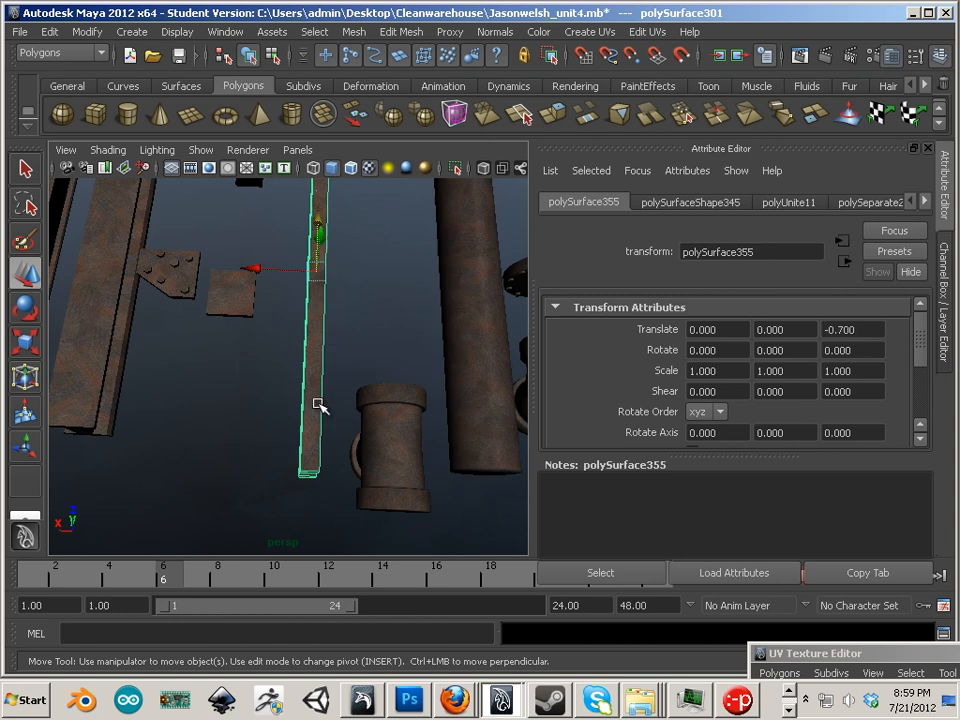
{"action": "middle_click_drag", "start_coordinate": [318, 323], "coordinate": [339, 345], "text": "alt"}
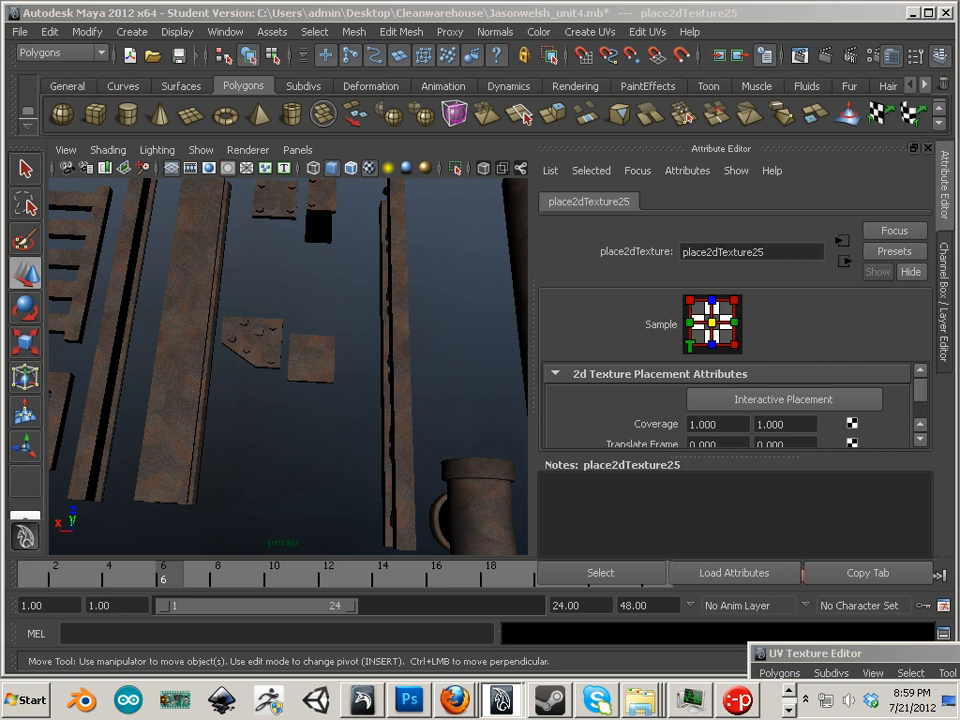
{"action": "middle_click_drag", "start_coordinate": [618, 385], "coordinate": [408, 388]}
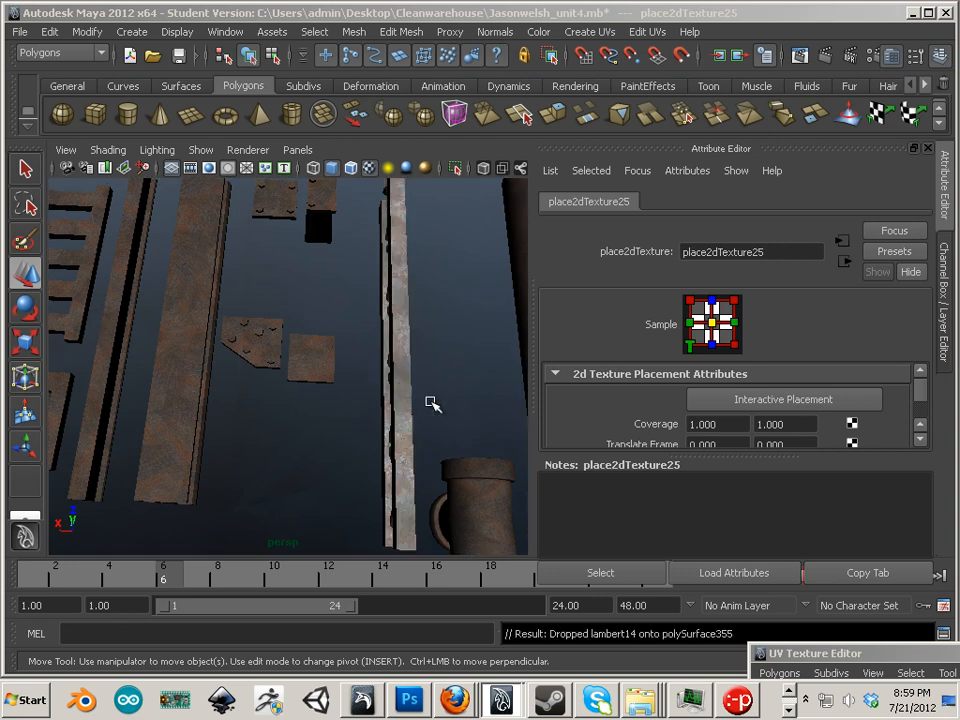
- Assign the lambert14 material to the large and the small slatted frames
{"action": "left_click_drag", "start_coordinate": [378, 377], "coordinate": [393, 377], "text": "alt"}
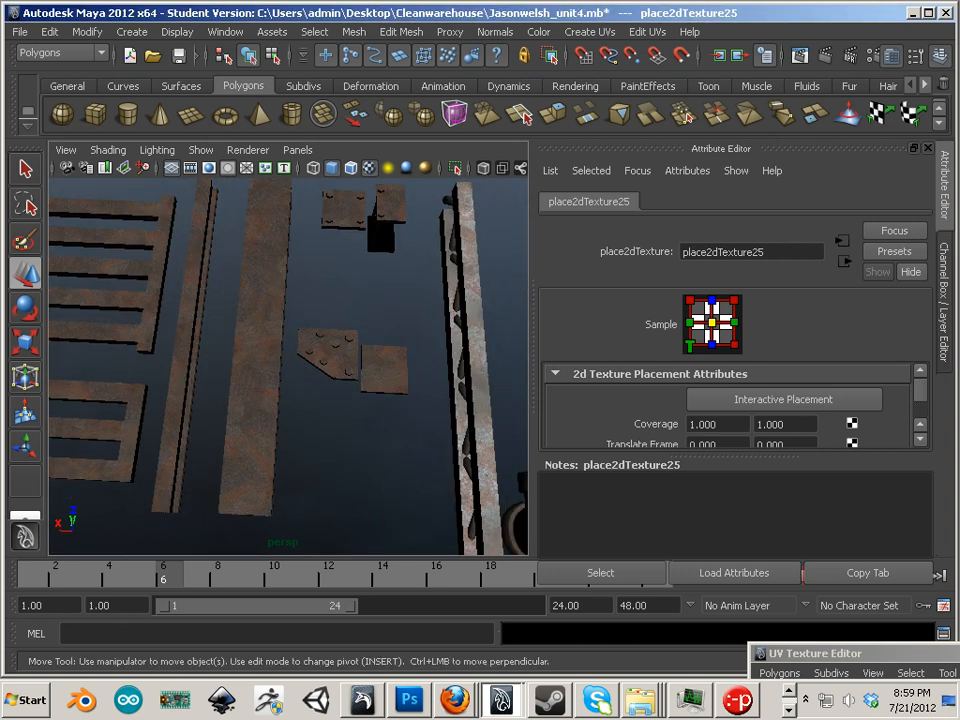
{"action": "middle_click_drag", "start_coordinate": [712, 323], "coordinate": [183, 313]}
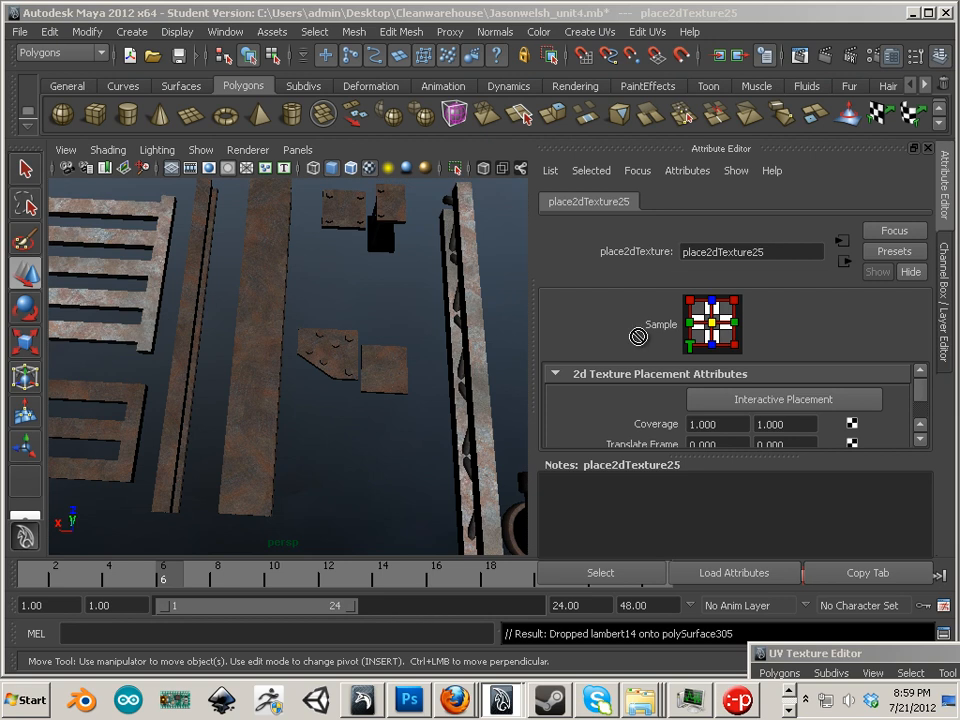
{"action": "middle_click_drag", "start_coordinate": [638, 336], "coordinate": [131, 397]}
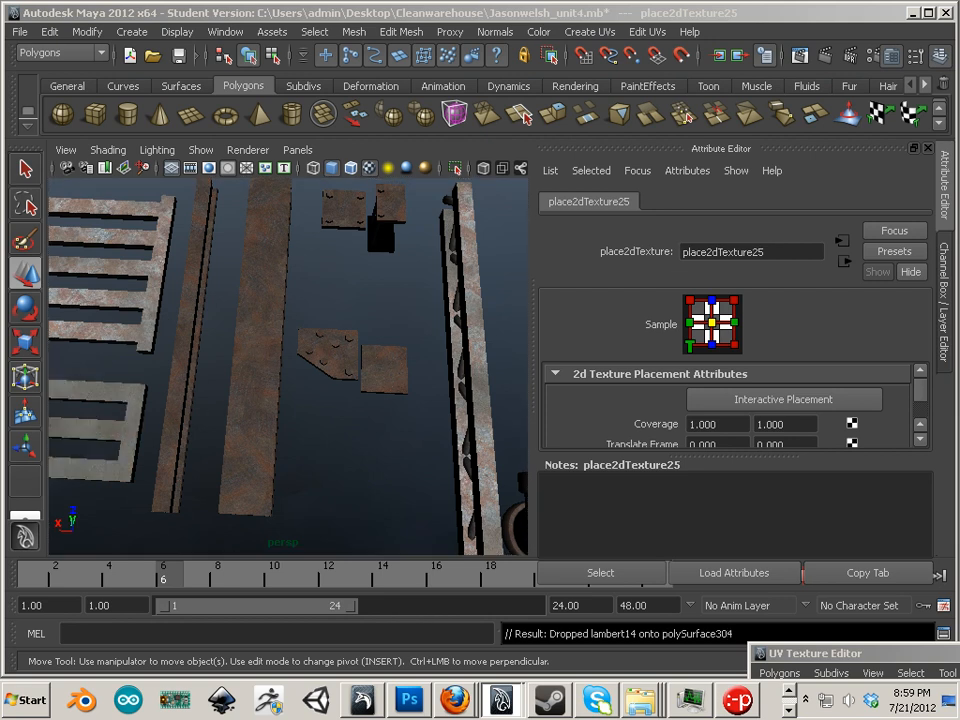
- Assign the lambert16 material to the wide beam and apply a material to the narrow beam next to it
{"action": "middle_click_drag", "start_coordinate": [801, 294], "coordinate": [261, 312]}
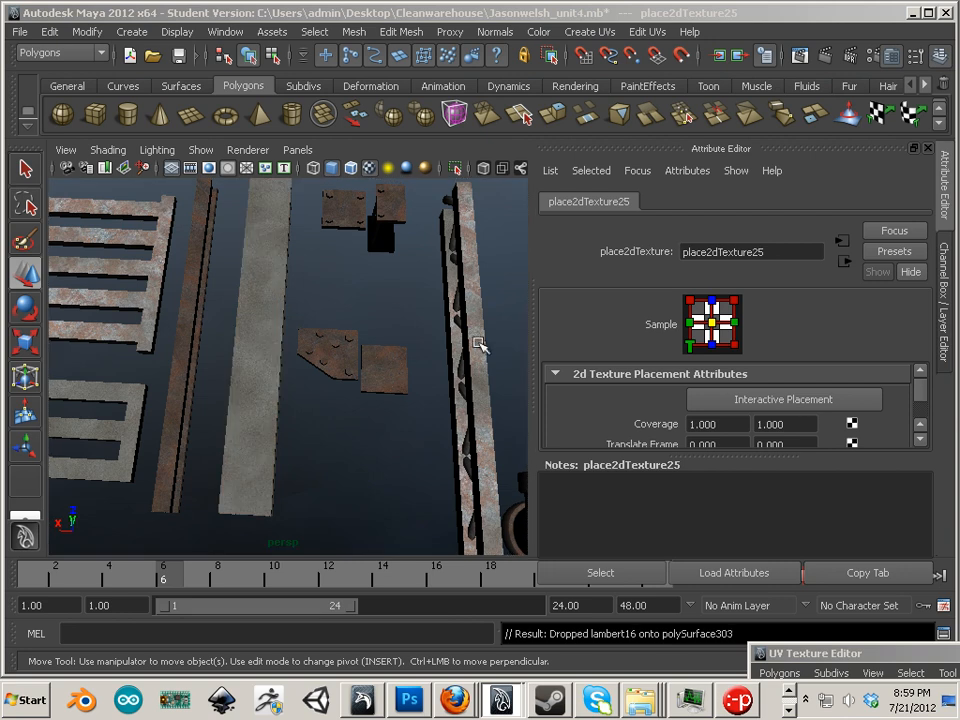
{"action": "middle_click_drag", "start_coordinate": [959, 331], "coordinate": [387, 331]}
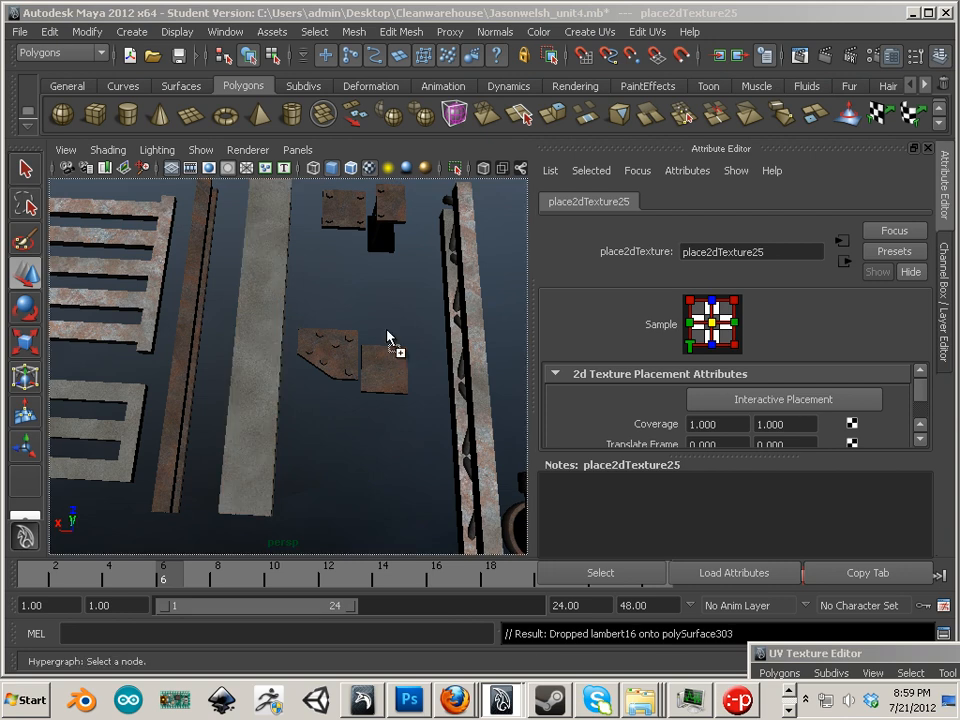
{"action": "middle_click_drag", "start_coordinate": [196, 316], "coordinate": [196, 316]}
- Assign the lambert16 material to the thin flat bar between the round rod and the slatted frames
{"action": "left_click_drag", "start_coordinate": [88, 308], "coordinate": [208, 315], "text": "alt"}
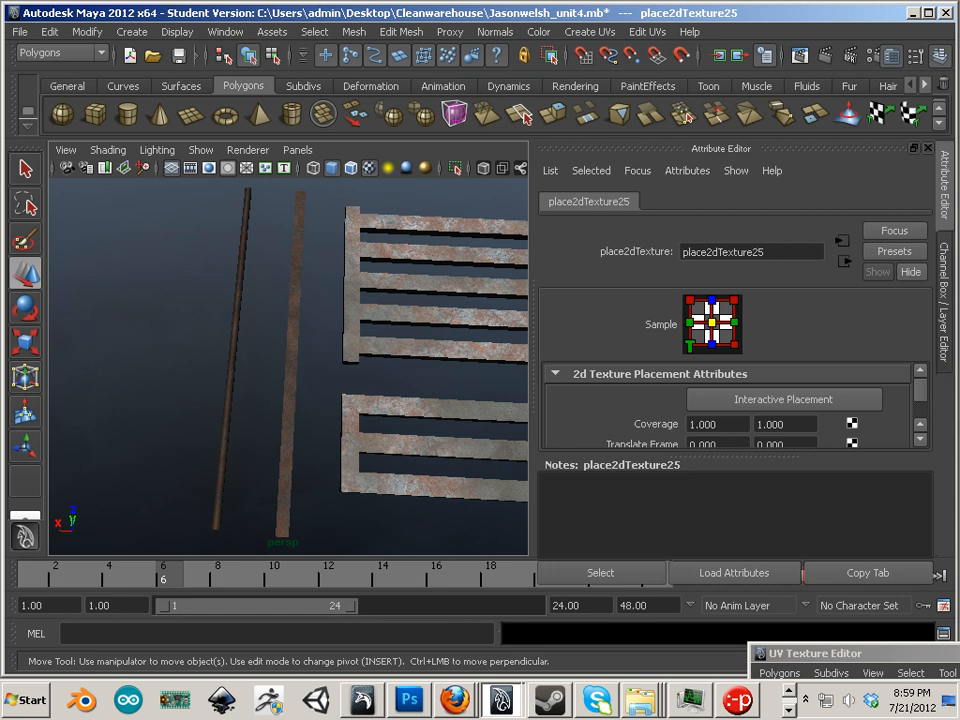
{"action": "middle_click_drag", "start_coordinate": [959, 333], "coordinate": [415, 333]}
{"action": "middle_click_drag", "start_coordinate": [300, 338], "coordinate": [297, 338]}
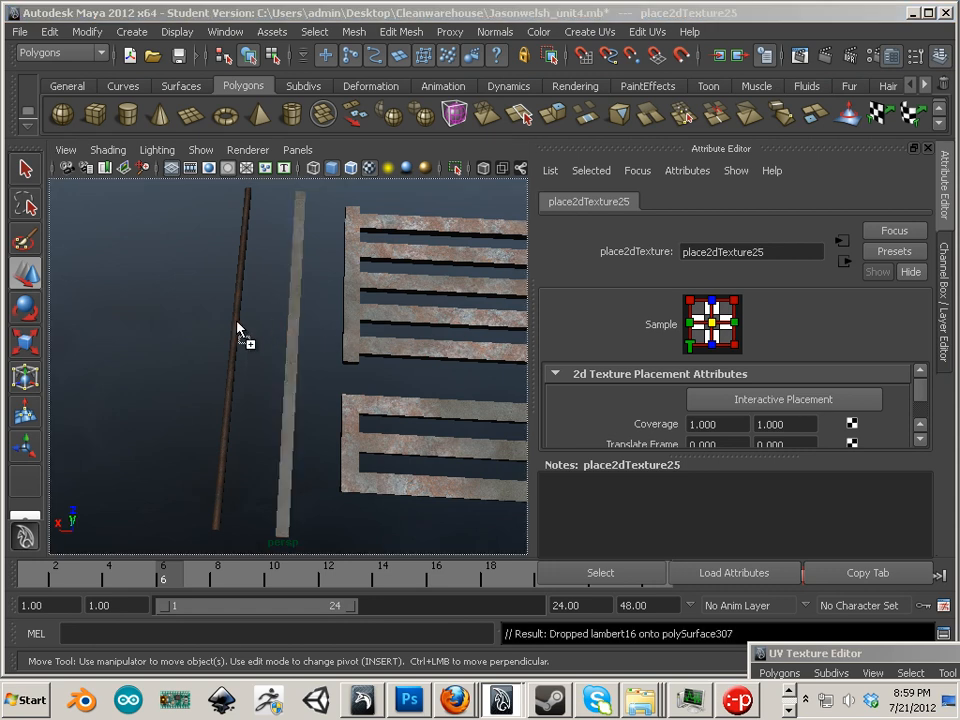
- Select all the pipes, beams, plates, frames and rods and move them together about 3.23 units along X
{"action": "left_click_drag", "start_coordinate": [240, 332], "coordinate": [310, 333], "text": "alt"}
{"action": "right_click_drag", "start_coordinate": [309, 331], "coordinate": [243, 330], "text": "alt"}
{"action": "middle_click_drag", "start_coordinate": [243, 330], "coordinate": [226, 298], "text": "alt"}
{"action": "right_click_drag", "start_coordinate": [226, 298], "coordinate": [342, 326], "text": "alt"}
{"action": "left_click_drag", "start_coordinate": [242, 330], "coordinate": [310, 355], "text": "alt"}
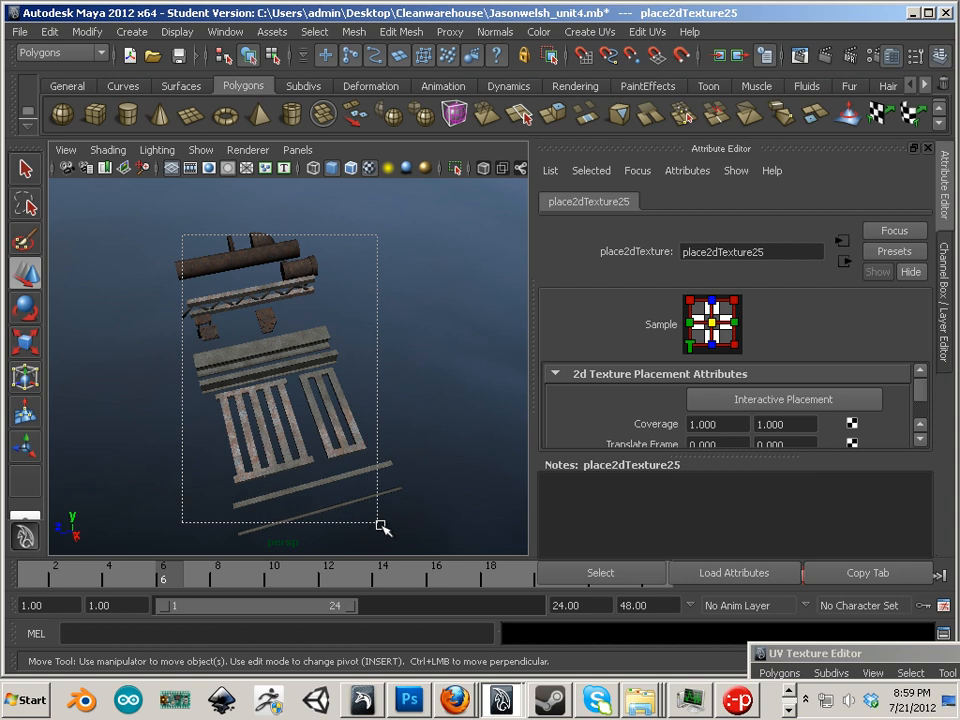
{"action": "left_click_drag", "start_coordinate": [380, 524], "coordinate": [378, 520]}
{"action": "left_click_drag", "start_coordinate": [378, 520], "coordinate": [372, 374], "text": "alt"}
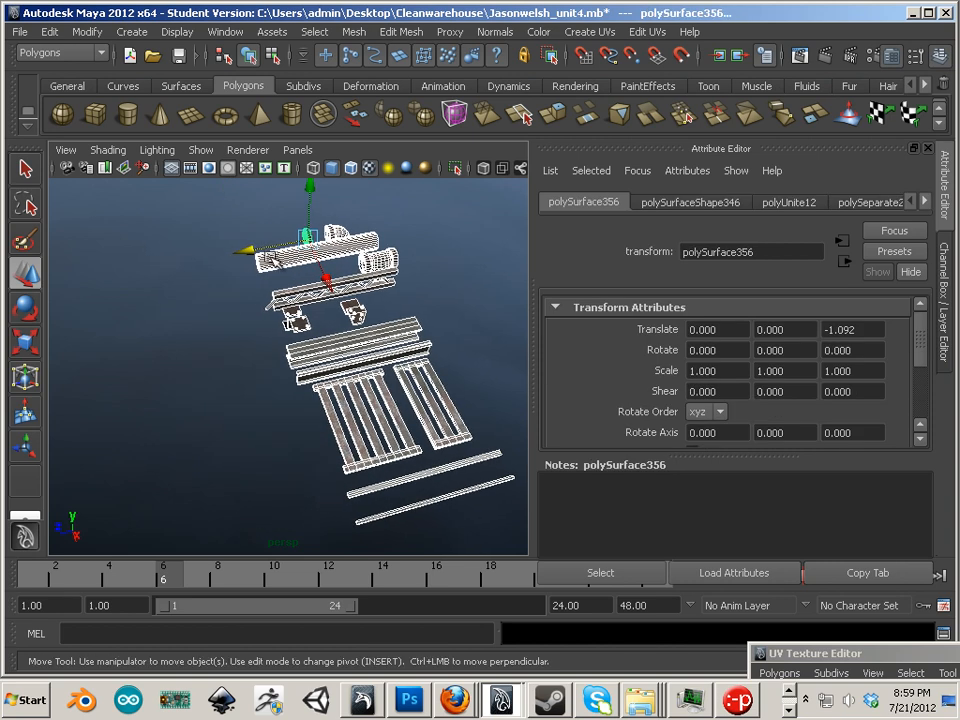
{"action": "right_click_drag", "start_coordinate": [343, 285], "coordinate": [228, 290], "text": "alt"}
{"action": "middle_click_drag", "start_coordinate": [228, 290], "coordinate": [340, 270], "text": "alt"}
{"action": "right_click_drag", "start_coordinate": [340, 270], "coordinate": [191, 270], "text": "alt"}
{"action": "middle_click_drag", "start_coordinate": [268, 318], "coordinate": [298, 241], "text": "alt"}
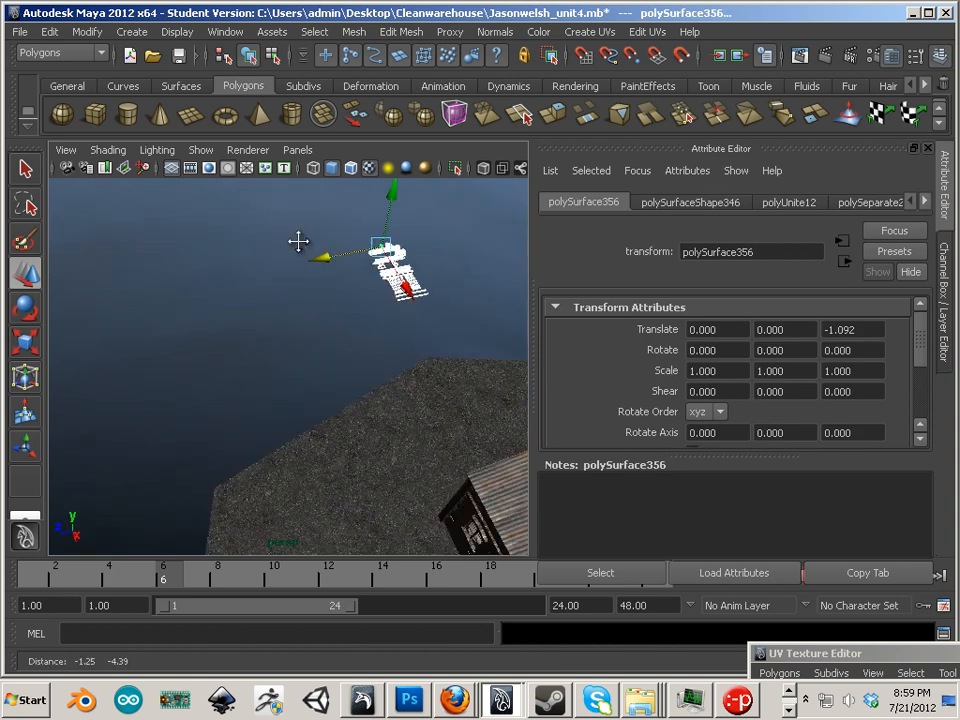
{"action": "left_click_drag", "start_coordinate": [298, 241], "coordinate": [298, 315], "text": "alt"}
{"action": "right_click_drag", "start_coordinate": [235, 295], "coordinate": [275, 288], "text": "alt"}
{"action": "middle_click_drag", "start_coordinate": [275, 288], "coordinate": [398, 345], "text": "alt"}
{"action": "right_click_drag", "start_coordinate": [398, 345], "coordinate": [455, 346], "text": "alt"}
{"action": "left_click_drag", "start_coordinate": [455, 346], "coordinate": [266, 355], "text": "alt"}
{"action": "middle_click_drag", "start_coordinate": [266, 355], "coordinate": [264, 281], "text": "alt"}
{"action": "right_click_drag", "start_coordinate": [264, 281], "coordinate": [341, 336], "text": "alt"}
{"action": "middle_click_drag", "start_coordinate": [341, 336], "coordinate": [299, 266], "text": "alt"}
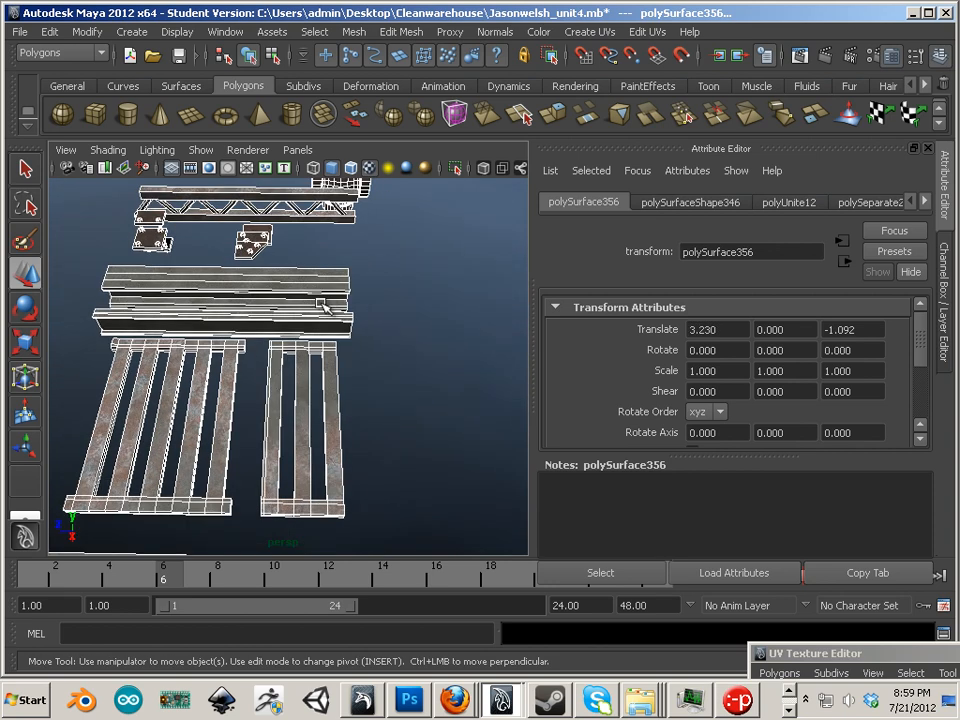
- Duplicate the large slatted frame and move the copy away from the other pieces to about -184.5 in Z
{"action": "right_click_drag", "start_coordinate": [320, 305], "coordinate": [255, 262], "text": "alt"}
{"action": "left_click", "coordinate": [306, 397]}
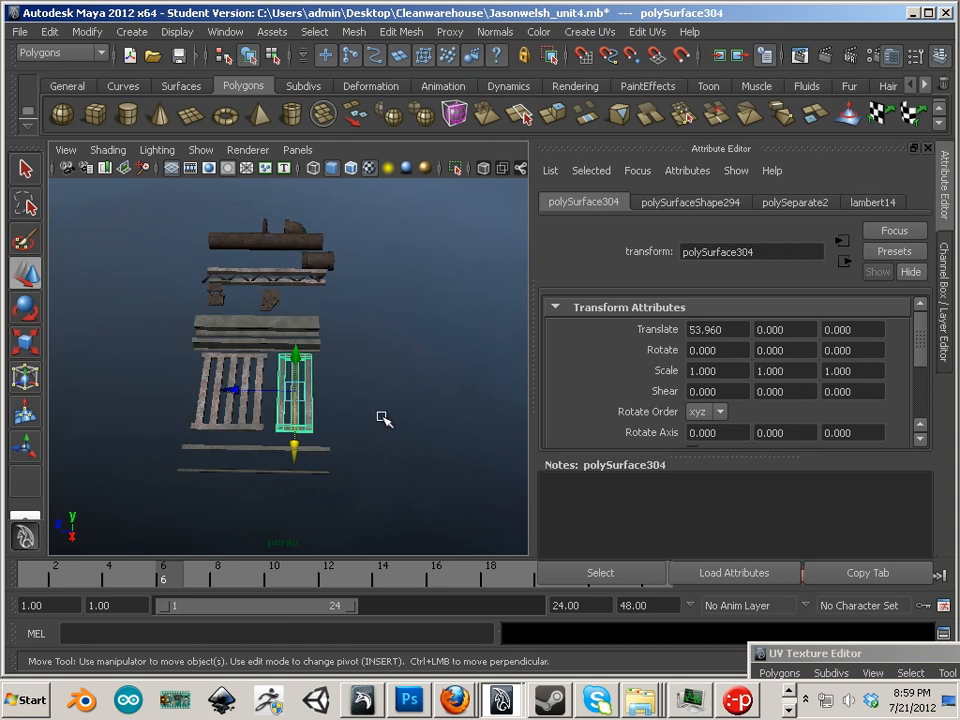
{"action": "left_click_drag", "start_coordinate": [383, 418], "coordinate": [328, 416], "text": "alt"}
{"action": "left_click", "coordinate": [117, 408]}
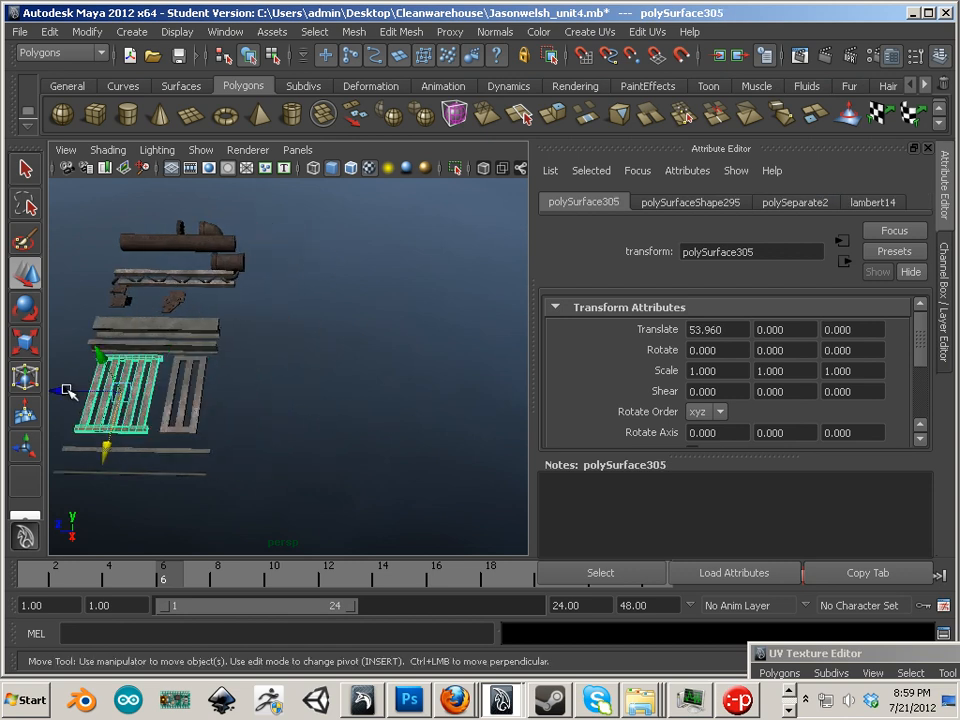
{"action": "key", "text": "ctrl+d"}
{"action": "left_click_drag", "start_coordinate": [64, 392], "coordinate": [351, 413]}
{"action": "middle_click_drag", "start_coordinate": [351, 413], "coordinate": [289, 408], "text": "alt"}
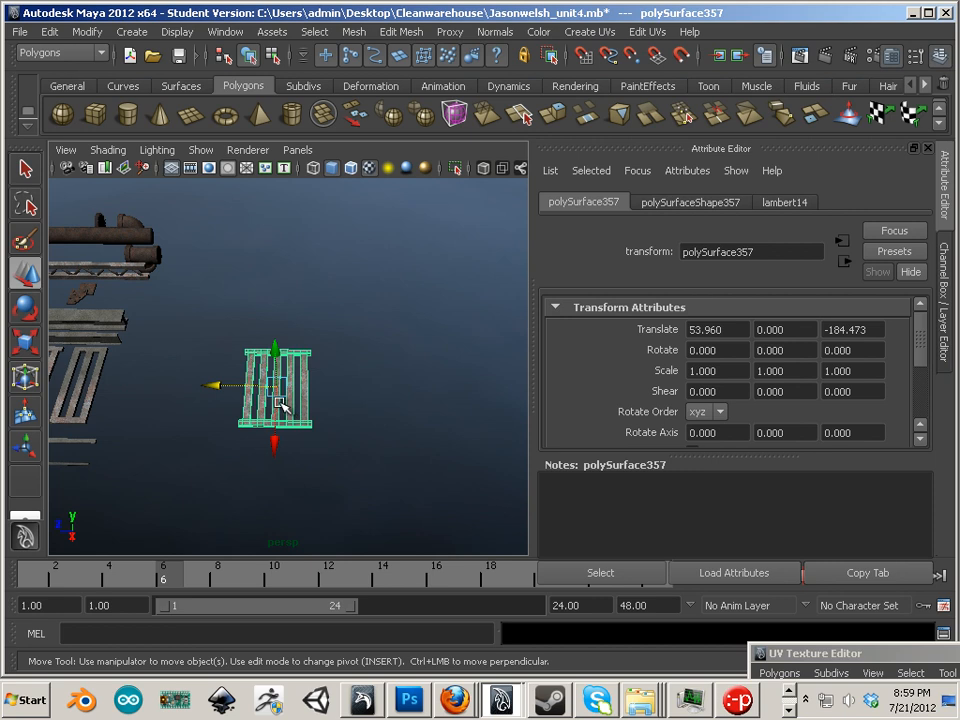
- Add four more copies of the slatted frame end to end along Z to form a long walkway
{"action": "key", "text": "shift+d"}
{"action": "left_click_drag", "start_coordinate": [449, 388], "coordinate": [284, 394]}
{"action": "right_click_drag", "start_coordinate": [284, 394], "coordinate": [352, 410], "text": "alt"}
{"action": "key", "text": "shift+d"}
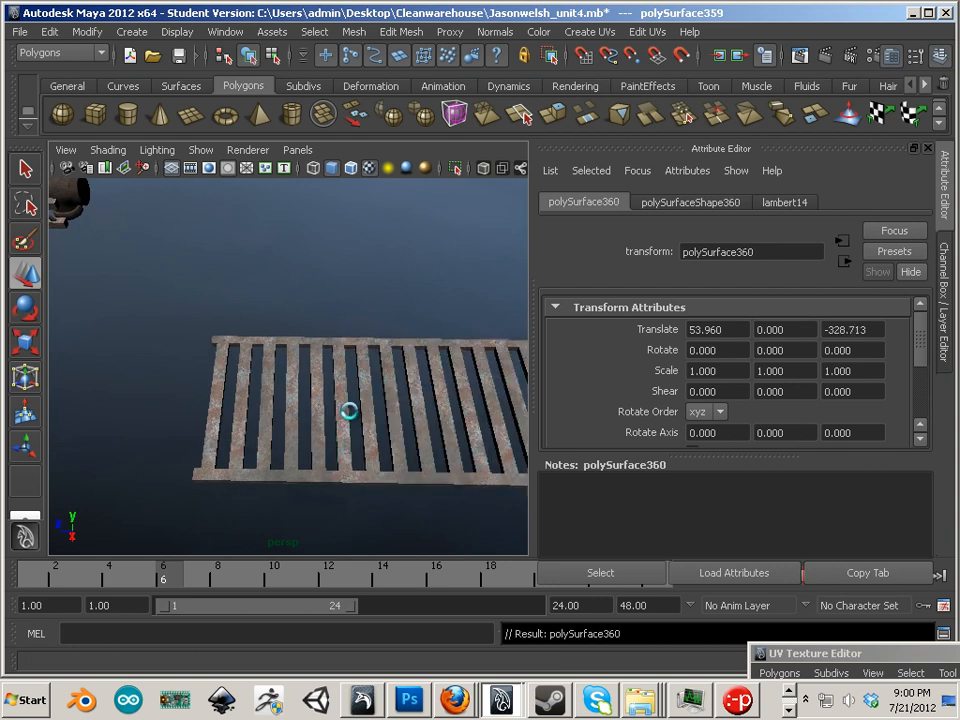
{"action": "middle_click_drag", "start_coordinate": [446, 425], "coordinate": [332, 403], "text": "alt"}
{"action": "left_click_drag", "start_coordinate": [332, 403], "coordinate": [272, 420], "text": "alt"}
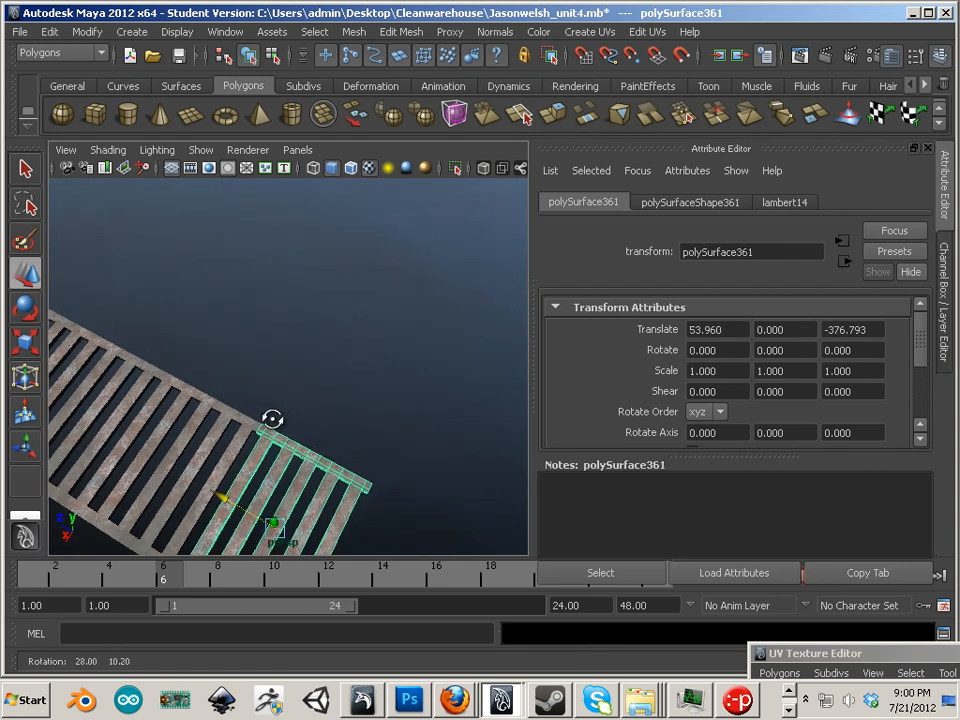
- Duplicate the thin round rod and move the copy next to the walkway's near end, about 20.7 in X and -132.7 in Z
{"action": "middle_click_drag", "start_coordinate": [272, 420], "coordinate": [330, 381], "text": "alt"}
{"action": "left_click_drag", "start_coordinate": [330, 381], "coordinate": [287, 338], "text": "alt"}
{"action": "middle_click_drag", "start_coordinate": [287, 338], "coordinate": [242, 431], "text": "alt"}
{"action": "left_click_drag", "start_coordinate": [242, 431], "coordinate": [233, 407], "text": "alt"}
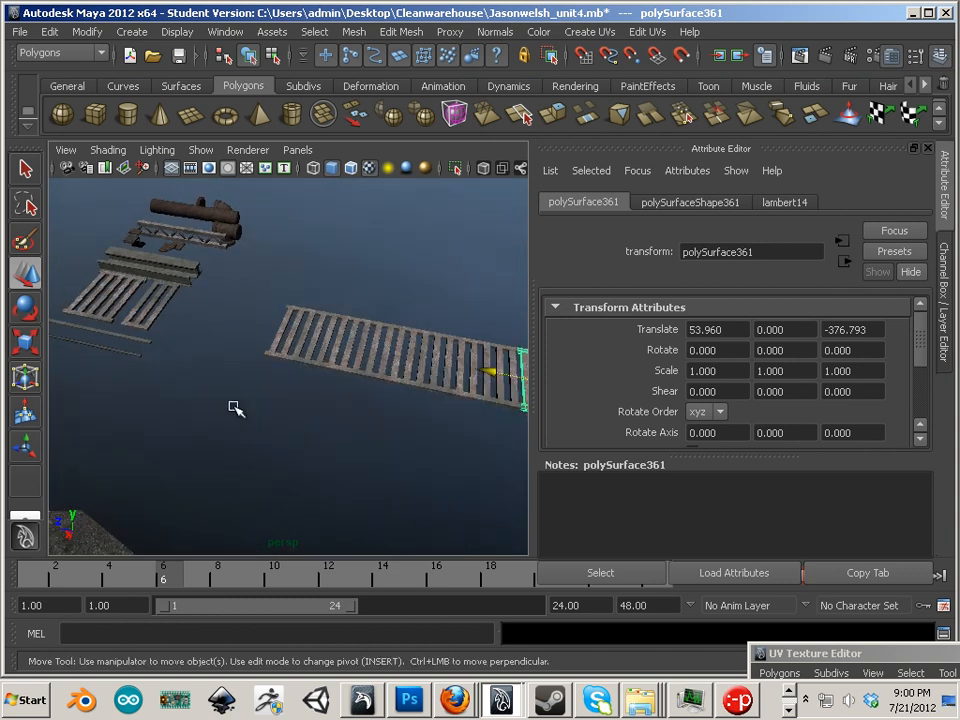
{"action": "left_click", "coordinate": [118, 352]}
{"action": "key", "text": "ctrl+d"}
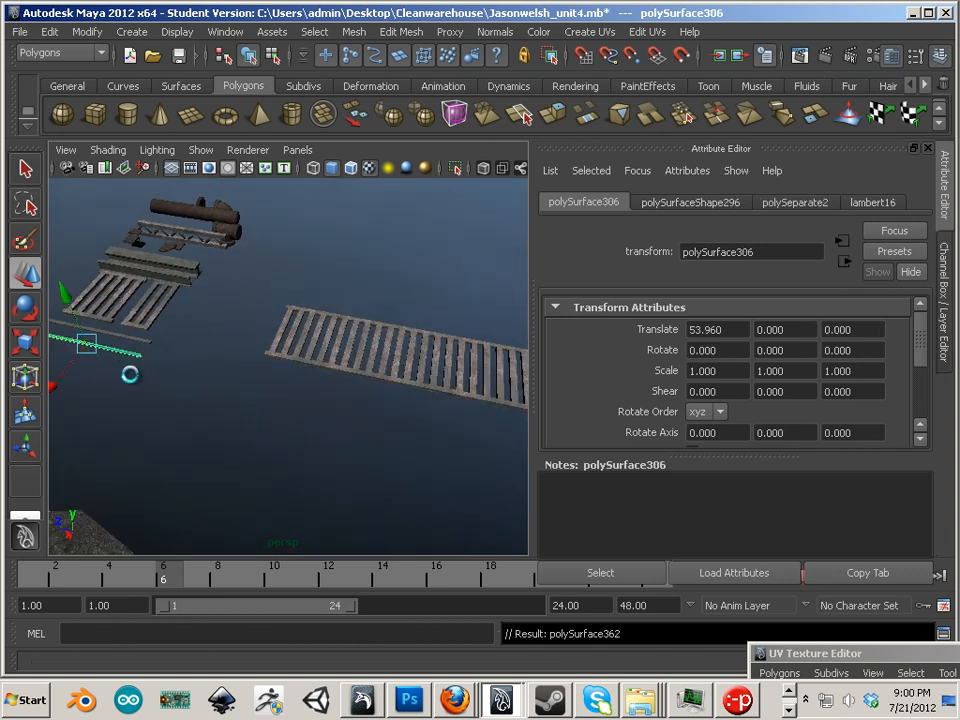
{"action": "left_click_drag", "start_coordinate": [80, 343], "coordinate": [247, 378]}
- Stand the copied rod upright by setting its rotation to 90, 0, 0
{"action": "left_click", "coordinate": [38, 313]}
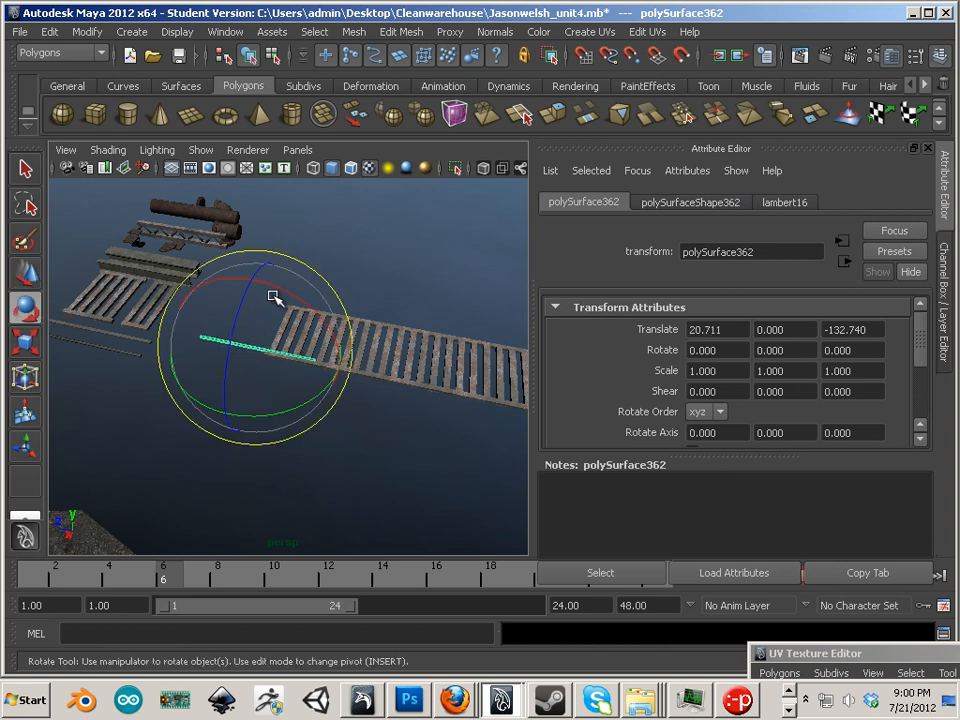
{"action": "left_click_drag", "start_coordinate": [272, 296], "coordinate": [341, 407]}
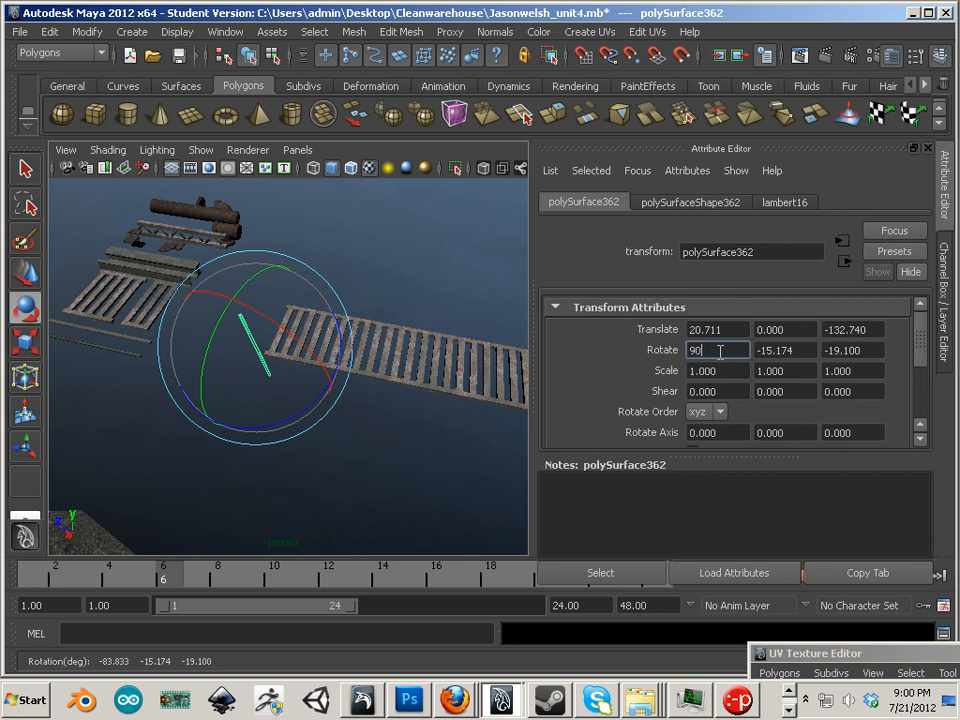
{"action": "type", "text": "90"}
{"action": "key", "text": "Tab"}
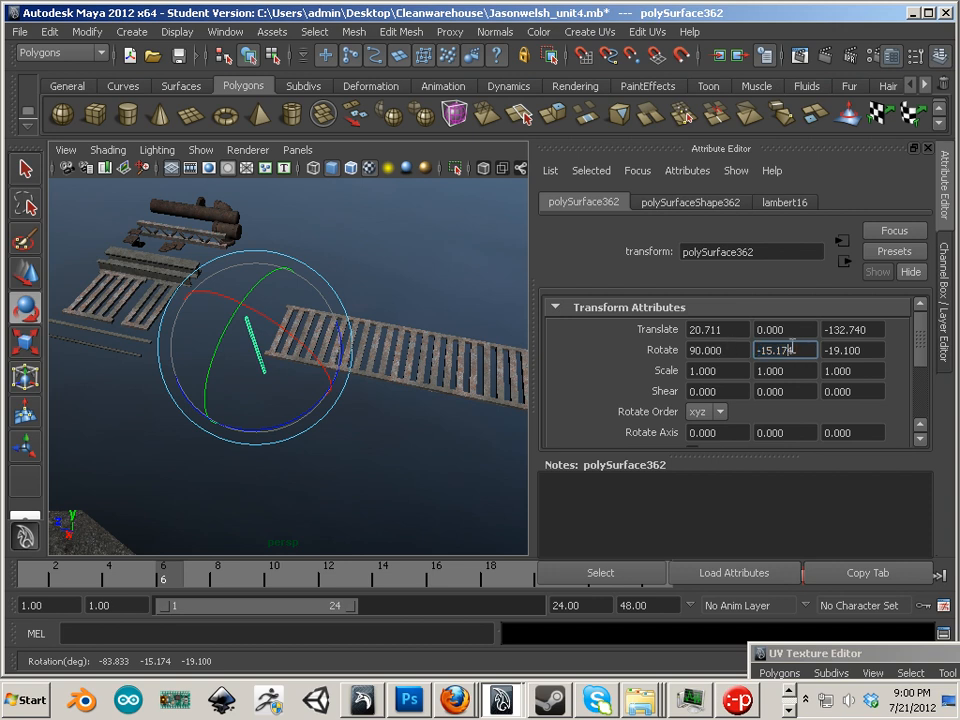
{"action": "left_click", "coordinate": [871, 352]}
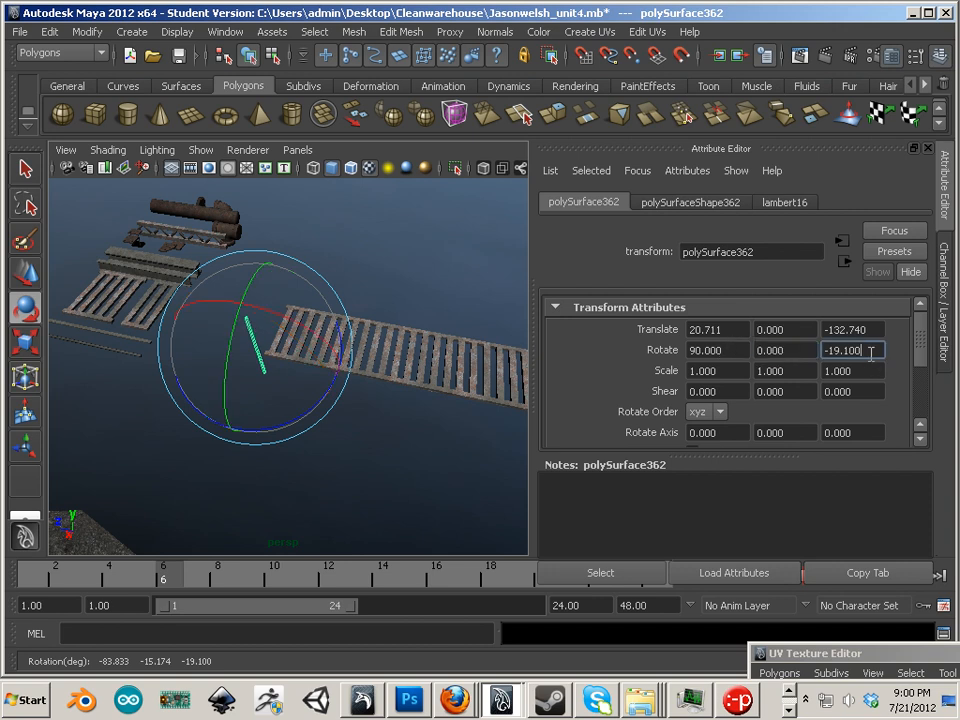
{"action": "type", "text": "0"}
{"action": "left_click", "coordinate": [798, 350]}
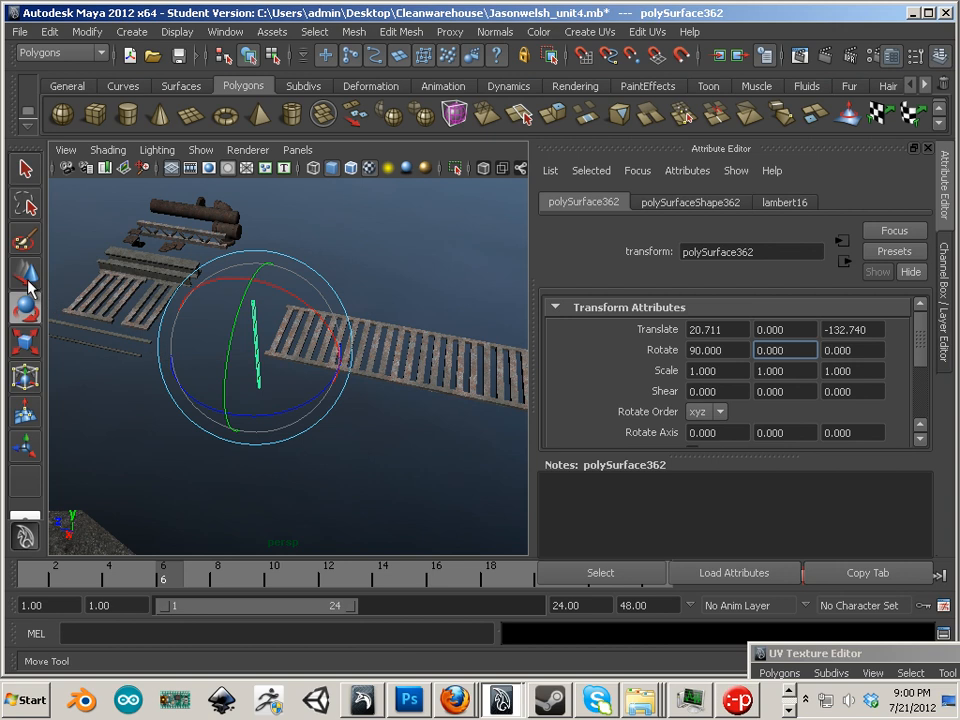
- Move the upright rod to the walkway's end corner and shorten it to a Z scale of about 0.633
{"action": "left_click", "coordinate": [25, 272]}
{"action": "left_click_drag", "start_coordinate": [218, 341], "coordinate": [240, 343]}
{"action": "left_click_drag", "start_coordinate": [250, 388], "coordinate": [216, 390], "text": "alt"}
{"action": "right_click_drag", "start_coordinate": [216, 390], "coordinate": [292, 394], "text": "alt"}
{"action": "left_click_drag", "start_coordinate": [222, 341], "coordinate": [211, 180]}
{"action": "middle_click_drag", "start_coordinate": [211, 180], "coordinate": [233, 218], "text": "alt"}
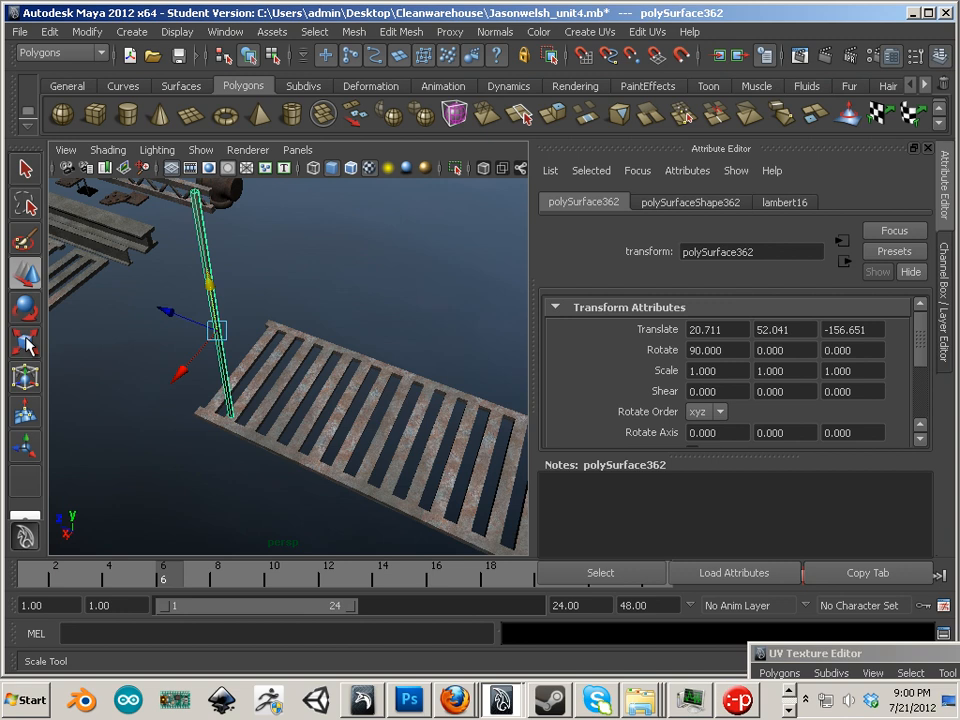
{"action": "left_click", "coordinate": [26, 342]}
{"action": "left_click_drag", "start_coordinate": [224, 381], "coordinate": [226, 379]}
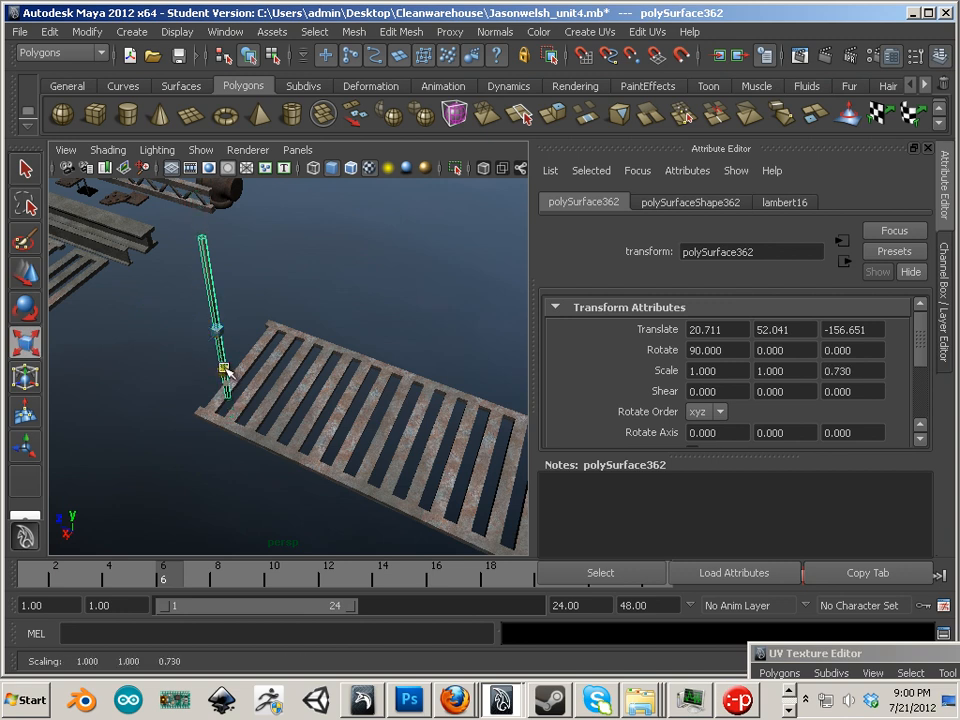
- Lower the shortened post onto the walkway's long edge, at about 22.4 in X and 30.0 in Y
{"action": "left_click", "coordinate": [27, 281]}
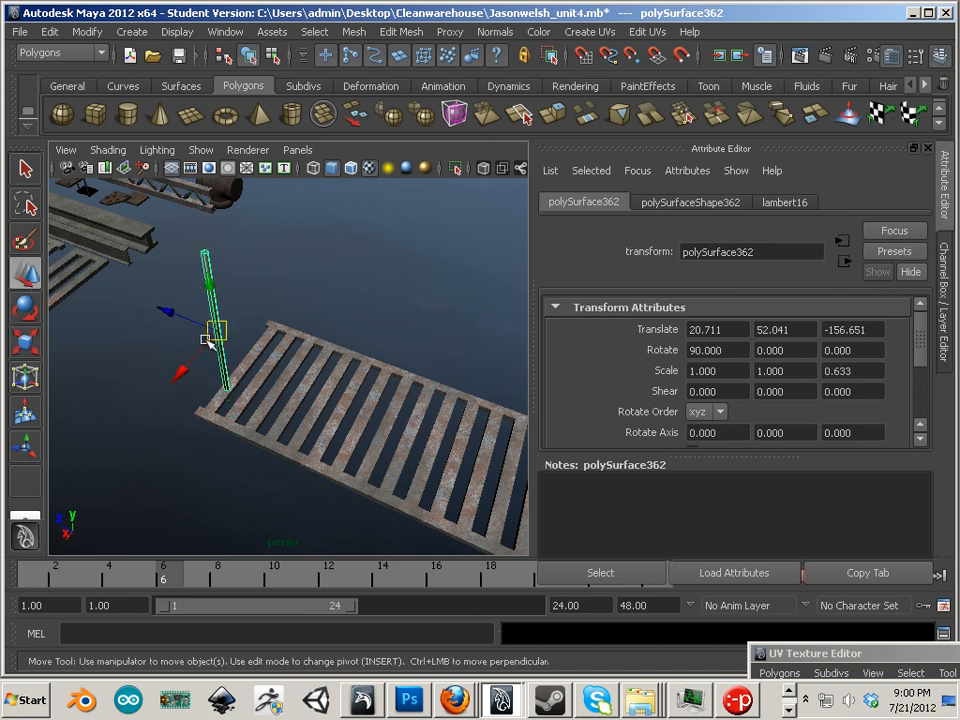
{"action": "left_click_drag", "start_coordinate": [204, 293], "coordinate": [202, 331]}
{"action": "left_click_drag", "start_coordinate": [210, 393], "coordinate": [228, 403]}
{"action": "left_click_drag", "start_coordinate": [260, 253], "coordinate": [257, 270]}
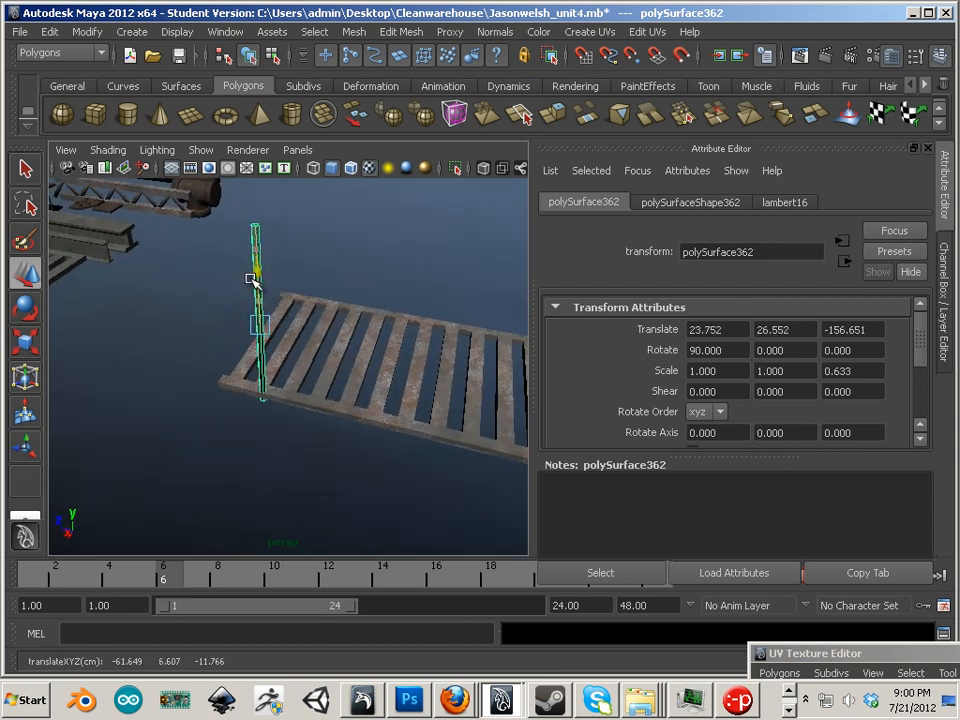
{"action": "left_click_drag", "start_coordinate": [237, 345], "coordinate": [238, 343]}
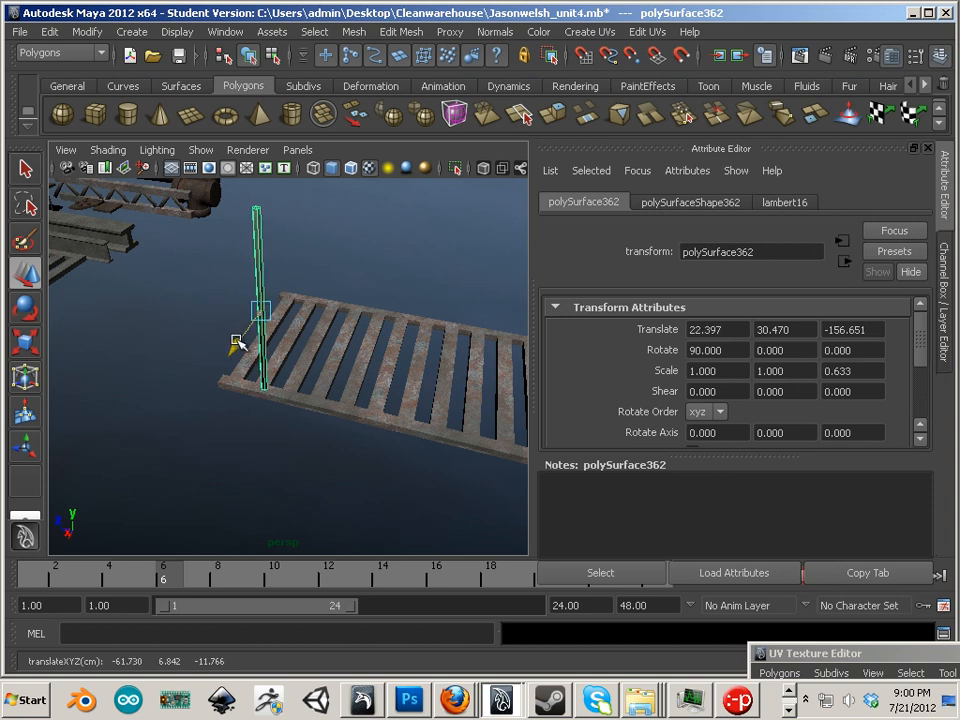
{"action": "middle_click_drag", "start_coordinate": [313, 367], "coordinate": [298, 364], "text": "alt"}
{"action": "scroll", "coordinate": [298, 372], "scroll_direction": "down", "scroll_amount": 1}
{"action": "scroll", "coordinate": [298, 364], "scroll_direction": "up", "scroll_amount": 2}
{"action": "left_click_drag", "start_coordinate": [251, 238], "coordinate": [236, 403]}
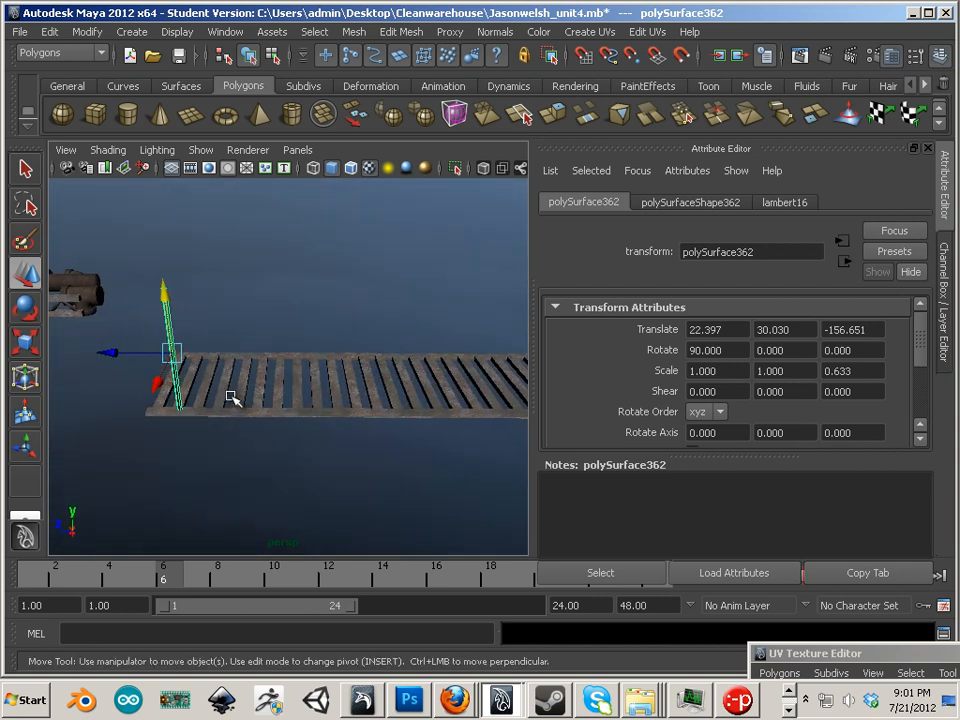
- Duplicate the post nine times along the walkway's edge, spaced evenly about 22.7 units apart in Z
{"action": "key", "text": "ctrl+d"}
{"action": "left_click_drag", "start_coordinate": [118, 350], "coordinate": [170, 360]}
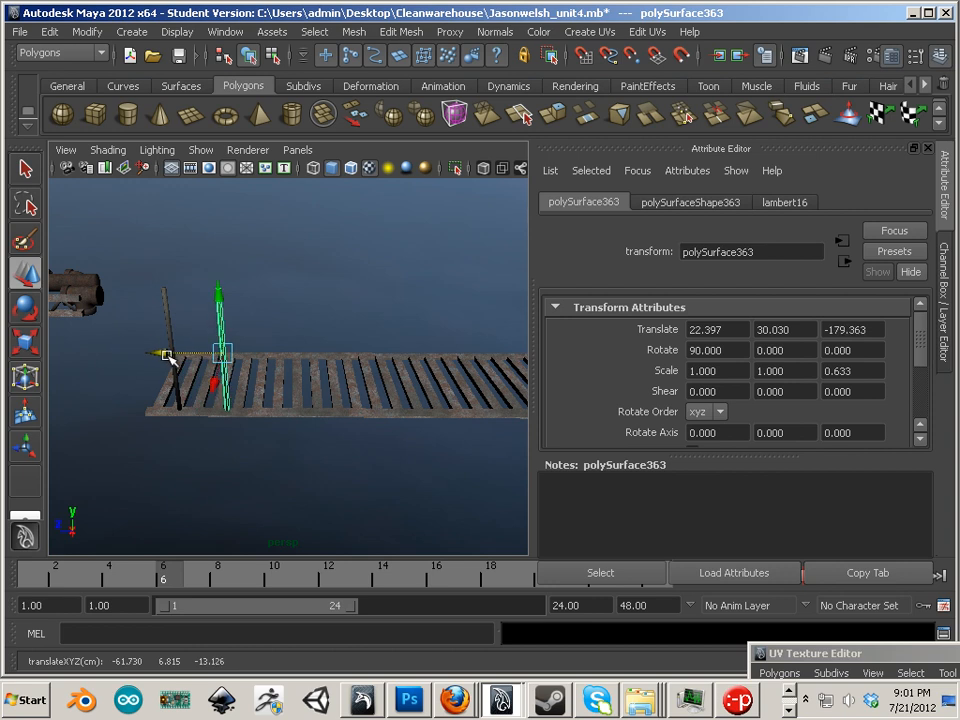
{"action": "key", "text": "shift+d"}
{"action": "key", "text": "shift+d"}
{"action": "key", "text": "shift+d"}
{"action": "key", "text": "shift+d"}
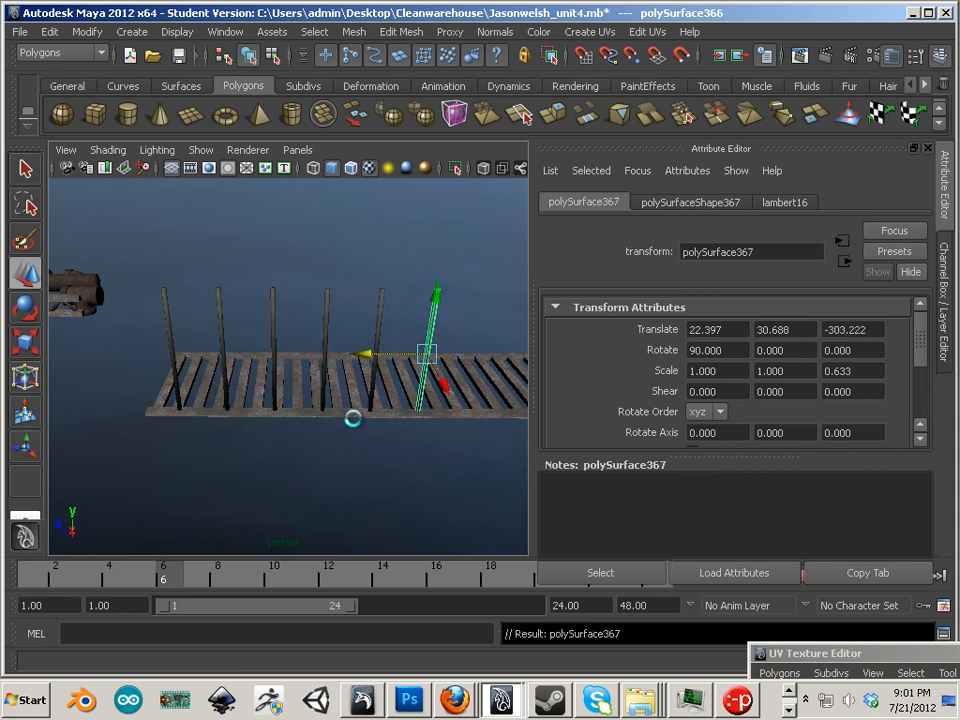
{"action": "middle_click_drag", "start_coordinate": [458, 441], "coordinate": [358, 446], "text": "alt"}
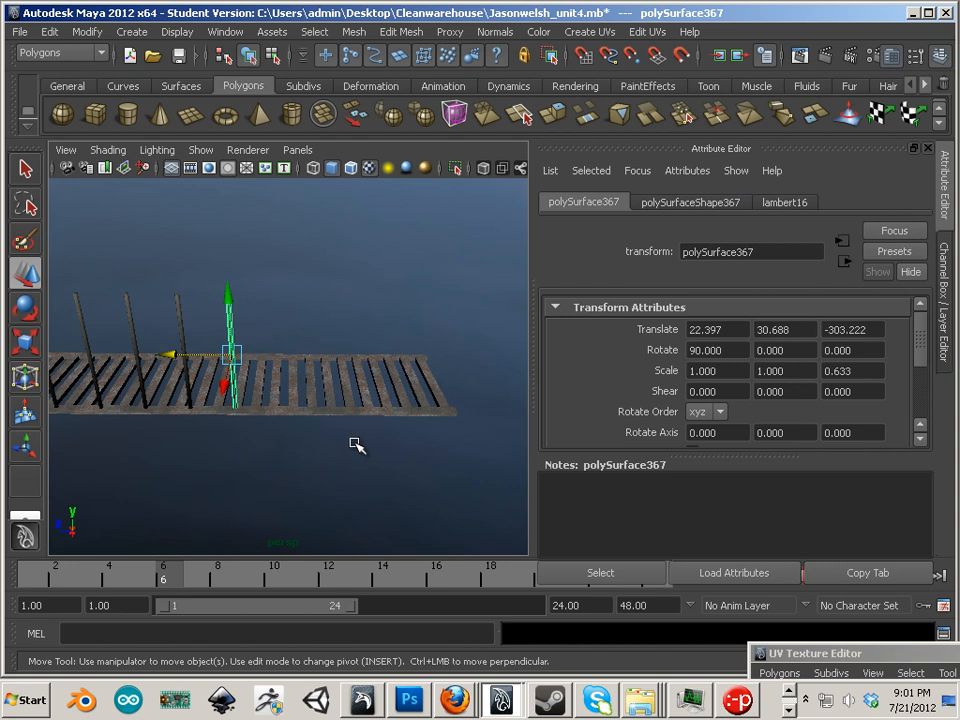
{"action": "key", "text": "shift+d"}
{"action": "key", "text": "shift+d"}
{"action": "key", "text": "shift+d"}
{"action": "key", "text": "shift+d"}
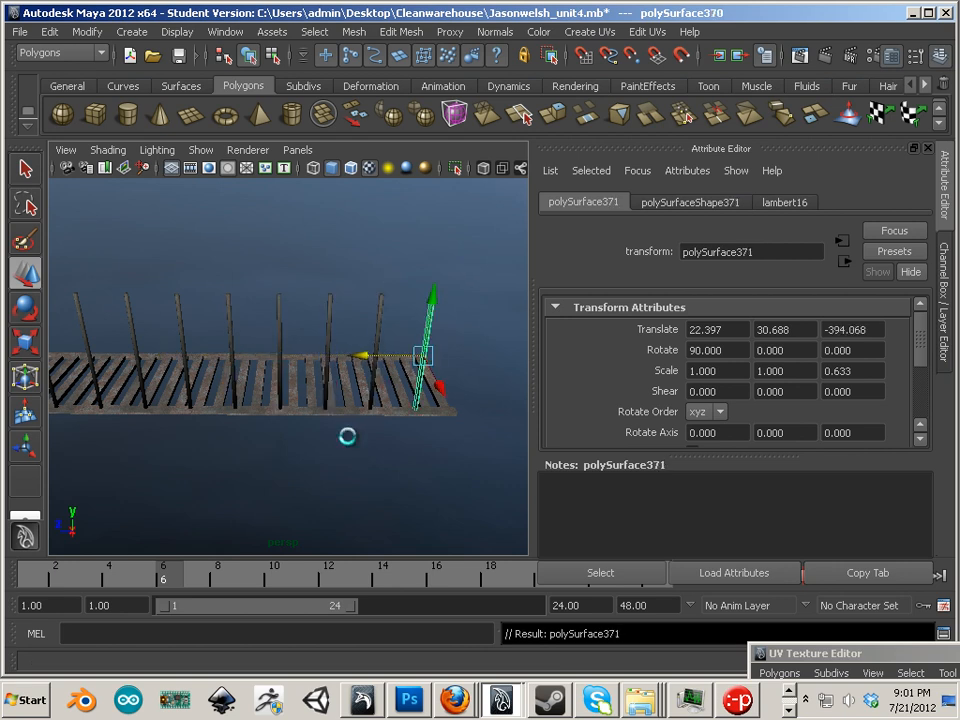
- Select all ten posts, duplicate them and move the copies to the walkway's opposite long edge
{"action": "left_click", "coordinate": [376, 327], "text": "shift"}
{"action": "left_click", "coordinate": [328, 328], "text": "shift"}
{"action": "left_click", "coordinate": [278, 330], "text": "shift"}
{"action": "left_click", "coordinate": [226, 328], "text": "shift"}
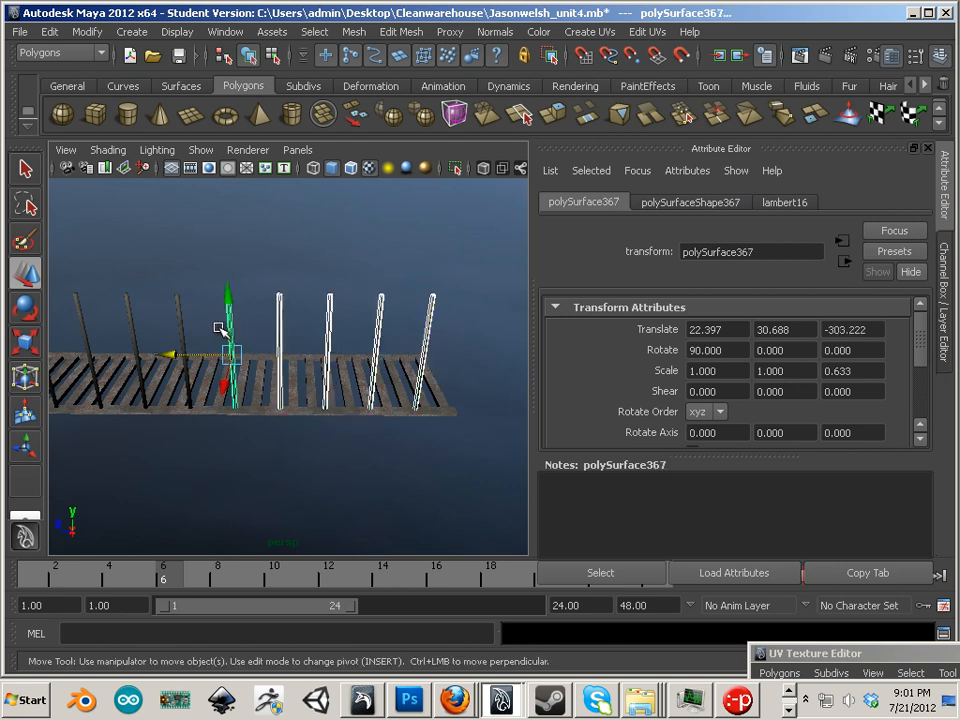
{"action": "left_click", "coordinate": [178, 328], "text": "shift"}
{"action": "middle_click_drag", "start_coordinate": [133, 326], "coordinate": [216, 320], "text": "alt"}
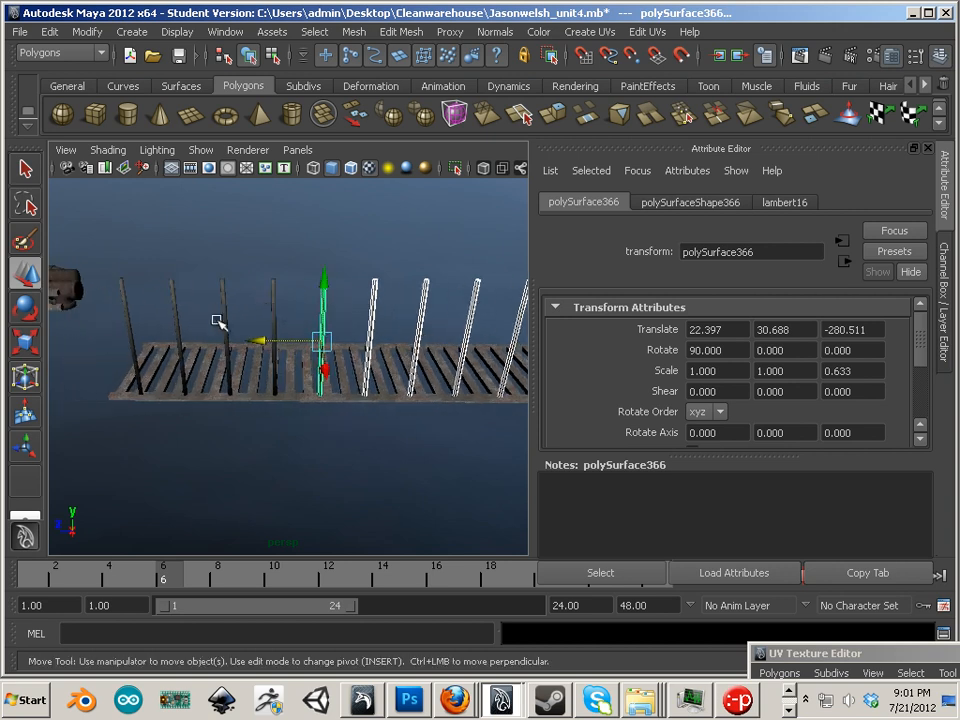
{"action": "left_click", "coordinate": [272, 318], "text": "shift"}
{"action": "left_click", "coordinate": [224, 318], "text": "shift"}
{"action": "left_click", "coordinate": [178, 318], "text": "shift"}
{"action": "left_click", "coordinate": [132, 320], "text": "shift"}
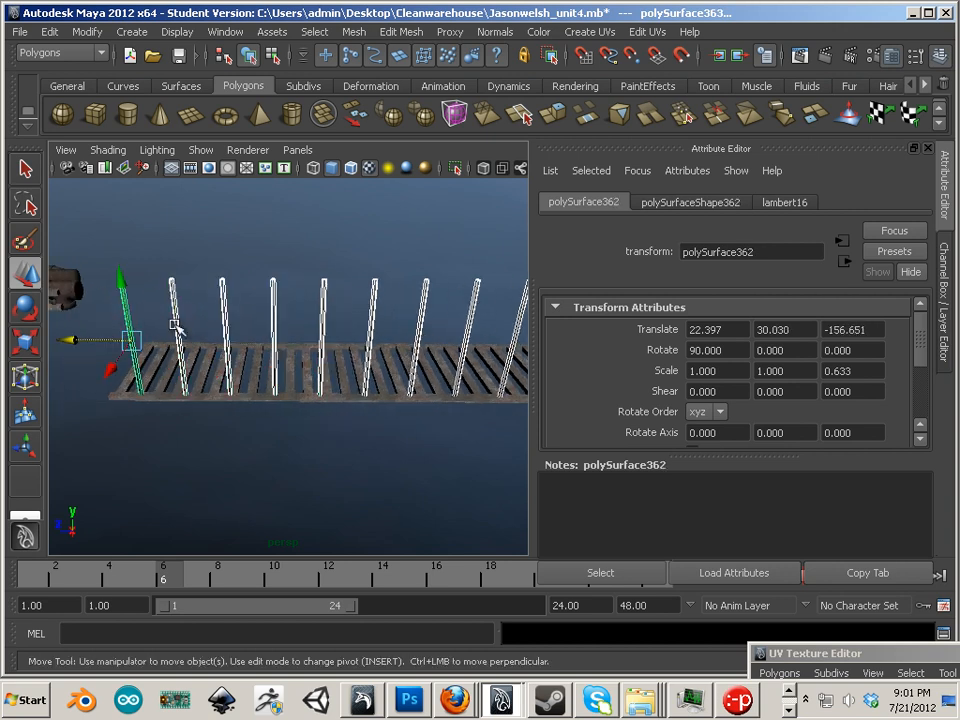
{"action": "key", "text": "ctrl+d"}
{"action": "left_click_drag", "start_coordinate": [364, 405], "coordinate": [133, 395], "text": "alt"}
{"action": "left_click_drag", "start_coordinate": [71, 369], "coordinate": [142, 312]}
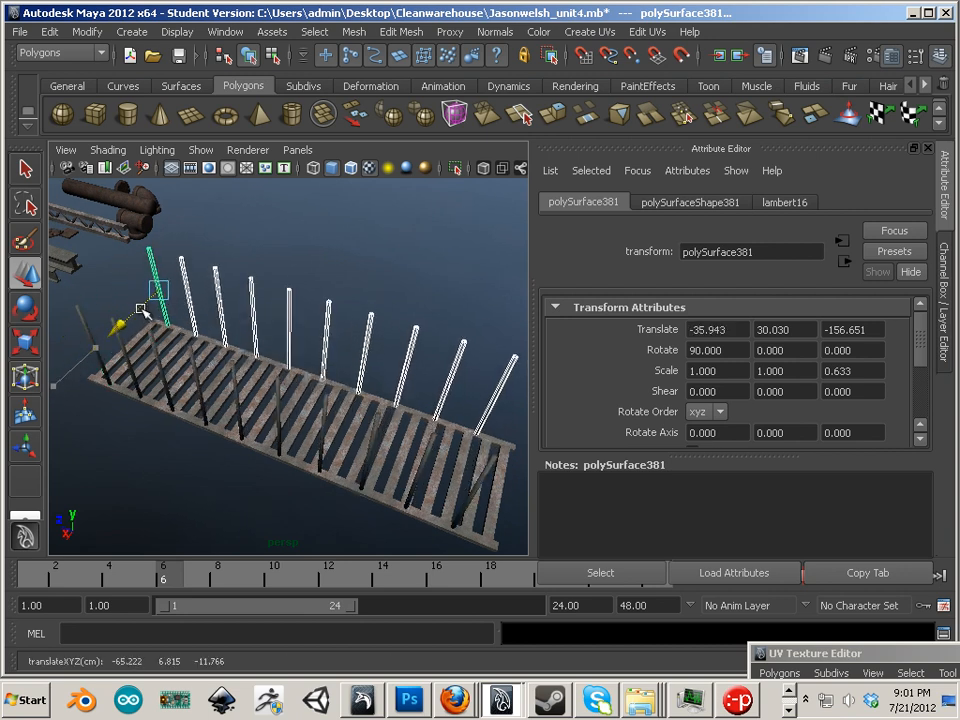
- Fine-tune the second row of posts on its edge to about -35.87 in X
{"action": "left_click_drag", "start_coordinate": [228, 350], "coordinate": [133, 336], "text": "alt"}
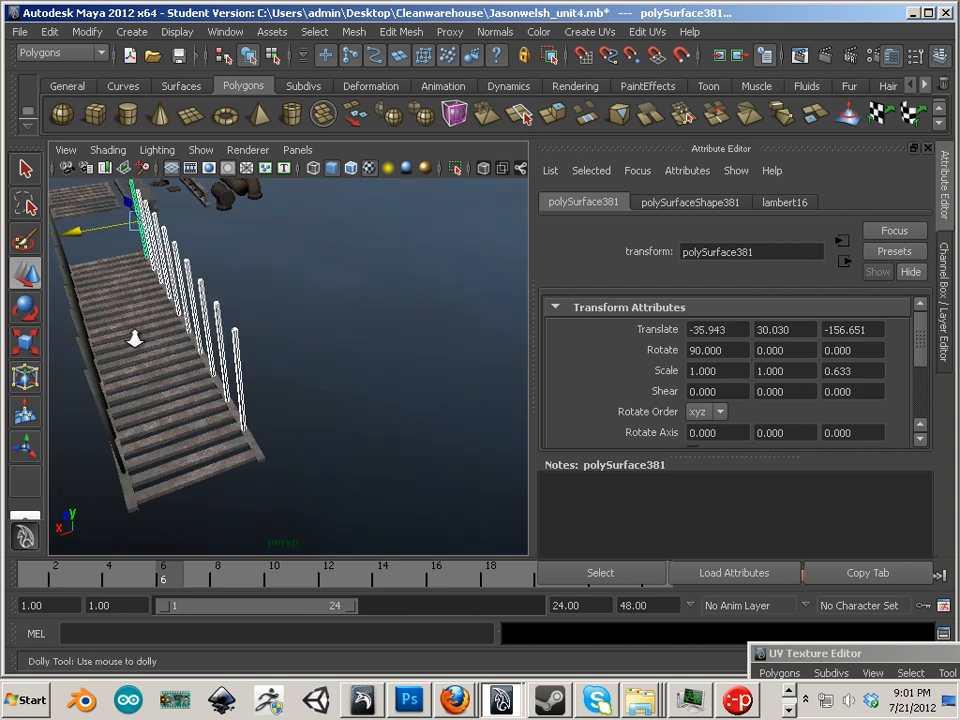
{"action": "right_click_drag", "start_coordinate": [133, 336], "coordinate": [156, 258], "text": "alt"}
{"action": "left_click_drag", "start_coordinate": [100, 194], "coordinate": [101, 198]}
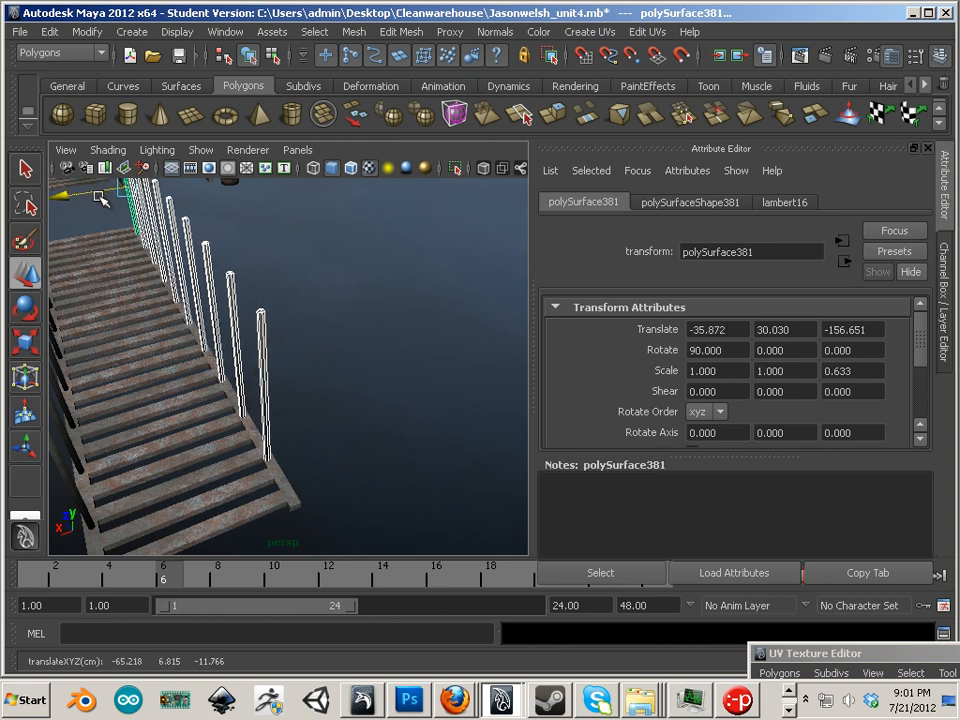
- Combine the walkway and both rows of posts into one mesh and center its pivot
{"action": "right_click_drag", "start_coordinate": [100, 197], "coordinate": [96, 384], "text": "alt"}
{"action": "left_click_drag", "start_coordinate": [96, 384], "coordinate": [170, 427], "text": "alt"}
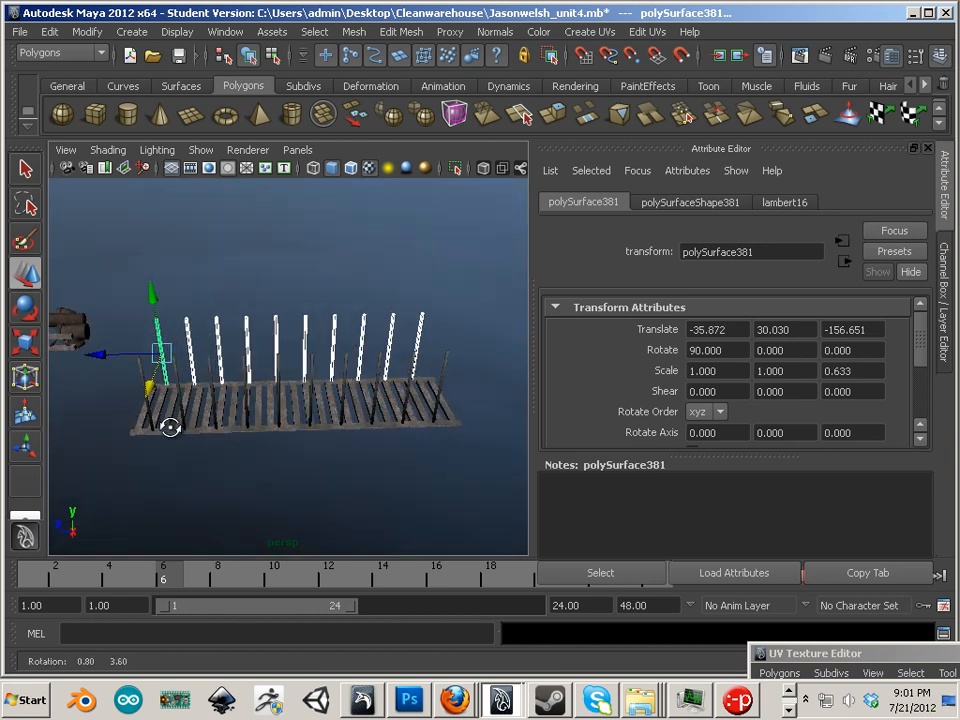
{"action": "right_click_drag", "start_coordinate": [170, 427], "coordinate": [192, 426], "text": "alt"}
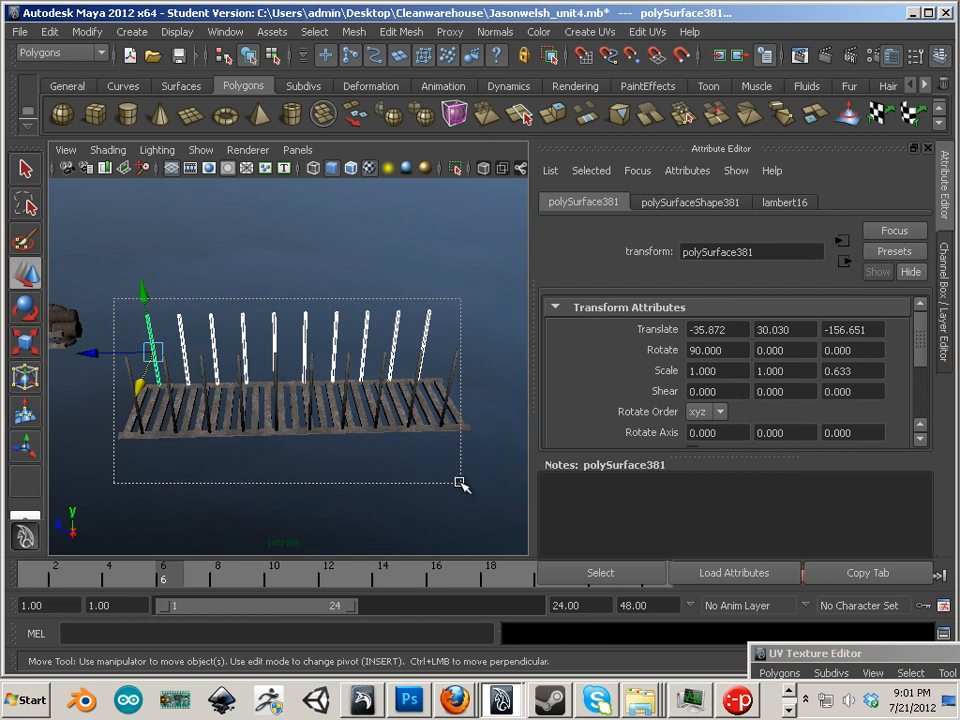
{"action": "left_click_drag", "start_coordinate": [462, 485], "coordinate": [462, 485]}
{"action": "left_click", "coordinate": [354, 31]}
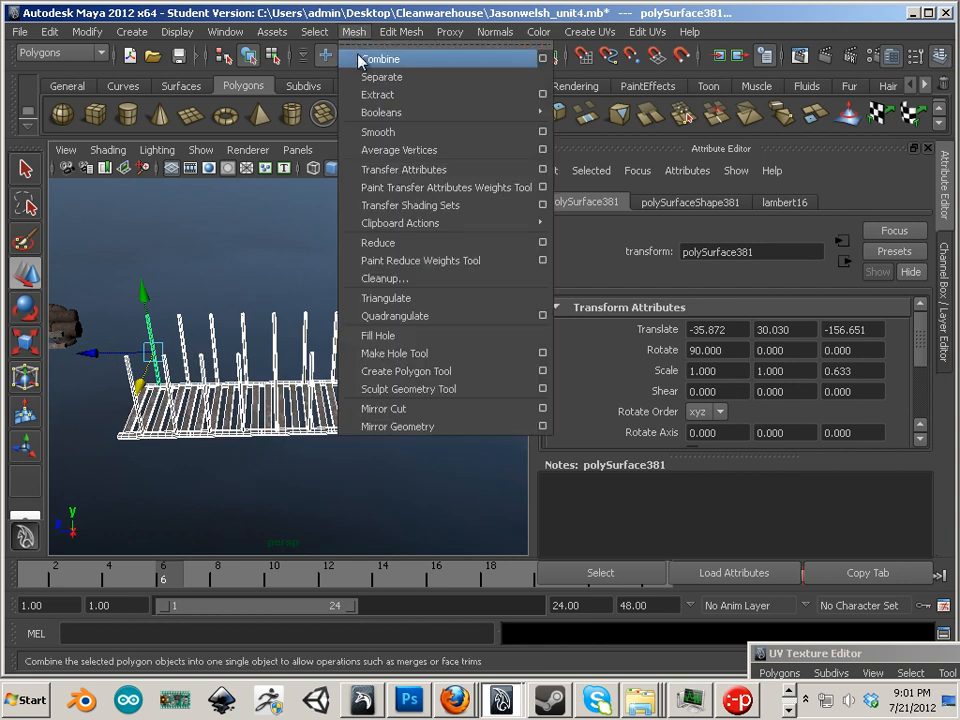
{"action": "left_click", "coordinate": [361, 61]}
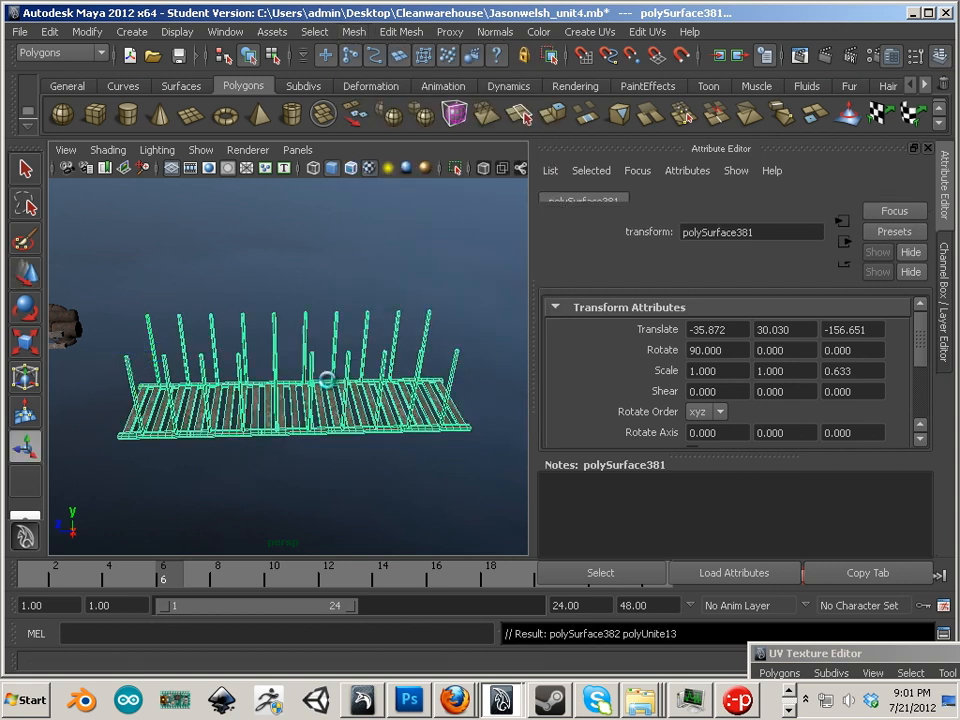
{"action": "left_click", "coordinate": [87, 31]}
{"action": "left_click", "coordinate": [119, 207]}
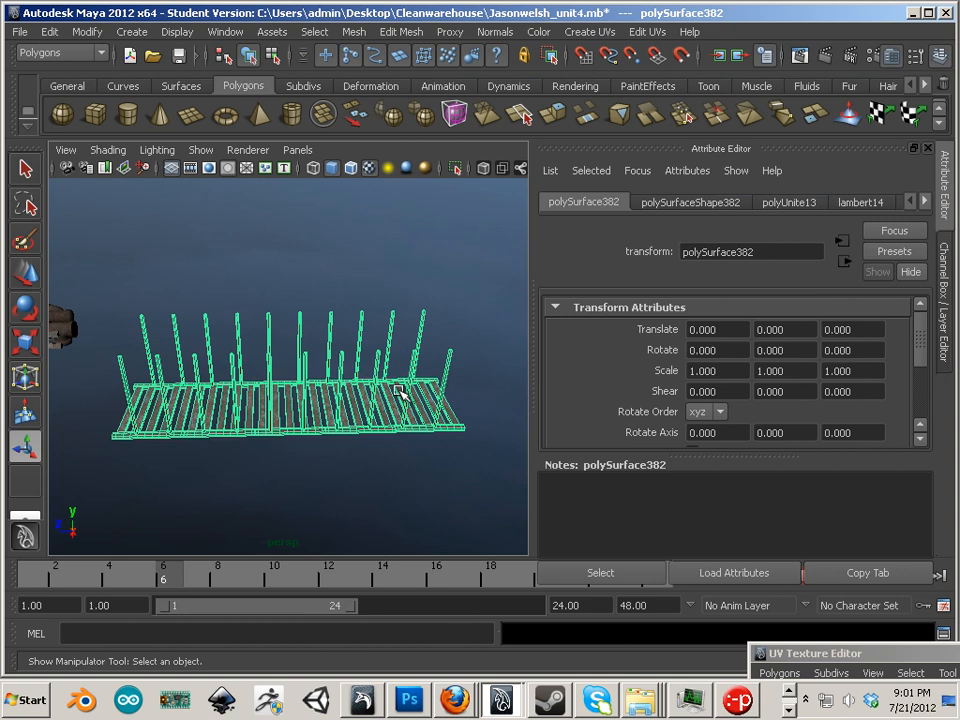
{"action": "left_click_drag", "start_coordinate": [136, 213], "coordinate": [136, 353], "text": "alt"}
- Duplicate the combined catwalk and move the copy end to end with the original, at about -14.24 in Z
{"action": "left_click", "coordinate": [26, 278]}
{"action": "left_click_drag", "start_coordinate": [267, 327], "coordinate": [307, 432], "text": "alt"}
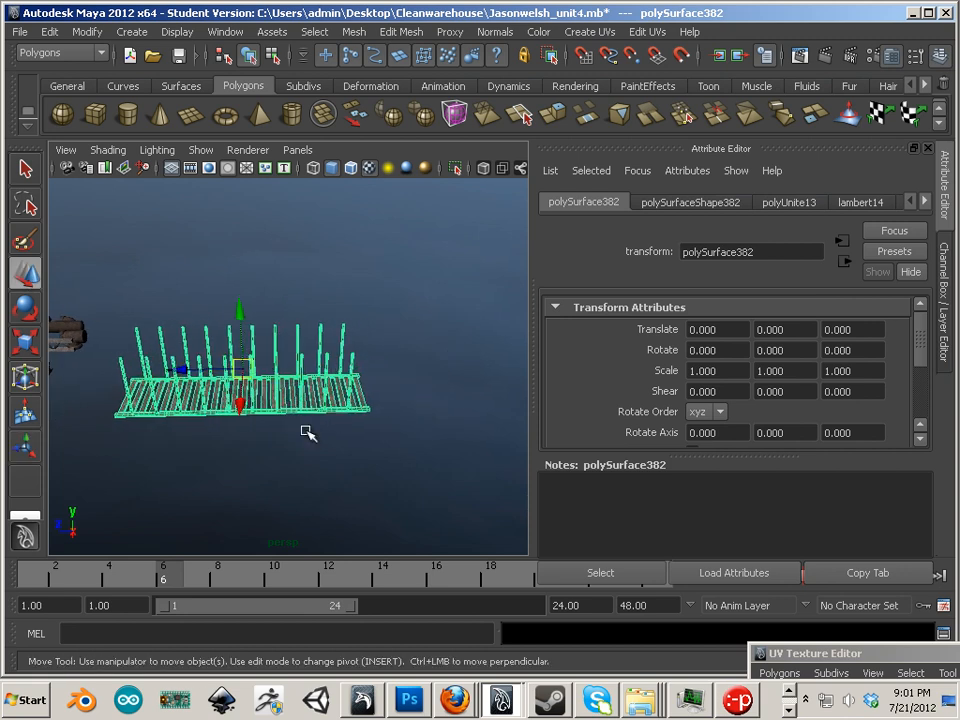
{"action": "key", "text": "ctrl+d"}
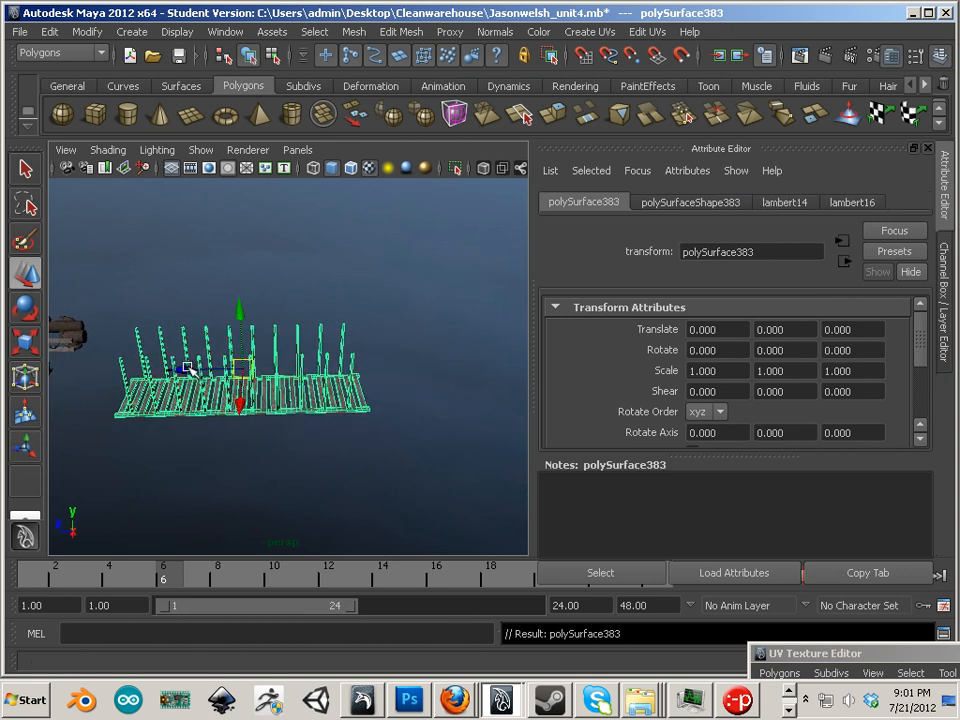
{"action": "left_click_drag", "start_coordinate": [190, 370], "coordinate": [346, 412]}
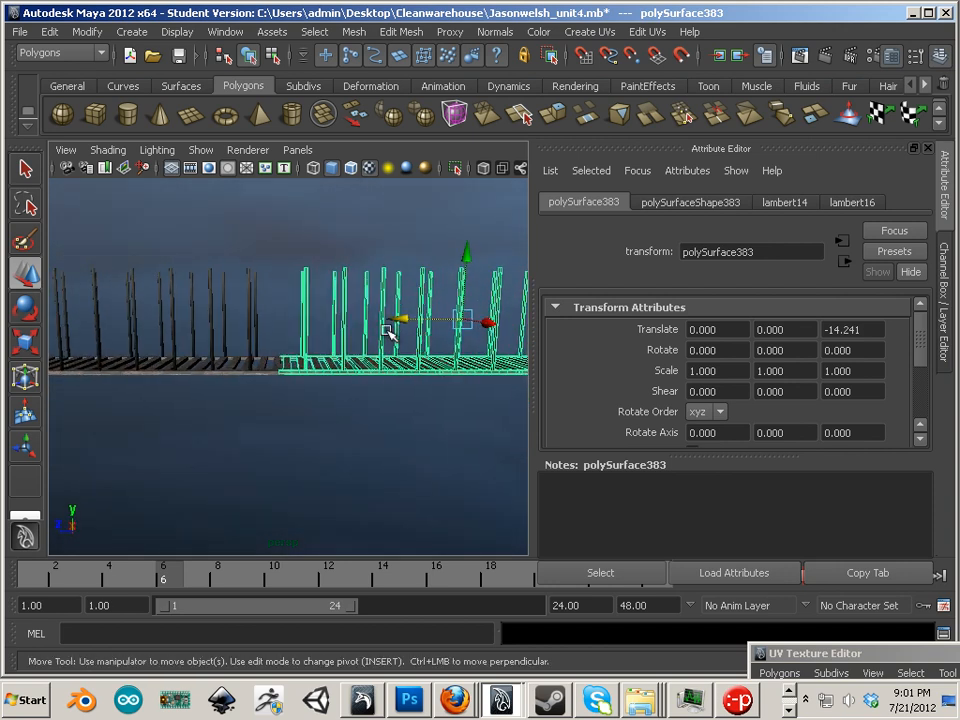
- Select the faces of all posts on the duplicated catwalk and shift them slightly along Z towards the original, then return to object selection
{"action": "right_click_drag", "start_coordinate": [387, 331], "coordinate": [390, 375]}
{"action": "middle_click_drag", "start_coordinate": [424, 376], "coordinate": [386, 394], "text": "alt"}
{"action": "right_click_drag", "start_coordinate": [386, 394], "coordinate": [335, 364], "text": "alt"}
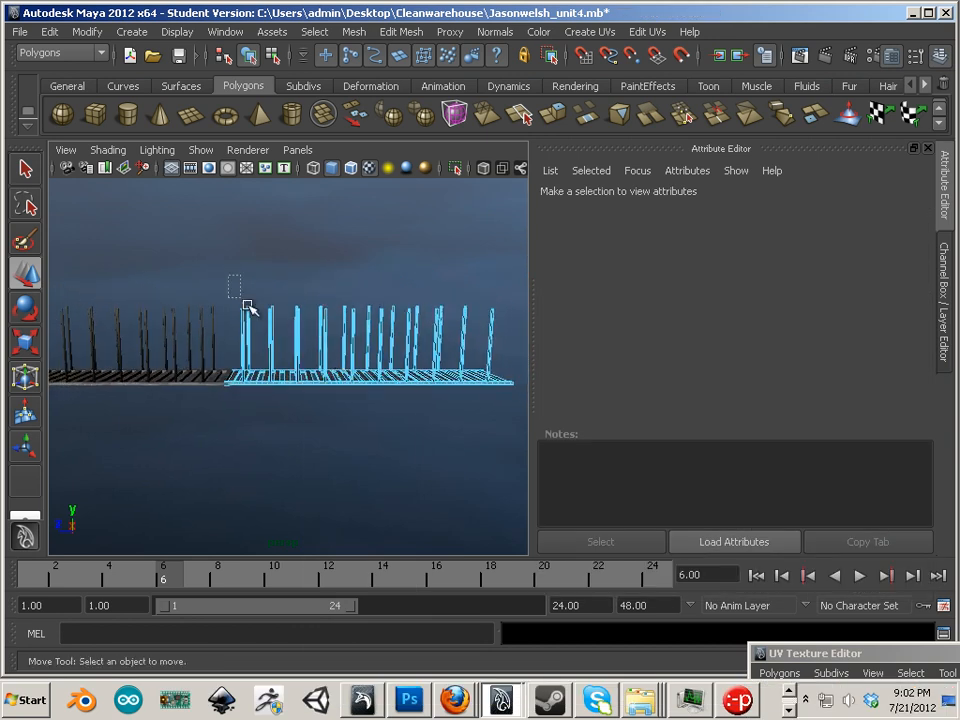
{"action": "left_click_drag", "start_coordinate": [492, 335], "coordinate": [496, 342]}
{"action": "right_click_drag", "start_coordinate": [396, 339], "coordinate": [350, 436]}
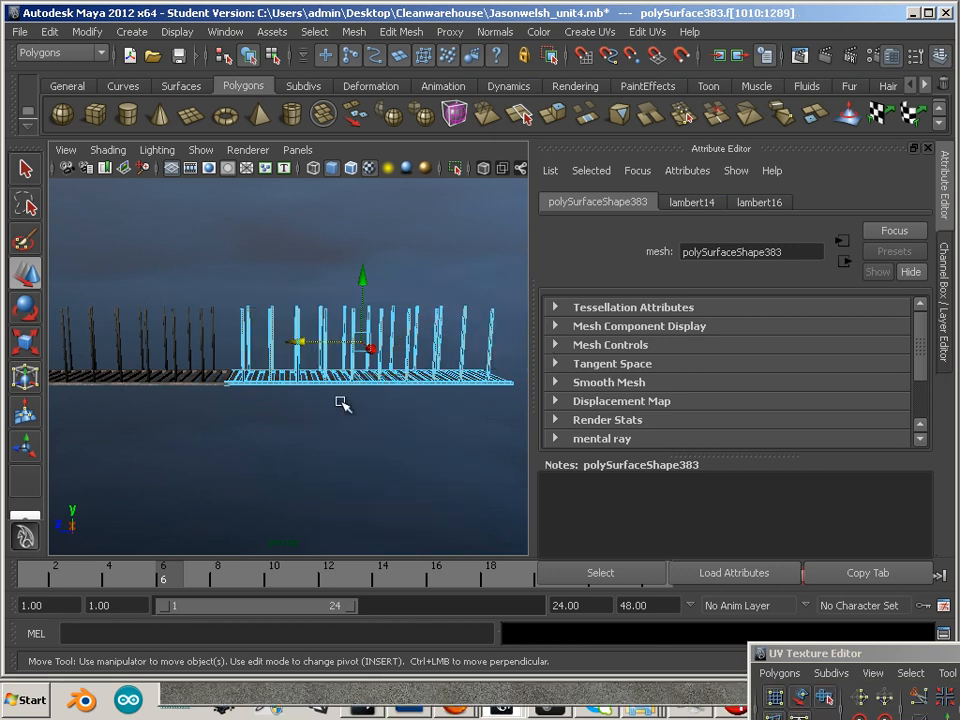
{"action": "left_click_drag", "start_coordinate": [309, 340], "coordinate": [300, 343]}
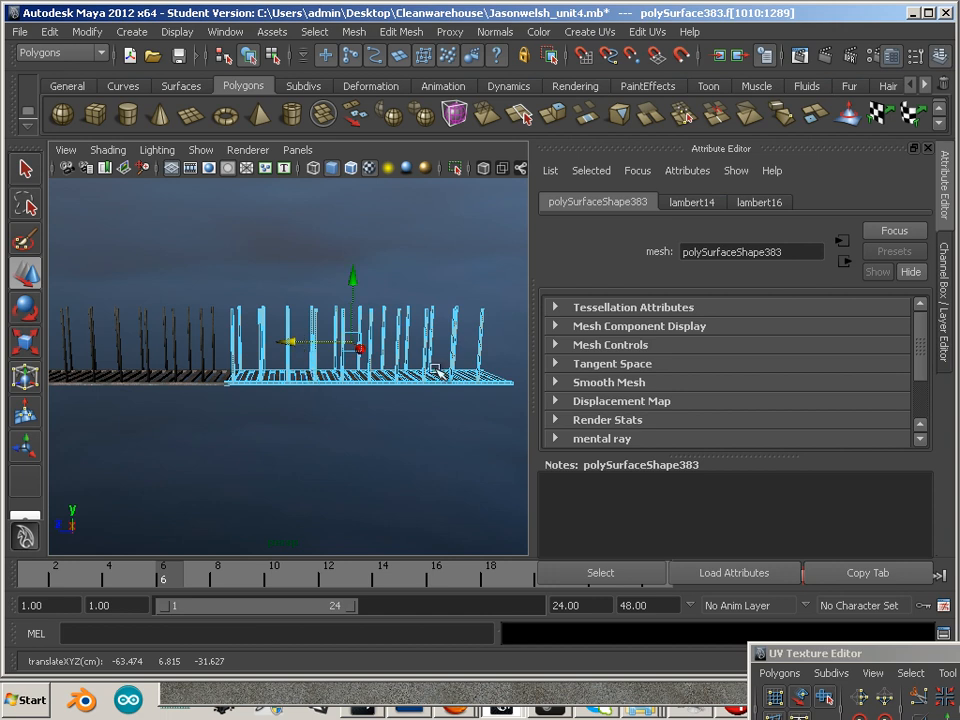
{"action": "left_click_drag", "start_coordinate": [437, 371], "coordinate": [294, 386], "text": "alt"}
{"action": "right_click_drag", "start_coordinate": [418, 399], "coordinate": [463, 405], "text": "alt"}
{"action": "left_click", "coordinate": [364, 388]}
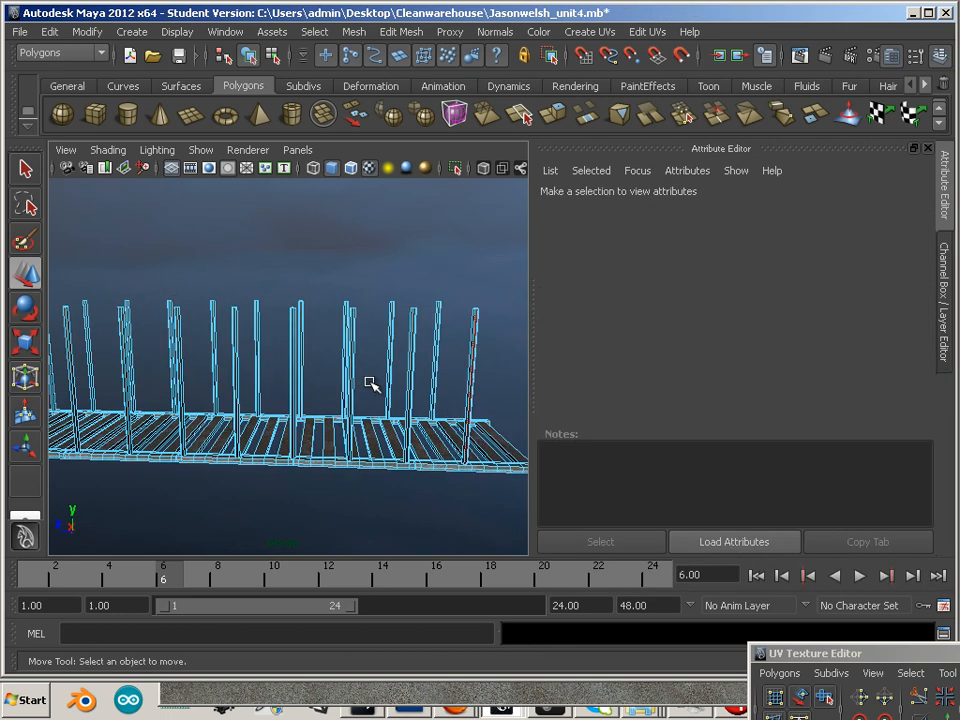
{"action": "right_click_drag", "start_coordinate": [371, 385], "coordinate": [325, 377], "text": "alt"}
{"action": "right_click_drag", "start_coordinate": [395, 370], "coordinate": [424, 354]}
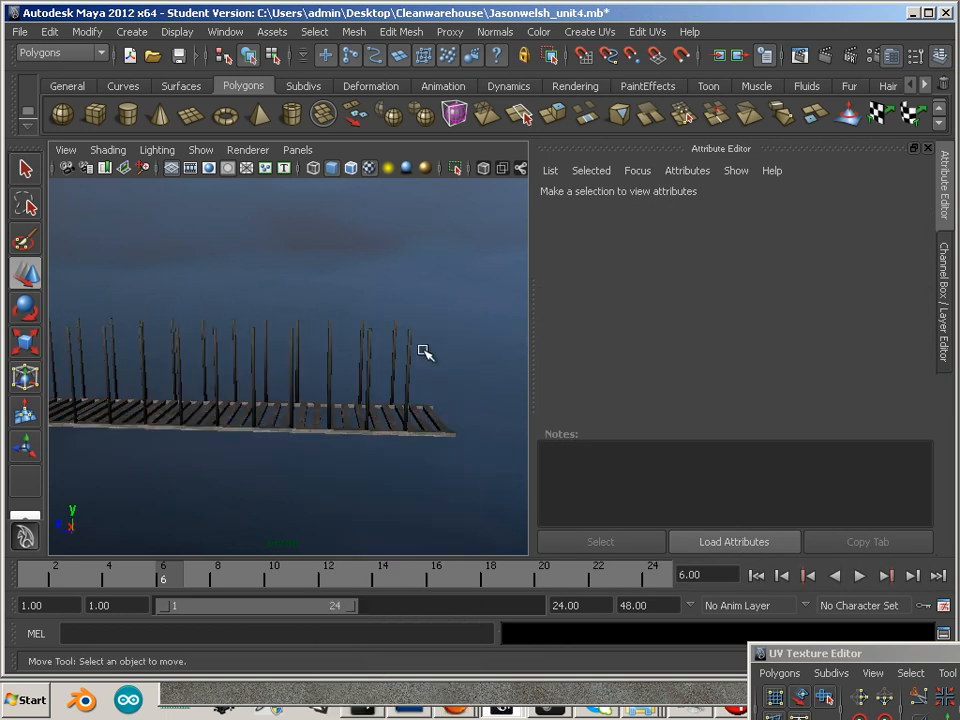
- Separate the duplicated catwalk into its individual pieces and clear the selection
{"action": "left_click", "coordinate": [418, 403]}
{"action": "left_click", "coordinate": [353, 31]}
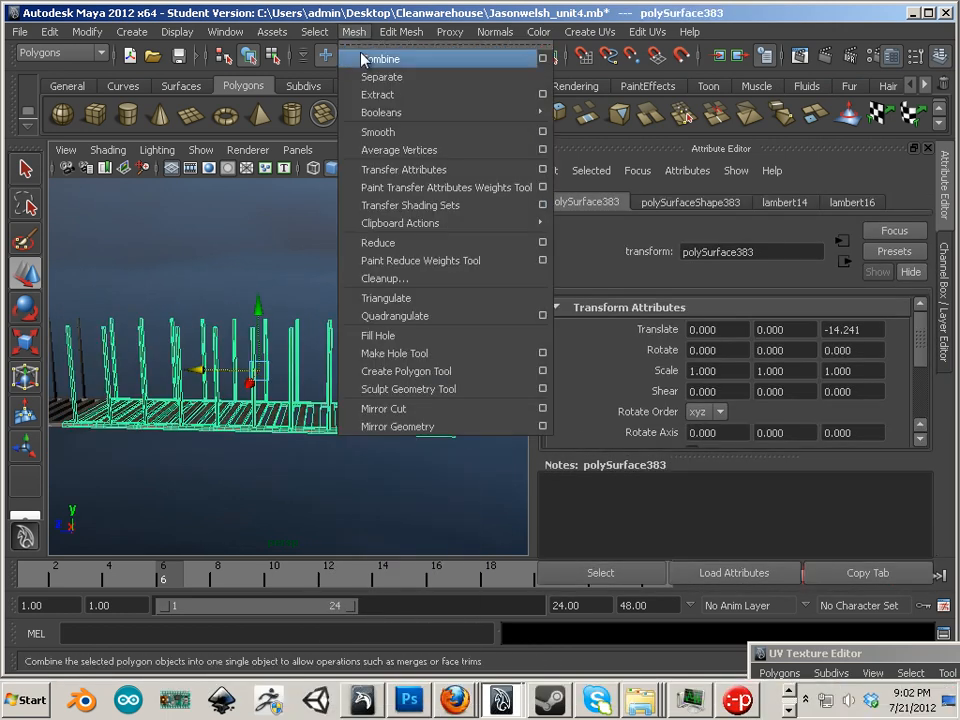
{"action": "left_click", "coordinate": [368, 78]}
{"action": "left_click", "coordinate": [410, 278]}
- Center the pivots of the two end posts, duplicate the pair and move the copies to the catwalk's outer end
{"action": "left_click_drag", "start_coordinate": [435, 310], "coordinate": [394, 370]}
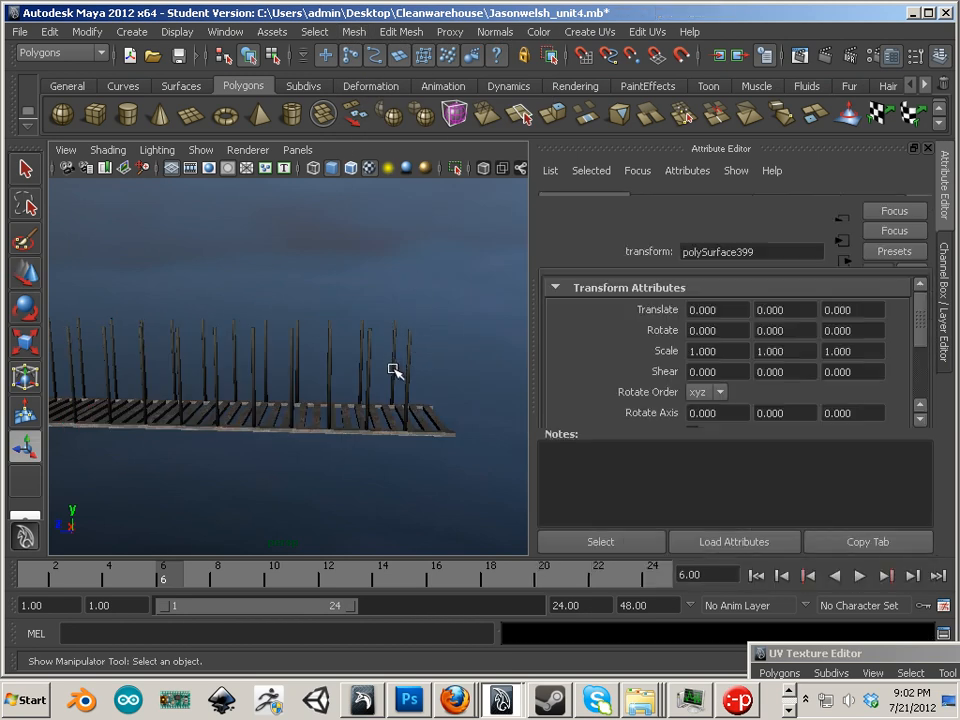
{"action": "left_click", "coordinate": [92, 32]}
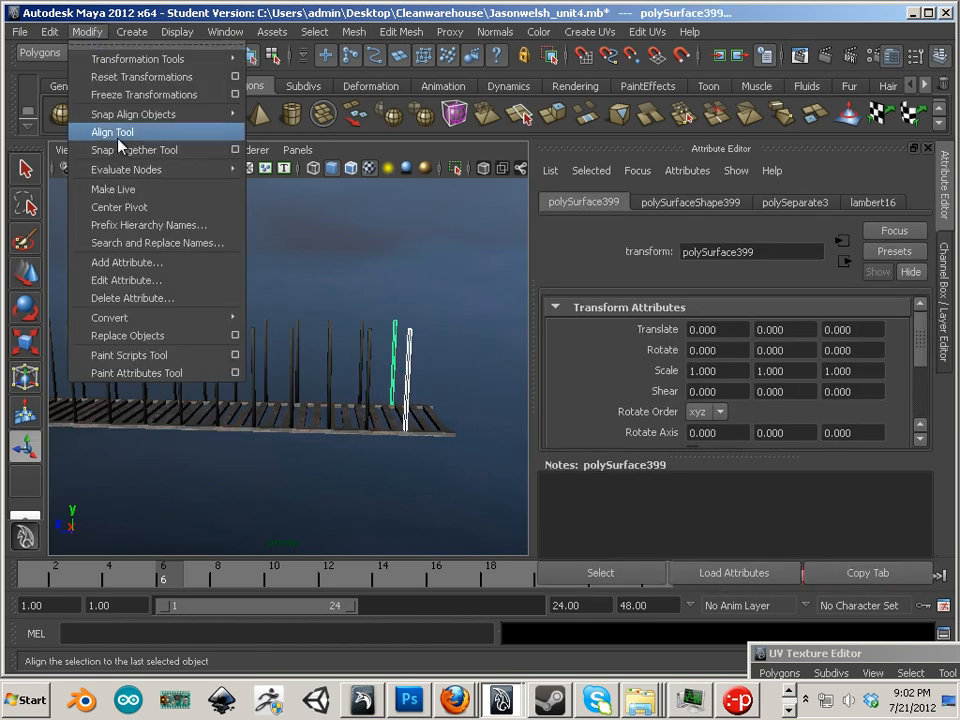
{"action": "left_click", "coordinate": [133, 207]}
{"action": "left_click", "coordinate": [28, 276]}
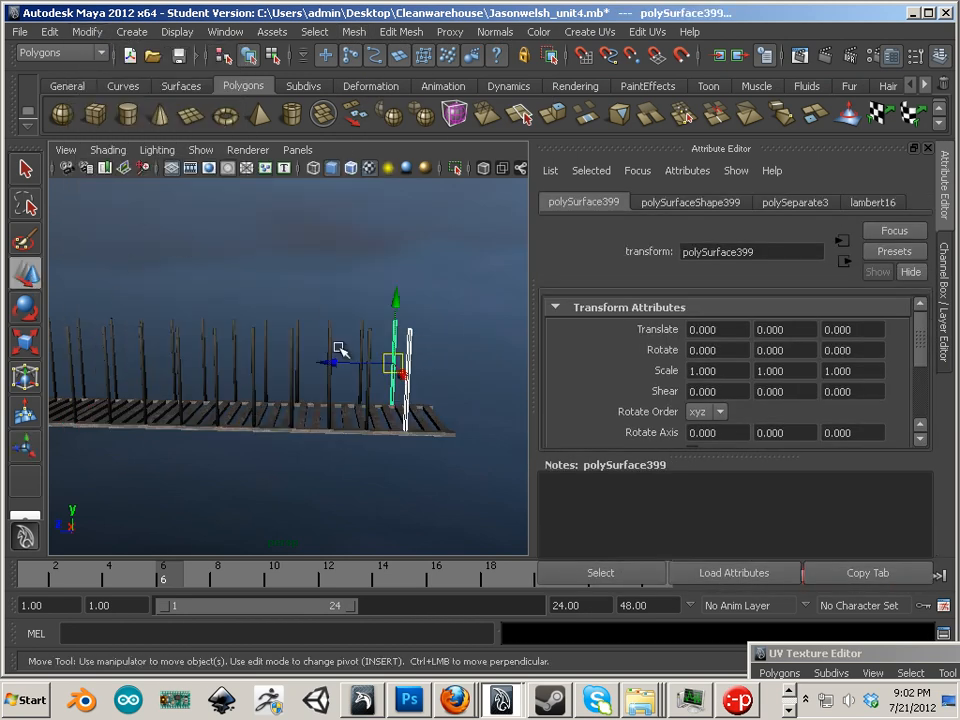
{"action": "key", "text": "ctrl+d"}
{"action": "left_click_drag", "start_coordinate": [360, 360], "coordinate": [382, 362]}
- Delete the original catwalk section, keeping the adjusted copy
{"action": "left_click", "coordinate": [244, 373]}
{"action": "left_click", "coordinate": [229, 389]}
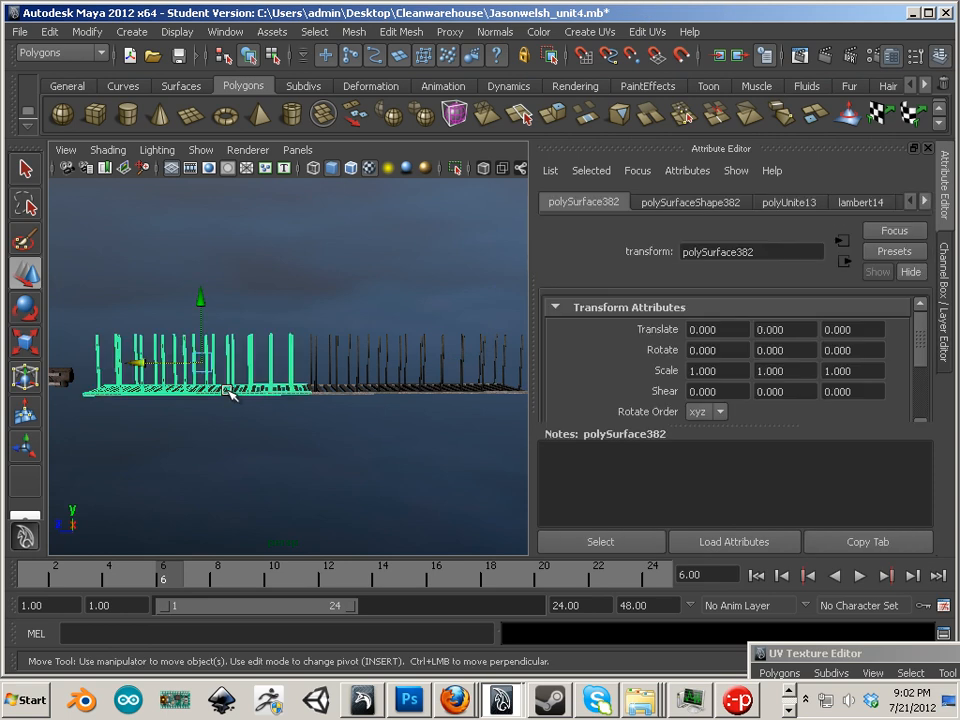
{"action": "key", "text": "Delete"}
- Combine all pieces of the adjusted catwalk into one mesh and center its pivot
{"action": "right_click_drag", "start_coordinate": [229, 392], "coordinate": [313, 436], "text": "alt"}
{"action": "left_click_drag", "start_coordinate": [135, 332], "coordinate": [525, 428]}
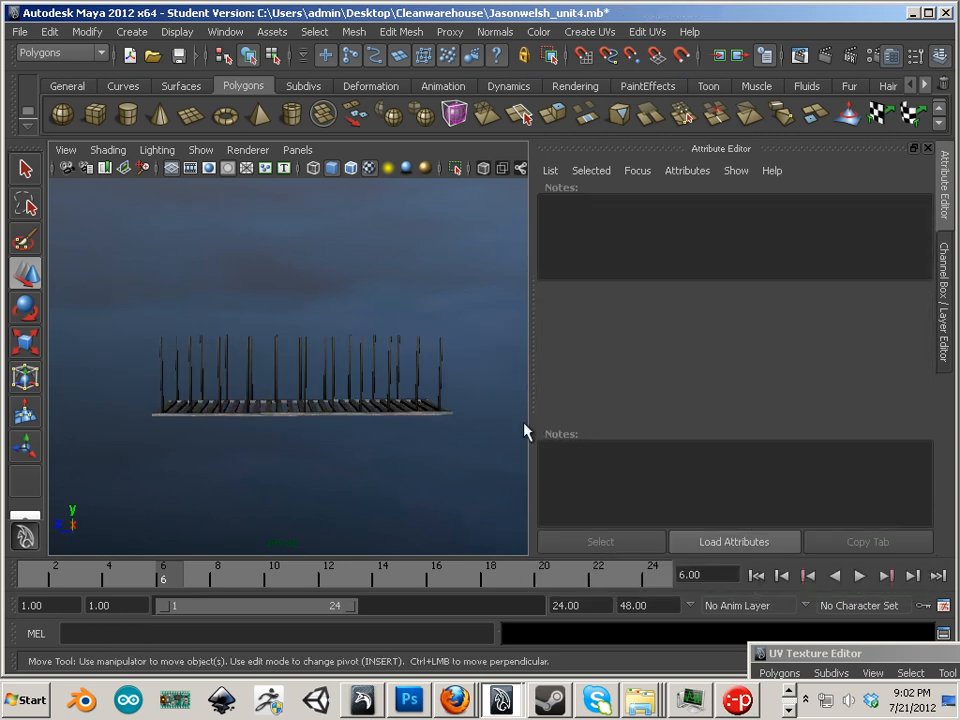
{"action": "left_click", "coordinate": [356, 32]}
{"action": "left_click", "coordinate": [366, 78]}
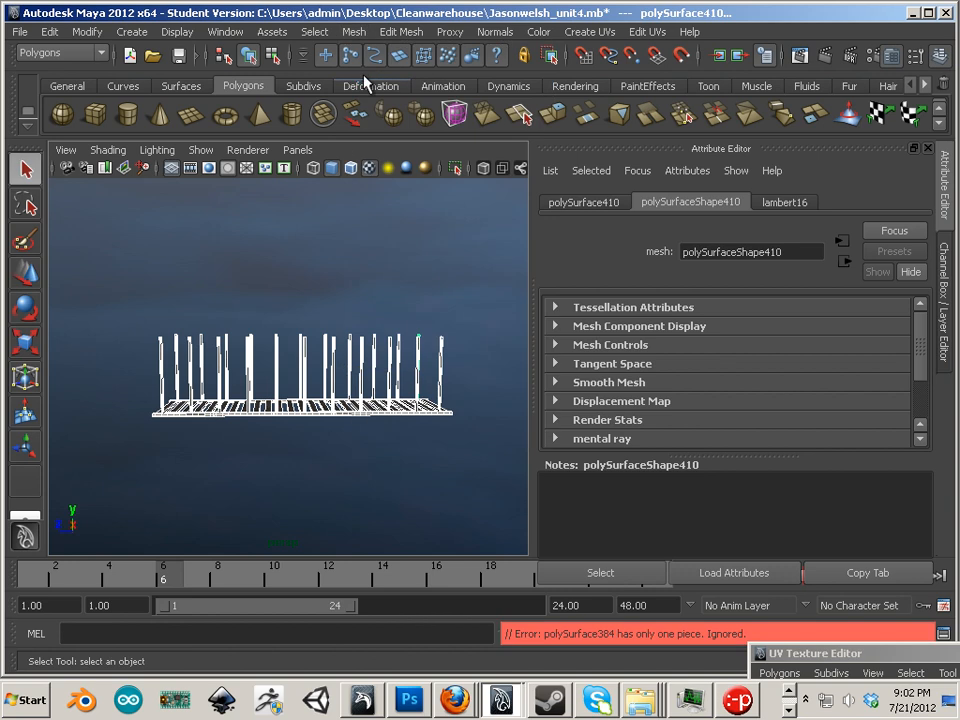
{"action": "left_click_drag", "start_coordinate": [131, 314], "coordinate": [397, 411]}
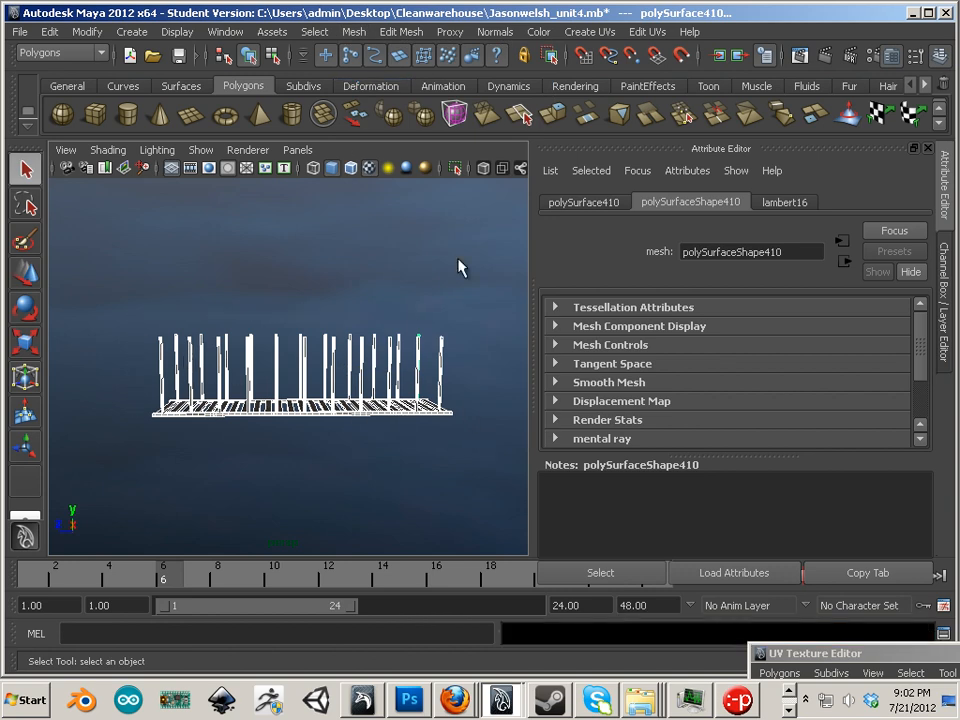
{"action": "left_click", "coordinate": [356, 32]}
{"action": "left_click", "coordinate": [358, 60]}
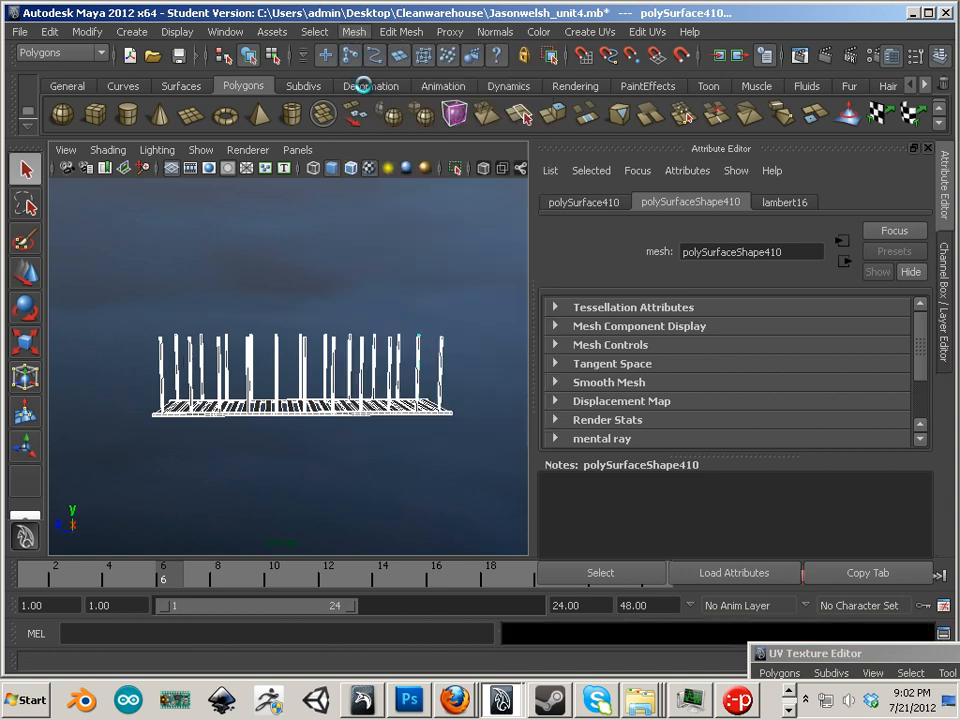
{"action": "right_click_drag", "start_coordinate": [332, 361], "coordinate": [385, 343]}
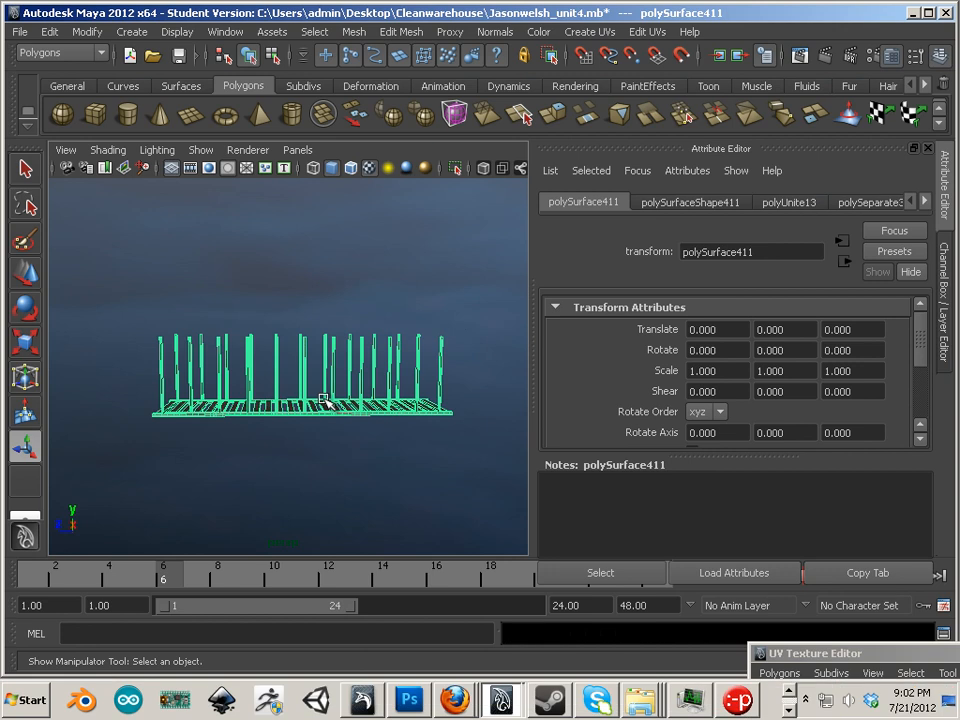
{"action": "left_click", "coordinate": [87, 32]}
{"action": "left_click", "coordinate": [130, 204]}
- Try a duplicate of the adjusted catwalk end to end with it, at about -14.31 in Z, and delete the duplicate
{"action": "left_click_drag", "start_coordinate": [354, 360], "coordinate": [122, 290], "text": "alt"}
{"action": "left_click", "coordinate": [26, 274]}
{"action": "left_click_drag", "start_coordinate": [370, 362], "coordinate": [265, 378], "text": "alt"}
{"action": "key", "text": "ctrl+d"}
{"action": "left_click_drag", "start_coordinate": [178, 366], "coordinate": [358, 420]}
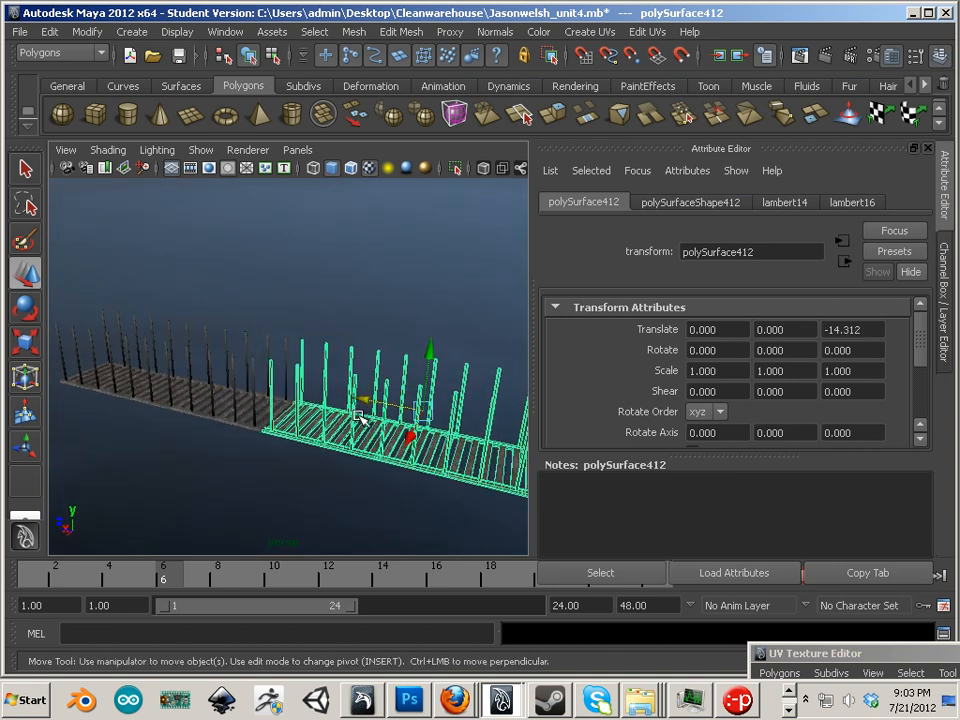
{"action": "key", "text": "Delete"}
- Duplicate the thicker of the two thin bars lying beside the slatted plates
{"action": "left_click_drag", "start_coordinate": [195, 341], "coordinate": [319, 358], "text": "alt"}
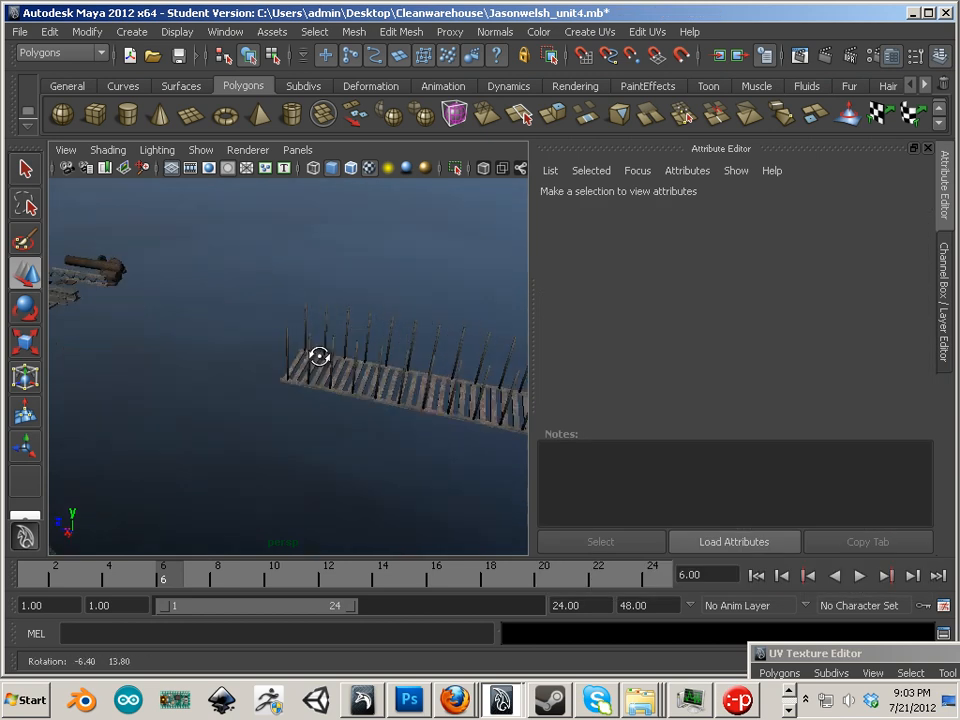
{"action": "left_click", "coordinate": [319, 358]}
{"action": "right_click_drag", "start_coordinate": [203, 329], "coordinate": [433, 336], "text": "alt"}
{"action": "left_click_drag", "start_coordinate": [433, 336], "coordinate": [253, 369], "text": "alt"}
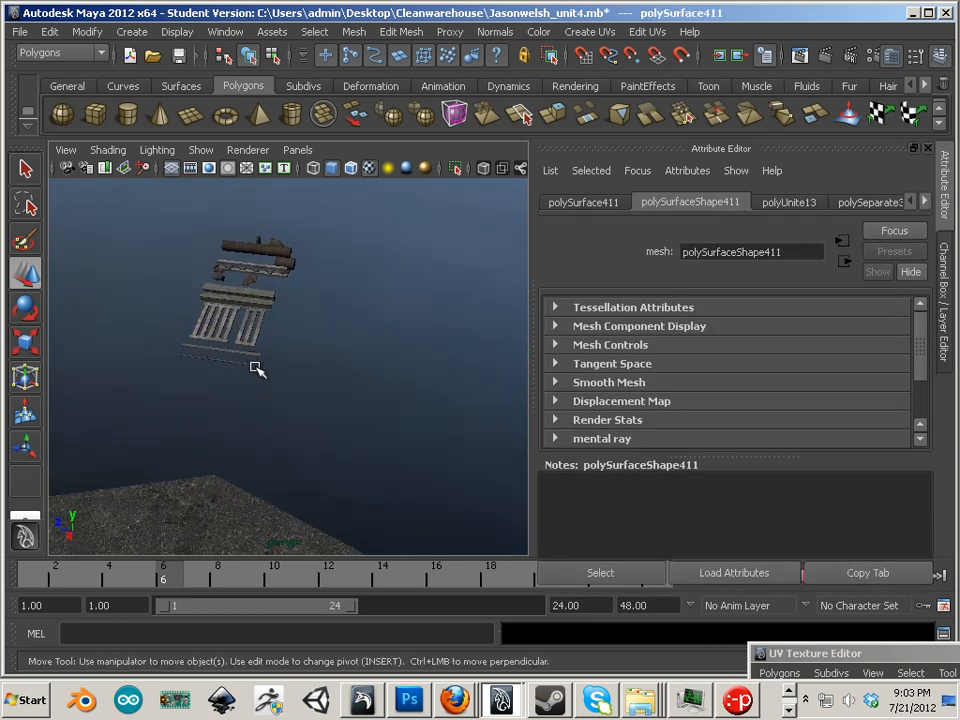
{"action": "right_click_drag", "start_coordinate": [253, 369], "coordinate": [146, 343], "text": "alt"}
{"action": "middle_click_drag", "start_coordinate": [146, 343], "coordinate": [197, 348], "text": "alt"}
{"action": "scroll", "coordinate": [197, 348], "scroll_direction": "up", "scroll_amount": 3}
{"action": "left_click", "coordinate": [133, 355]}
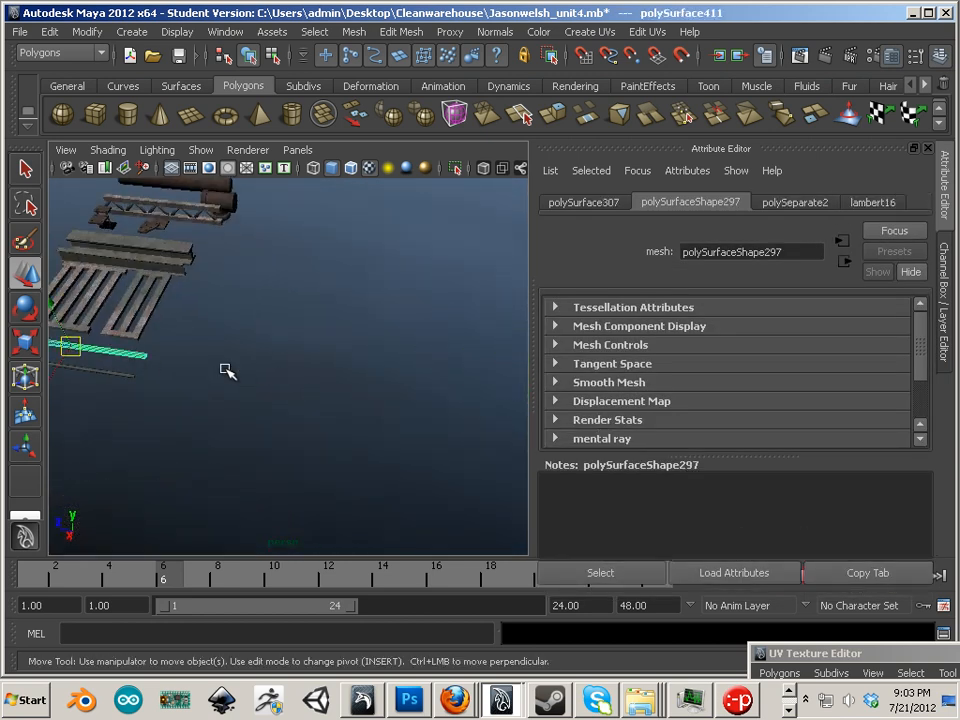
{"action": "key", "text": "ctrl+d"}
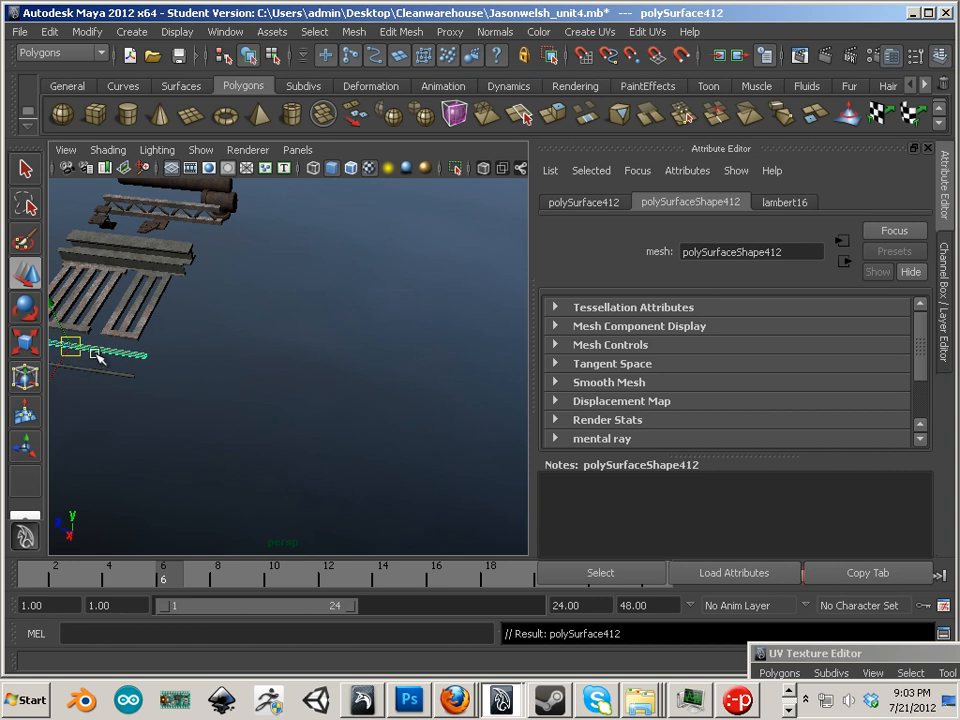
- Move the duplicated bar along its length towards the catwalk, to about -21.02 in Z
{"action": "middle_click_drag", "start_coordinate": [95, 355], "coordinate": [188, 364], "text": "alt"}
{"action": "left_click_drag", "start_coordinate": [129, 349], "coordinate": [408, 393]}
{"action": "middle_click_drag", "start_coordinate": [336, 394], "coordinate": [22, 354], "text": "alt"}
{"action": "middle_click_drag", "start_coordinate": [159, 365], "coordinate": [247, 378], "text": "alt"}
{"action": "left_click_drag", "start_coordinate": [106, 350], "coordinate": [371, 385]}
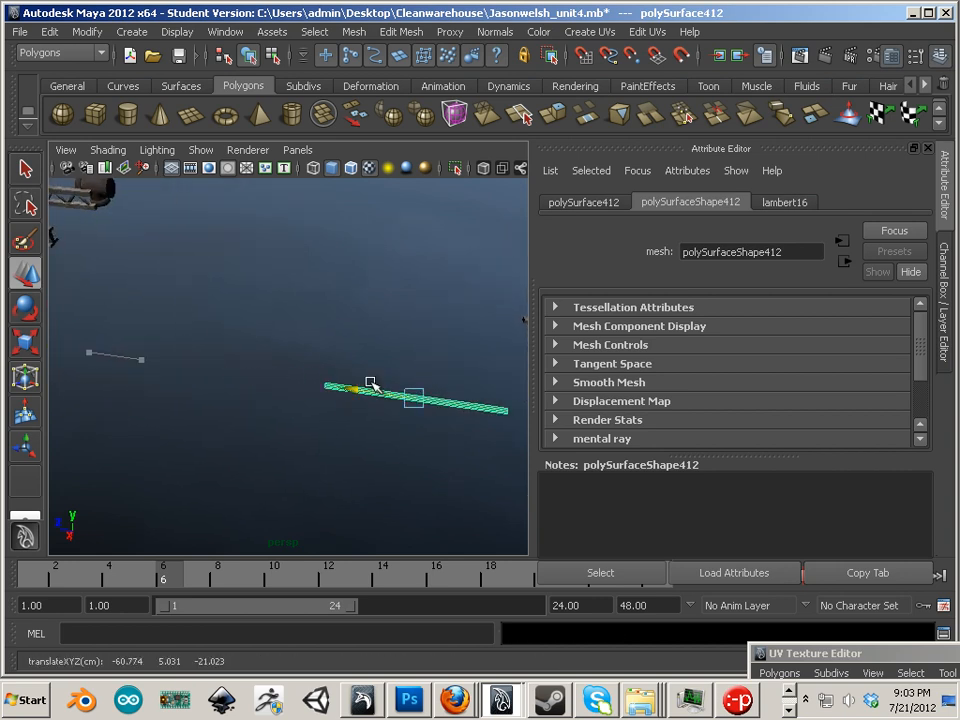
{"action": "middle_click_drag", "start_coordinate": [376, 382], "coordinate": [208, 383], "text": "alt"}
- Raise the bar onto the post tops as a handrail starting at the end post, at about -61.74, 8.64, -28.32
{"action": "left_click_drag", "start_coordinate": [243, 397], "coordinate": [236, 347]}
{"action": "left_click_drag", "start_coordinate": [200, 306], "coordinate": [325, 320]}
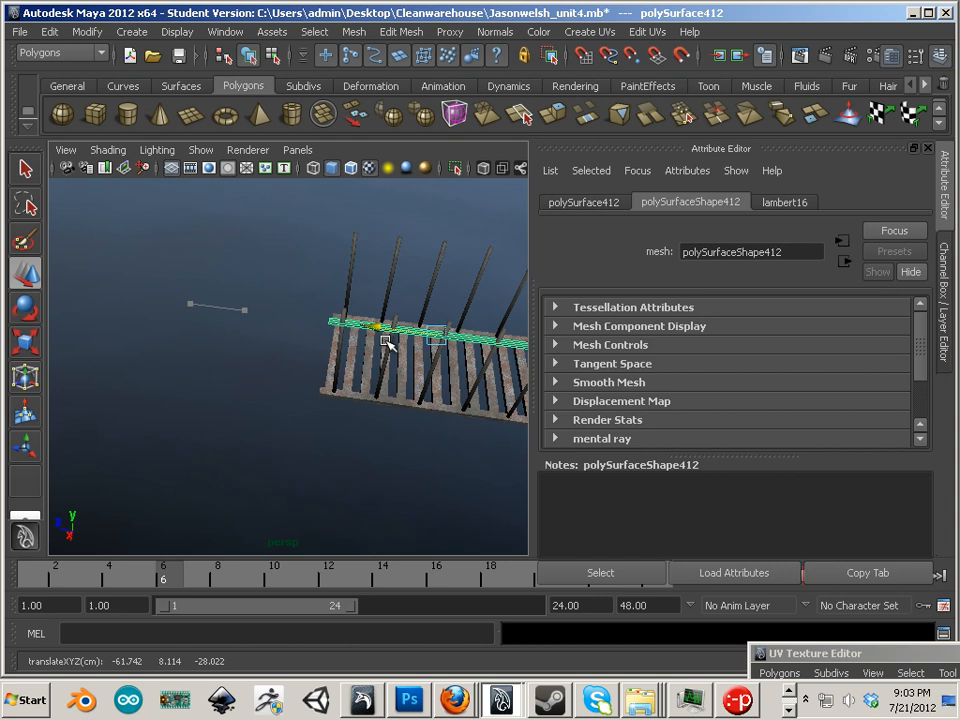
{"action": "left_click_drag", "start_coordinate": [458, 311], "coordinate": [455, 274]}
{"action": "middle_click_drag", "start_coordinate": [415, 302], "coordinate": [270, 318], "text": "alt"}
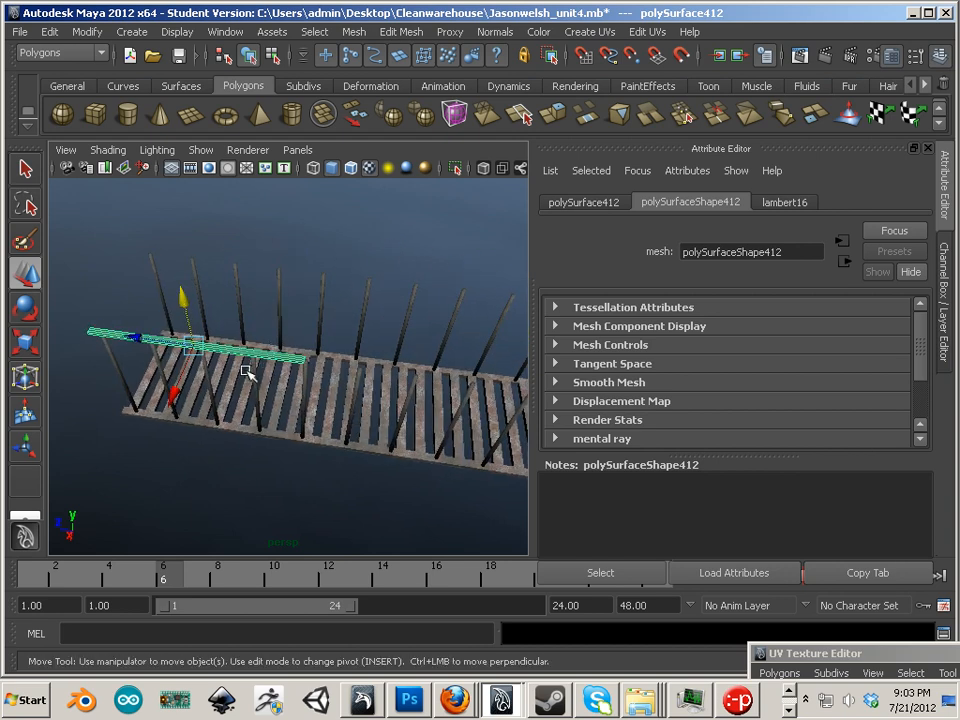
{"action": "key", "text": "ctrl+d"}
{"action": "left_click", "coordinate": [165, 345]}
{"action": "mouse_move", "coordinate": [141, 336]}
{"action": "left_mouse_down"}
{"action": "mouse_move", "coordinate": [240, 349]}
{"action": "mouse_move", "coordinate": [155, 340]}
{"action": "left_mouse_up"}
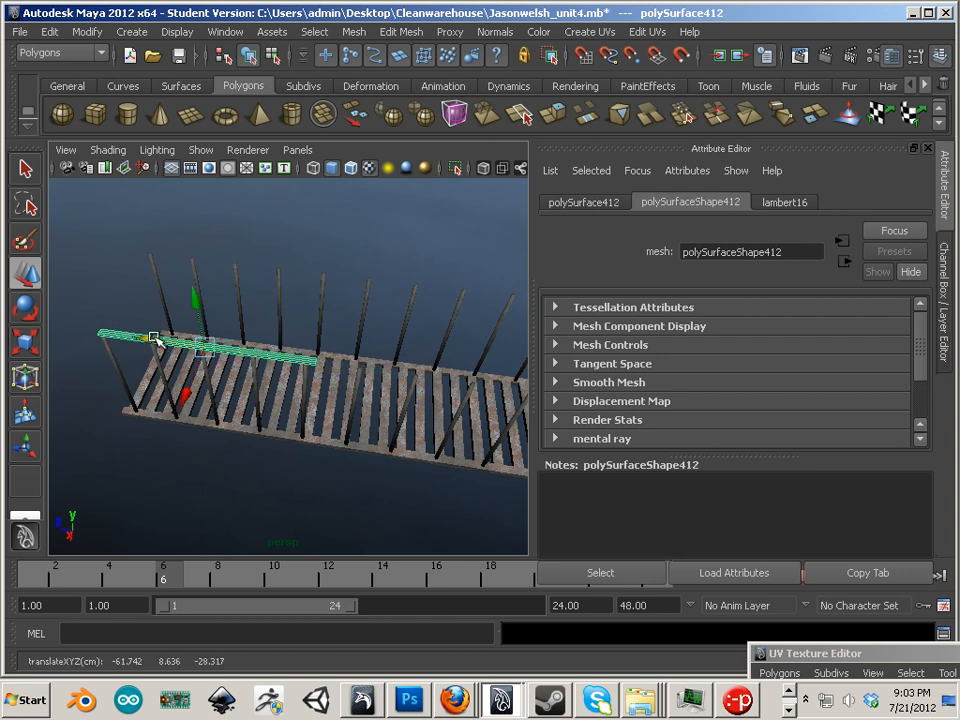
- Duplicate the handrail bar twice end to end along the post row, spaced about 5.7 units apart in Z
{"action": "key", "text": "ctrl+d"}
{"action": "left_click_drag", "start_coordinate": [152, 338], "coordinate": [360, 368]}
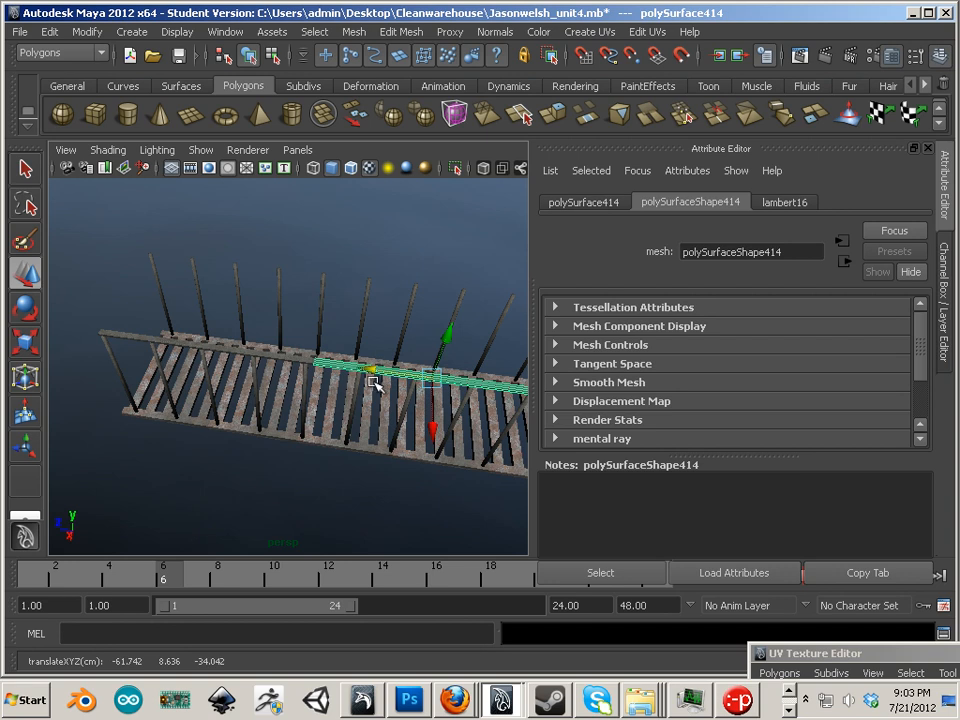
{"action": "key", "text": "shift+d"}
{"action": "middle_click_drag", "start_coordinate": [386, 388], "coordinate": [181, 374], "text": "alt"}
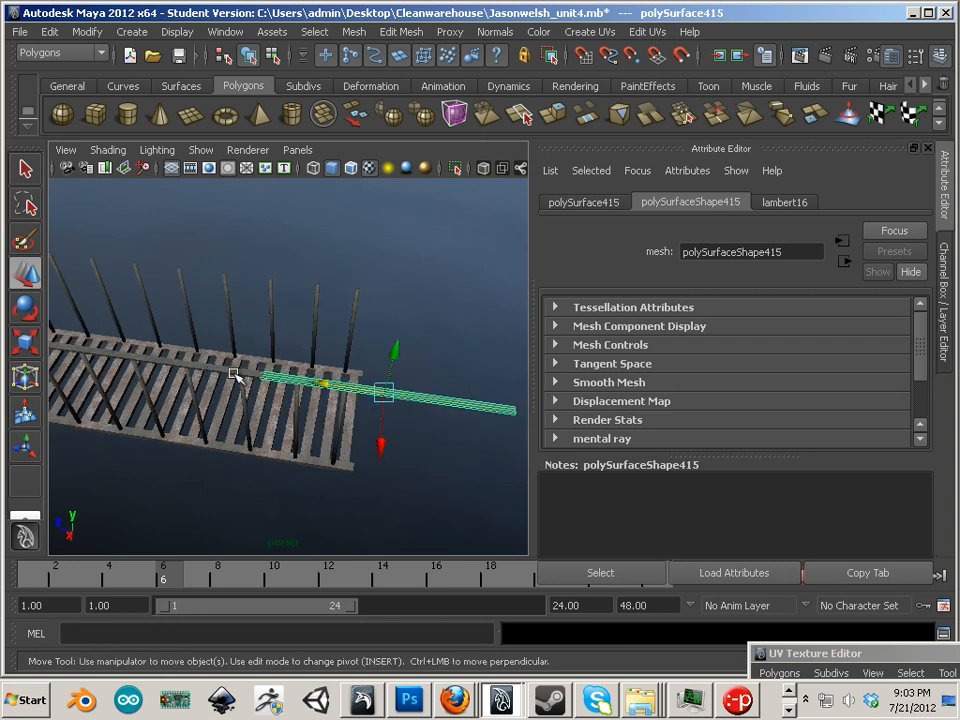
{"action": "scroll", "coordinate": [355, 413], "scroll_direction": "down", "scroll_amount": 1}
{"action": "left_click_drag", "start_coordinate": [355, 413], "coordinate": [396, 390], "text": "alt"}
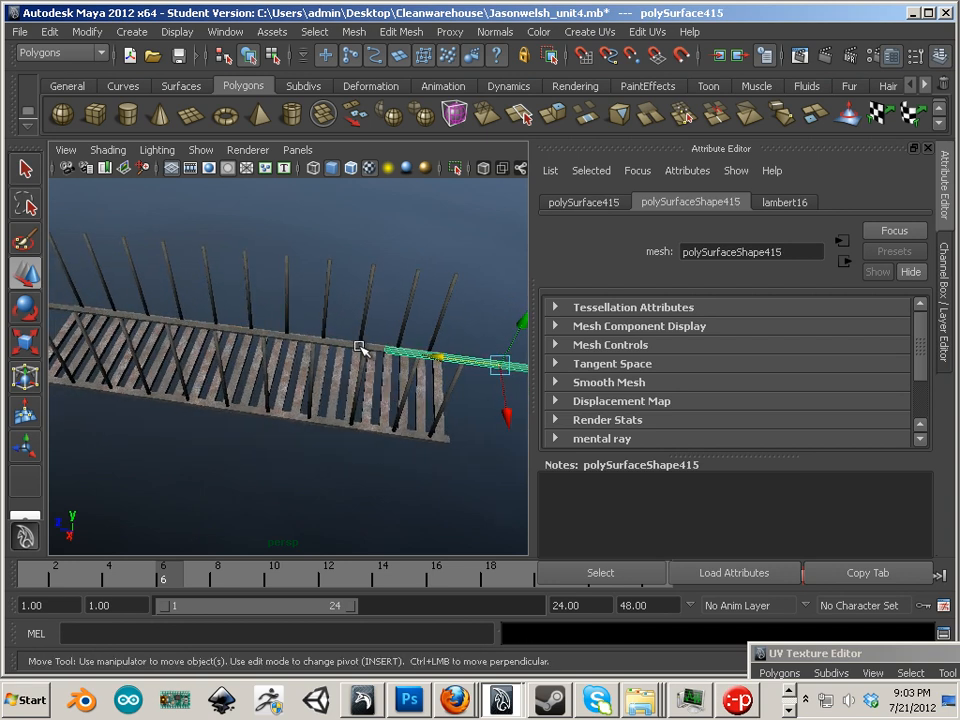
- Select the three end-to-end handrail bars and group them together
{"action": "left_click", "coordinate": [213, 332]}
{"action": "left_click", "coordinate": [149, 318]}
{"action": "left_click_drag", "start_coordinate": [221, 349], "coordinate": [280, 362], "text": "alt"}
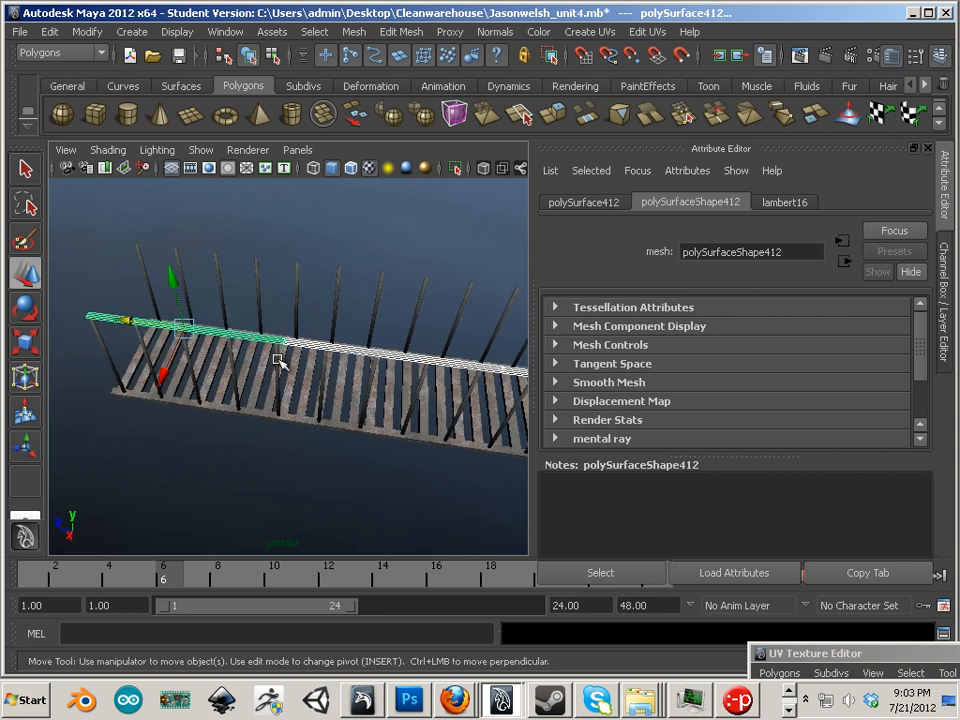
{"action": "left_click", "coordinate": [27, 342]}
{"action": "left_click_drag", "start_coordinate": [104, 316], "coordinate": [108, 317]}
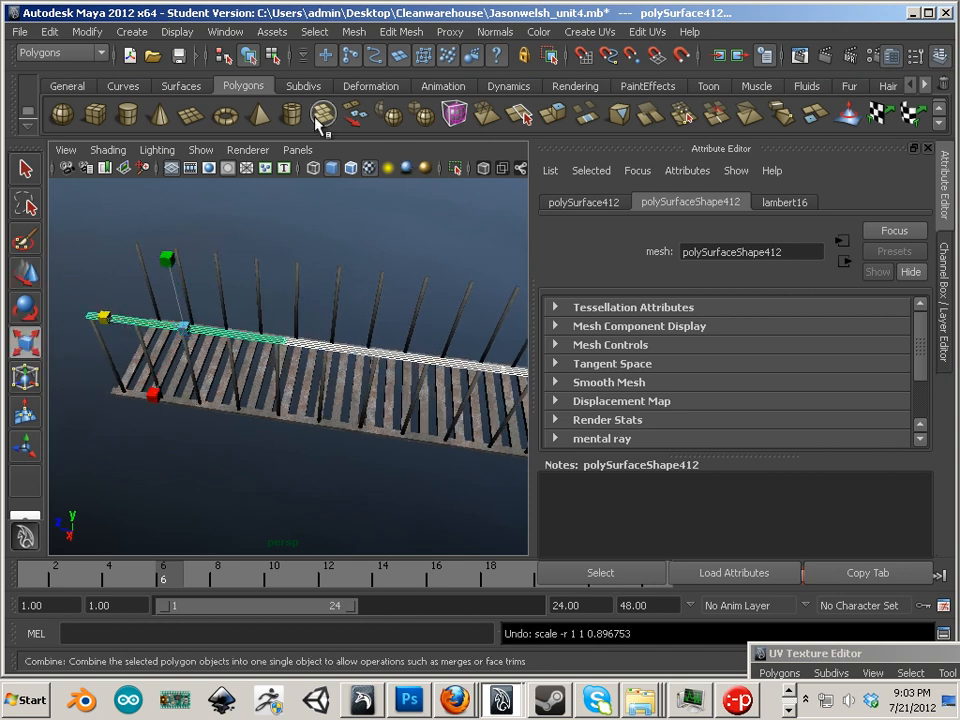
{"action": "left_click", "coordinate": [72, 87]}
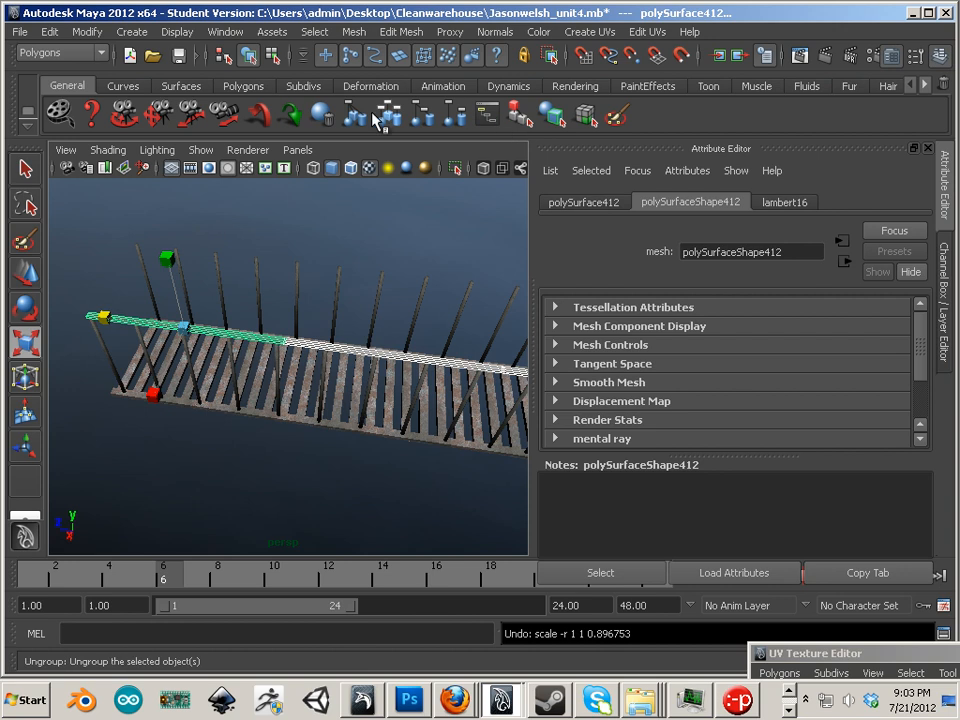
{"action": "left_click", "coordinate": [257, 112]}
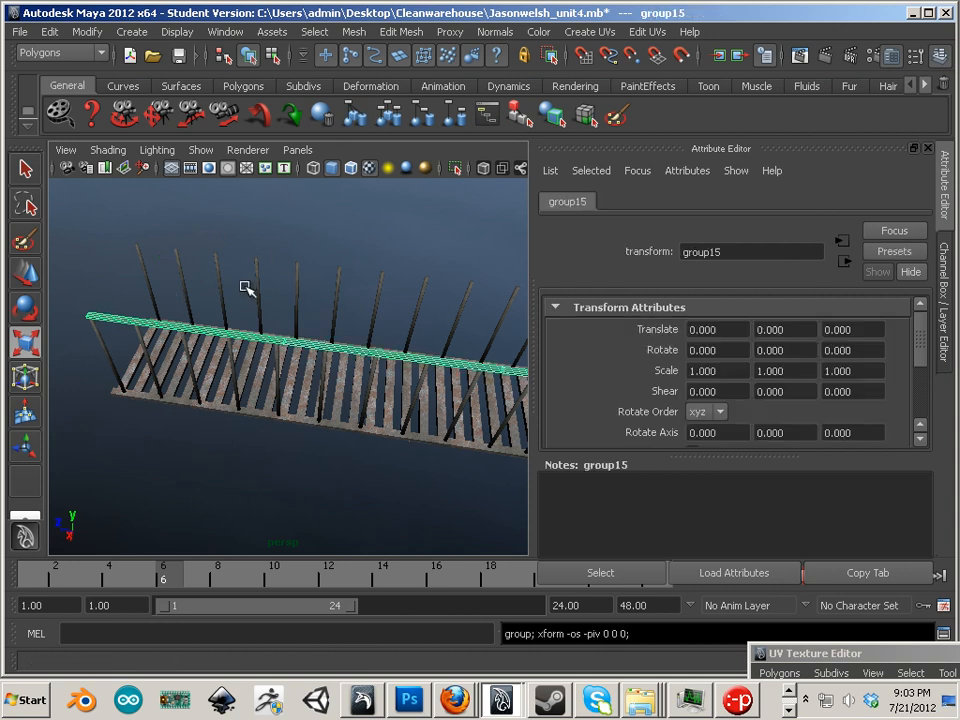
- Center the handrail group's pivot and snap it to the rail's end above the end post
{"action": "left_click", "coordinate": [25, 279]}
{"action": "scroll", "coordinate": [225, 341], "scroll_direction": "down", "scroll_amount": 4}
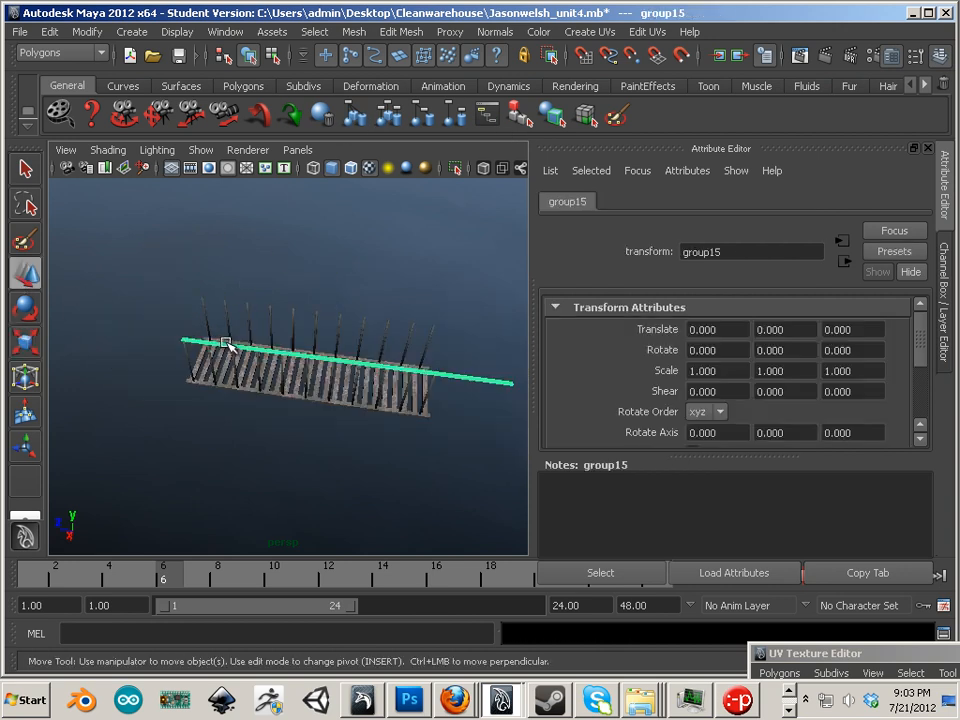
{"action": "left_click", "coordinate": [85, 34]}
{"action": "left_click", "coordinate": [140, 206]}
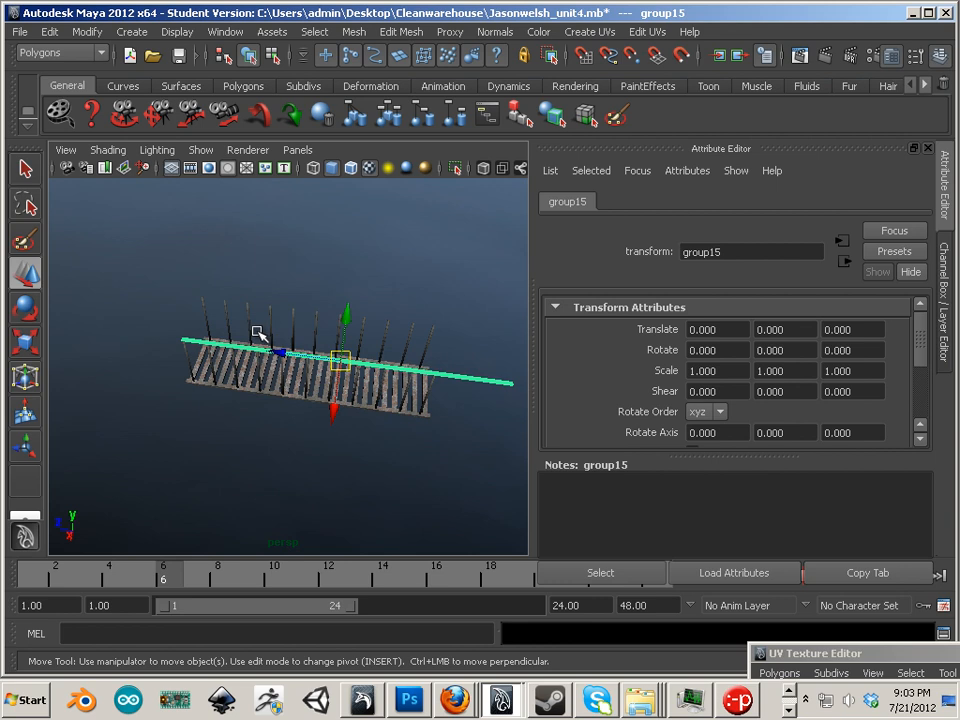
{"action": "key", "text": "Insert"}
{"action": "left_click_drag", "start_coordinate": [340, 361], "coordinate": [236, 340]}
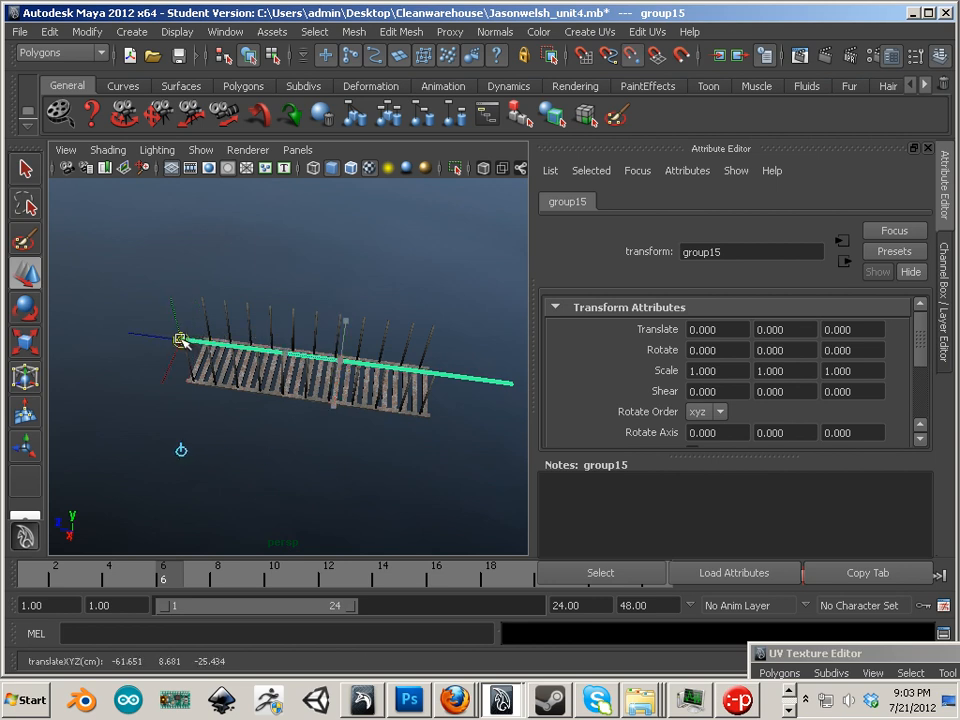
- Shorten the handrail group along its length from the end pivot to a Z scale of about 0.789
{"action": "left_click", "coordinate": [25, 341]}
{"action": "left_click_drag", "start_coordinate": [103, 328], "coordinate": [110, 330]}
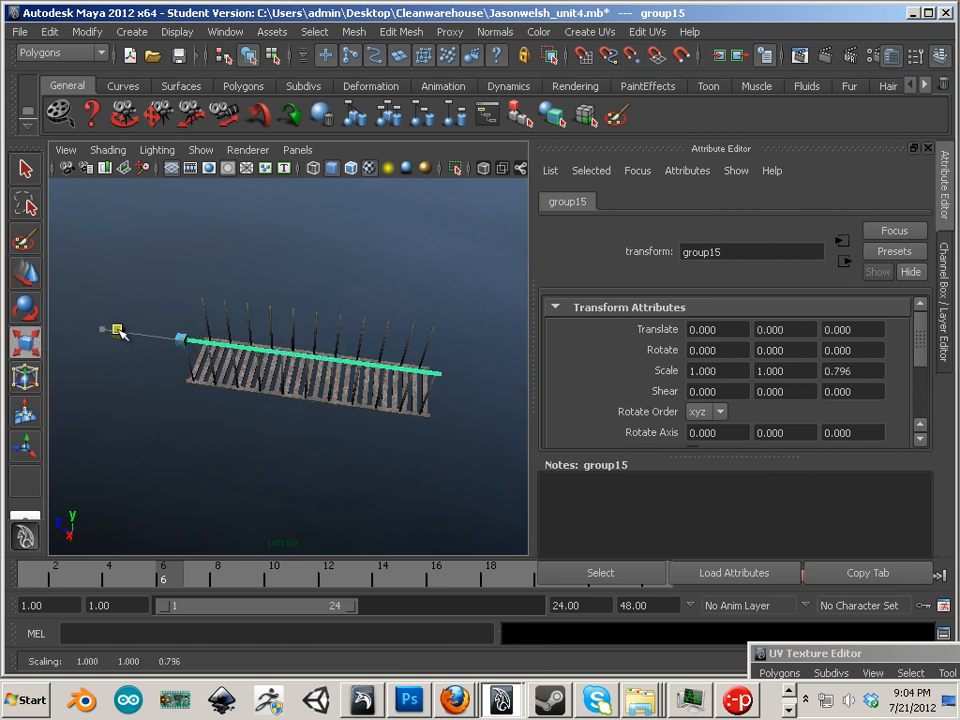
{"action": "left_click_drag", "start_coordinate": [185, 387], "coordinate": [255, 328], "text": "alt"}
{"action": "middle_click_drag", "start_coordinate": [95, 280], "coordinate": [133, 285], "text": "alt"}
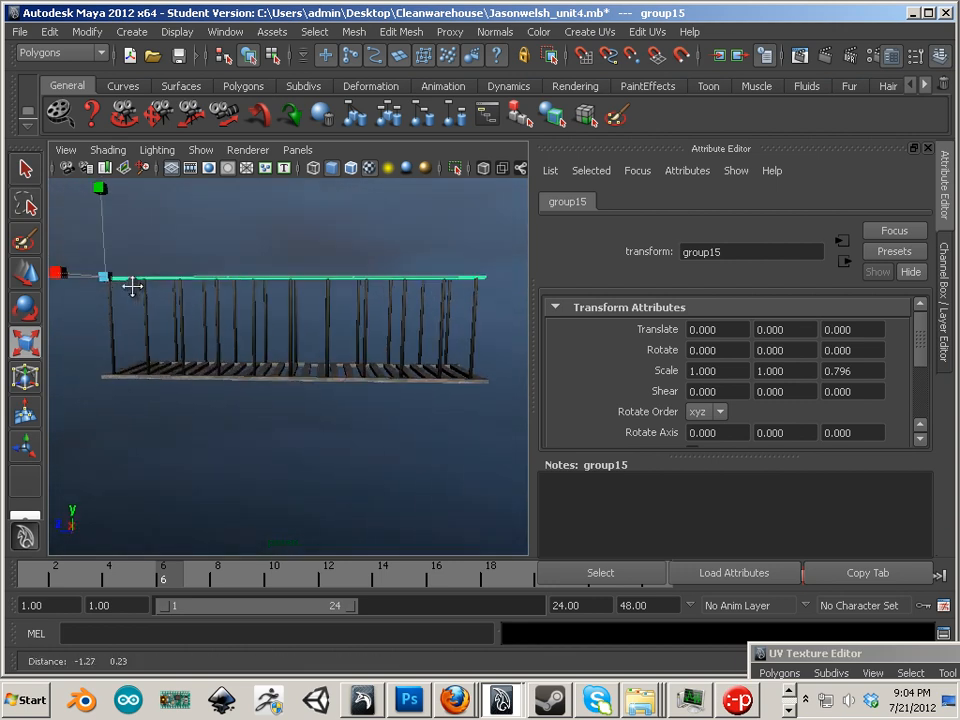
{"action": "right_click_drag", "start_coordinate": [70, 276], "coordinate": [324, 368], "text": "alt"}
{"action": "left_click", "coordinate": [76, 293]}
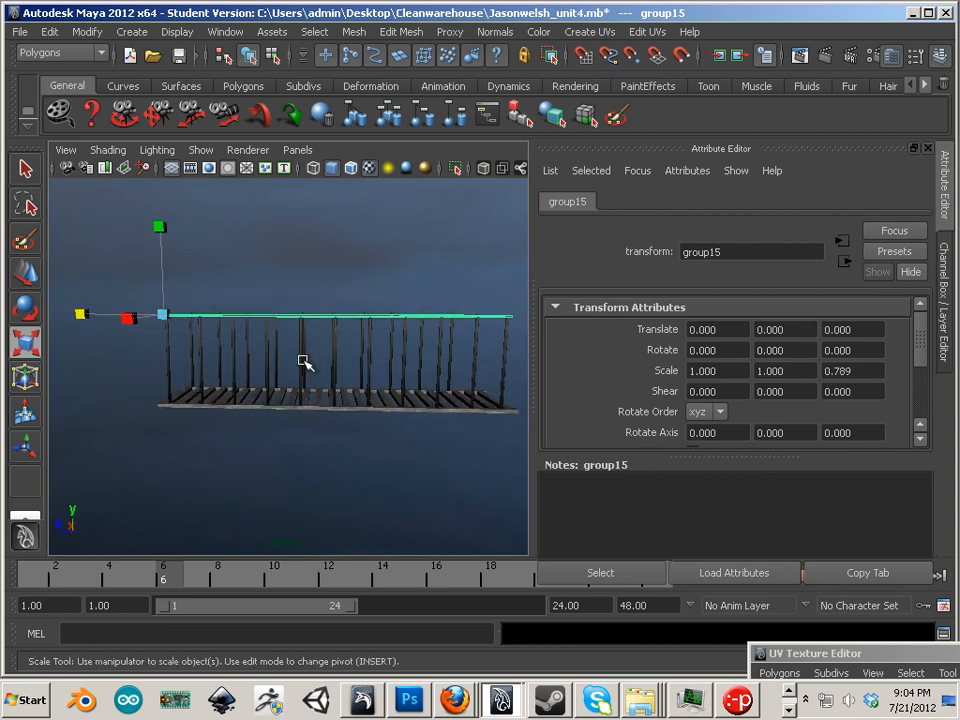
- In the side view, scale the handrail group to about 0.824 in Z and shift it to about 4.549 in Z to cover the deck
{"action": "key", "text": "space"}
{"action": "key", "text": "space"}
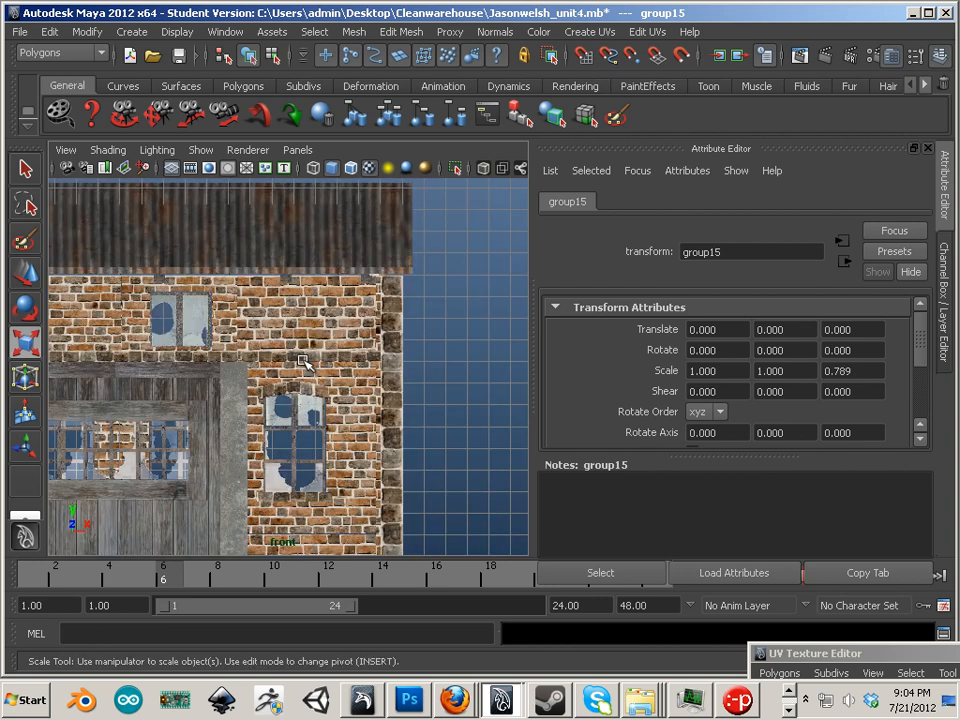
{"action": "key", "text": "f"}
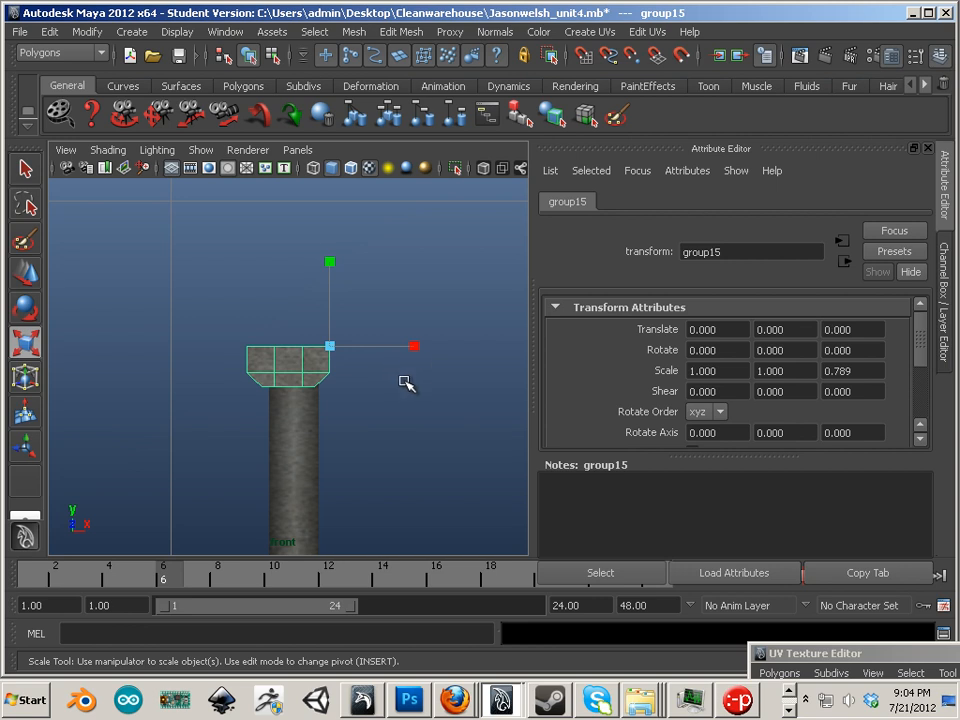
{"action": "key", "text": "space"}
{"action": "key", "text": "space"}
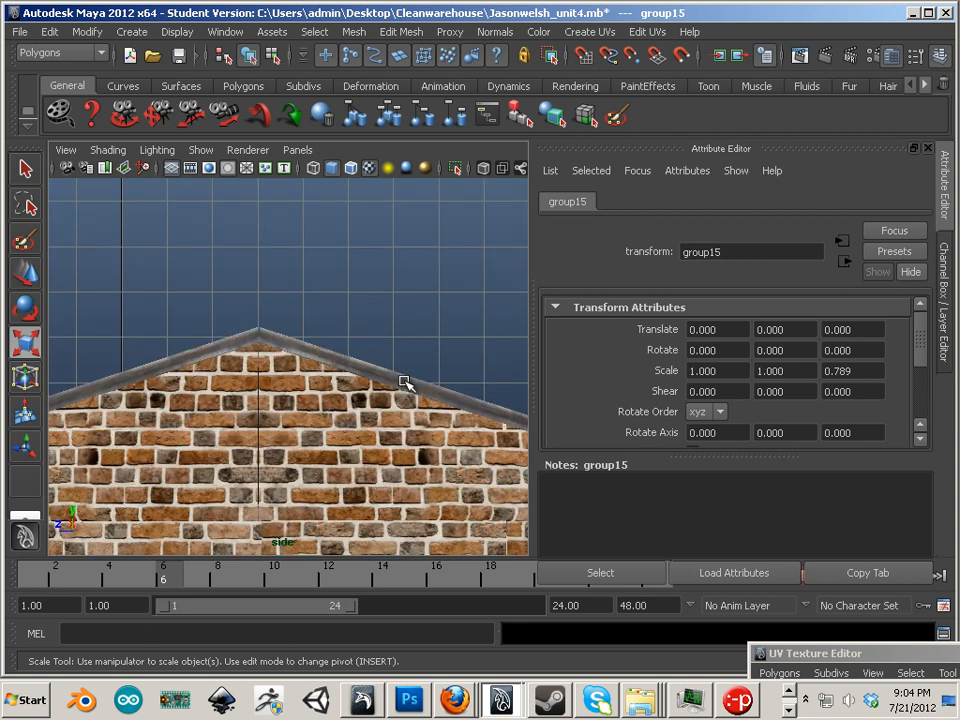
{"action": "key", "text": "f"}
{"action": "middle_click_drag", "start_coordinate": [388, 383], "coordinate": [448, 359], "text": "alt"}
{"action": "right_click_drag", "start_coordinate": [448, 359], "coordinate": [418, 362], "text": "alt"}
{"action": "middle_click_drag", "start_coordinate": [418, 362], "coordinate": [393, 364], "text": "alt"}
{"action": "right_click_drag", "start_coordinate": [395, 367], "coordinate": [240, 353], "text": "alt"}
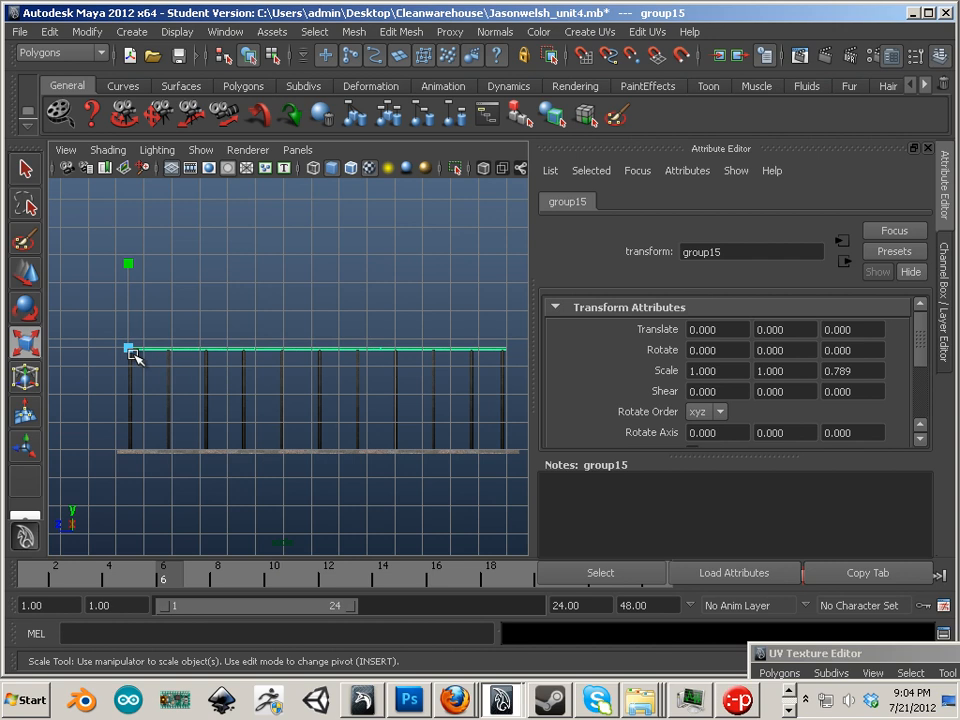
{"action": "scroll", "coordinate": [131, 352], "scroll_direction": "down", "scroll_amount": 2}
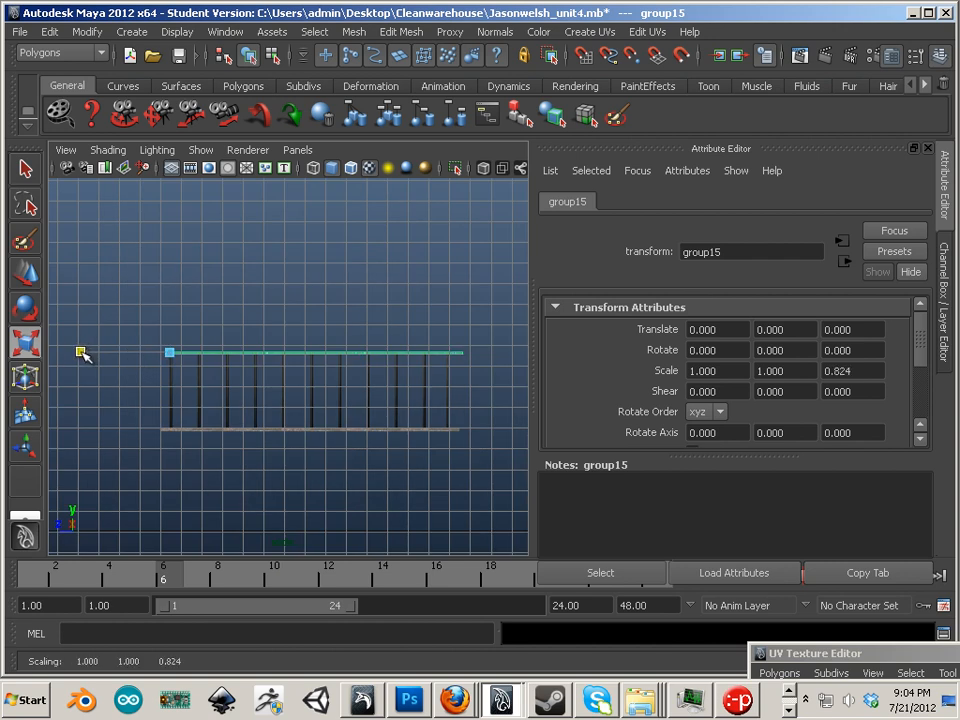
{"action": "left_click", "coordinate": [25, 272]}
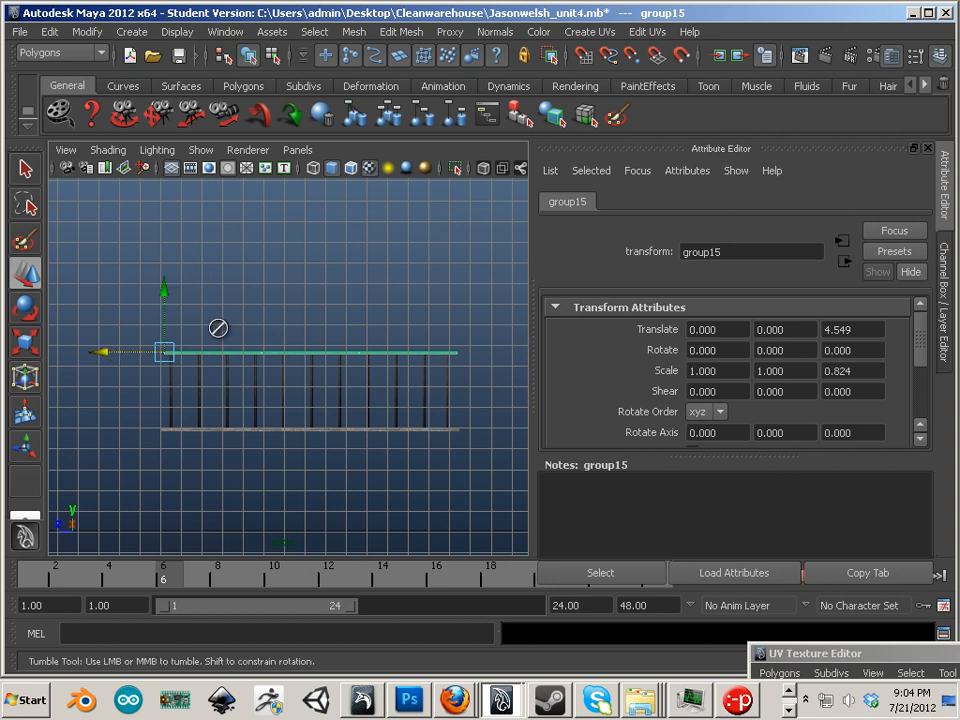
- Duplicate the handrail group and move the copy onto the opposite post row, at about -57.994 in X translation
{"action": "key", "text": "space"}
{"action": "key", "text": "space"}
{"action": "left_click_drag", "start_coordinate": [190, 318], "coordinate": [178, 373], "text": "alt"}
{"action": "right_click_drag", "start_coordinate": [178, 373], "coordinate": [237, 378], "text": "alt"}
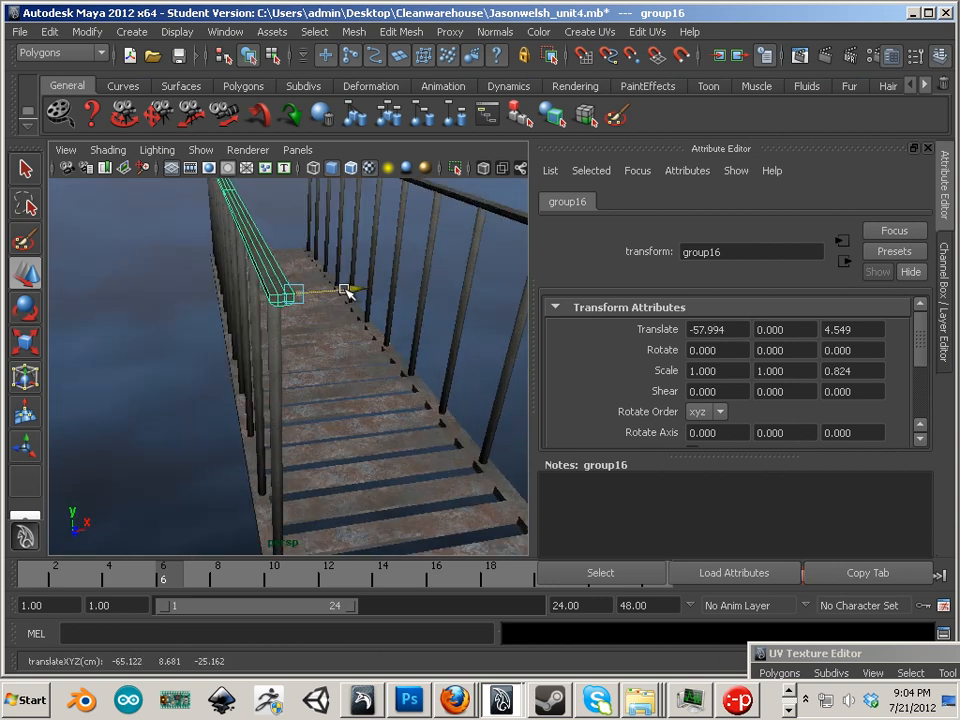
- Combine the slatted deck with its posts and both handrails into a single mesh
{"action": "left_click", "coordinate": [369, 391]}
{"action": "right_click_drag", "start_coordinate": [369, 391], "coordinate": [210, 381], "text": "alt"}
{"action": "left_click_drag", "start_coordinate": [210, 381], "coordinate": [362, 380], "text": "alt"}
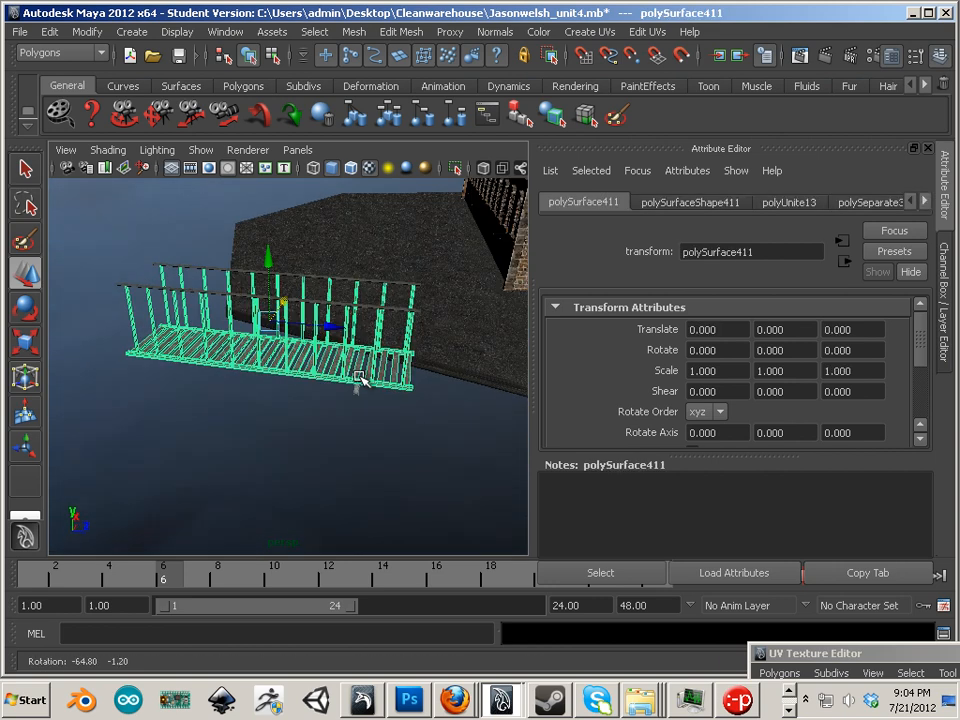
{"action": "left_click", "coordinate": [174, 392]}
{"action": "left_click_drag", "start_coordinate": [174, 392], "coordinate": [570, 396], "text": "alt"}
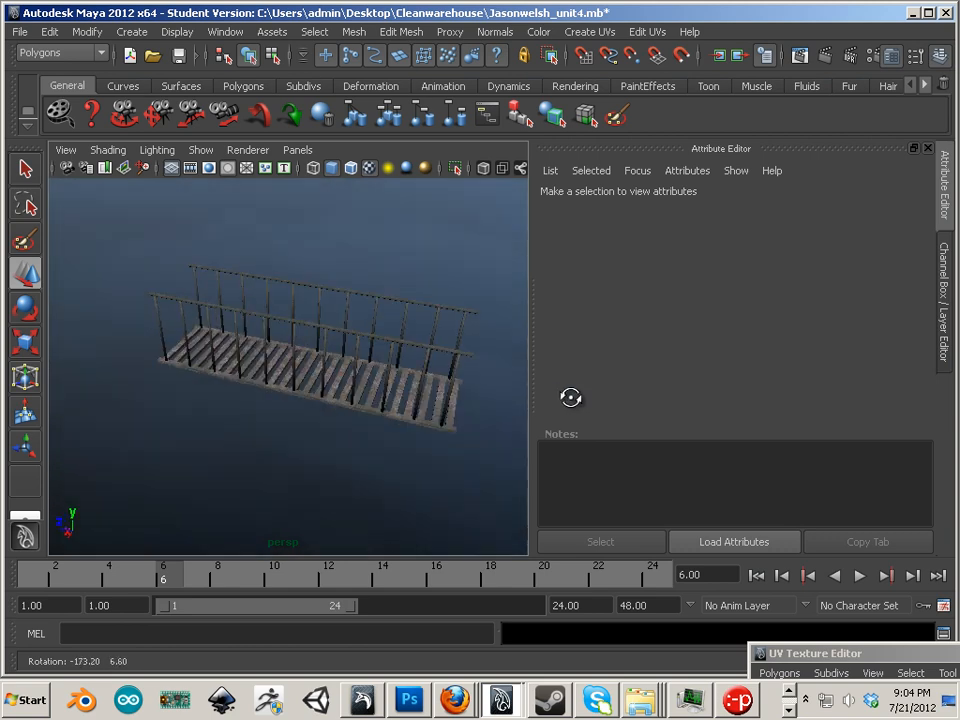
{"action": "right_click_drag", "start_coordinate": [360, 360], "coordinate": [425, 356]}
{"action": "left_click_drag", "start_coordinate": [133, 240], "coordinate": [471, 446]}
{"action": "left_click", "coordinate": [349, 32]}
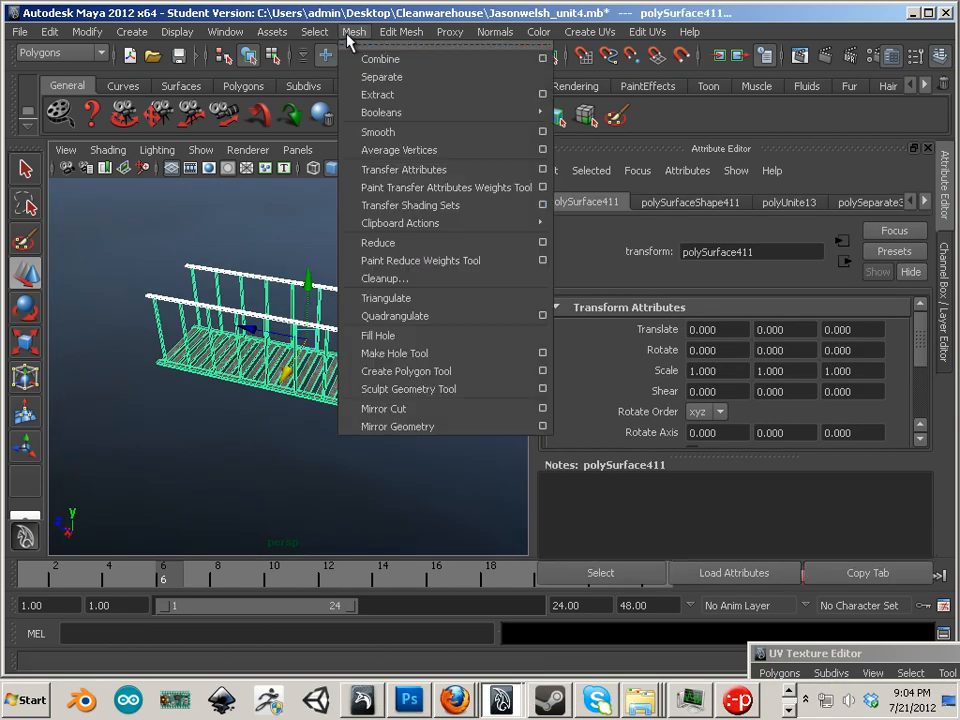
{"action": "left_click", "coordinate": [375, 59]}
- Center the pivot of the combined catwalk section
{"action": "middle_click_drag", "start_coordinate": [365, 358], "coordinate": [306, 343], "text": "alt"}
{"action": "right_click_drag", "start_coordinate": [306, 343], "coordinate": [238, 343], "text": "alt"}
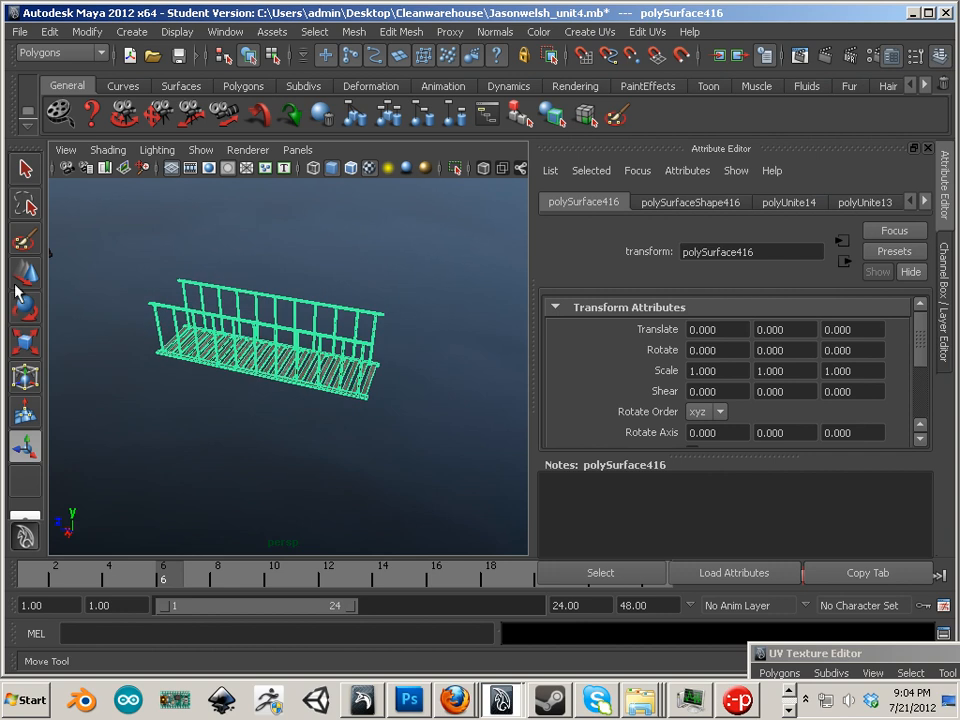
{"action": "left_click", "coordinate": [20, 280]}
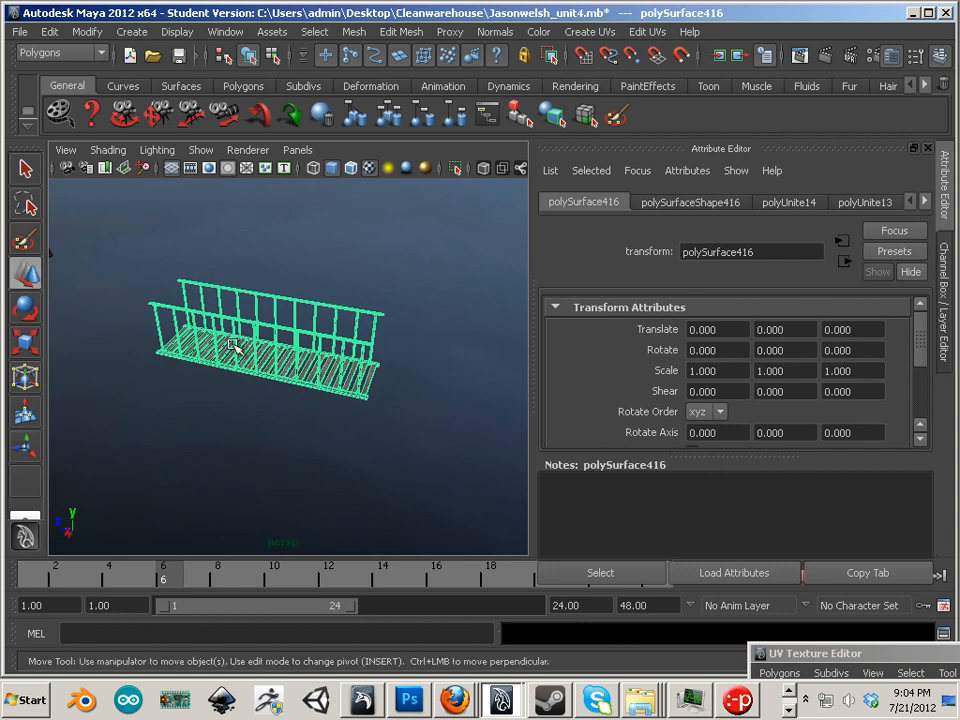
{"action": "left_click", "coordinate": [86, 33]}
{"action": "left_click", "coordinate": [170, 208]}
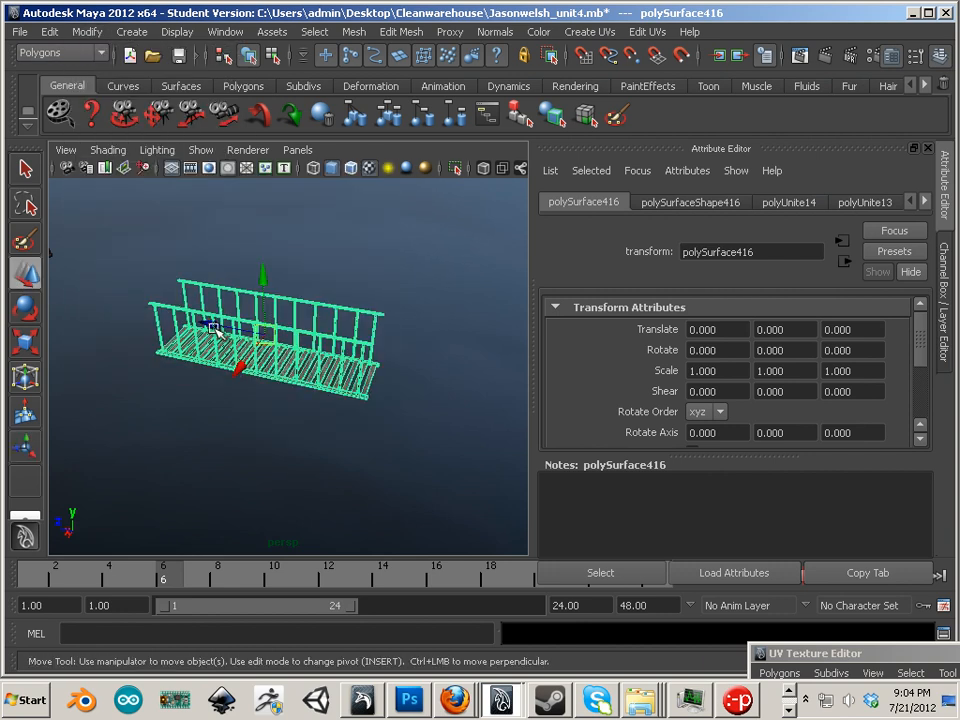
- Duplicate the catwalk section and place the copy end to end with the original, at about -14.238 in Z translation
{"action": "key", "text": "ctrl+d"}
{"action": "left_click_drag", "start_coordinate": [212, 326], "coordinate": [421, 391]}
{"action": "left_click_drag", "start_coordinate": [367, 454], "coordinate": [332, 424], "text": "alt"}
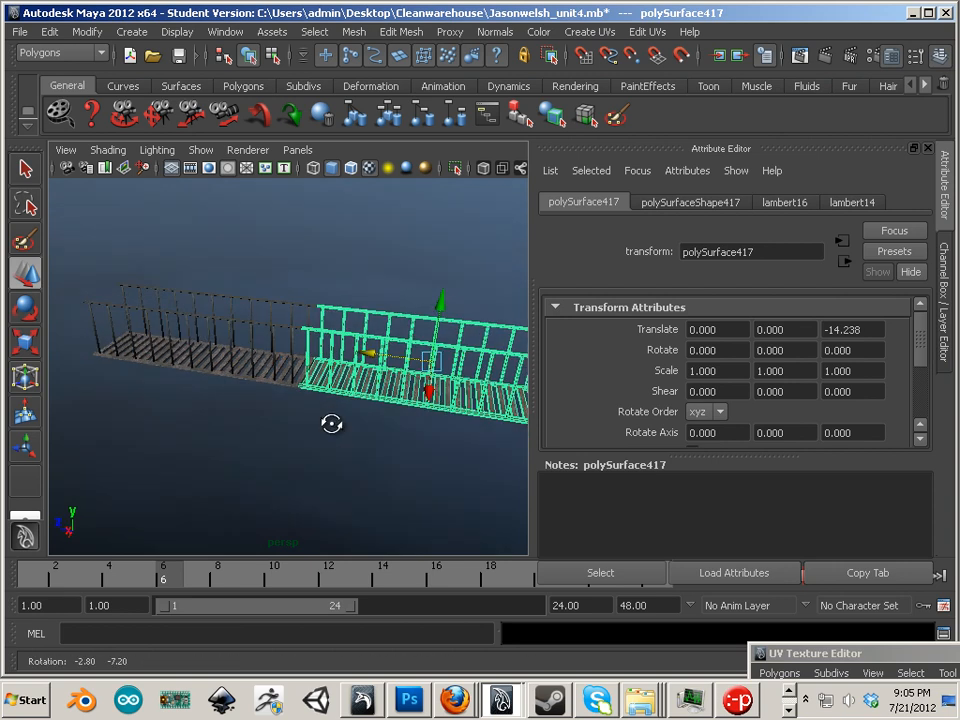
{"action": "right_click_drag", "start_coordinate": [332, 424], "coordinate": [448, 436], "text": "alt"}
{"action": "middle_click_drag", "start_coordinate": [448, 436], "coordinate": [394, 457], "text": "alt"}
{"action": "right_click_drag", "start_coordinate": [394, 457], "coordinate": [472, 469], "text": "alt"}
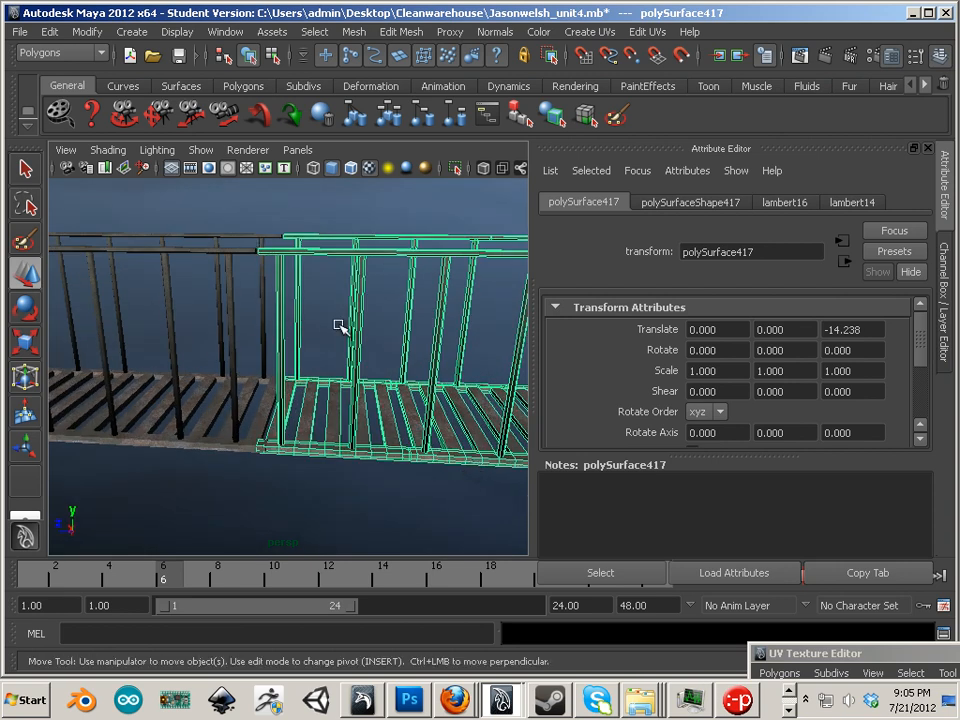
- Duplicate the thinner I-beam from the loose parts and move the copy towards the catwalk, to about -198.527 in Z translation
{"action": "right_click_drag", "start_coordinate": [424, 385], "coordinate": [240, 376], "text": "alt"}
{"action": "left_click_drag", "start_coordinate": [180, 377], "coordinate": [232, 375], "text": "alt"}
{"action": "middle_click_drag", "start_coordinate": [232, 375], "coordinate": [339, 332], "text": "alt"}
{"action": "left_click_drag", "start_coordinate": [339, 332], "coordinate": [285, 390], "text": "alt"}
{"action": "middle_click_drag", "start_coordinate": [285, 390], "coordinate": [268, 326], "text": "alt"}
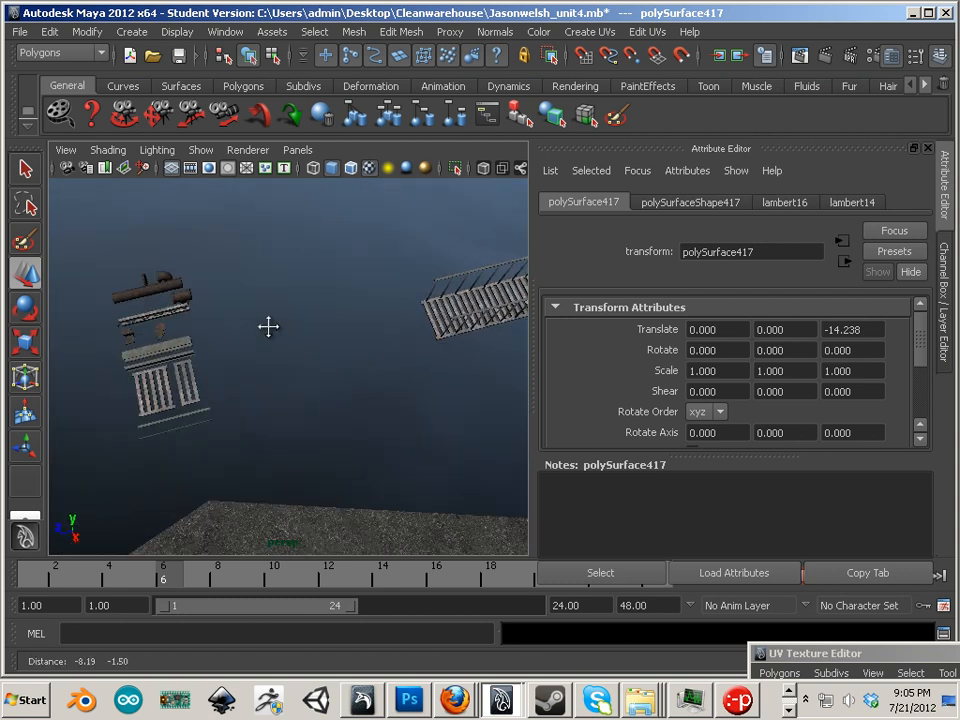
{"action": "left_click_drag", "start_coordinate": [268, 326], "coordinate": [186, 407], "text": "alt"}
{"action": "middle_click_drag", "start_coordinate": [160, 397], "coordinate": [279, 336], "text": "alt"}
{"action": "left_click_drag", "start_coordinate": [290, 377], "coordinate": [304, 396], "text": "alt"}
{"action": "key", "text": "w"}
{"action": "left_click", "coordinate": [304, 396]}
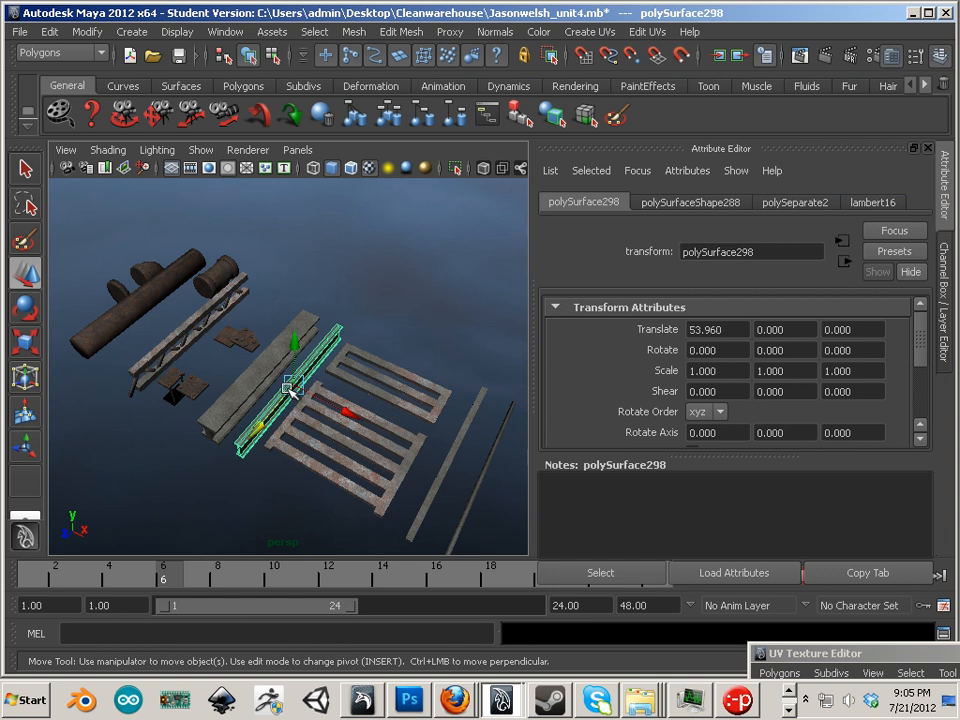
{"action": "key", "text": "ctrl+d"}
{"action": "left_click_drag", "start_coordinate": [255, 420], "coordinate": [470, 248]}
{"action": "middle_click_drag", "start_coordinate": [470, 248], "coordinate": [285, 313], "text": "alt"}
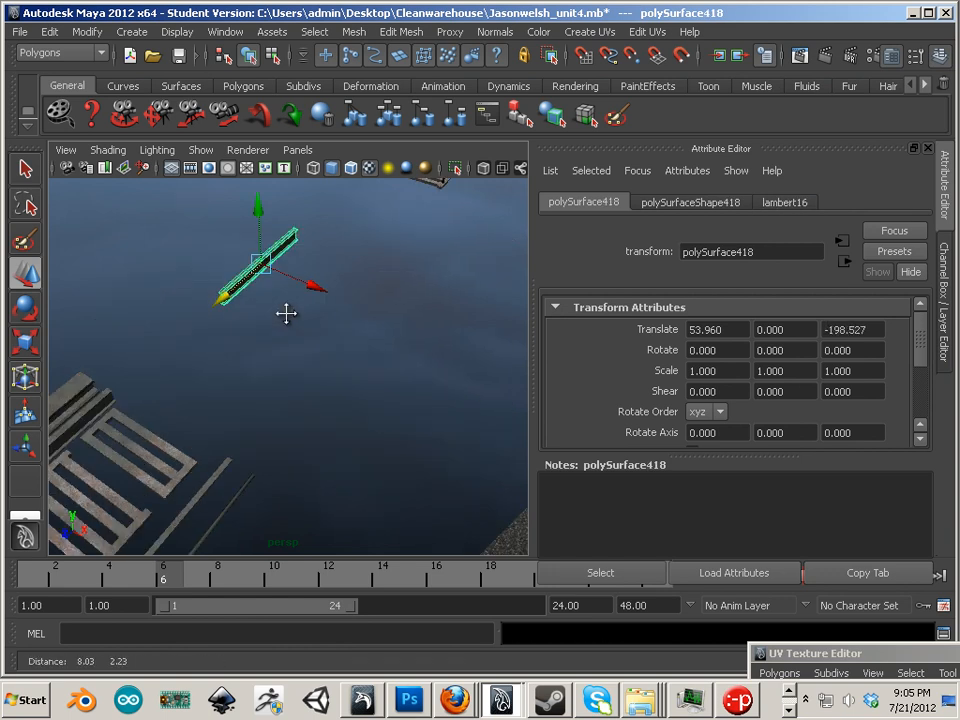
- Position the I-beam copy under the catwalk's long edge, flush with its end, at translation of about 129.938, -2.440, -430.884
{"action": "left_click_drag", "start_coordinate": [285, 313], "coordinate": [255, 311], "text": "alt"}
{"action": "middle_click_drag", "start_coordinate": [332, 310], "coordinate": [229, 377], "text": "alt"}
{"action": "left_click_drag", "start_coordinate": [229, 377], "coordinate": [207, 451]}
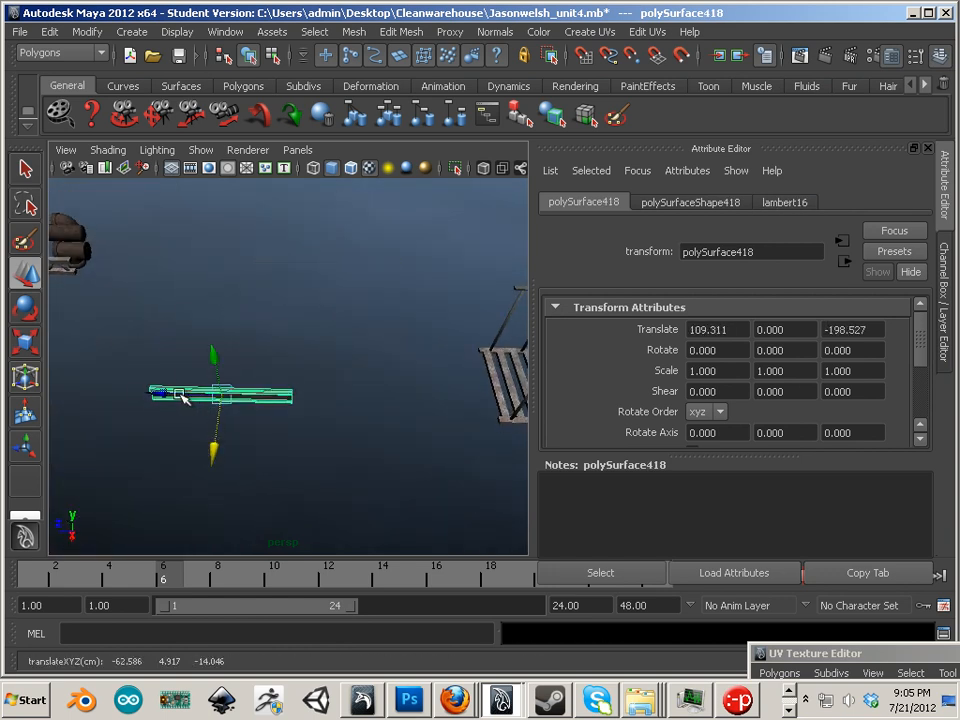
{"action": "left_click_drag", "start_coordinate": [183, 397], "coordinate": [245, 298]}
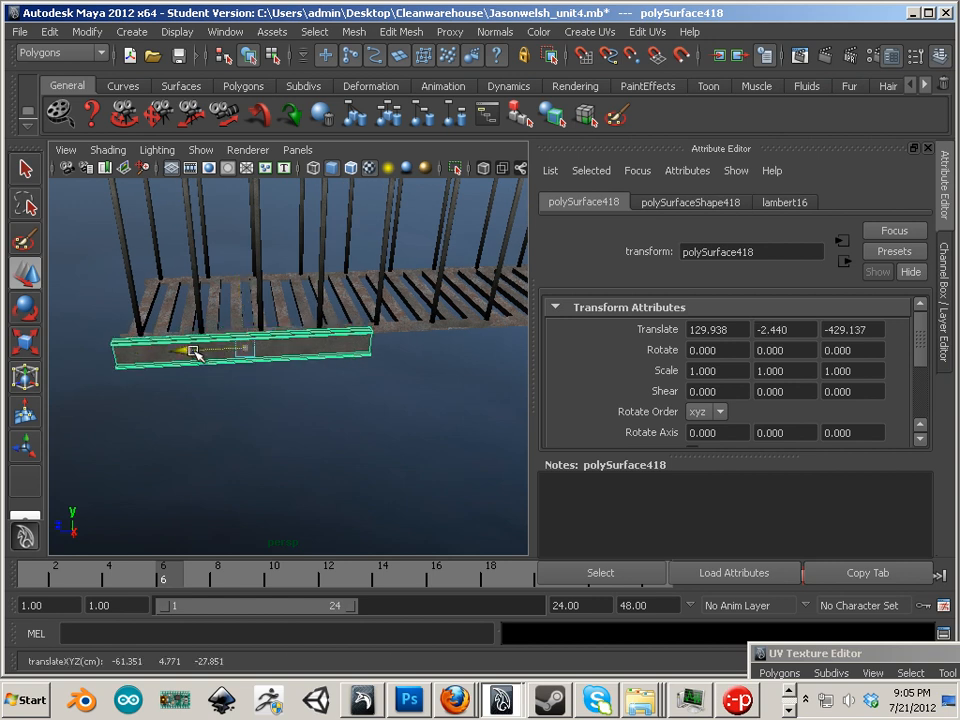
{"action": "left_click_drag", "start_coordinate": [173, 396], "coordinate": [281, 390], "text": "alt"}
{"action": "right_click_drag", "start_coordinate": [281, 390], "coordinate": [356, 401], "text": "alt"}
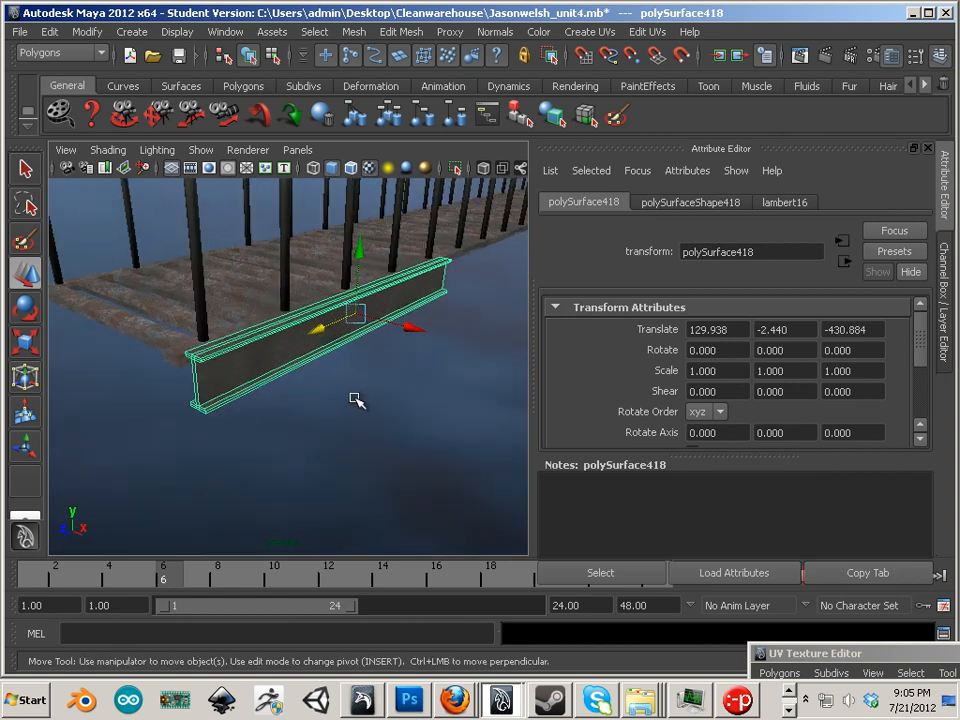
- Try to duplicate the edge I-beam with the repeated transform, and reselect the original beam
{"action": "left_click_drag", "start_coordinate": [356, 401], "coordinate": [271, 423], "text": "alt"}
{"action": "key", "text": "shift+d"}
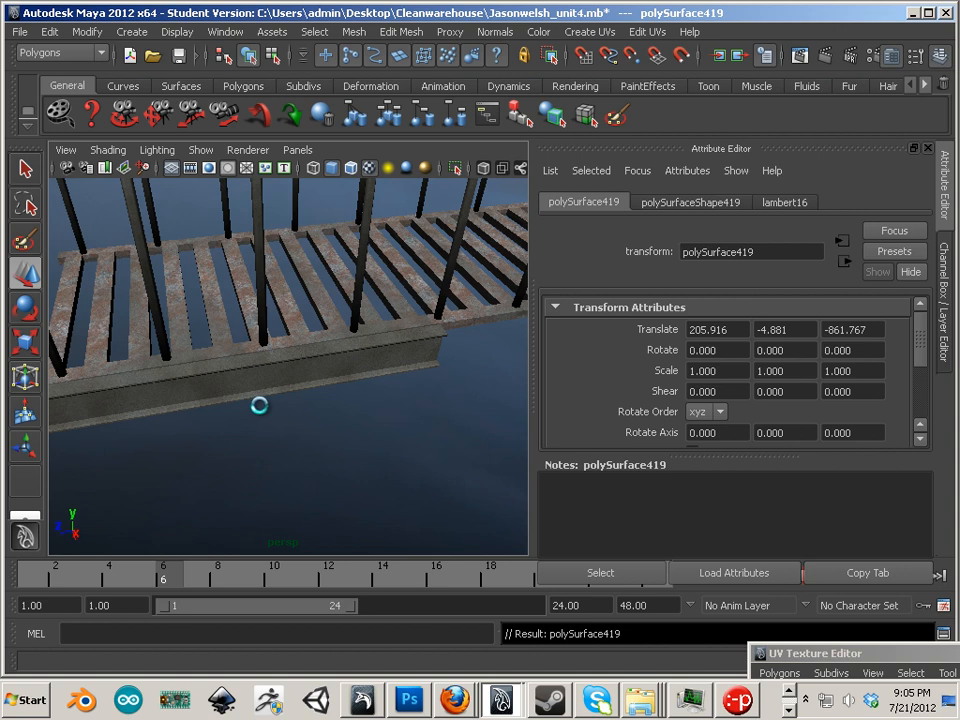
{"action": "left_click", "coordinate": [216, 384]}
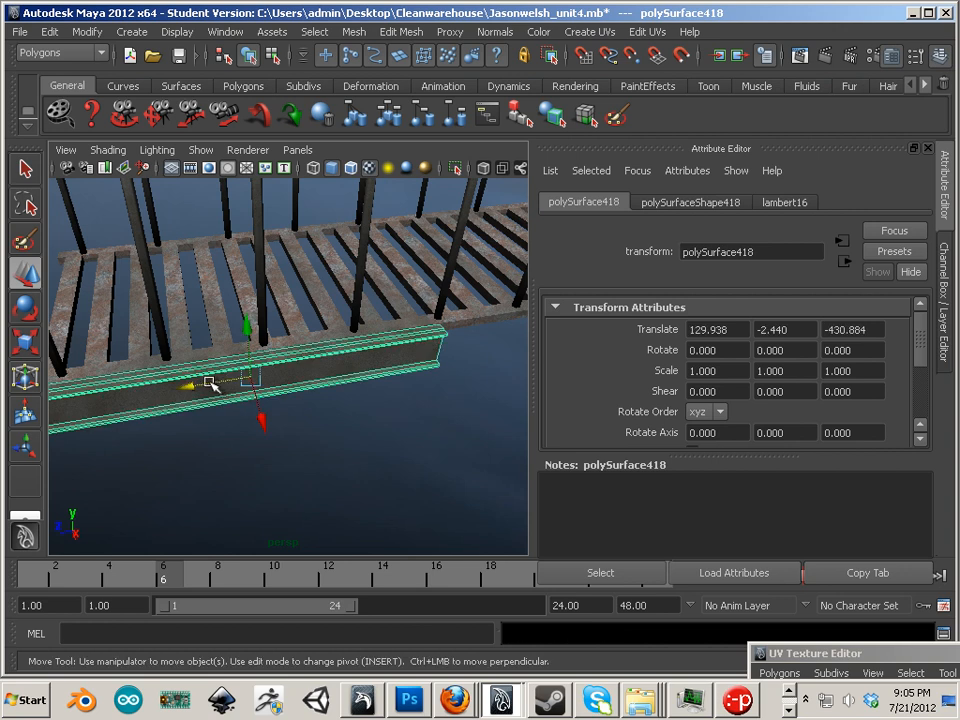
- Duplicate the edge I-beam twice end to end along the catwalk, spaced about 96 units apart in Z translation
{"action": "key", "text": "ctrl+d"}
{"action": "left_click_drag", "start_coordinate": [195, 381], "coordinate": [579, 355]}
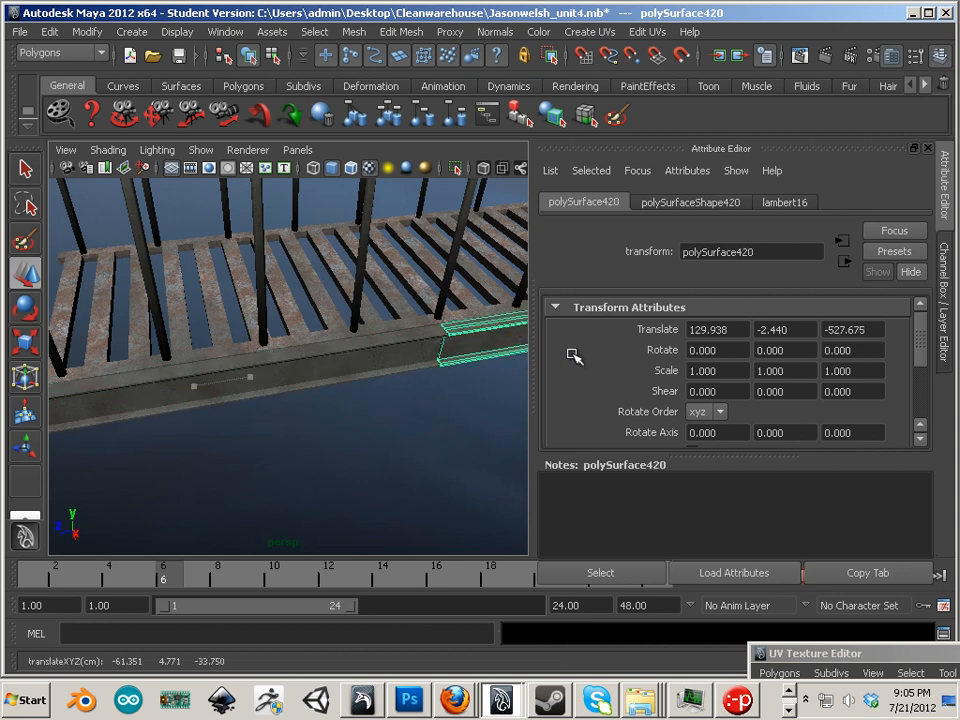
{"action": "left_click_drag", "start_coordinate": [420, 385], "coordinate": [233, 402], "text": "alt"}
{"action": "key", "text": "shift+d"}
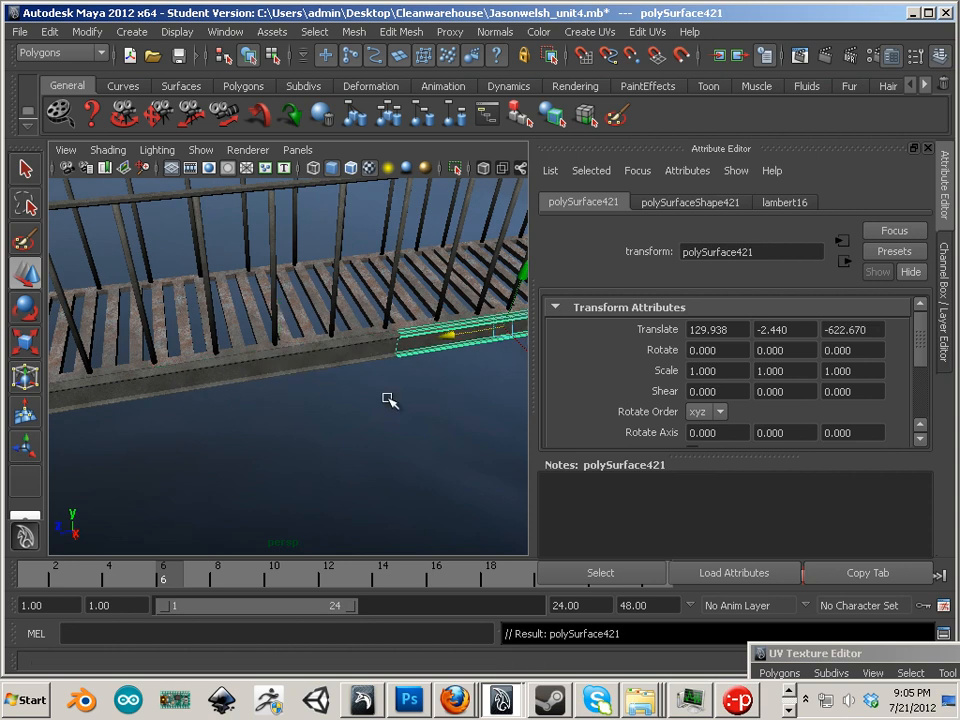
- Add two more I-beam copies to the end of the edge row, keeping the spacing of about 96 units in Z translation
{"action": "left_click_drag", "start_coordinate": [390, 400], "coordinate": [113, 420], "text": "alt"}
{"action": "key", "text": "shift+d"}
{"action": "key", "text": "shift+d"}
- Select the full row of I-beams along the catwalk's long edge and duplicate them in place
{"action": "left_click_drag", "start_coordinate": [358, 397], "coordinate": [388, 358], "text": "alt"}
{"action": "left_click", "coordinate": [362, 357], "text": "shift"}
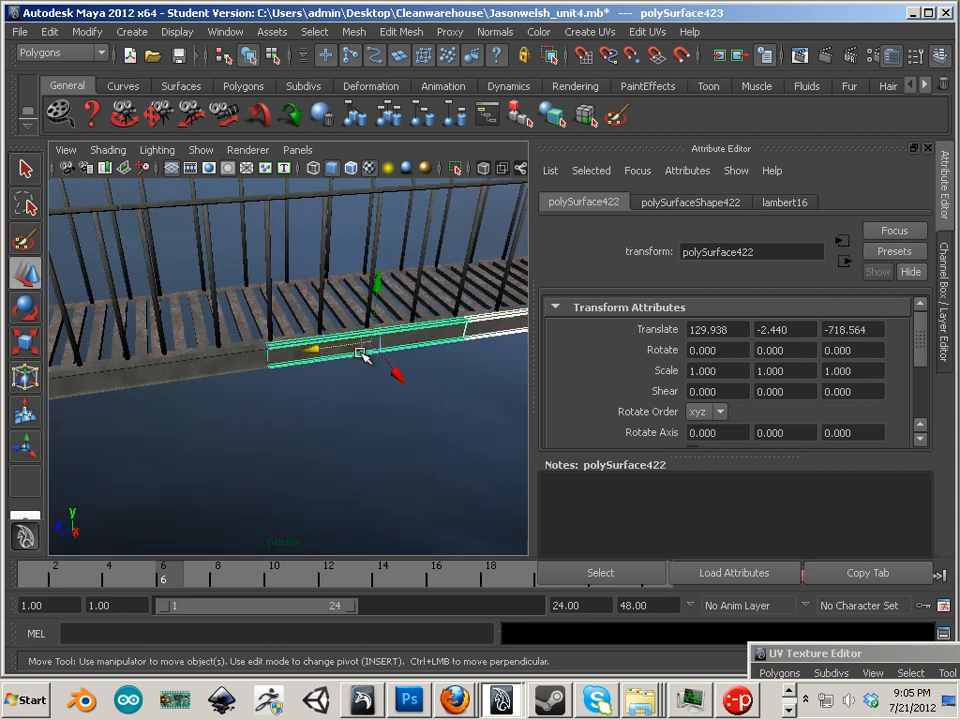
{"action": "left_click", "coordinate": [190, 372], "text": "shift"}
{"action": "middle_click_drag", "start_coordinate": [86, 428], "coordinate": [368, 398], "text": "alt"}
{"action": "right_click_drag", "start_coordinate": [368, 398], "coordinate": [227, 381], "text": "alt"}
{"action": "left_click", "coordinate": [222, 380], "text": "shift"}
{"action": "left_click", "coordinate": [181, 430]}
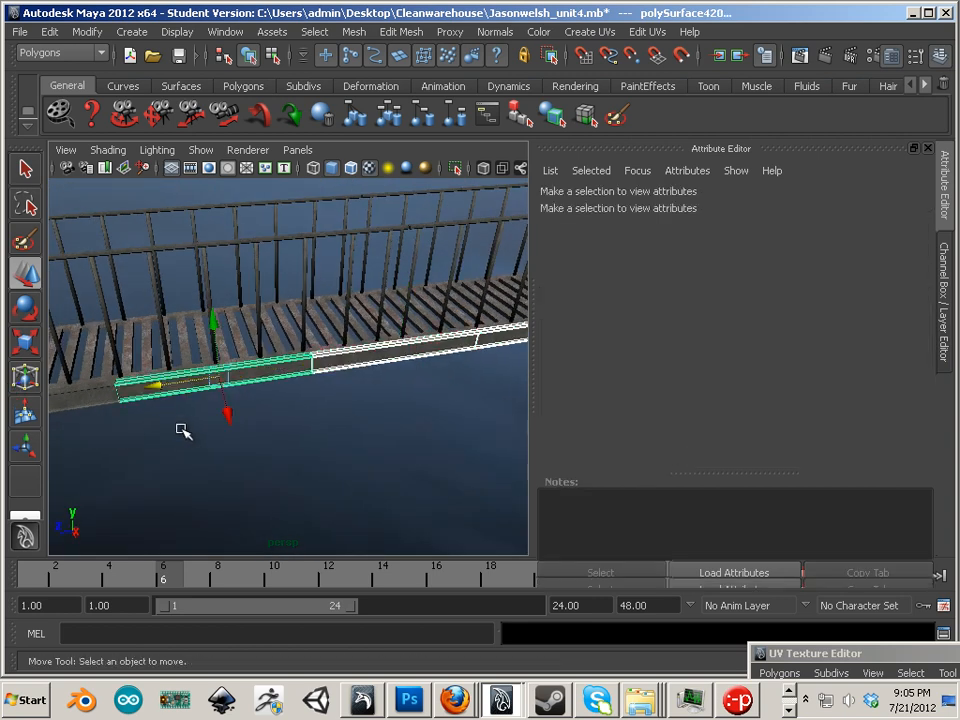
{"action": "left_click_drag", "start_coordinate": [181, 430], "coordinate": [233, 429], "text": "alt"}
{"action": "key", "text": "ctrl+z"}
{"action": "left_click", "coordinate": [131, 411], "text": "shift"}
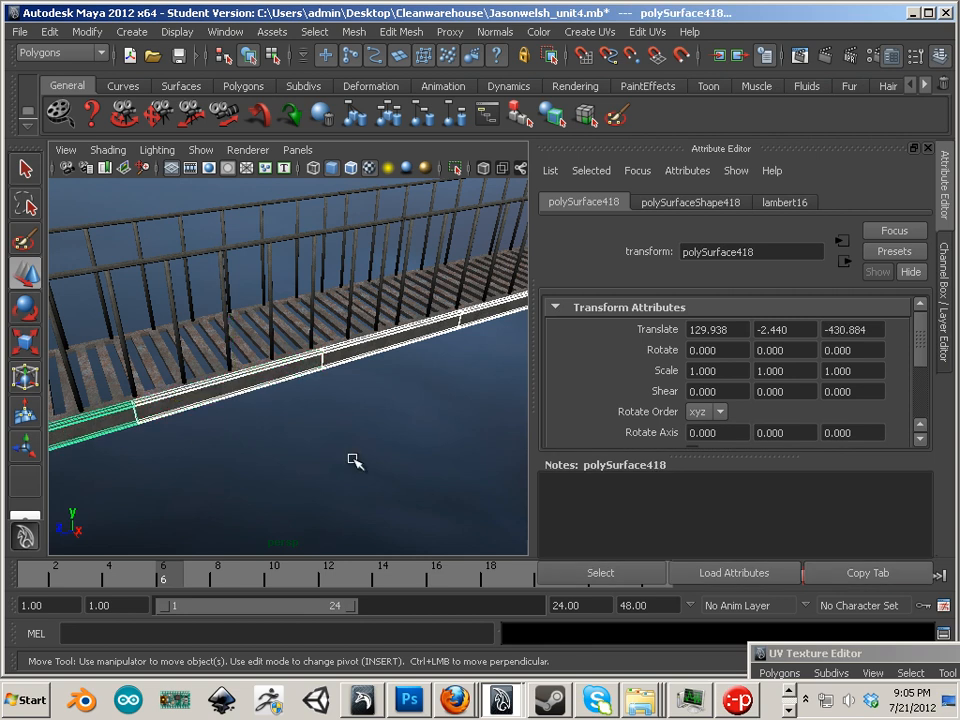
{"action": "right_click_drag", "start_coordinate": [352, 460], "coordinate": [262, 424], "text": "alt"}
{"action": "left_click_drag", "start_coordinate": [262, 424], "coordinate": [316, 441], "text": "alt"}
{"action": "key", "text": "ctrl+d"}
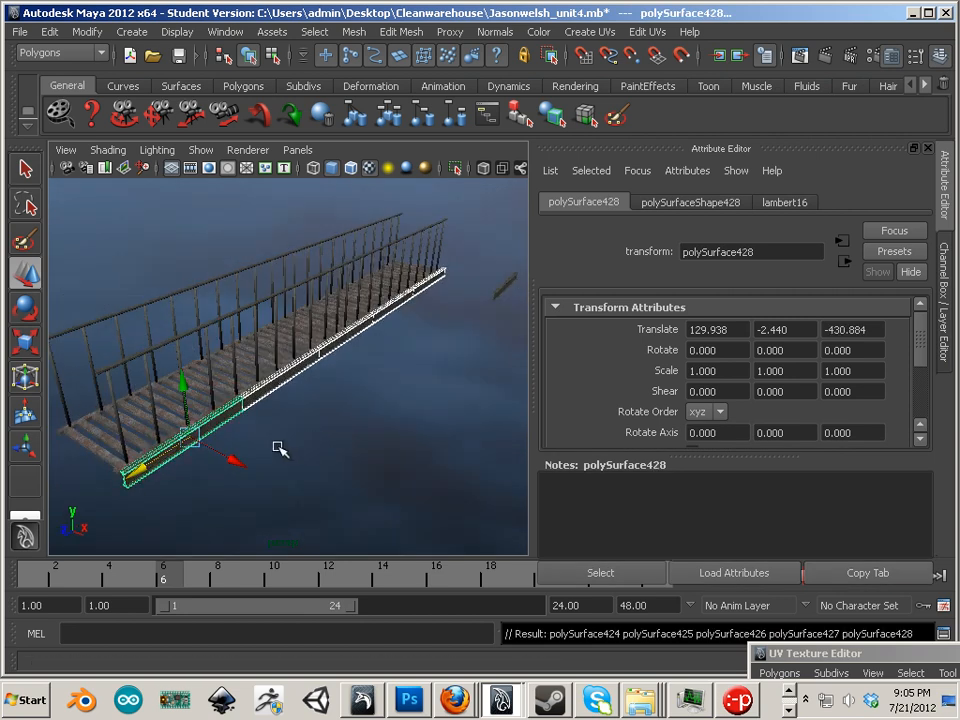
- Move the duplicated I-beam row to the catwalk's opposite long edge, flush with the plate ends, at about 59.947 in X translation
{"action": "left_click_drag", "start_coordinate": [231, 458], "coordinate": [157, 425]}
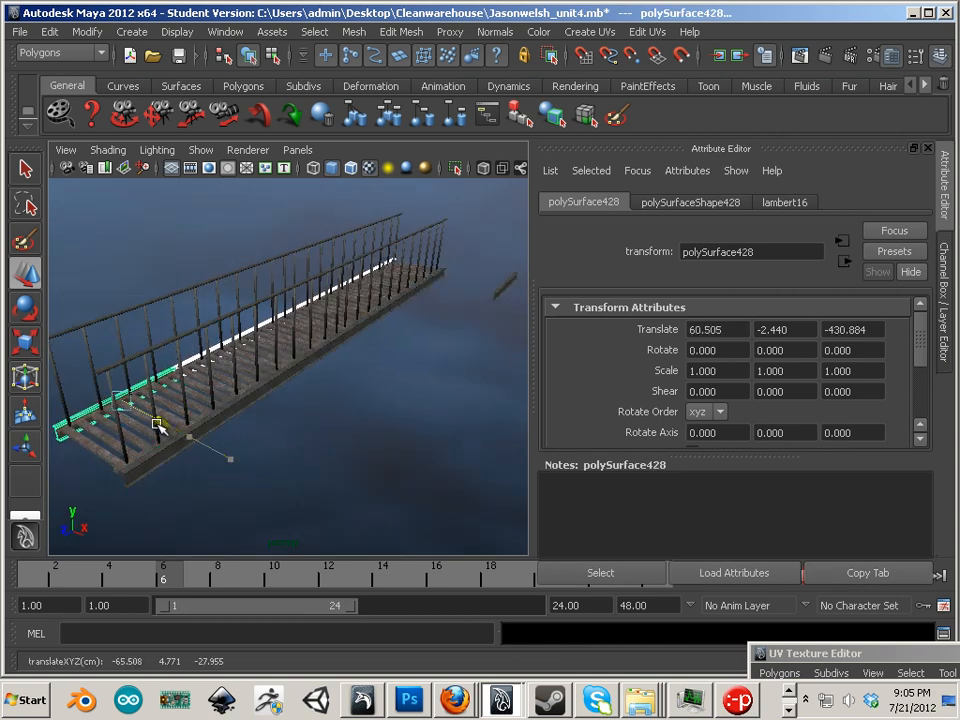
{"action": "left_click_drag", "start_coordinate": [76, 436], "coordinate": [247, 426], "text": "alt"}
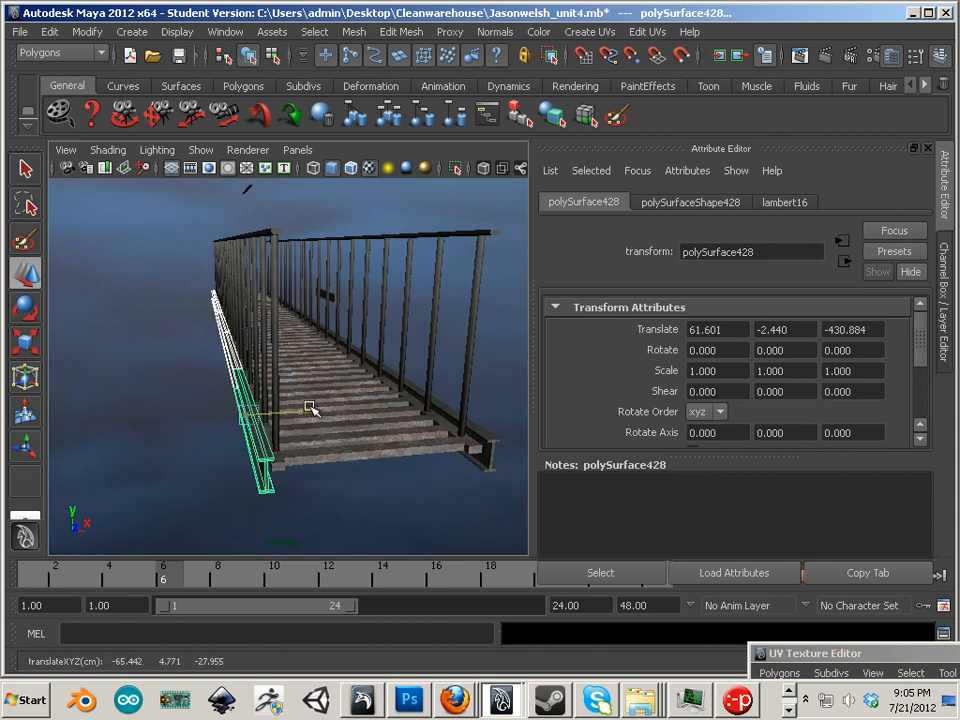
{"action": "left_click", "coordinate": [447, 488]}
{"action": "left_click_drag", "start_coordinate": [447, 488], "coordinate": [364, 432], "text": "alt"}
{"action": "left_click", "coordinate": [311, 443]}
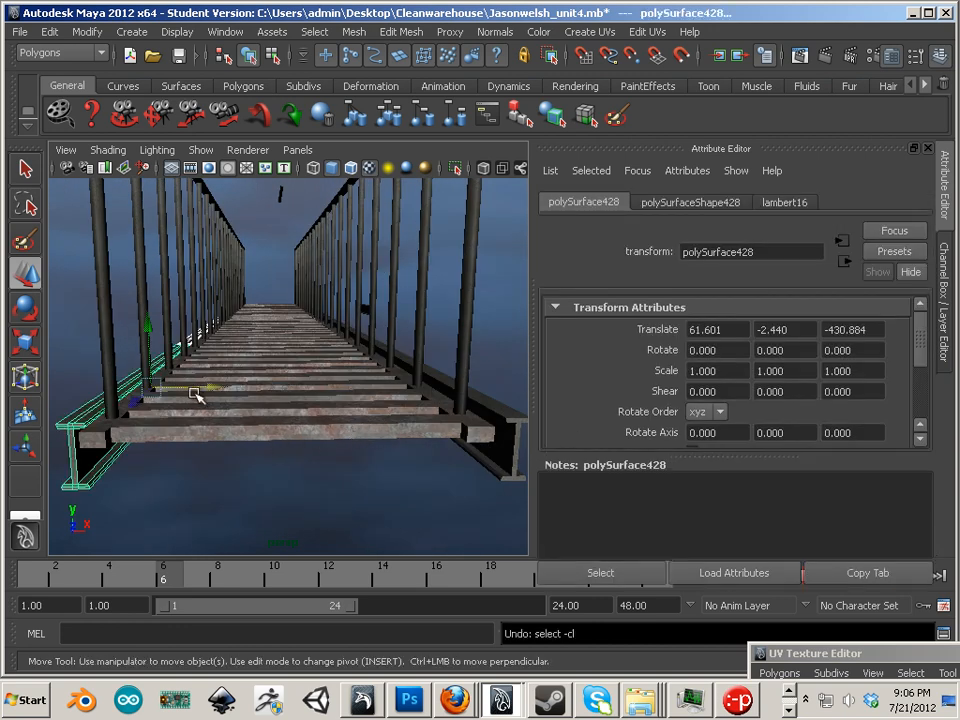
{"action": "left_click_drag", "start_coordinate": [199, 392], "coordinate": [207, 388]}
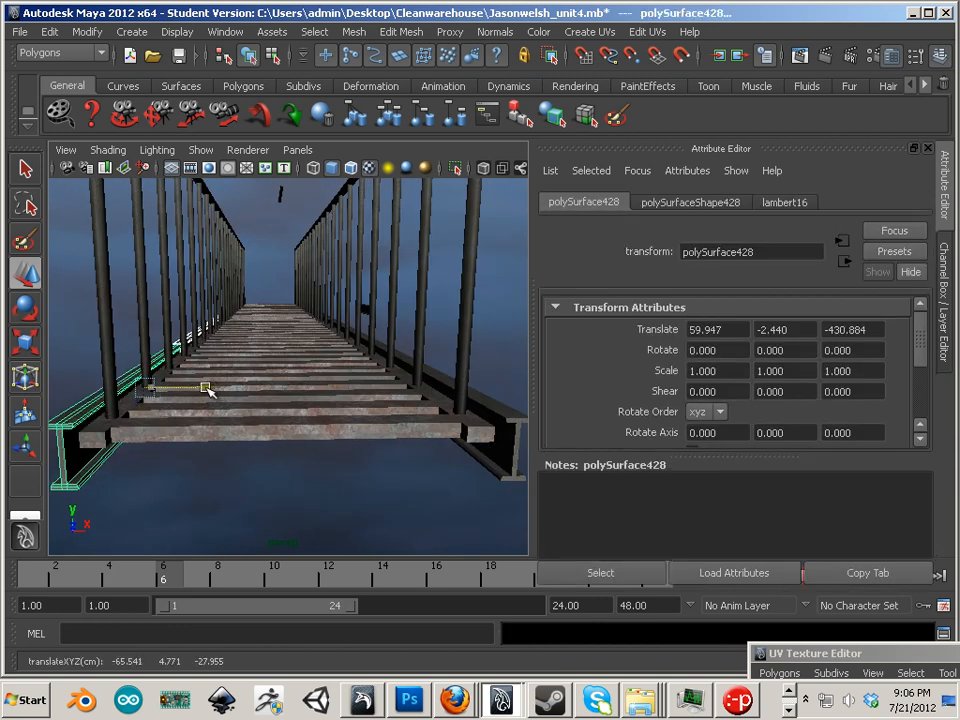
{"action": "left_click", "coordinate": [268, 431]}
- Select the whole catwalk with its railings and both I-beam rows, and combine it into one mesh
{"action": "left_click_drag", "start_coordinate": [268, 431], "coordinate": [450, 420], "text": "alt"}
{"action": "right_click_drag", "start_coordinate": [450, 420], "coordinate": [266, 398], "text": "alt"}
{"action": "left_click_drag", "start_coordinate": [256, 398], "coordinate": [36, 390], "text": "alt"}
{"action": "left_click_drag", "start_coordinate": [230, 413], "coordinate": [156, 452], "text": "alt"}
{"action": "left_click_drag", "start_coordinate": [287, 540], "coordinate": [287, 540]}
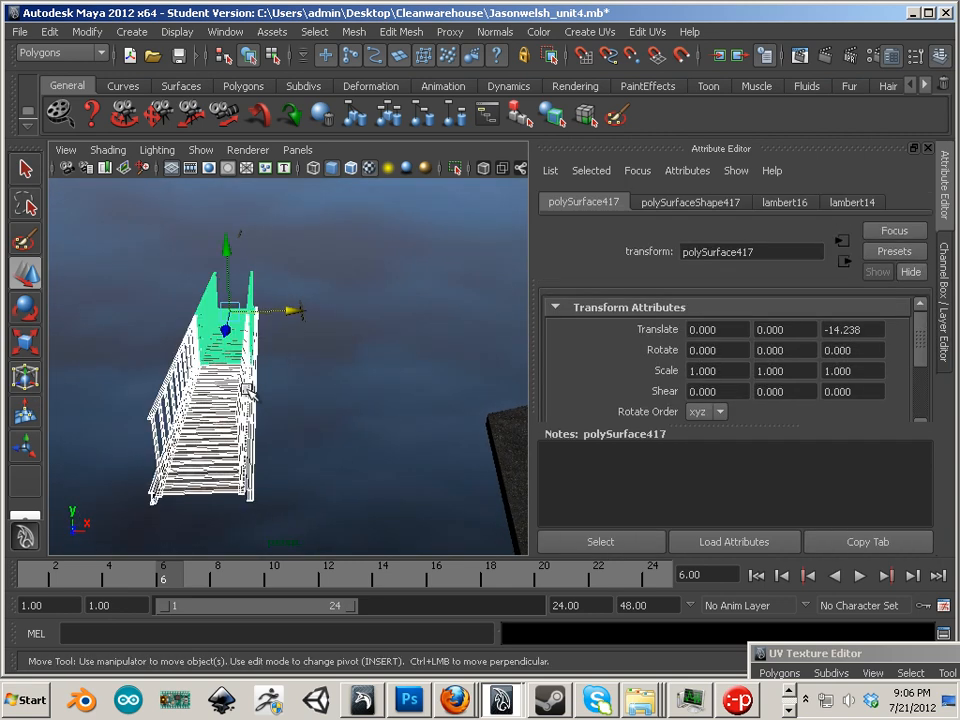
{"action": "left_click", "coordinate": [350, 33]}
{"action": "left_click", "coordinate": [366, 59]}
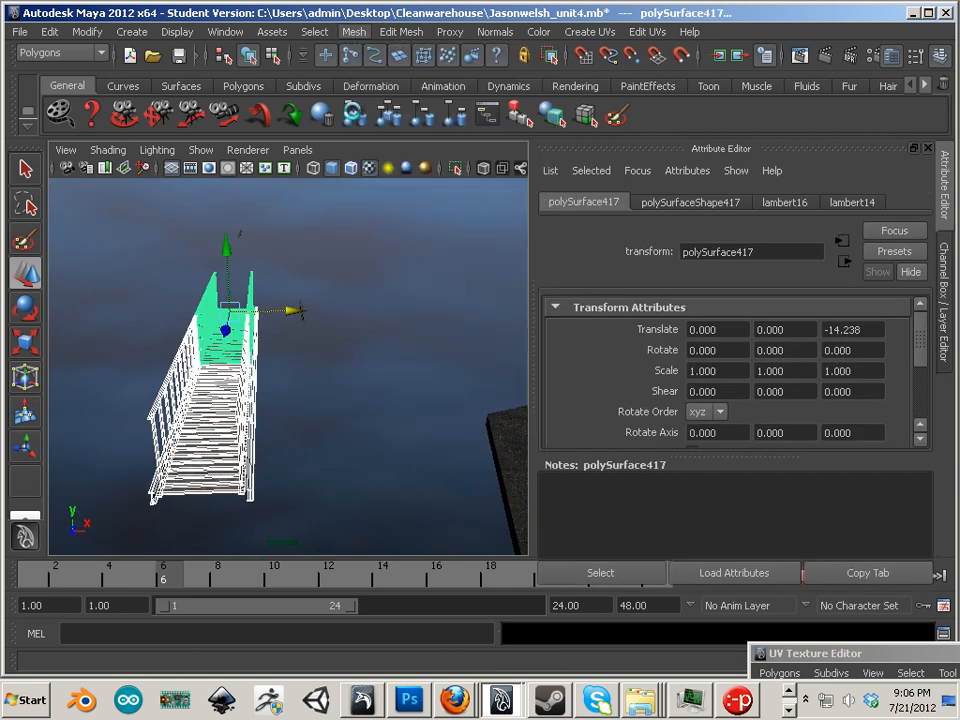
{"action": "left_click", "coordinate": [372, 381]}
- Look over the loose pipes, I-beams, gratings and bars set aside for building
{"action": "left_click_drag", "start_coordinate": [372, 381], "coordinate": [172, 400], "text": "alt"}
{"action": "middle_click_drag", "start_coordinate": [346, 366], "coordinate": [422, 398], "text": "alt"}
{"action": "right_click_drag", "start_coordinate": [422, 398], "coordinate": [313, 386], "text": "alt"}
{"action": "left_click_drag", "start_coordinate": [375, 380], "coordinate": [345, 388], "text": "alt"}
{"action": "right_click_drag", "start_coordinate": [345, 388], "coordinate": [460, 377], "text": "alt"}
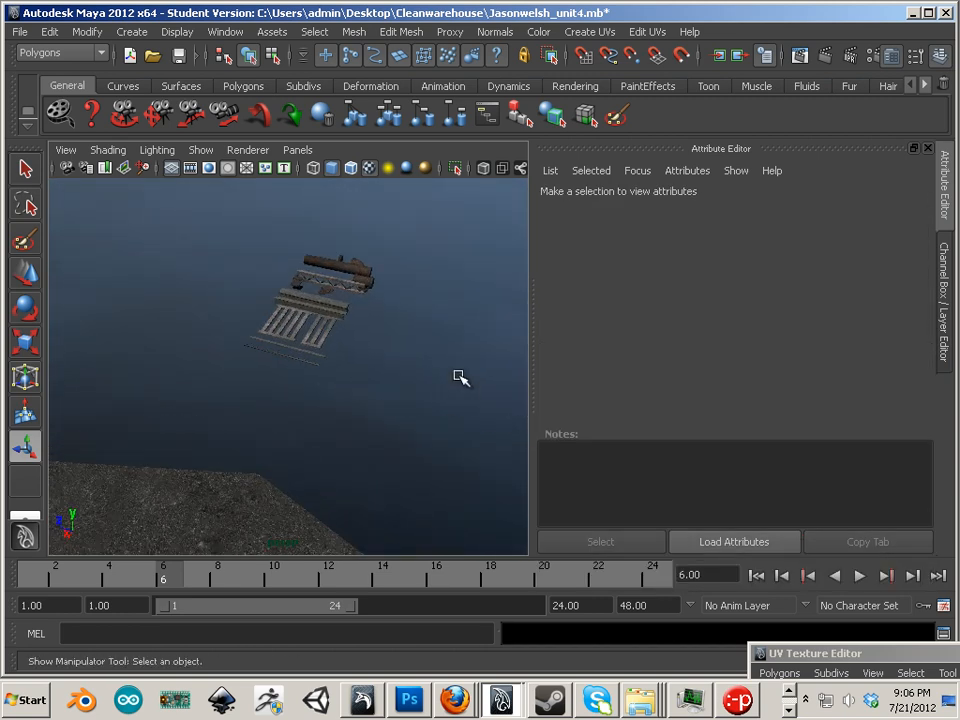
{"action": "left_click_drag", "start_coordinate": [460, 377], "coordinate": [336, 437], "text": "alt"}
{"action": "right_click_drag", "start_coordinate": [336, 437], "coordinate": [618, 493], "text": "alt"}
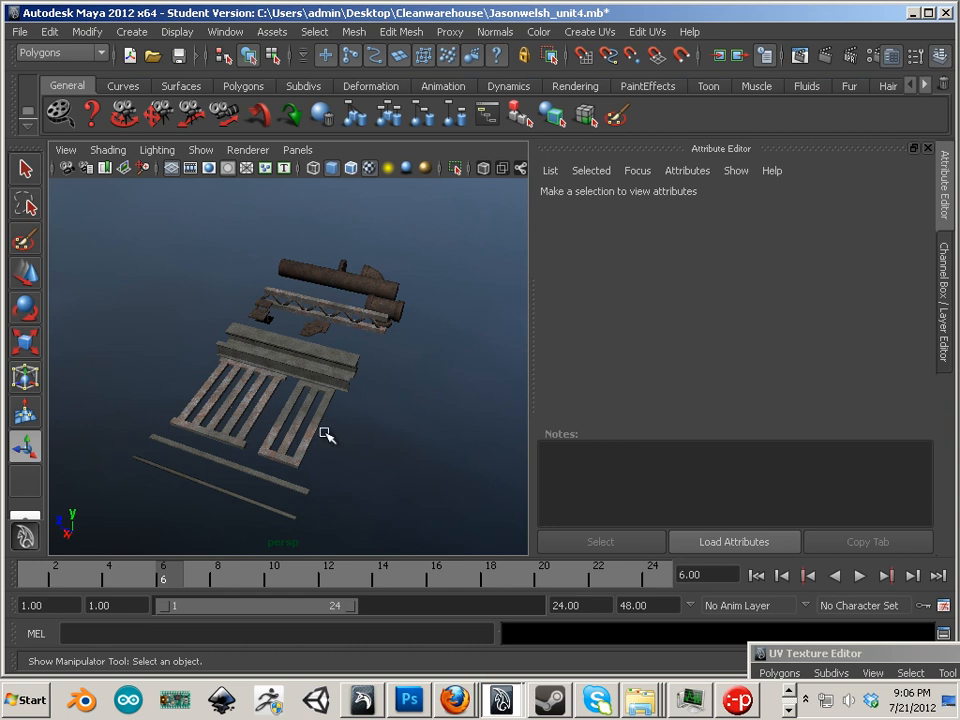